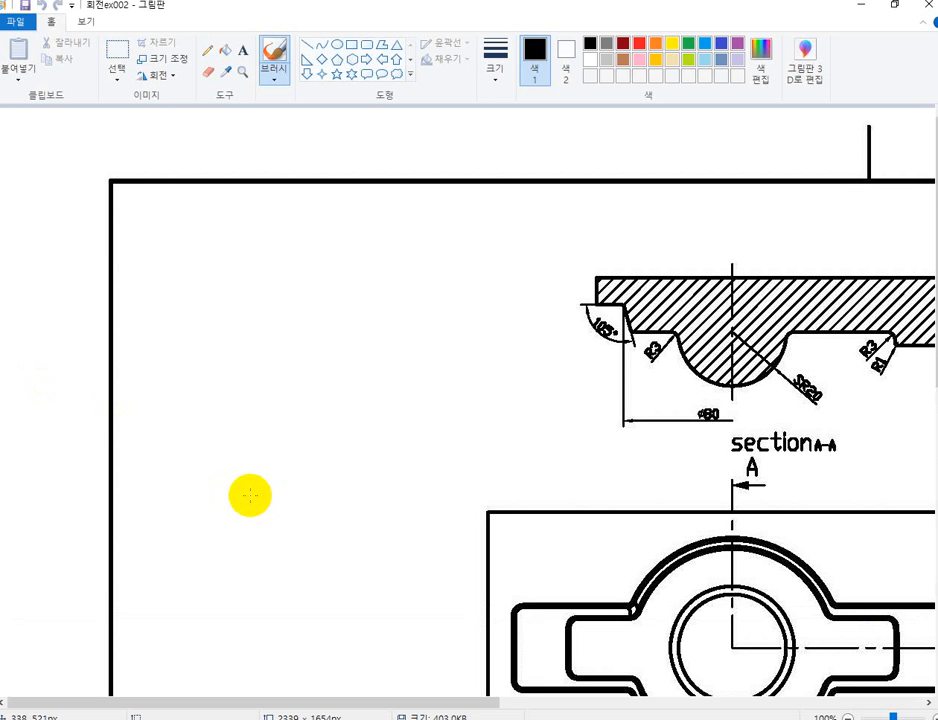
Show the whole drawing and handwrite the red label 등각도 above the isometric view.
scroll(250, 491, "down", 3, "ctrl")
scroll(250, 491, "up", 2, "ctrl")
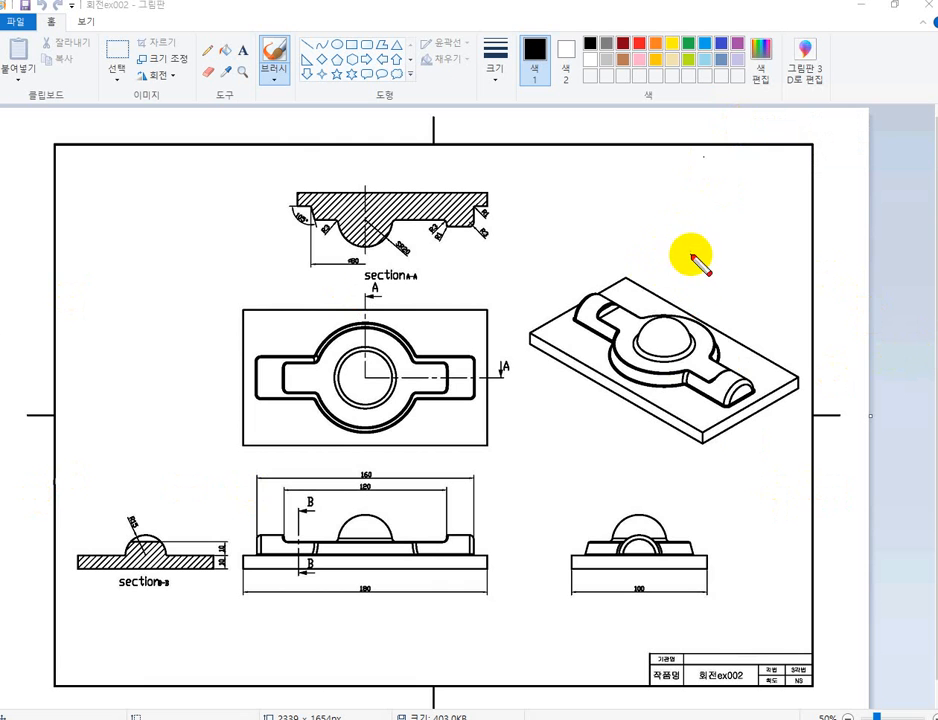
mouse_move(688, 263)
left_mouse_down()
mouse_move(709, 263)
mouse_move(697, 274)
left_mouse_up()
mouse_move(708, 264)
left_mouse_down()
mouse_move(733, 274)
mouse_move(762, 263)
mouse_move(774, 279)
left_mouse_up()
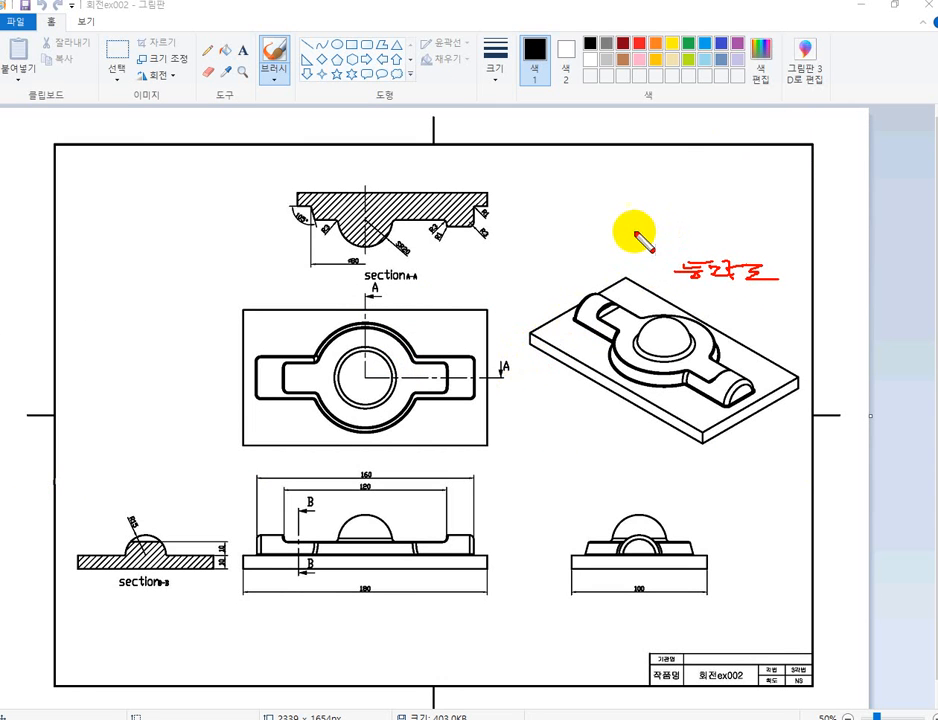
Mark the top and front viewing directions with red arrows, and label the corresponding views 평면도 and 정면도.
mouse_move(636, 221)
left_mouse_down()
mouse_move(632, 266)
mouse_move(620, 257)
left_mouse_up()
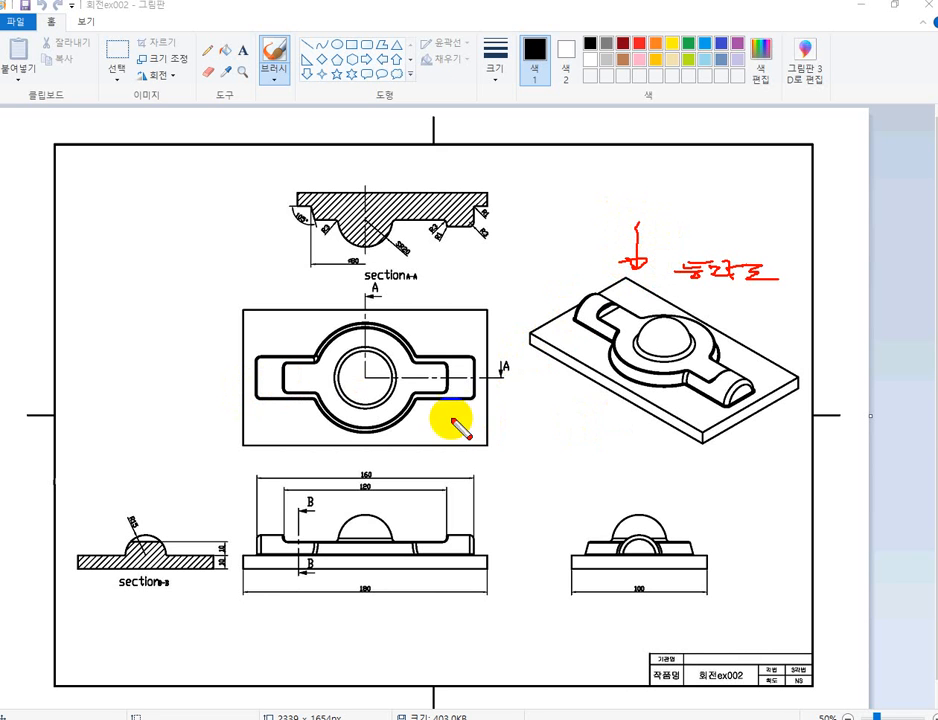
mouse_move(419, 425)
left_mouse_down()
mouse_move(440, 425)
mouse_move(425, 434)
mouse_move(433, 434)
left_mouse_up()
left_click_drag(420, 435, 458, 436)
left_click_drag(466, 423, 533, 445)
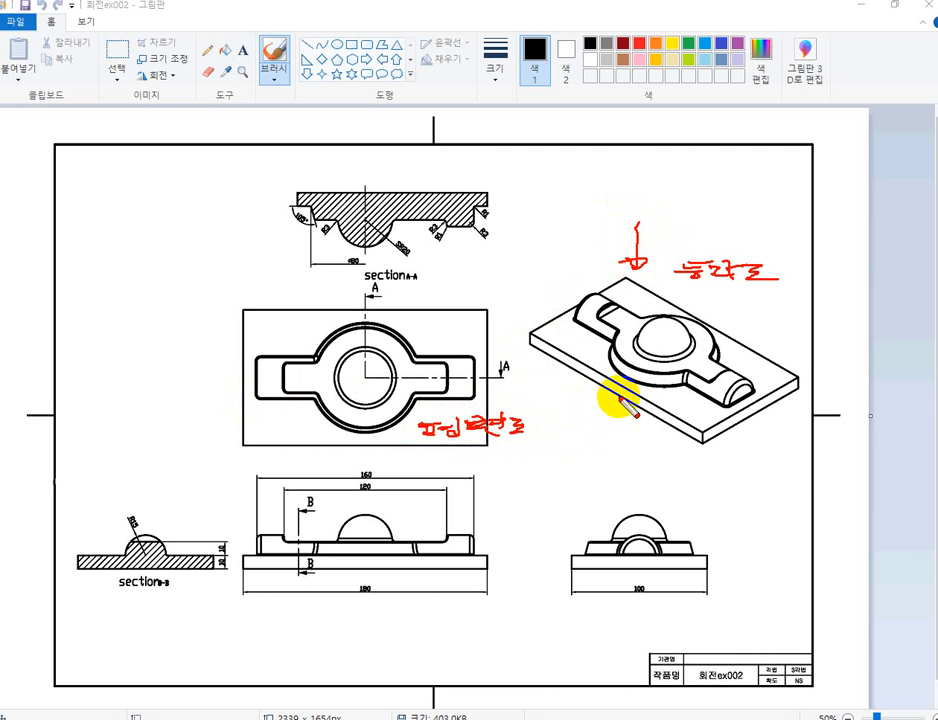
left_click_drag(563, 416, 616, 396)
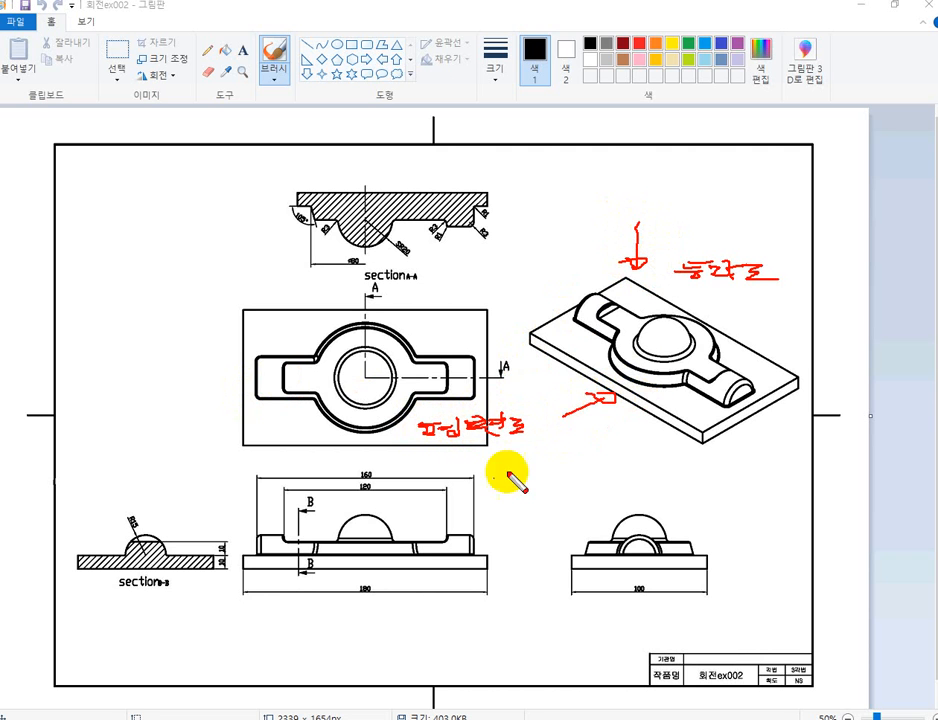
mouse_move(388, 606)
left_mouse_down()
mouse_move(482, 609)
mouse_move(490, 619)
left_mouse_up()
Mark the right-side viewing direction with a red arrow and label the side view 우측면도.
left_click_drag(799, 449, 746, 437)
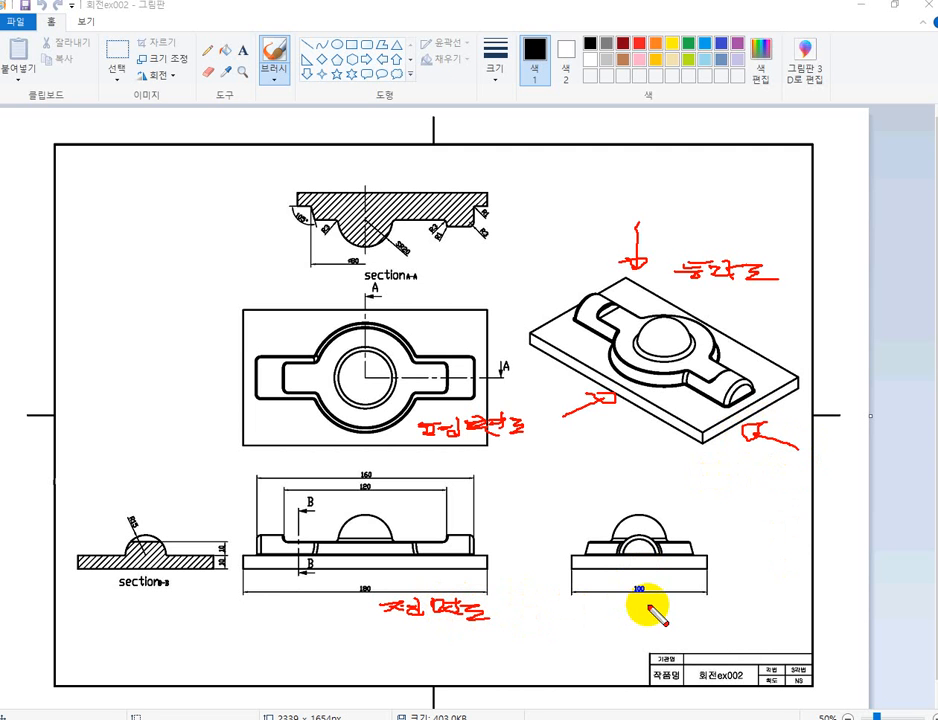
mouse_move(651, 601)
left_mouse_down()
mouse_move(622, 609)
mouse_move(655, 606)
left_mouse_up()
mouse_move(639, 606)
left_mouse_down()
mouse_move(638, 615)
mouse_move(675, 597)
left_mouse_up()
mouse_move(668, 598)
left_mouse_down()
mouse_move(662, 604)
mouse_move(682, 605)
mouse_move(683, 614)
mouse_move(712, 610)
left_mouse_up()
left_click_drag(703, 610, 747, 614)
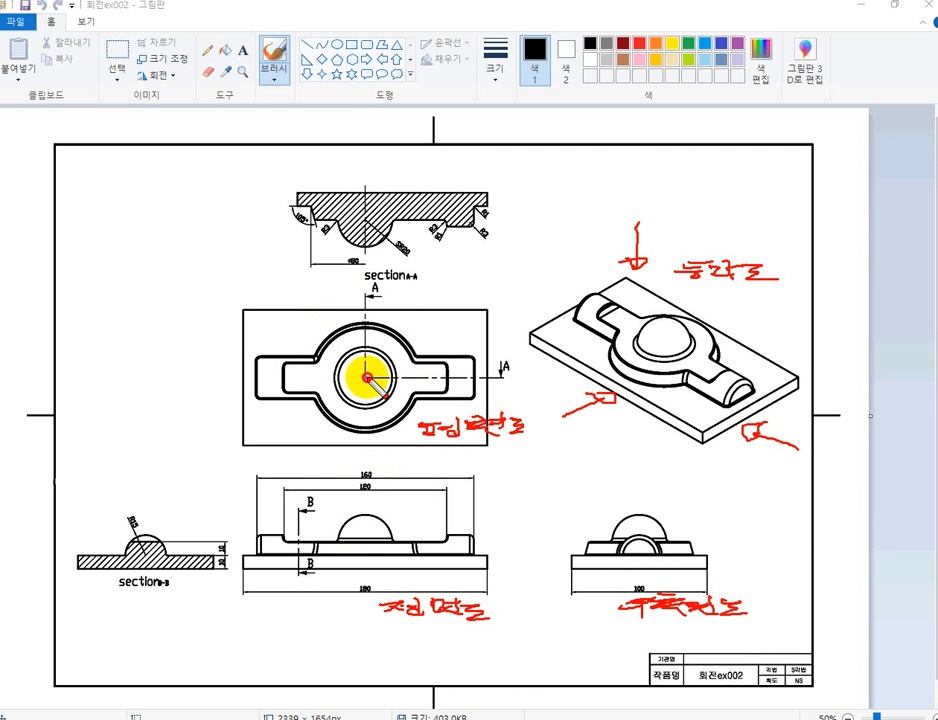
Trace cutting line A-A in red on the plan view, circle its A marker, and mark the section's centreline and title.
left_click_drag(366, 377, 517, 378)
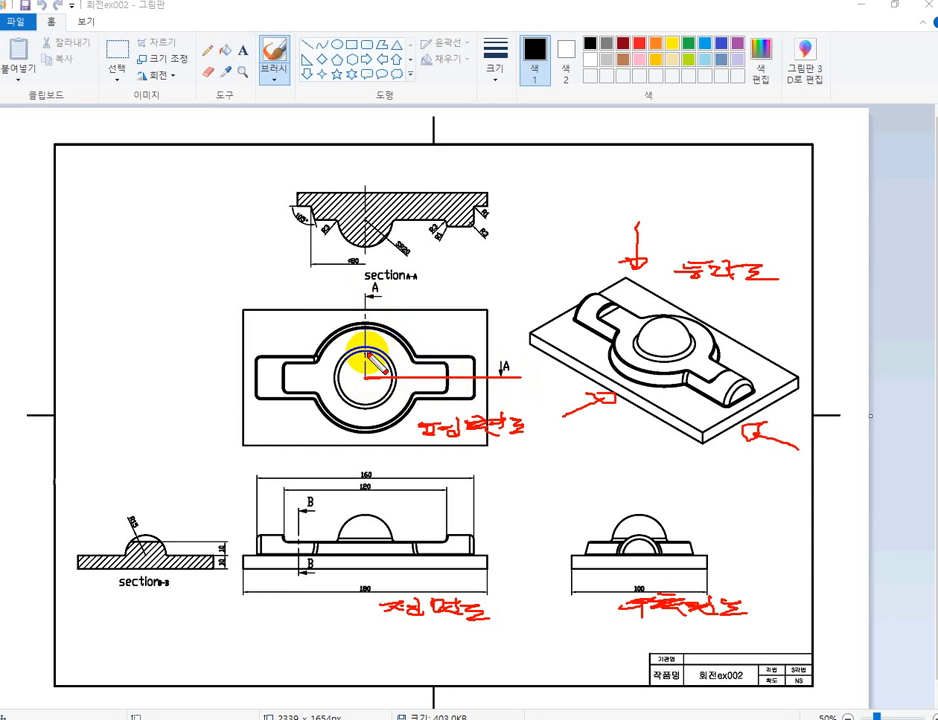
left_click_drag(366, 378, 369, 297)
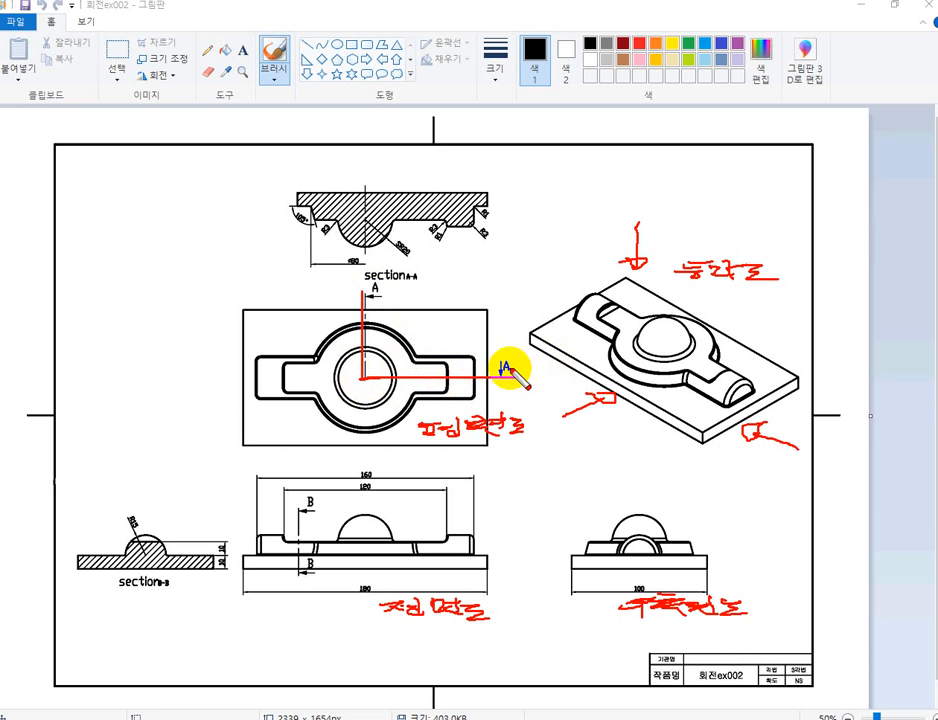
mouse_move(510, 372)
left_mouse_down()
mouse_move(497, 358)
mouse_move(492, 364)
left_mouse_up()
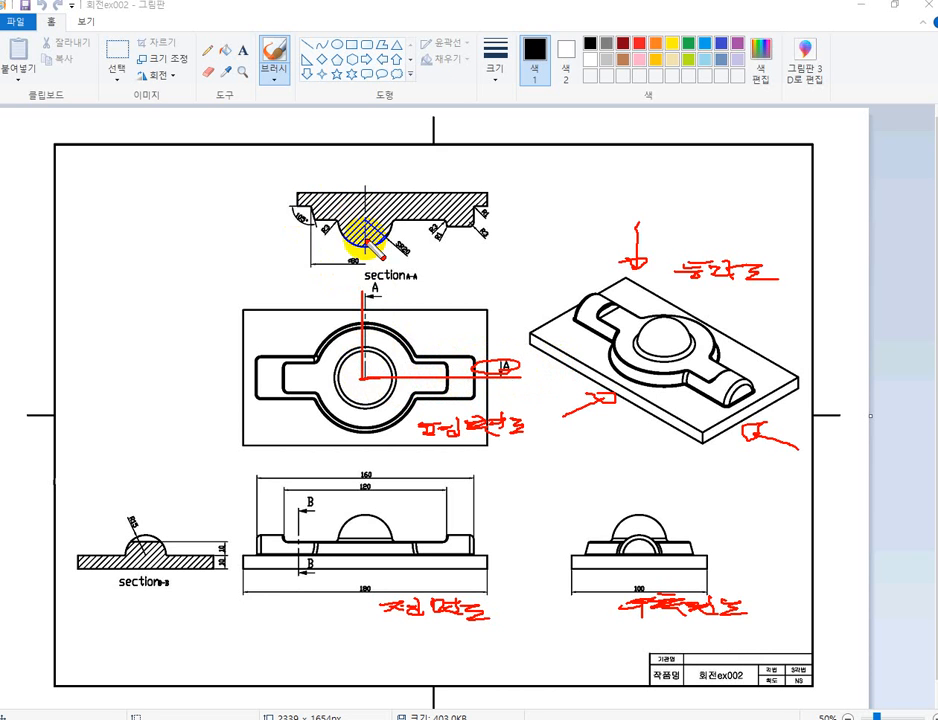
left_click_drag(367, 250, 366, 182)
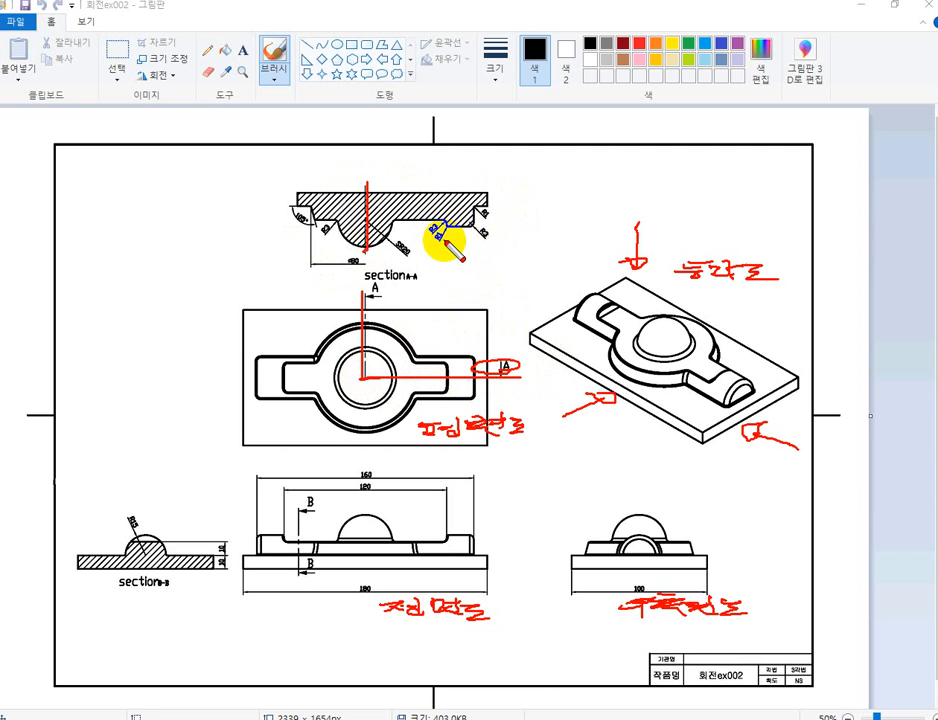
left_click_drag(384, 281, 421, 280)
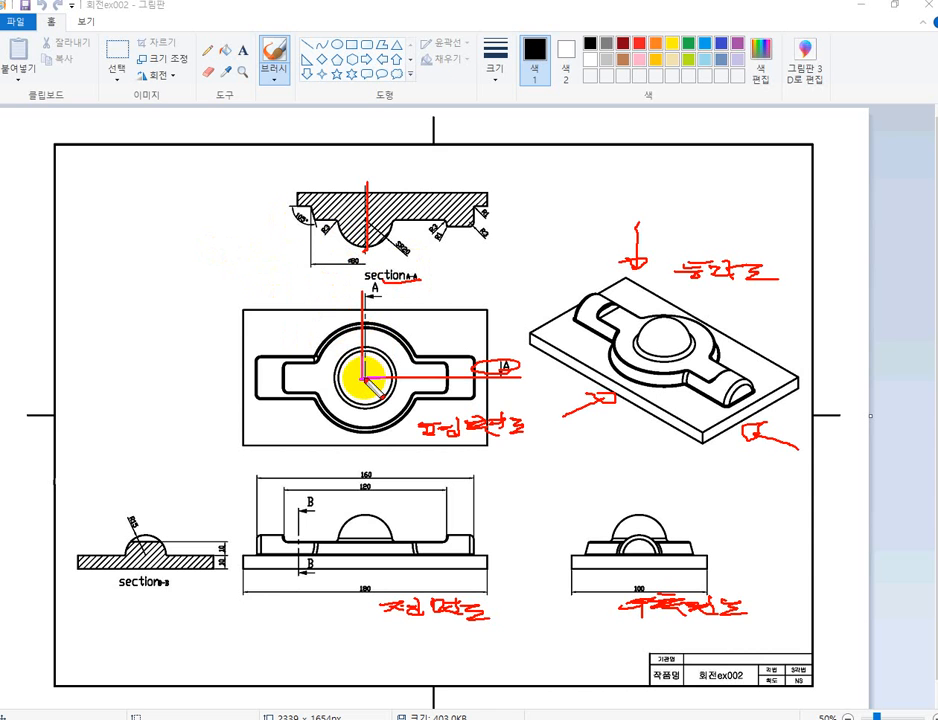
Extend the plan view's horizontal centreline and point an arrow at its left arm, and trace cutting line B-B with its arrows.
left_click_drag(362, 376, 205, 378)
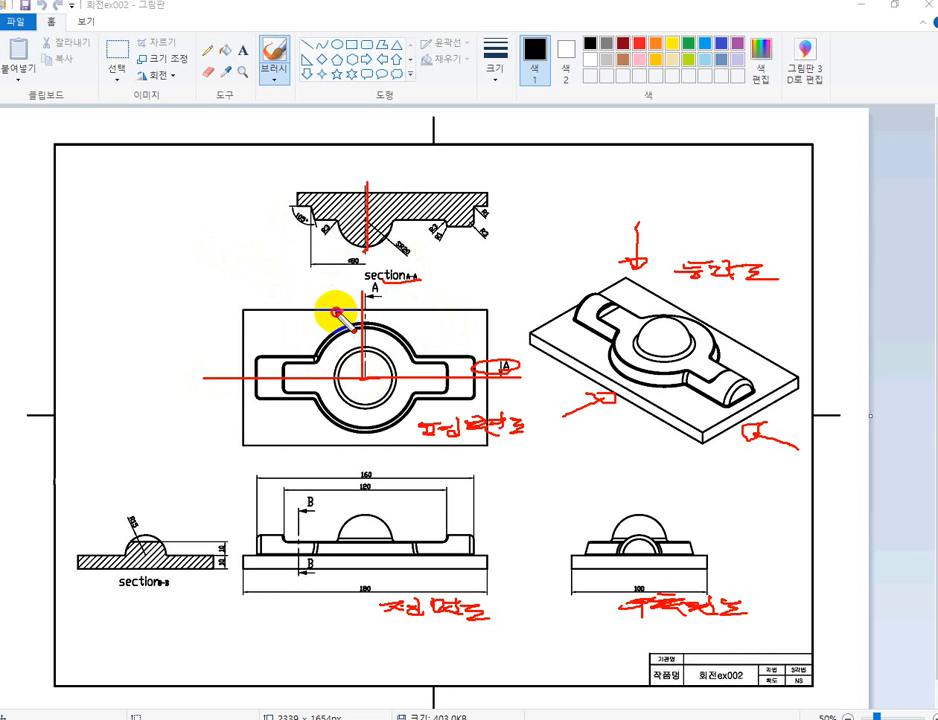
left_click_drag(341, 320, 272, 356)
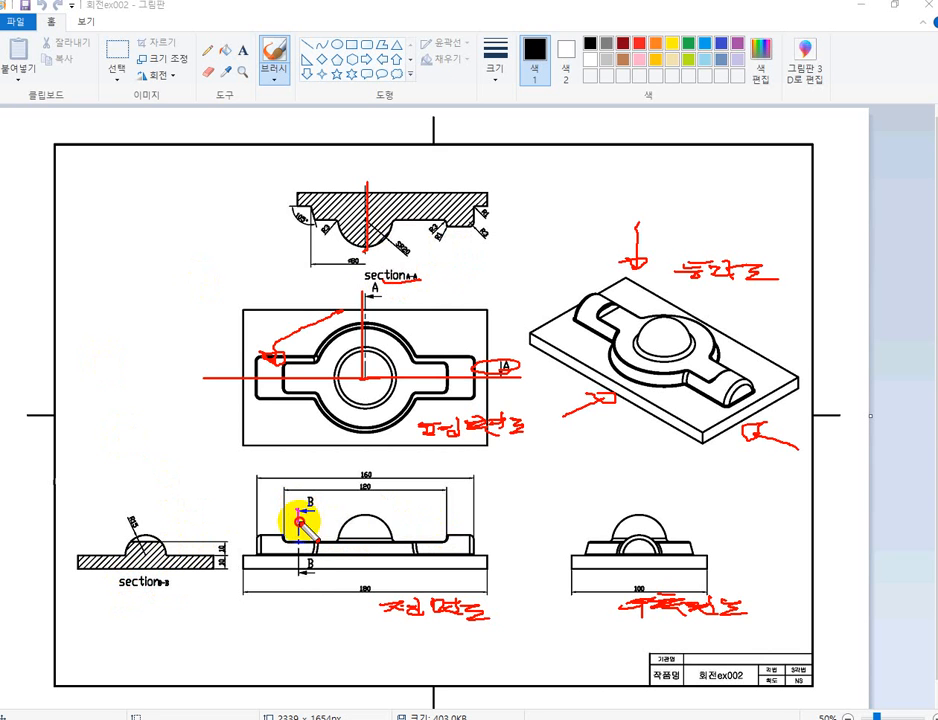
mouse_move(298, 510)
left_mouse_down()
mouse_move(301, 580)
mouse_move(313, 581)
left_mouse_up()
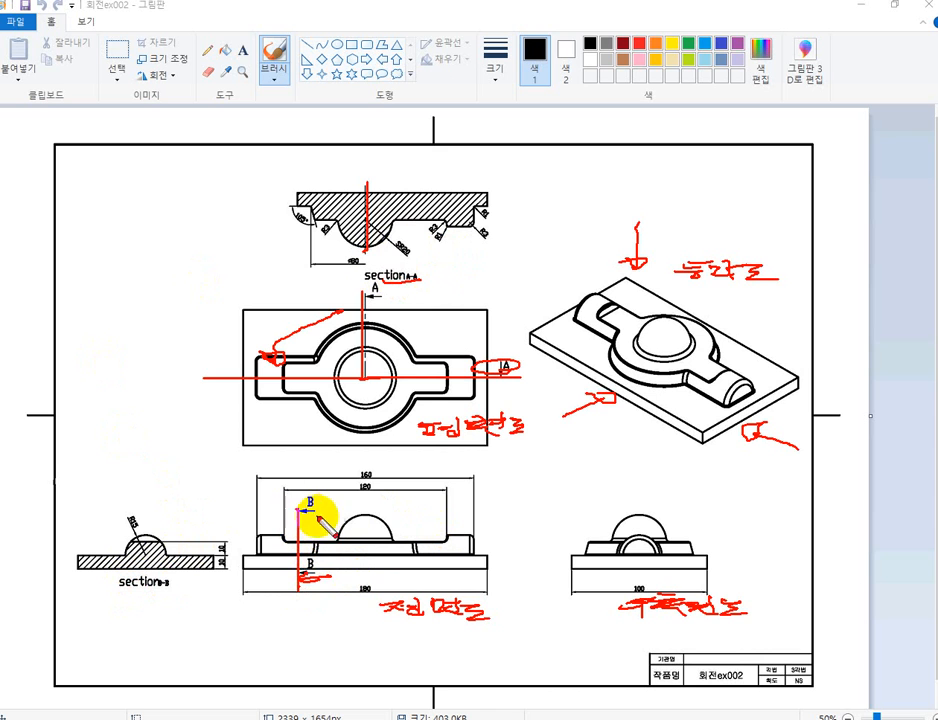
left_click_drag(304, 507, 307, 513)
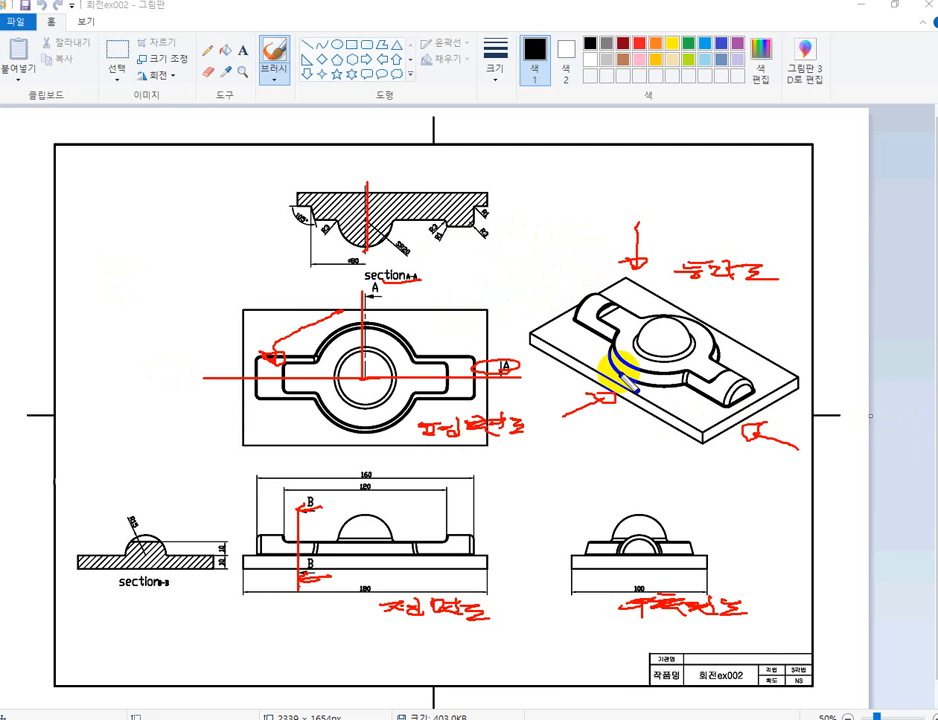
Mark the plan view's centre and the base plate's top centre in the front view in blue, and clear all annotations.
left_click(360, 377)
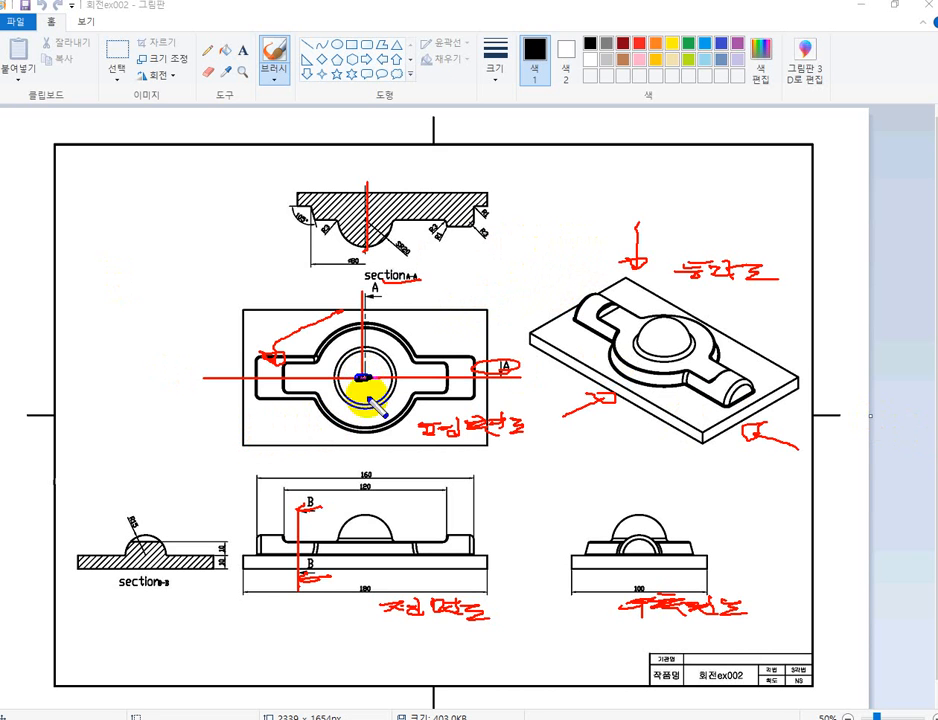
left_click_drag(405, 353, 436, 384)
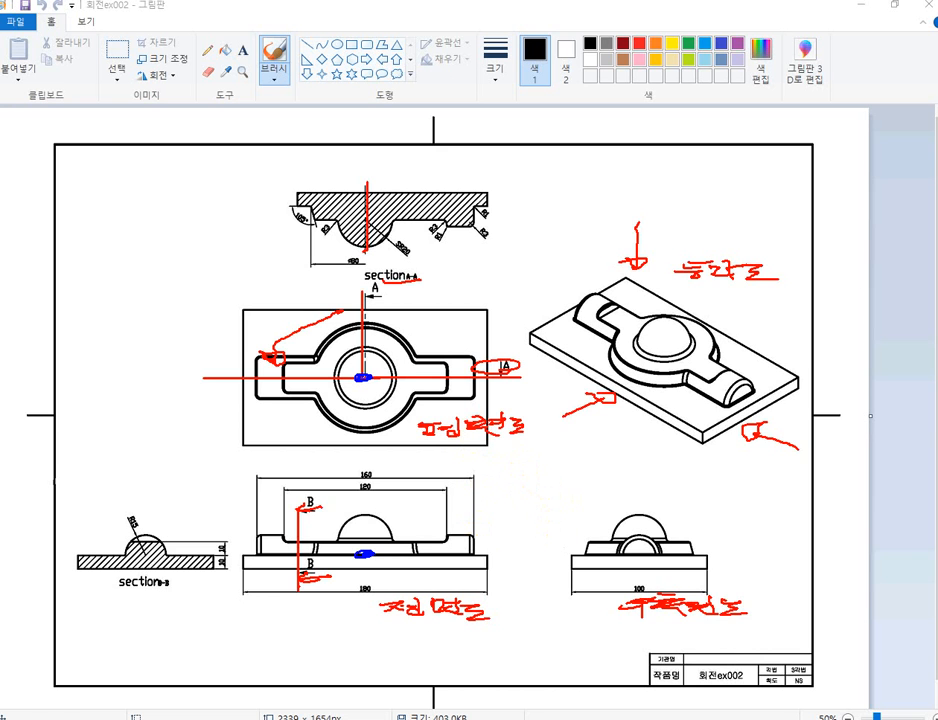
key("Escape")
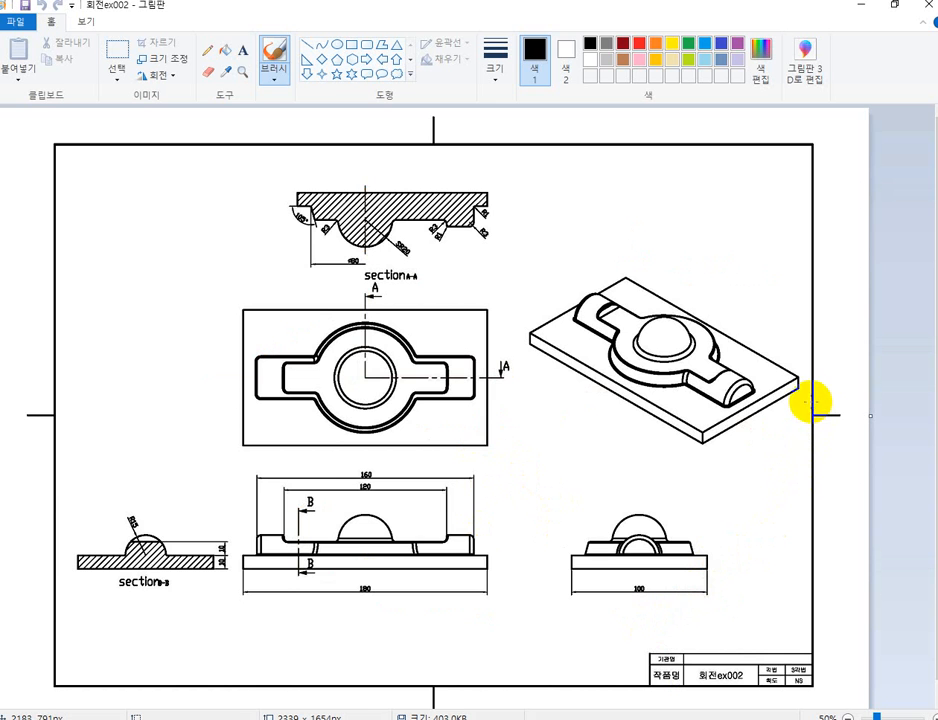
Fill the base plate's top and side faces in the isometric view with green.
left_click_drag(740, 399, 724, 411)
scroll(727, 409, "up", 4, "ctrl")
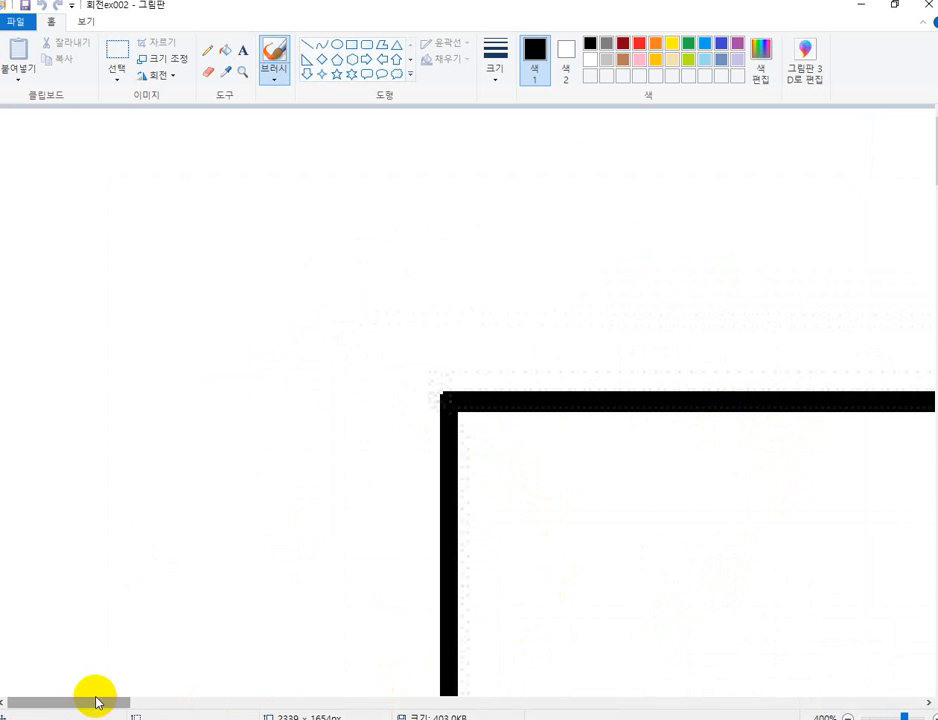
left_click_drag(100, 709, 680, 676)
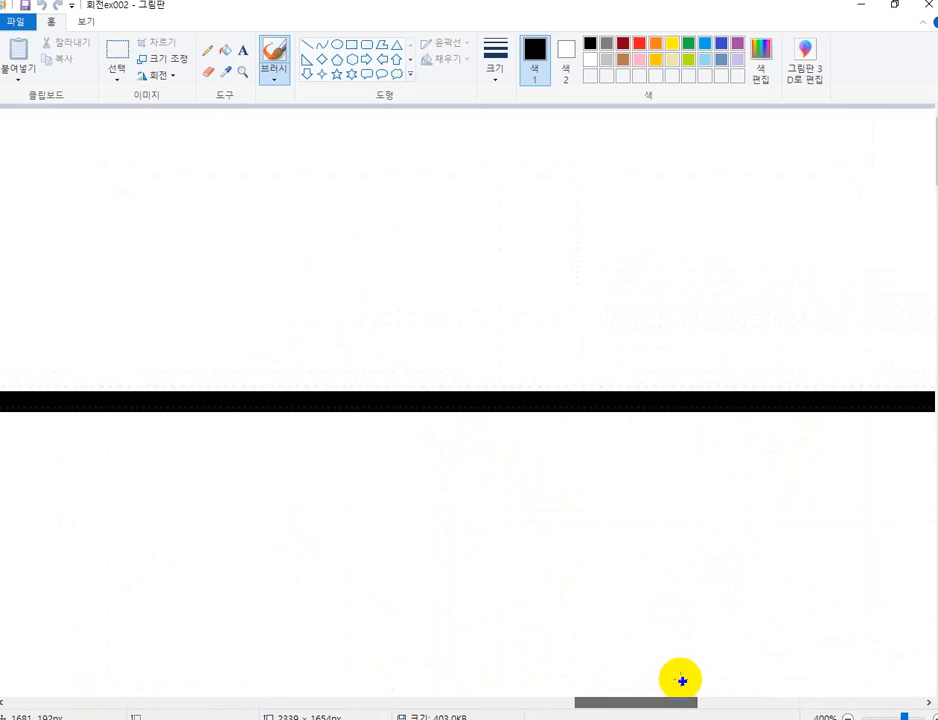
scroll(845, 583, "down", 10)
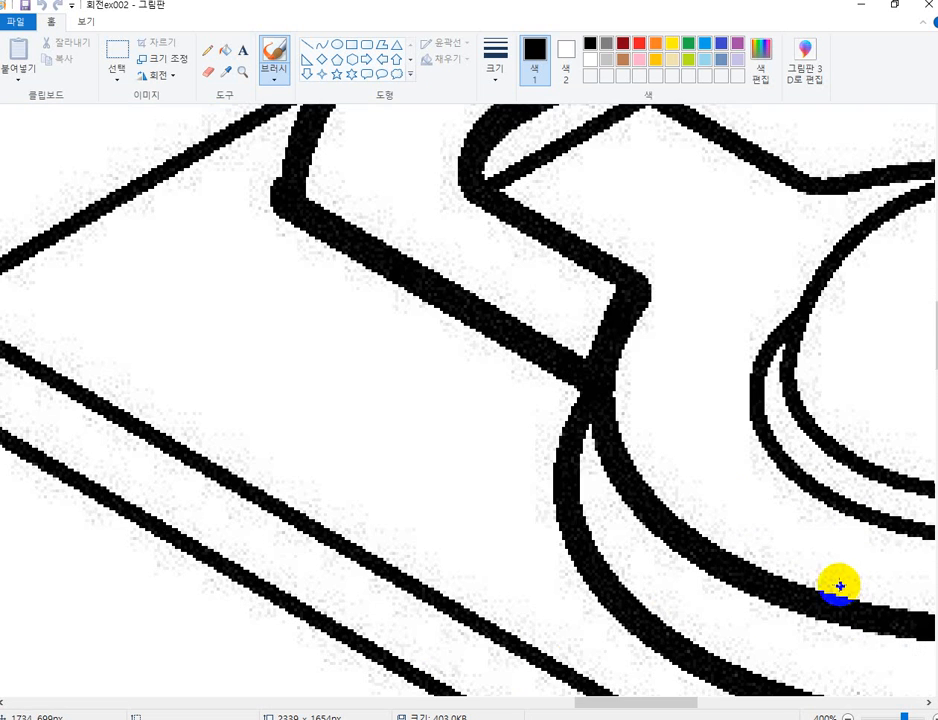
scroll(840, 586, "down", 3, "ctrl")
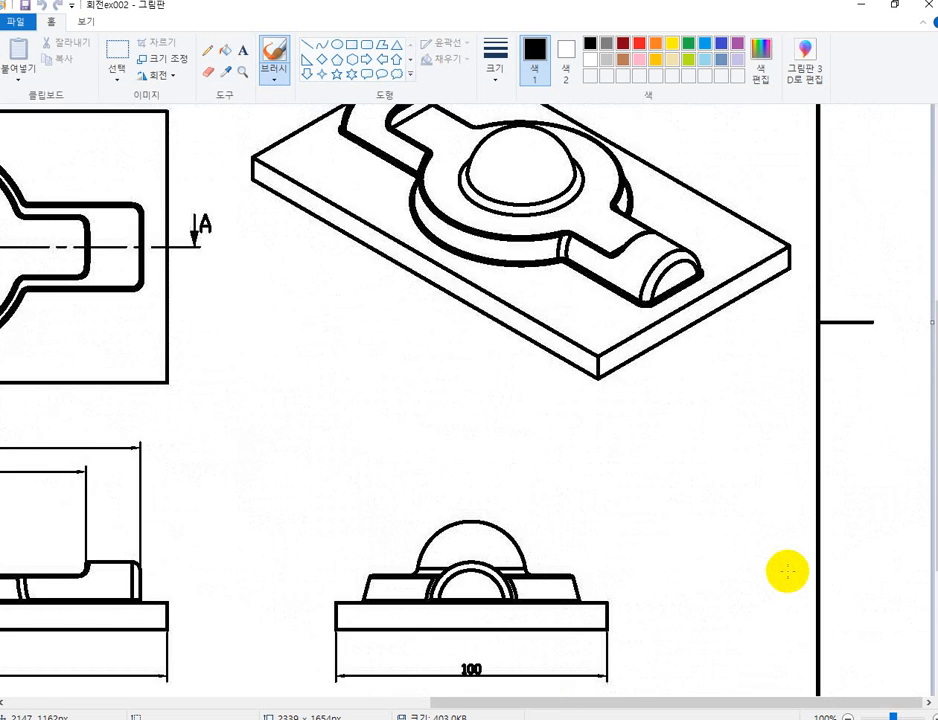
scroll(790, 548, "up", 2)
scroll(792, 543, "up", 3)
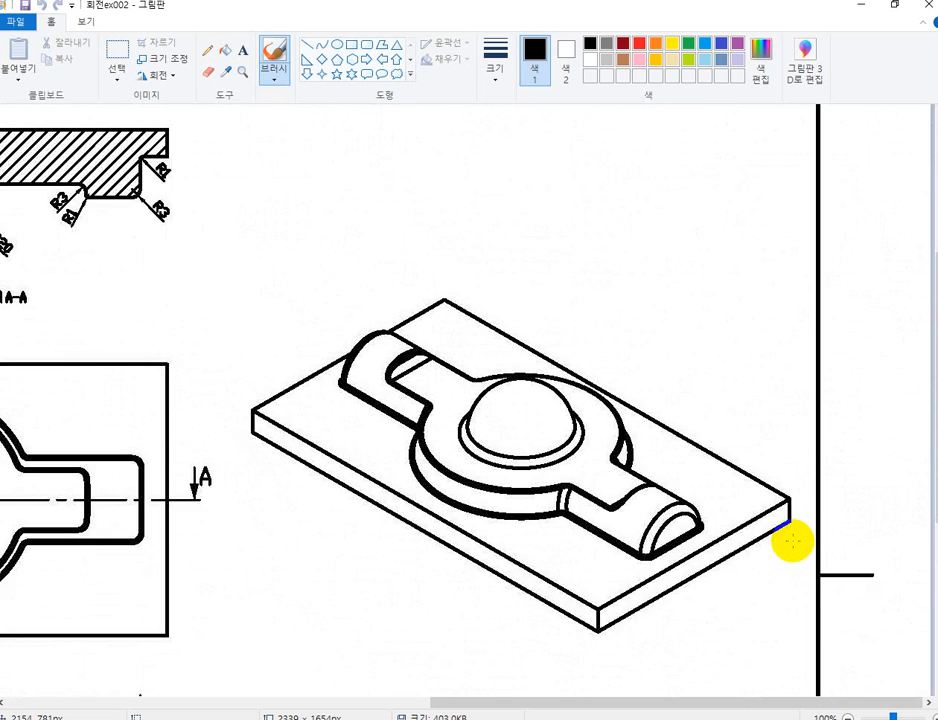
scroll(792, 543, "down", 3)
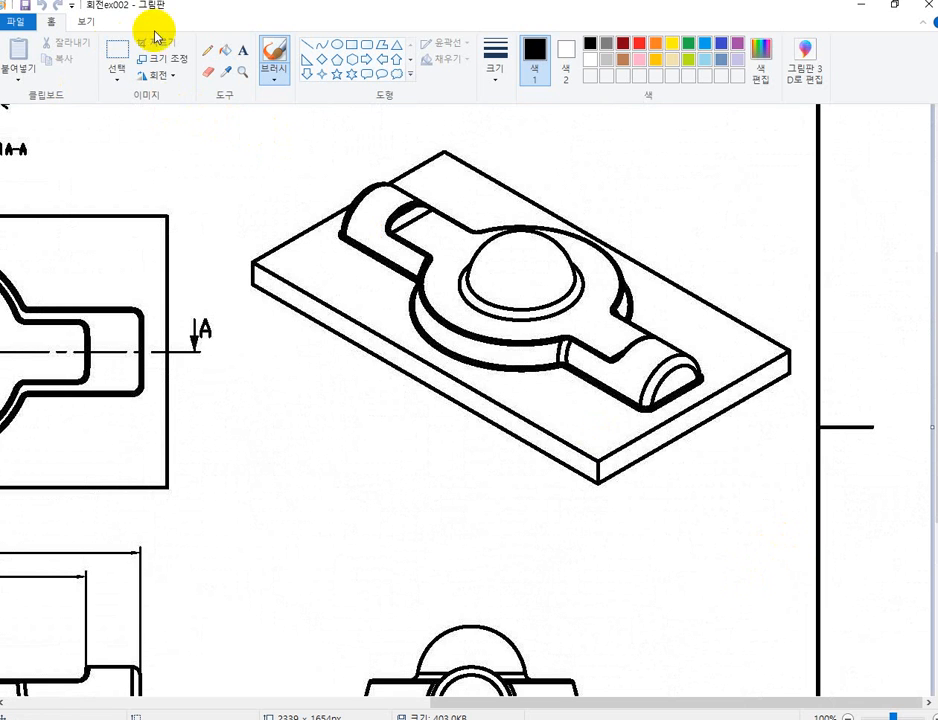
left_click(222, 51)
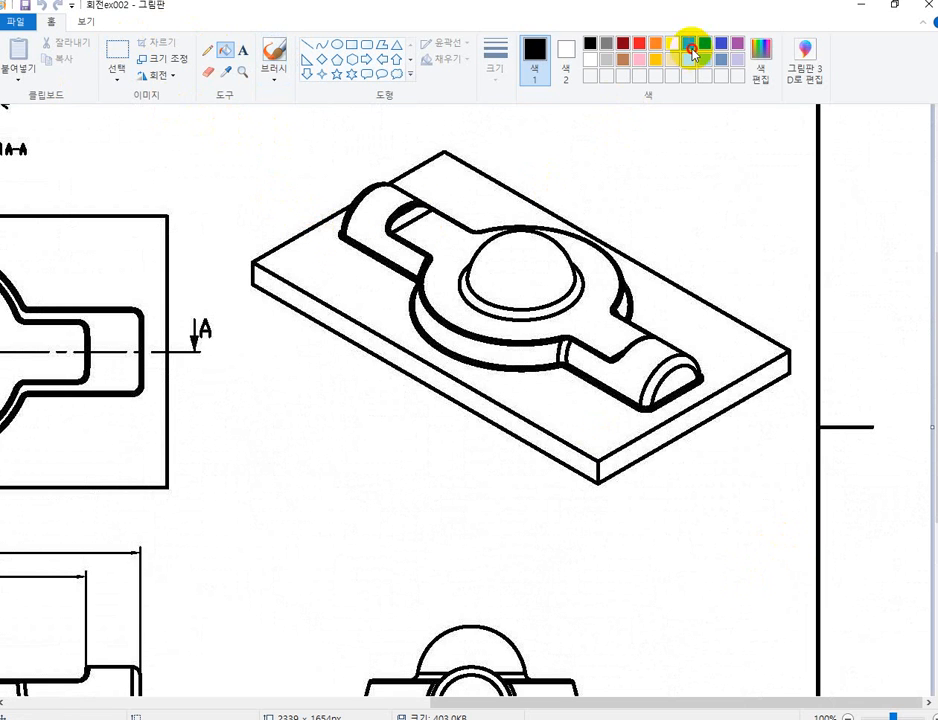
left_click(366, 278)
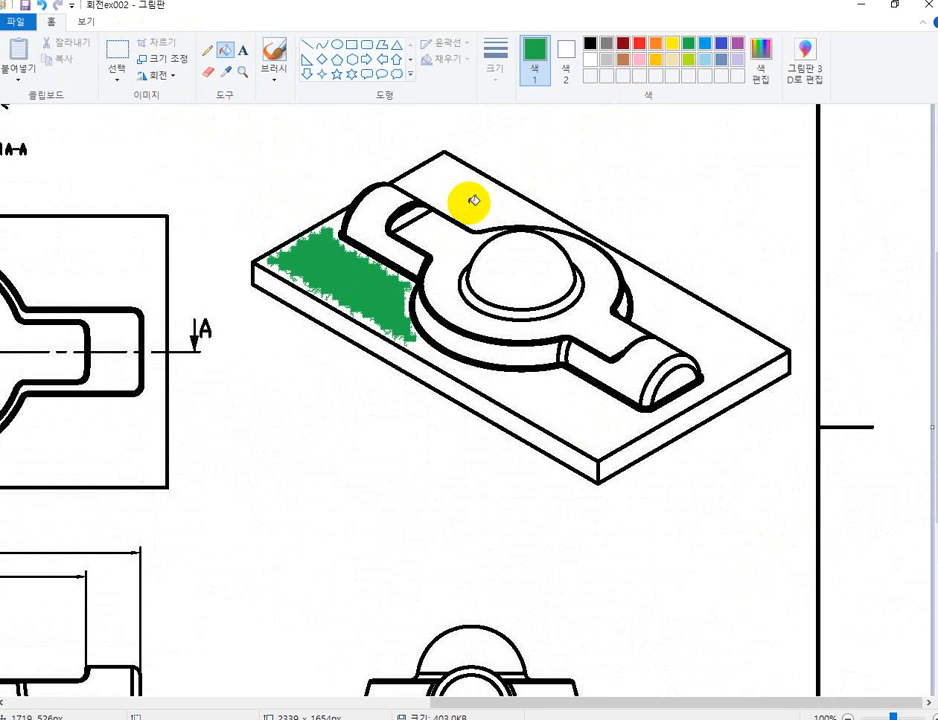
left_click(465, 201)
left_click(690, 320)
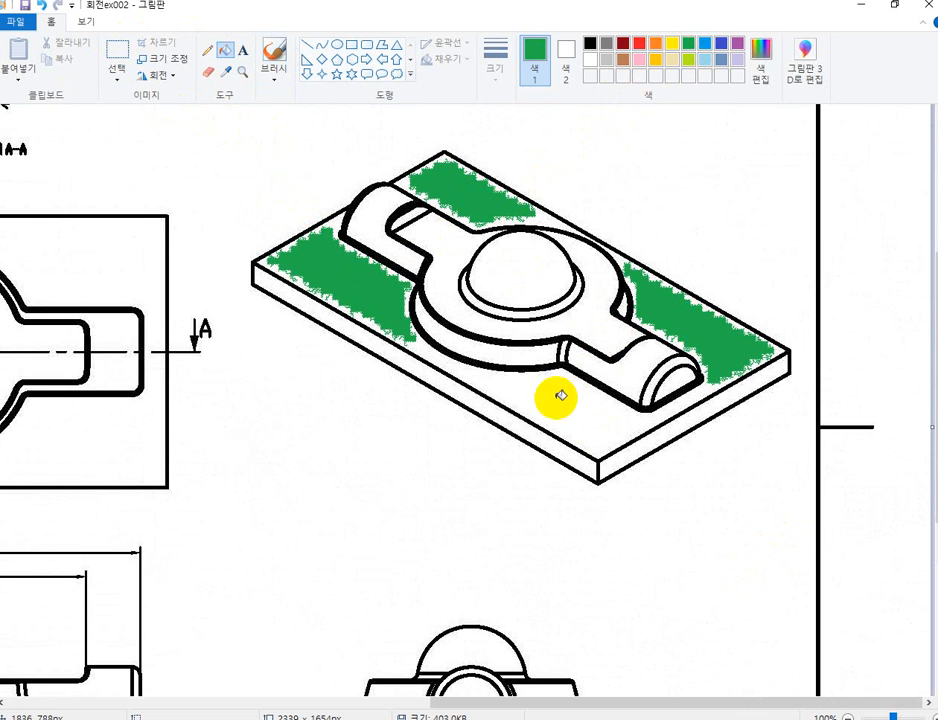
left_click(555, 398)
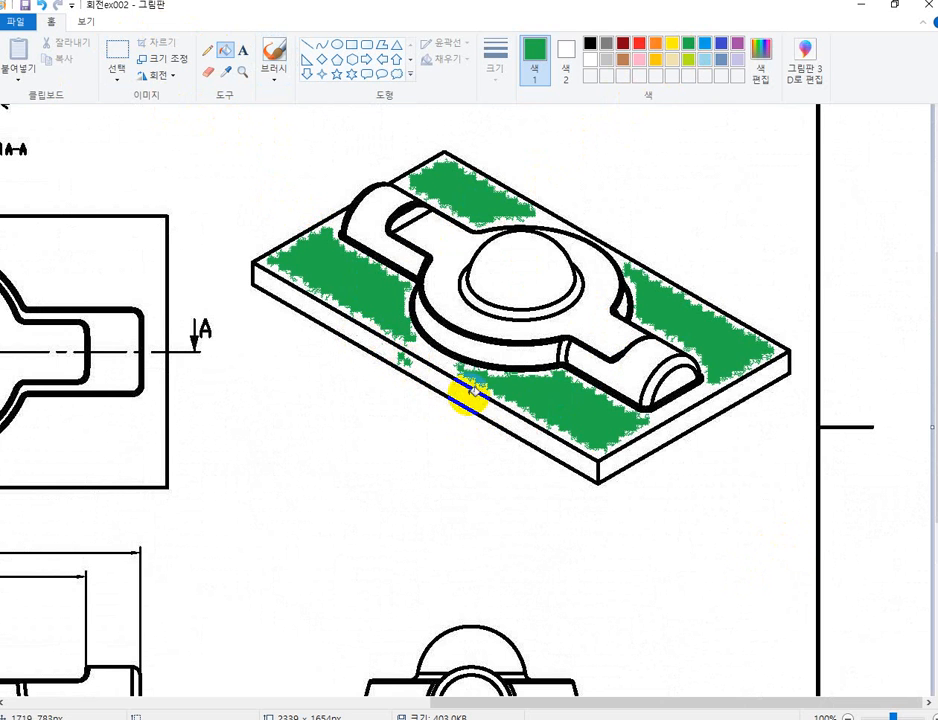
left_click(741, 391)
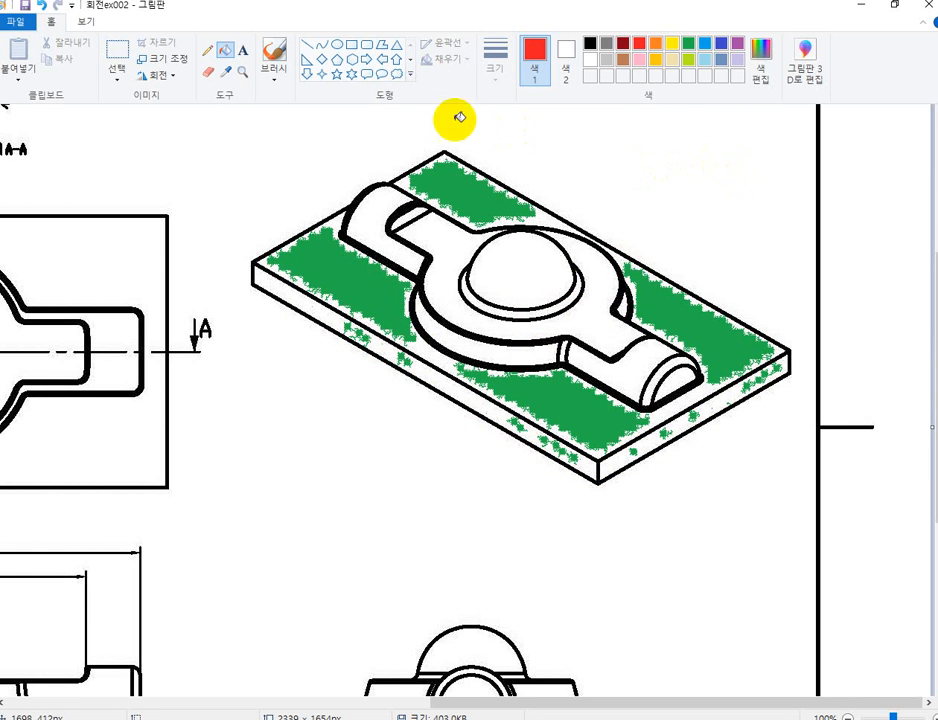
Draw two red curves separating the central disc from its arms in the isometric view, about 57 × 40 px and 63 × 41 px.
left_click(322, 46)
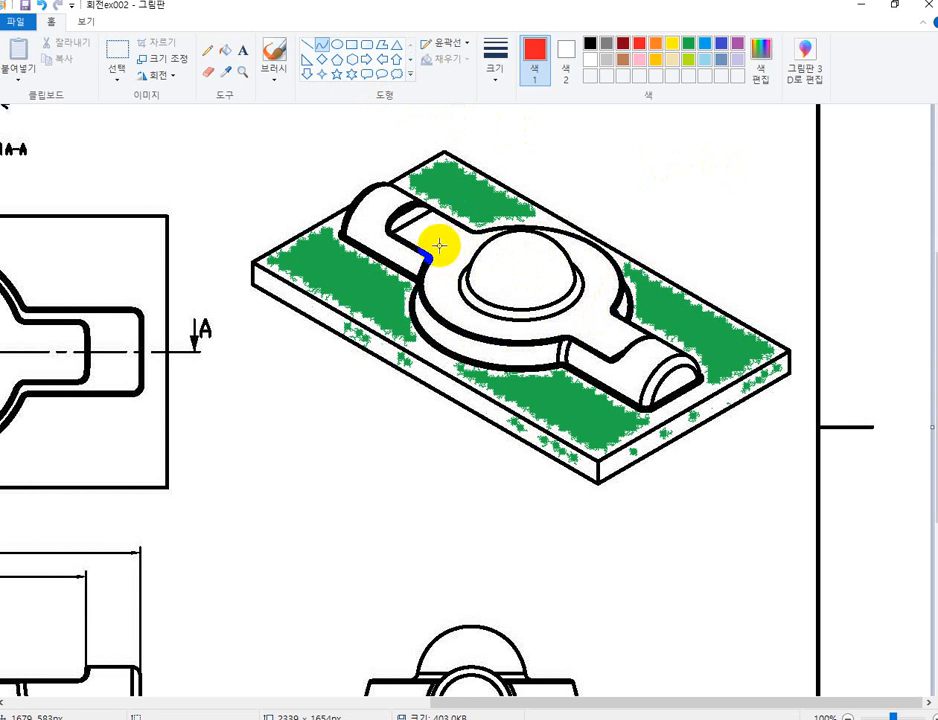
left_click_drag(428, 258, 471, 229)
left_click(447, 237)
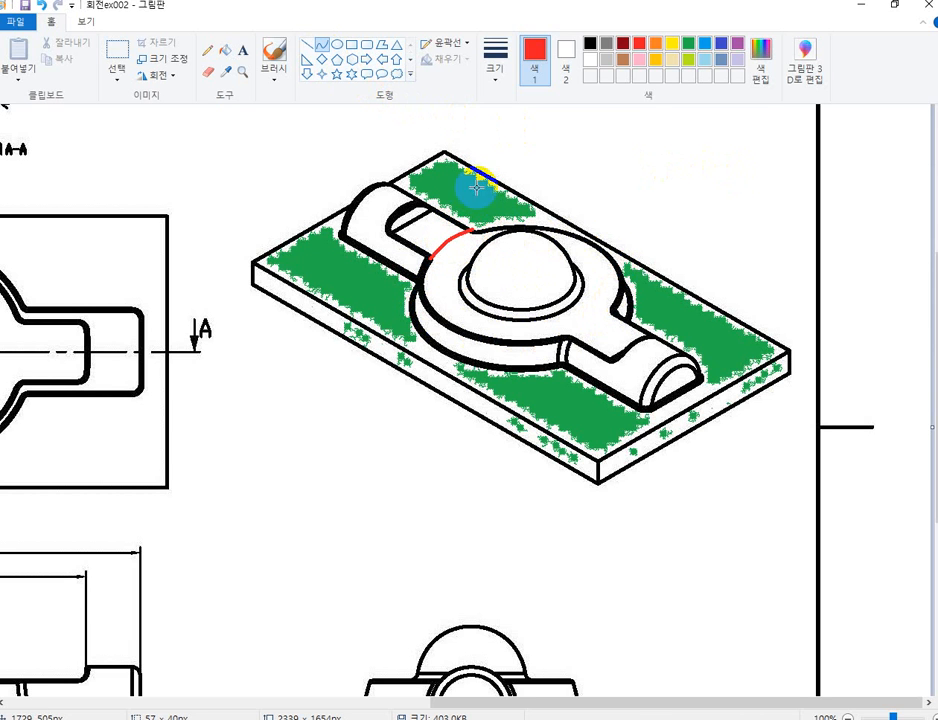
left_click(320, 46)
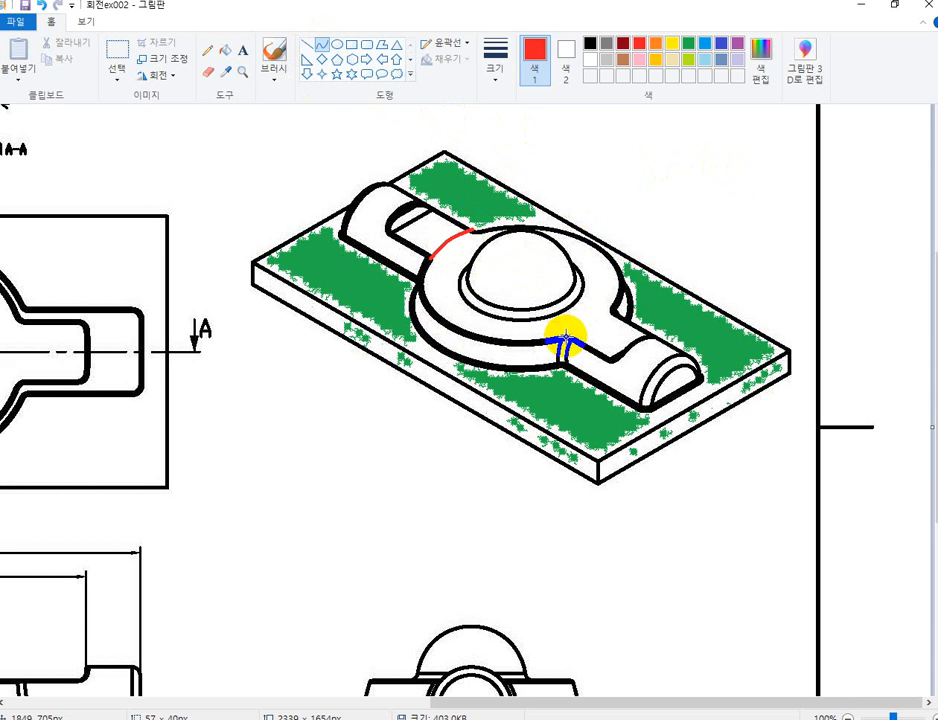
left_click_drag(565, 336, 608, 308)
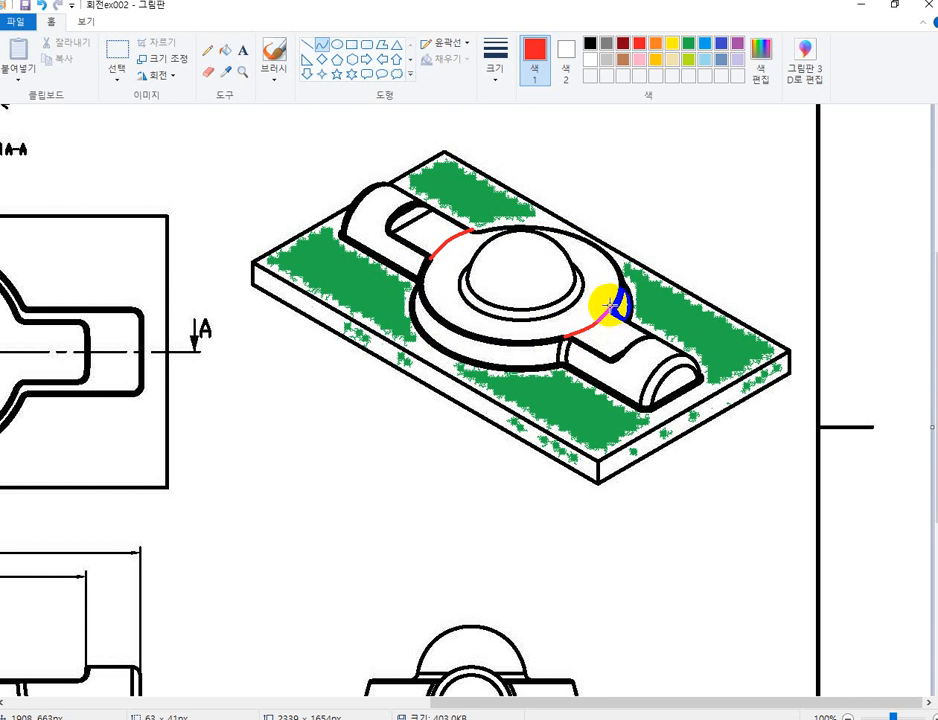
Fill the central disc's top and side faces in the isometric view with blue, including the thin areas behind the dome.
left_click(228, 52)
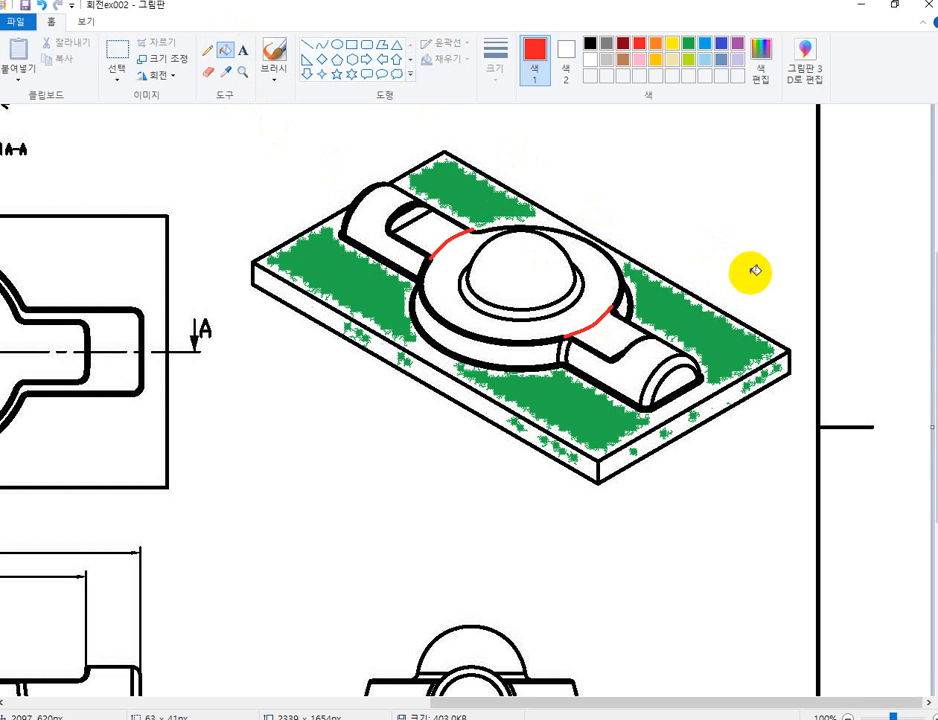
left_click(703, 44)
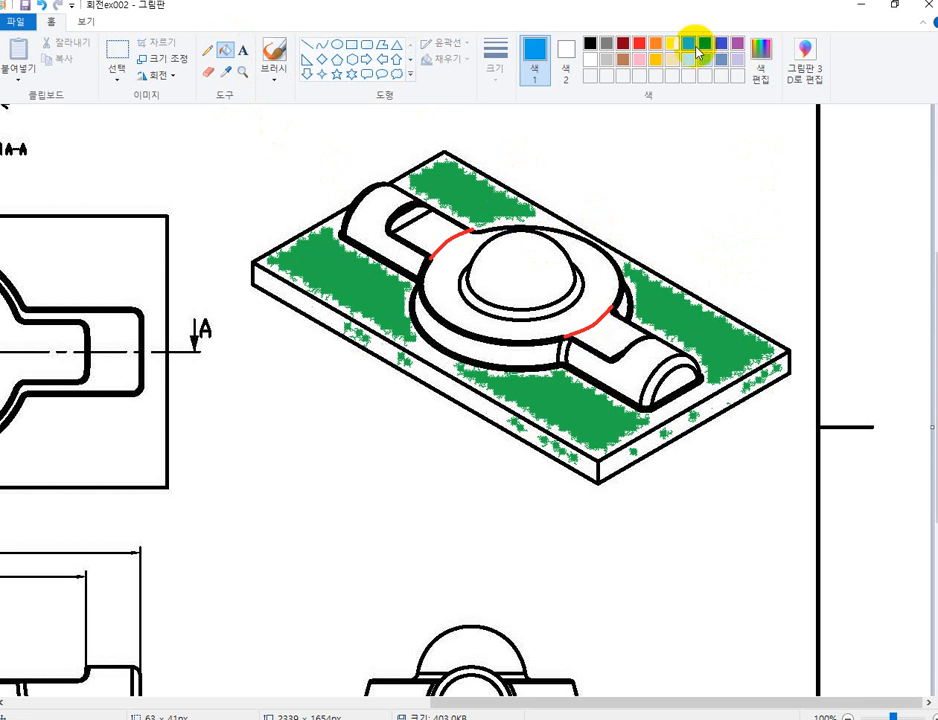
left_click(447, 272)
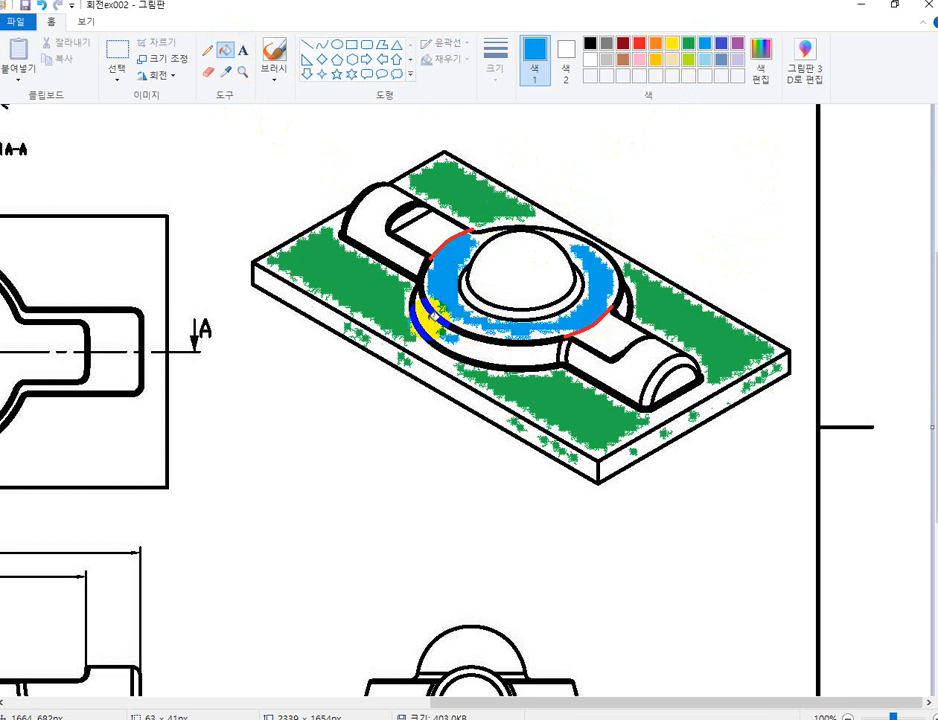
left_click(428, 324)
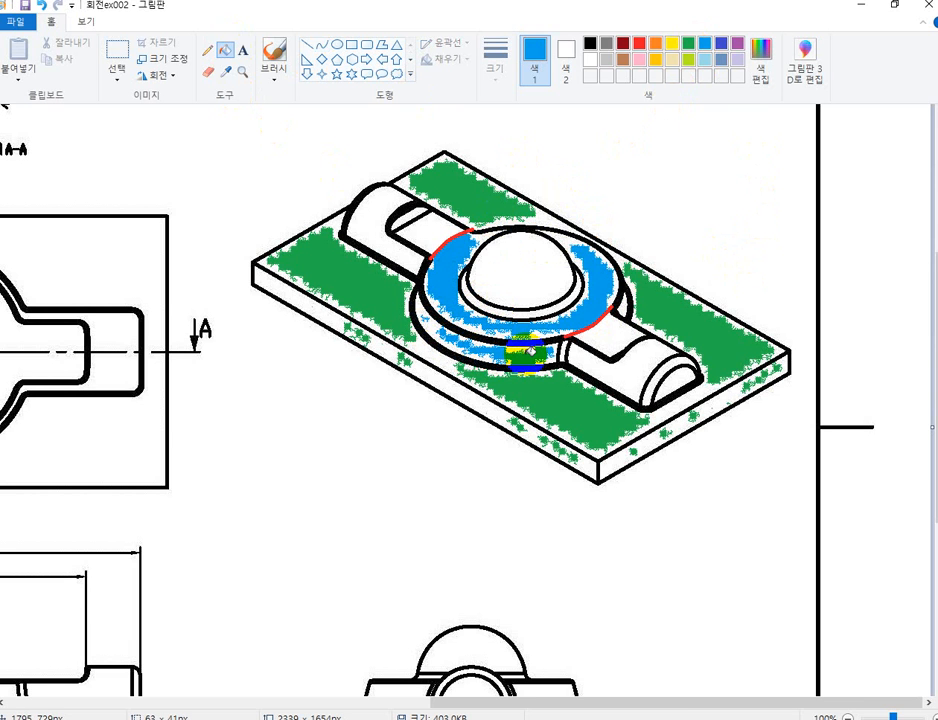
left_click(620, 305)
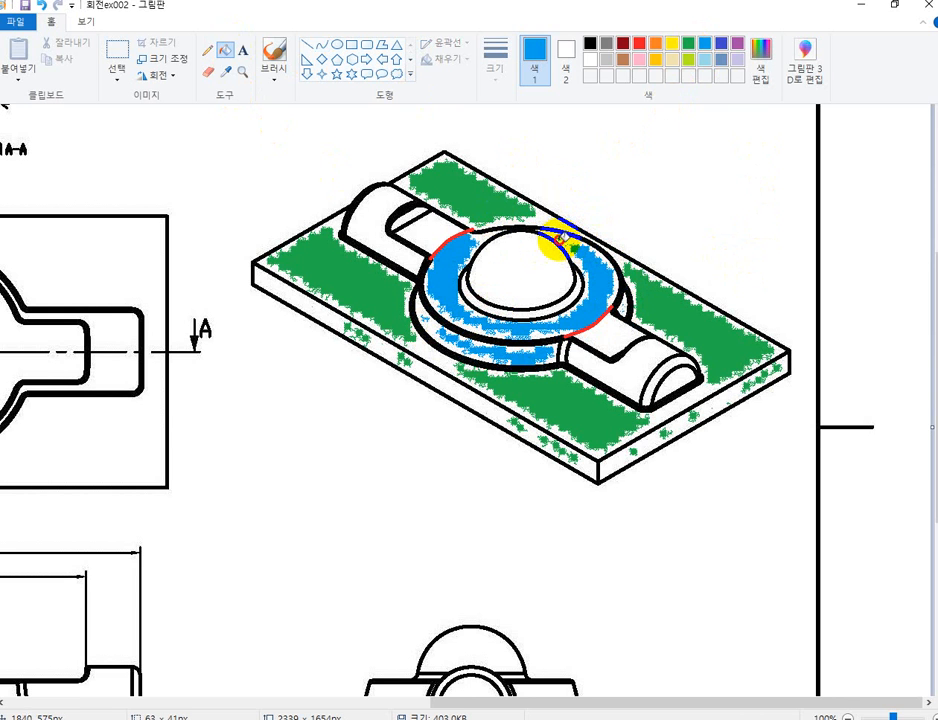
left_click_drag(563, 237, 517, 233)
left_click(606, 349)
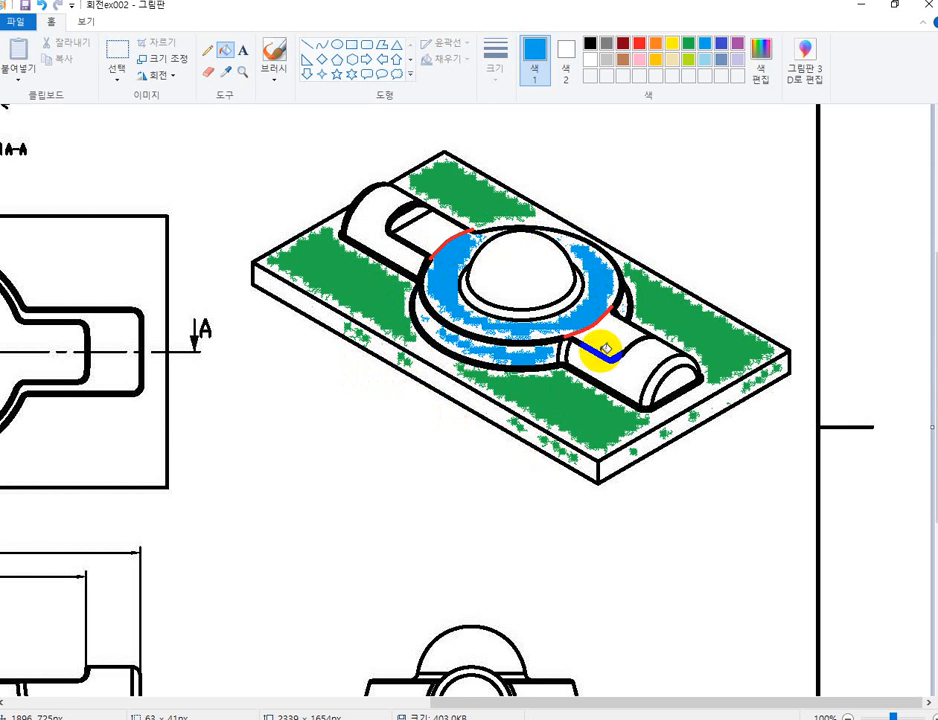
key("ctrl+z")
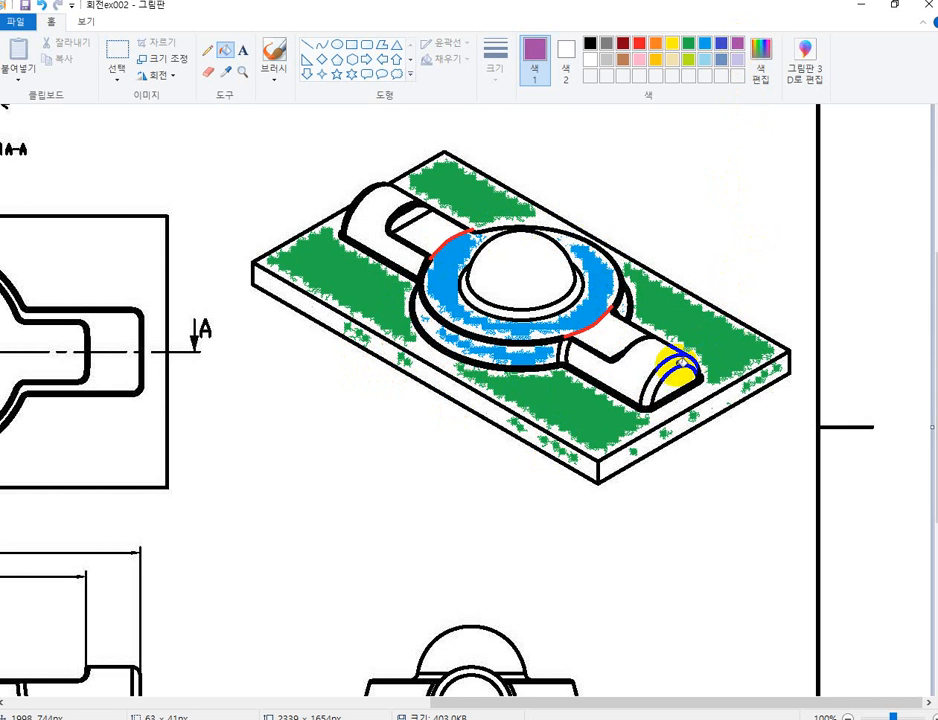
Fill the rounded surfaces of both half-cylinder arms and the front arm's end face with purple.
left_click(625, 355)
left_click(550, 362)
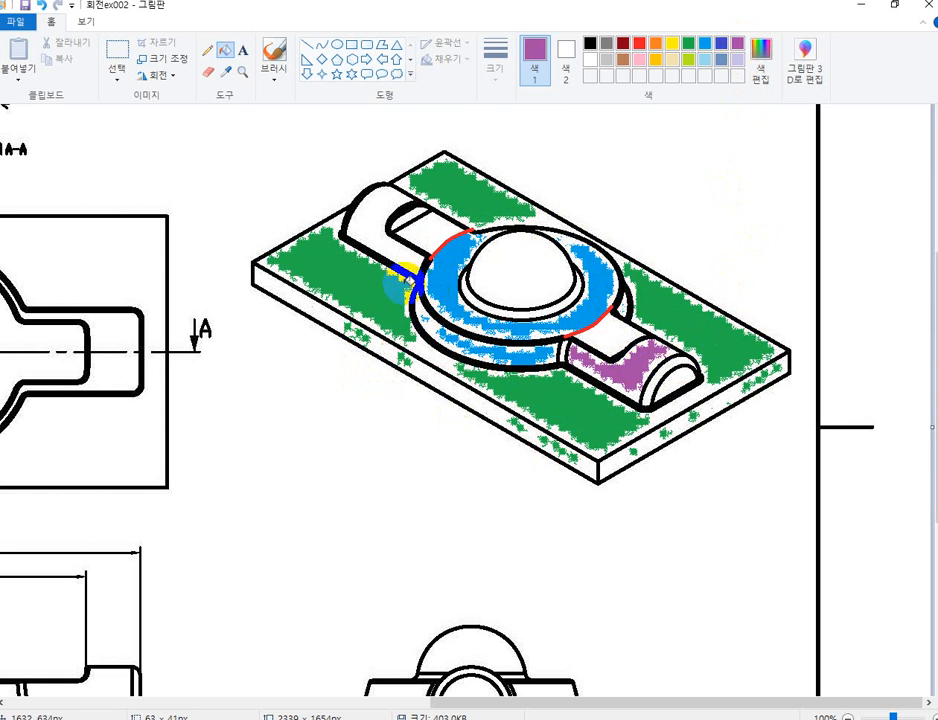
left_click(400, 255)
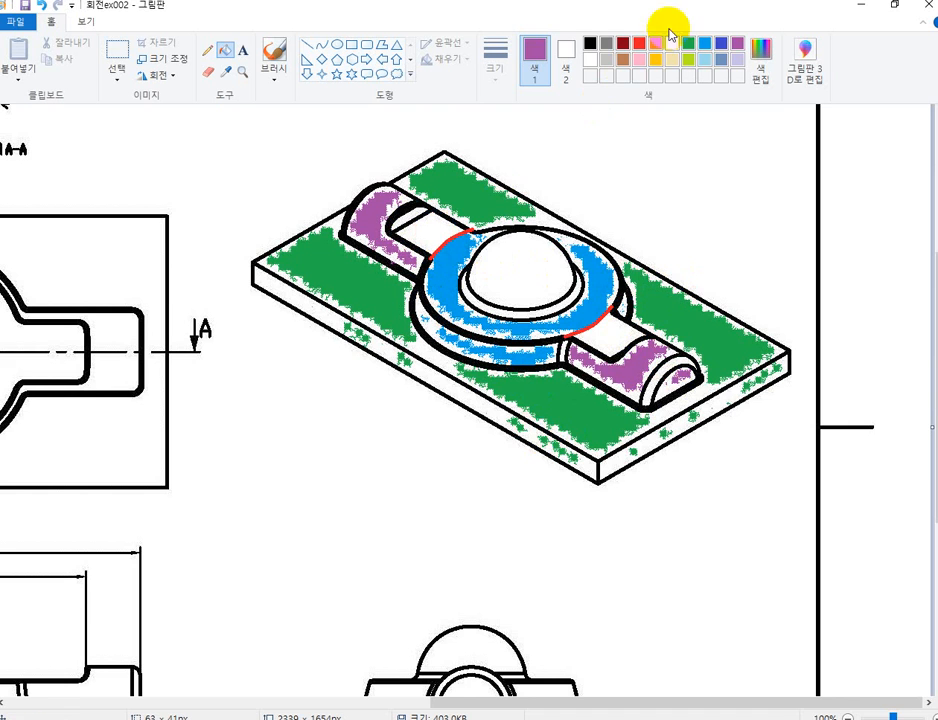
Fill the flat recessed faces of both arms with red and the central dome with yellow.
left_click(639, 43)
left_click(445, 226)
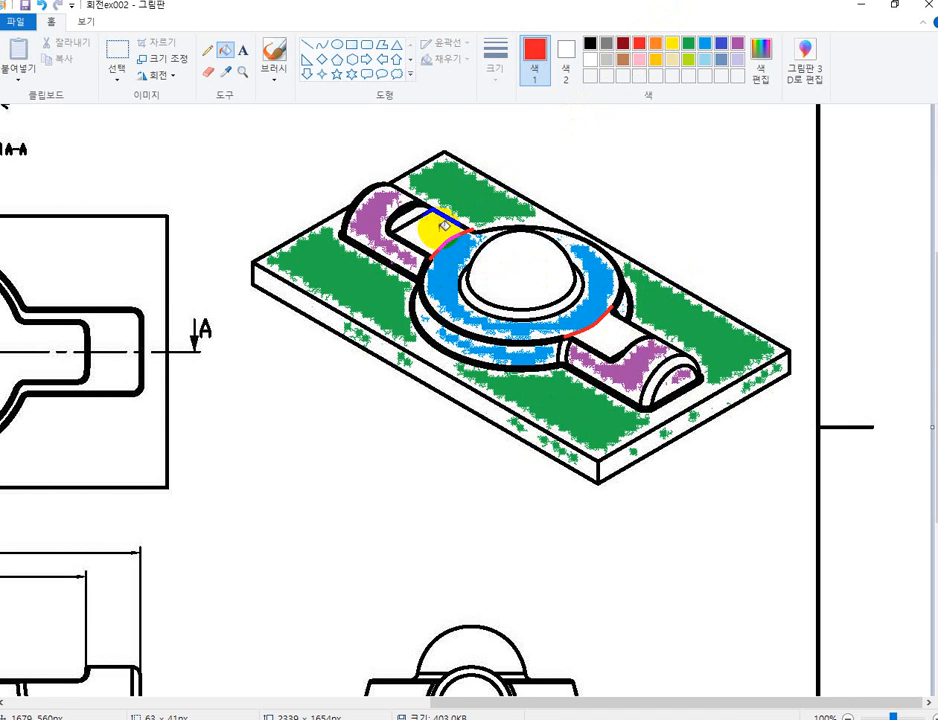
left_click(413, 218)
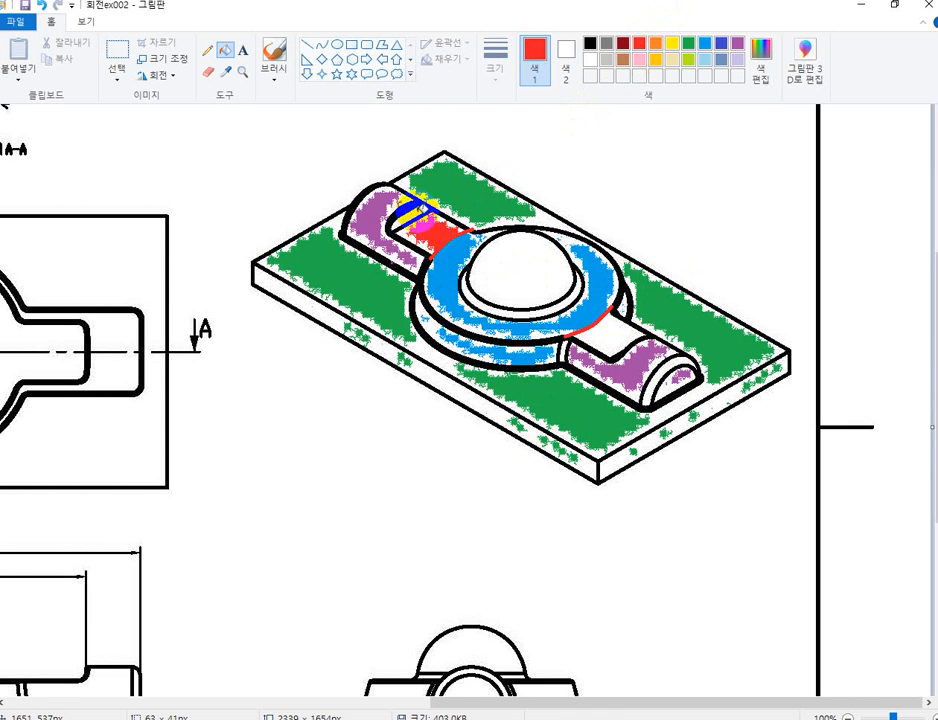
left_click(603, 332)
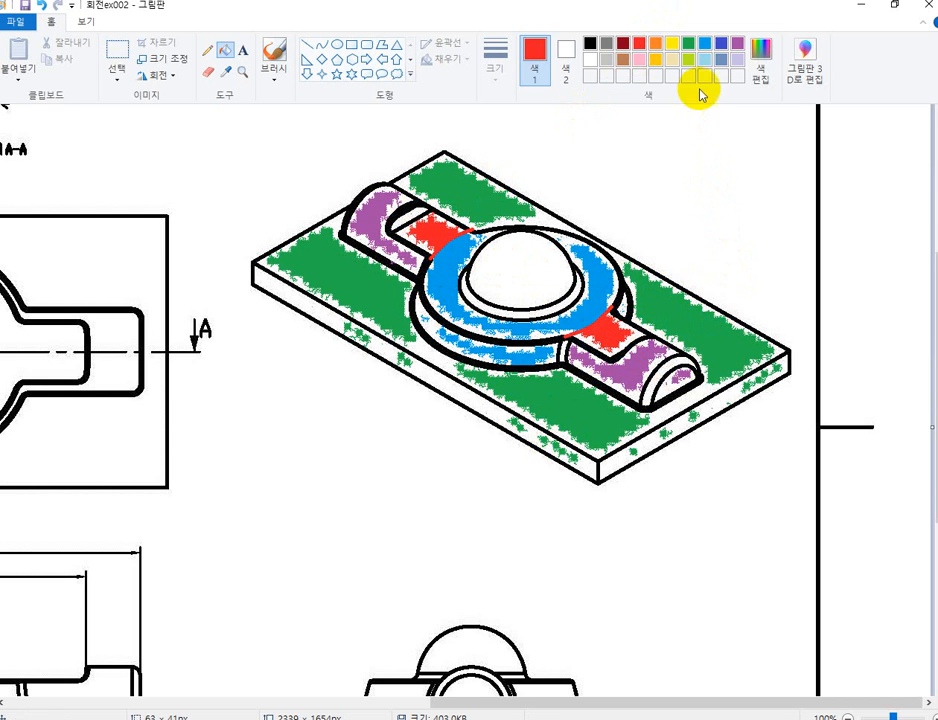
left_click(525, 258)
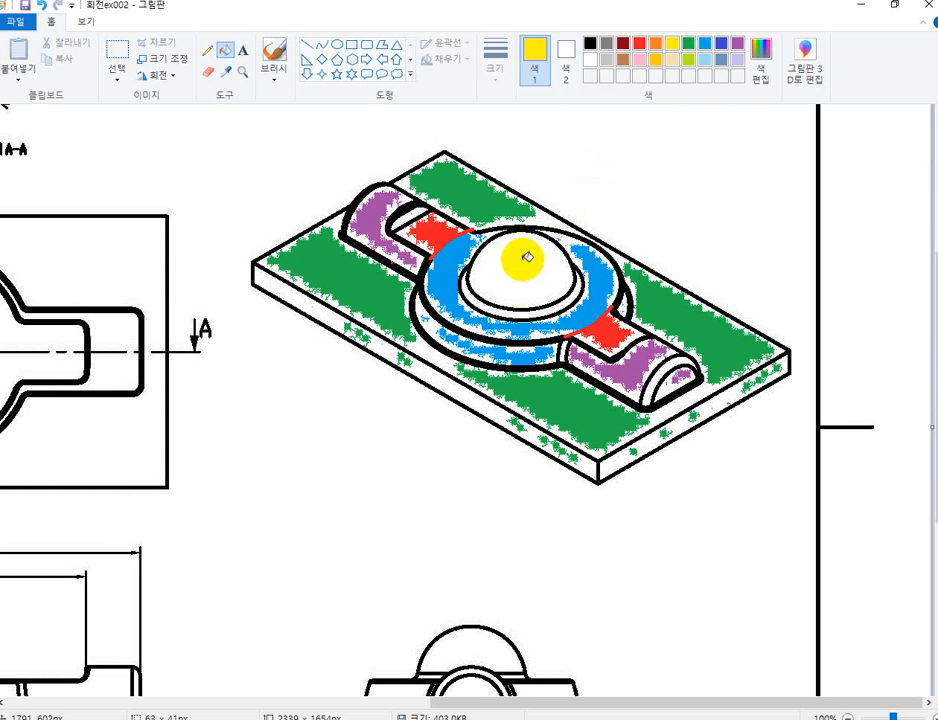
left_click(498, 300)
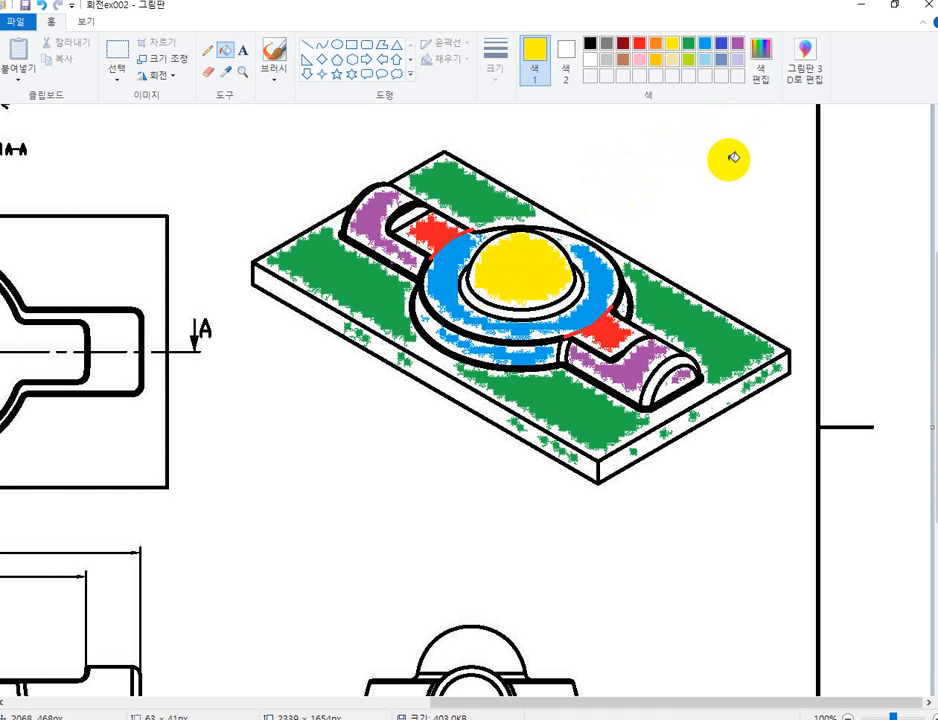
left_click(689, 344)
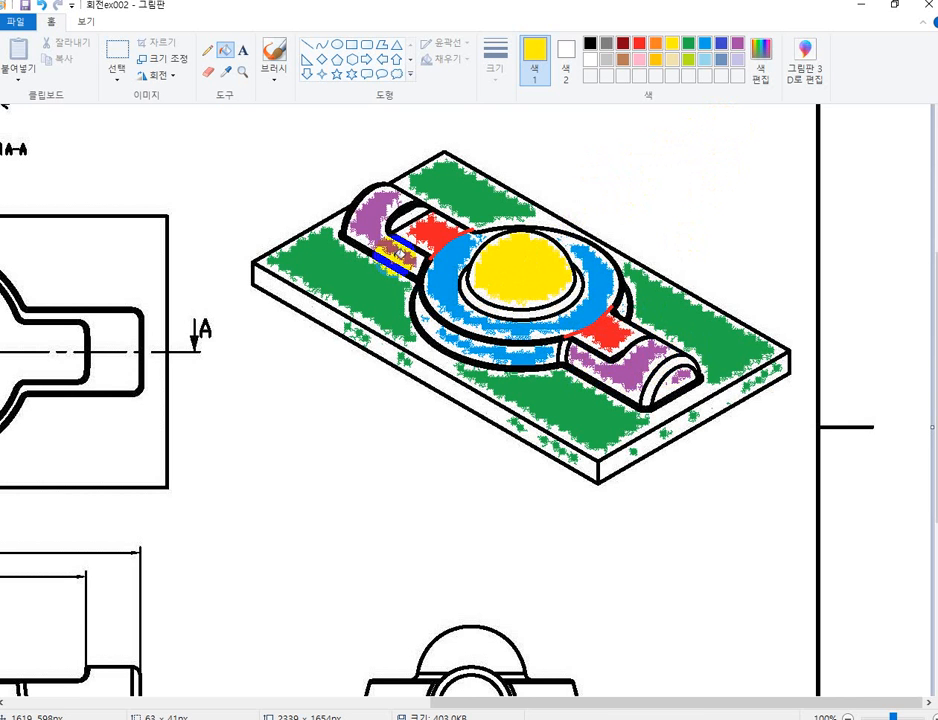
left_click(430, 230)
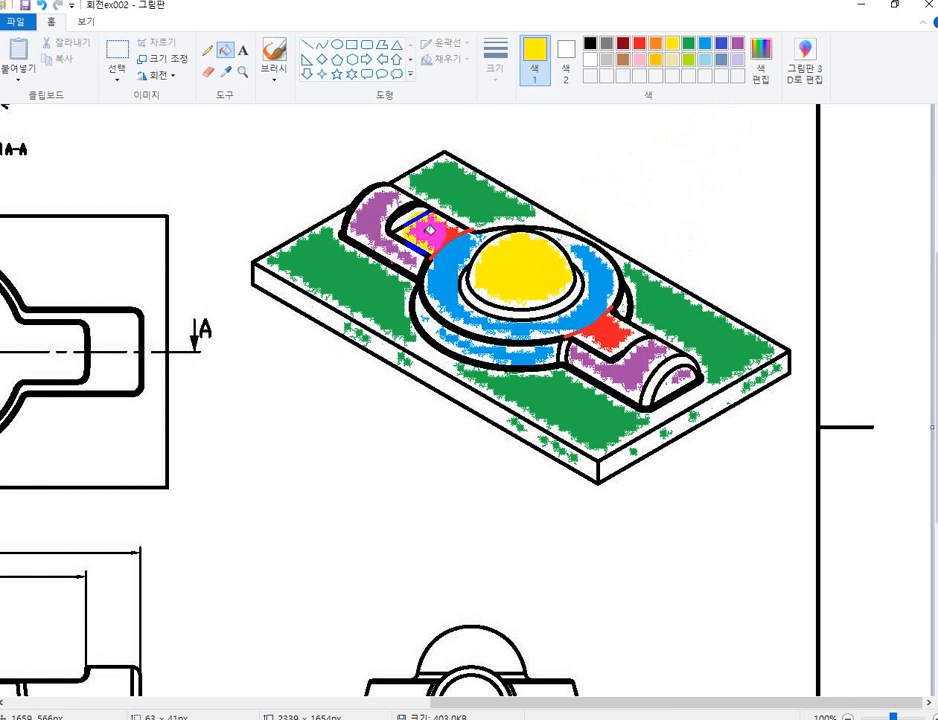
key("ctrl+z")
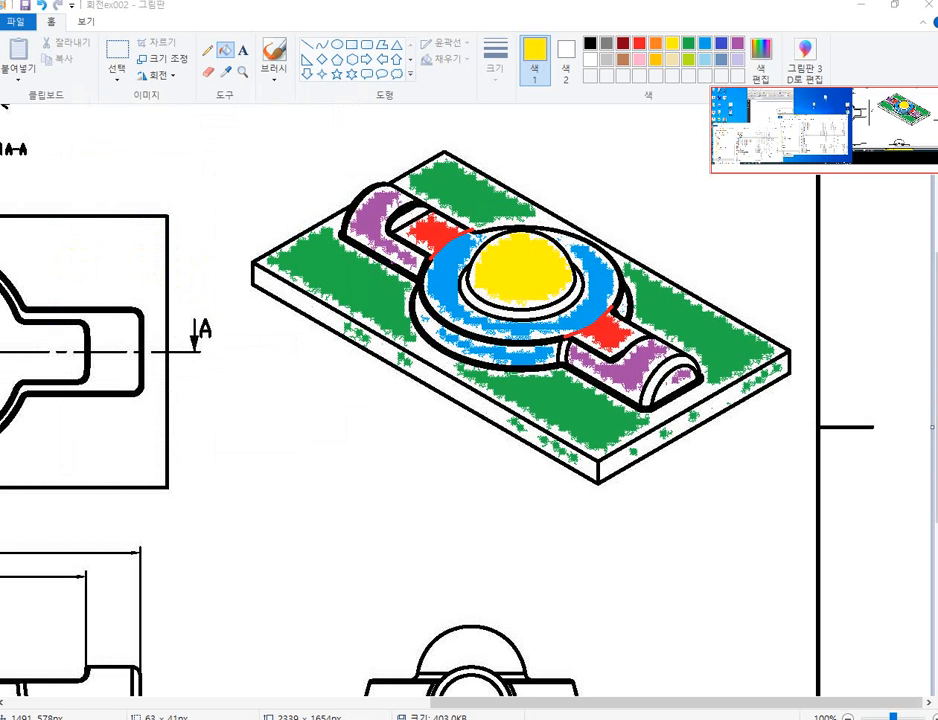
With the screen pen, draw blue arrows pointing at the green base plate, purple front arm, red flat face and yellow dome.
mouse_move(0, 285)
left_mouse_down()
mouse_move(109, 331)
mouse_move(40, 294)
left_mouse_up()
left_click_drag(322, 225, 299, 235)
right_click(262, 258)
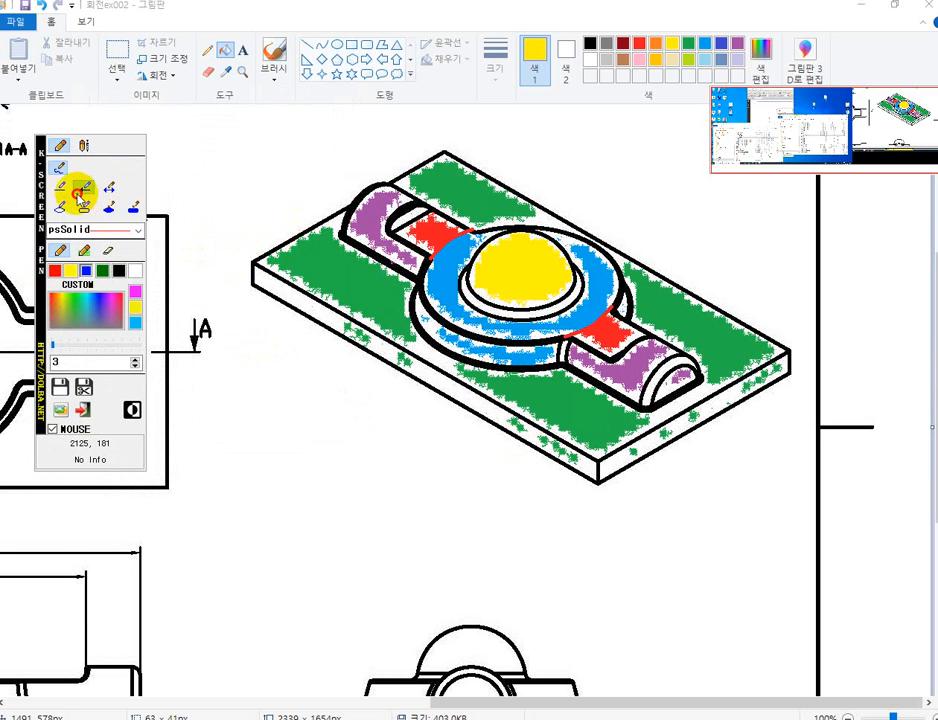
left_click(84, 189)
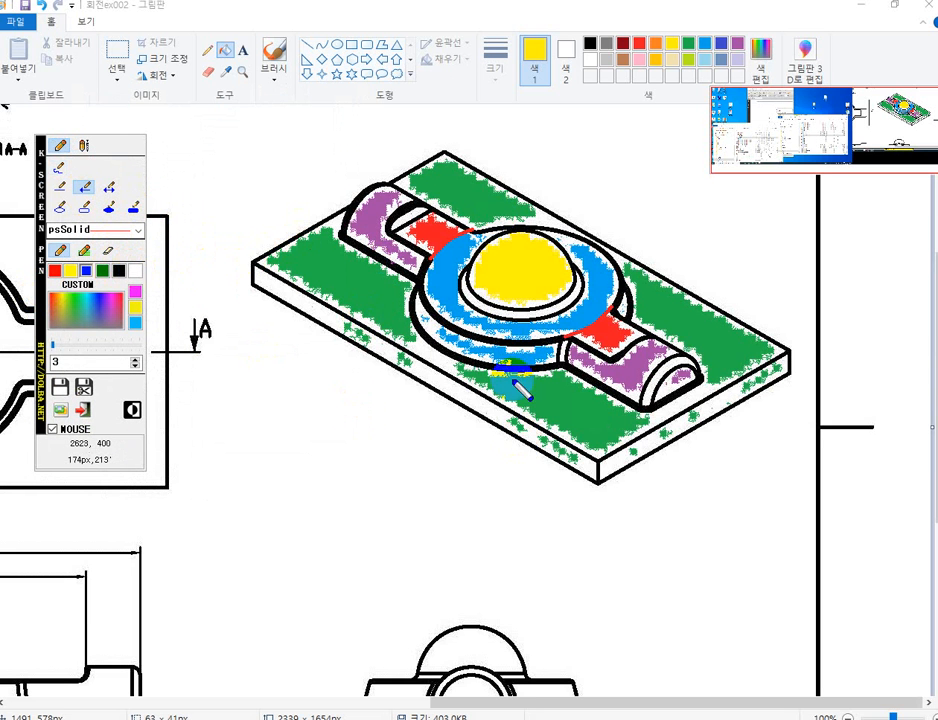
mouse_move(429, 509)
left_mouse_down()
mouse_move(566, 437)
mouse_move(557, 421)
left_mouse_up()
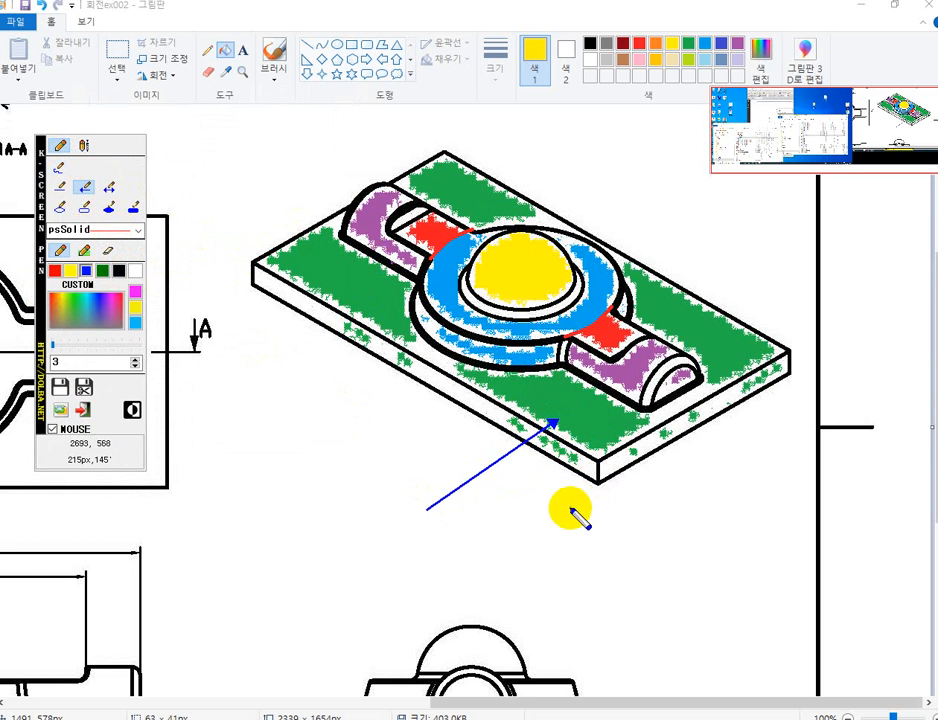
mouse_move(905, 293)
left_mouse_down()
mouse_move(674, 335)
mouse_move(655, 346)
mouse_move(663, 352)
left_mouse_up()
left_click_drag(700, 198, 610, 332)
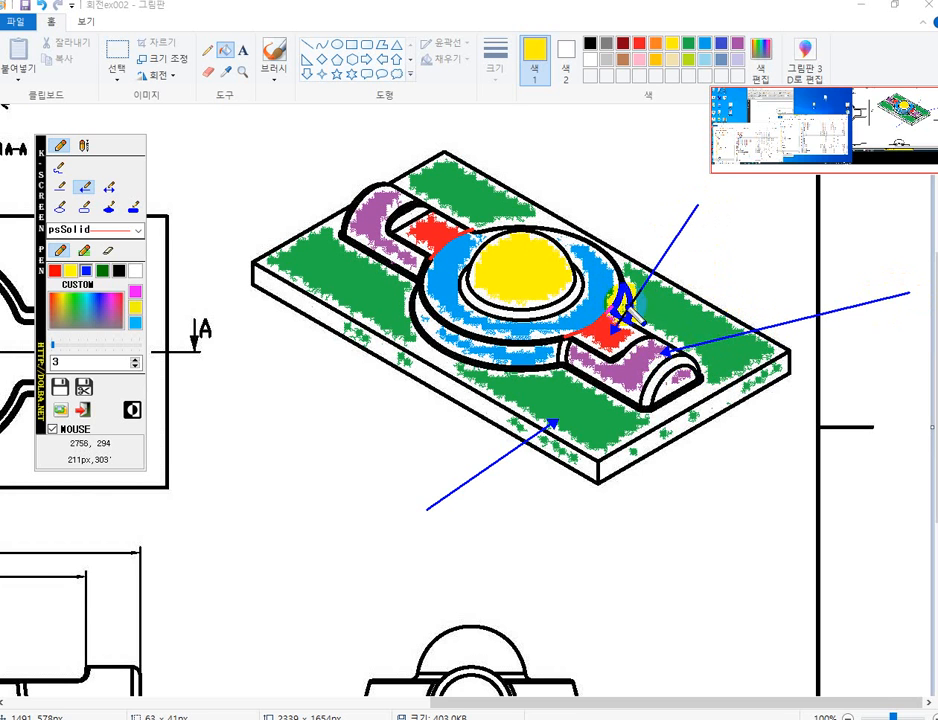
left_click_drag(595, 151, 533, 258)
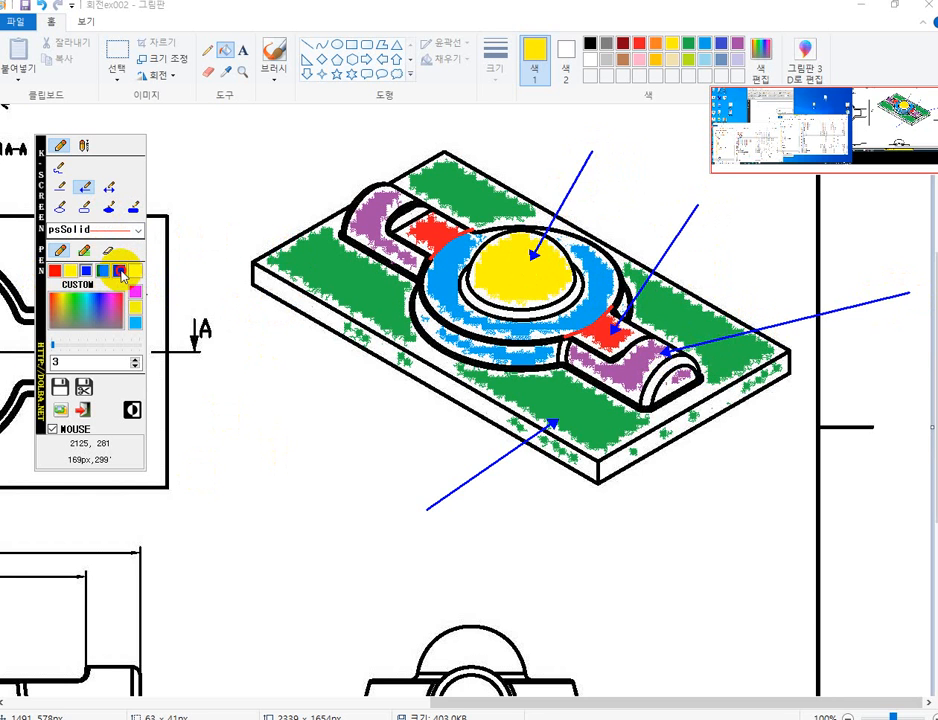
Handwrite black notes at the arrows: ① 돌출 for the base plate, 원기둥 회전 for the purple arm, a circled-number note for the red face.
left_click(57, 172)
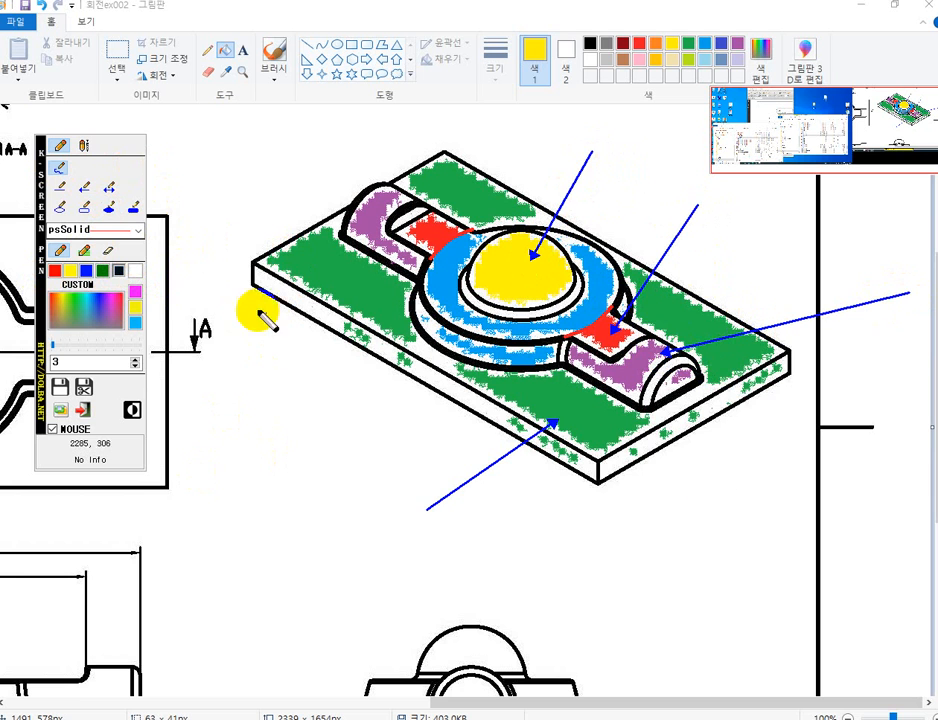
mouse_move(425, 522)
left_mouse_down()
mouse_move(430, 536)
mouse_move(512, 545)
mouse_move(551, 530)
mouse_move(621, 531)
left_mouse_up()
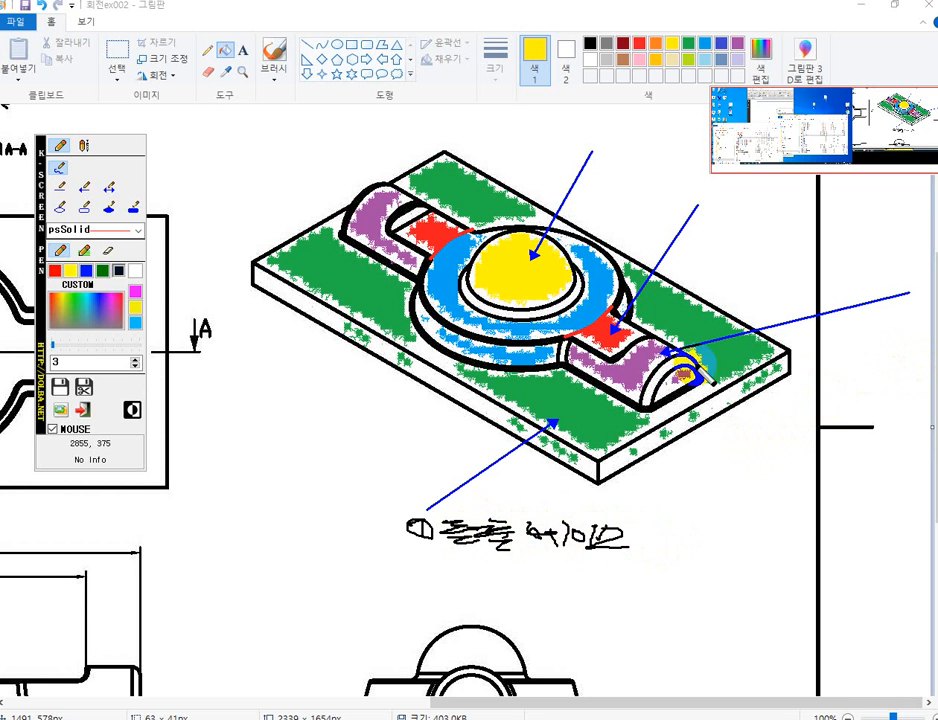
mouse_move(848, 320)
left_mouse_down()
mouse_move(829, 324)
mouse_move(844, 335)
mouse_move(911, 336)
mouse_move(840, 377)
mouse_move(891, 368)
left_mouse_up()
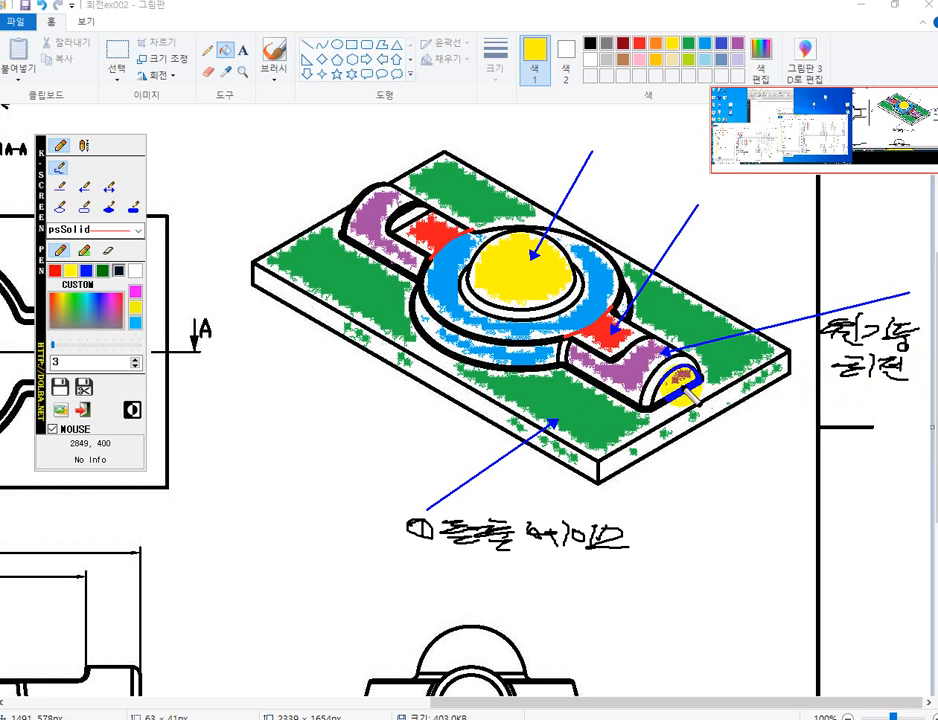
mouse_move(688, 384)
left_mouse_down()
mouse_move(702, 386)
mouse_move(683, 392)
left_mouse_up()
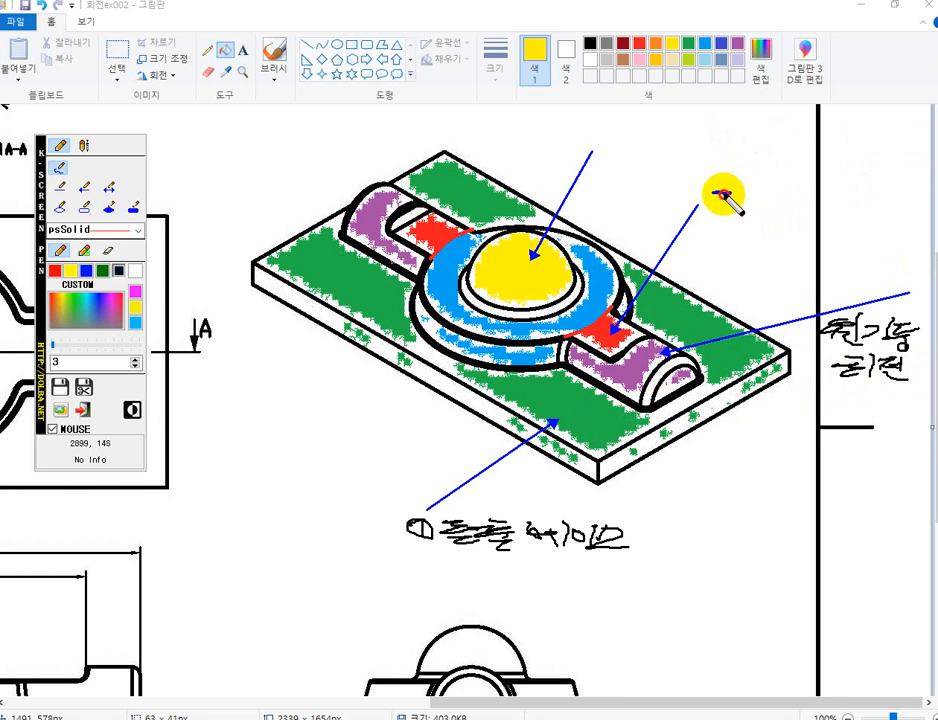
mouse_move(712, 193)
left_mouse_down()
mouse_move(786, 199)
mouse_move(782, 211)
left_mouse_up()
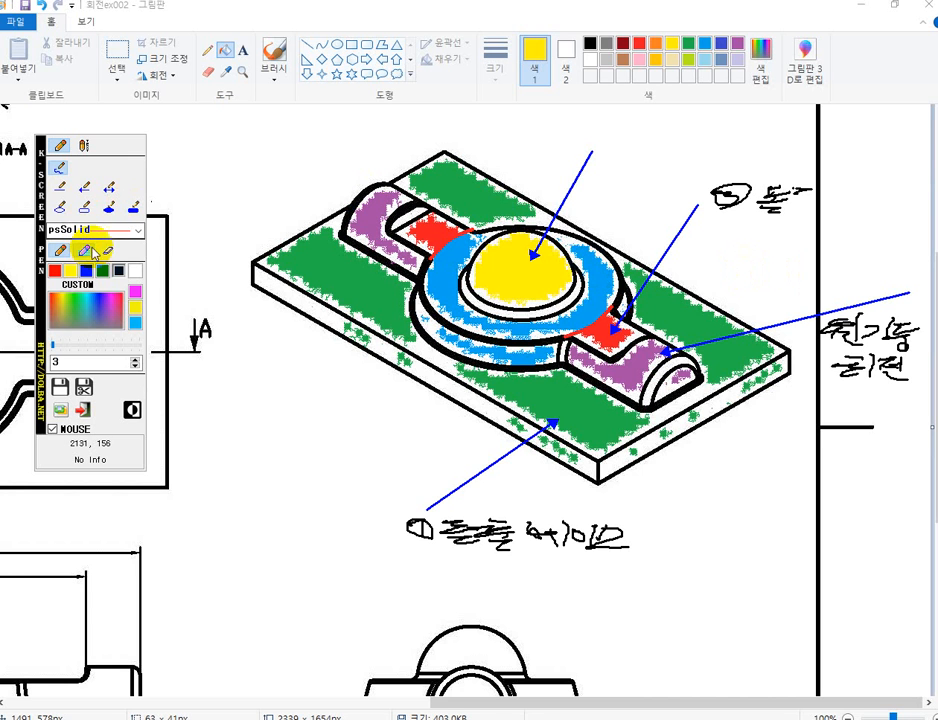
Draw a blue arrow about 243 px long to the blue disc, and erase the circled number beside the red face's note.
left_click(85, 187)
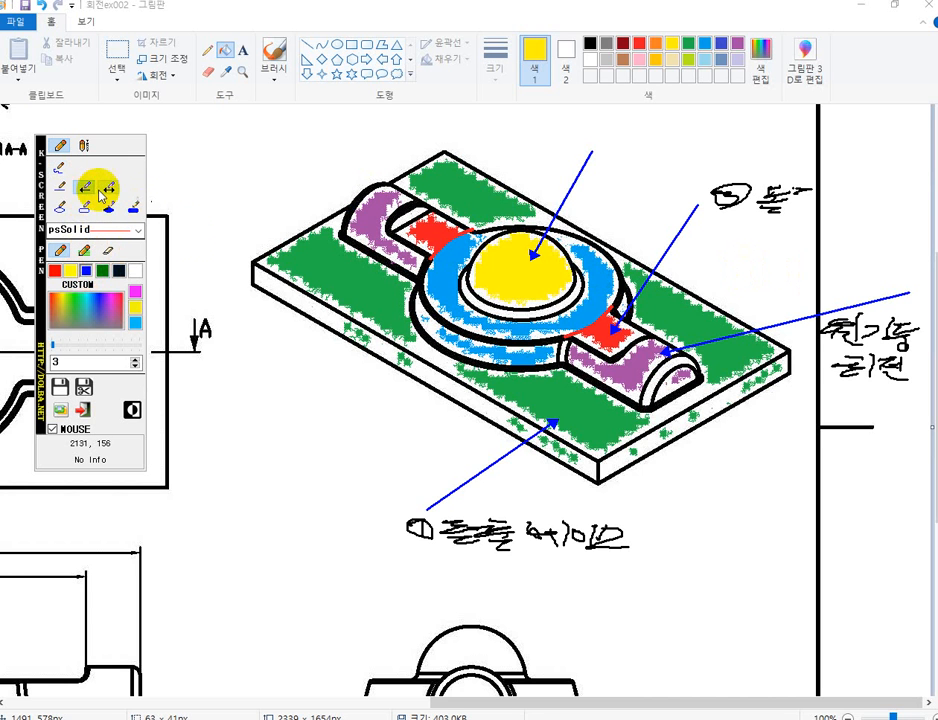
left_click_drag(295, 394, 447, 320)
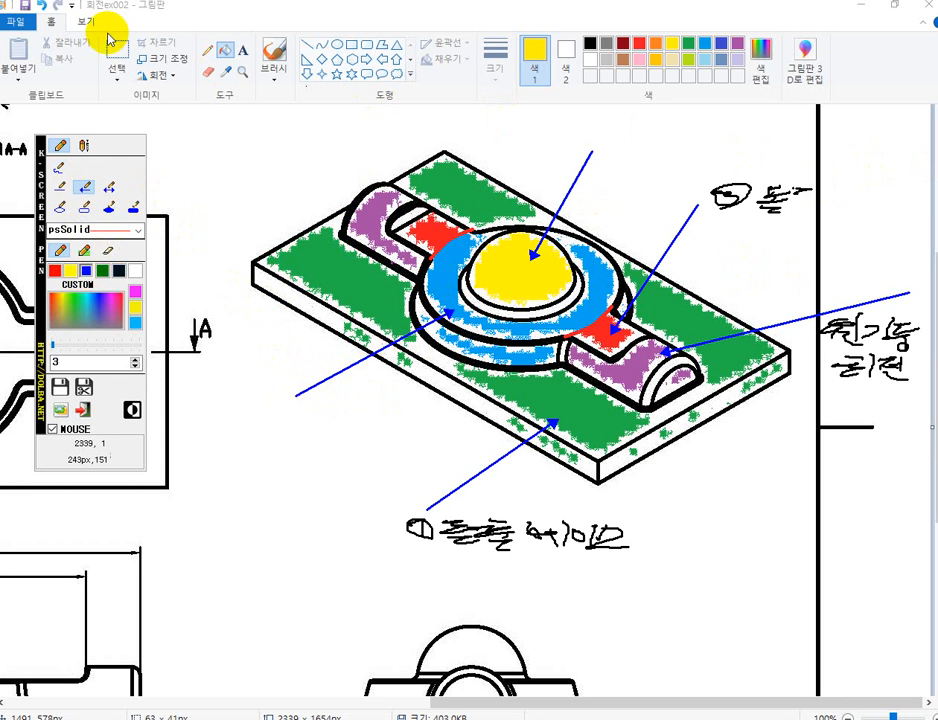
left_click(113, 255)
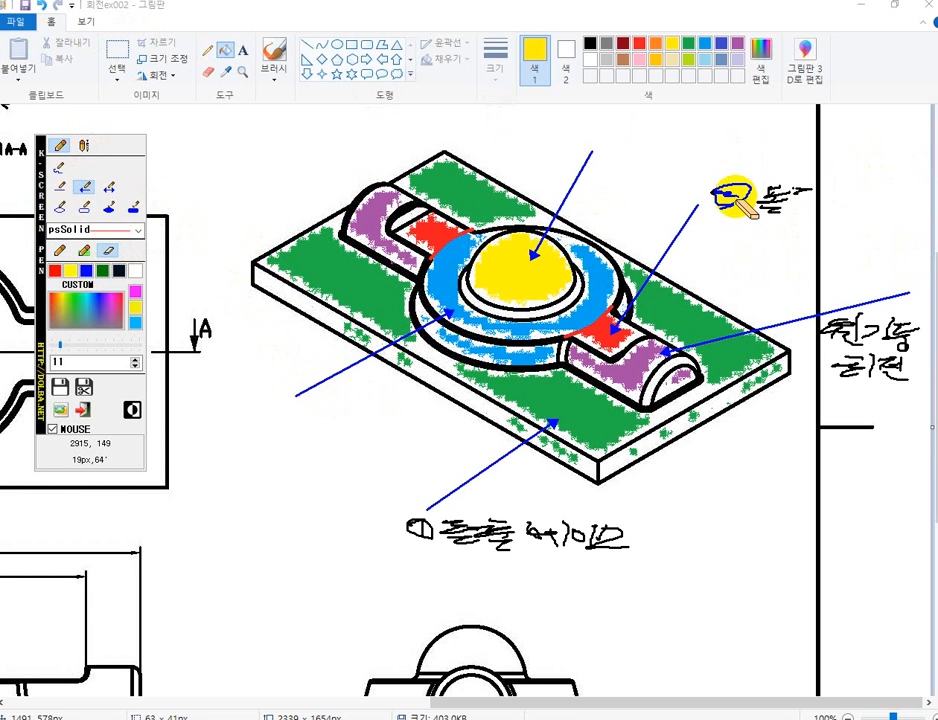
mouse_move(734, 196)
left_mouse_down()
mouse_move(737, 203)
mouse_move(706, 182)
mouse_move(727, 184)
mouse_move(722, 203)
left_mouse_up()
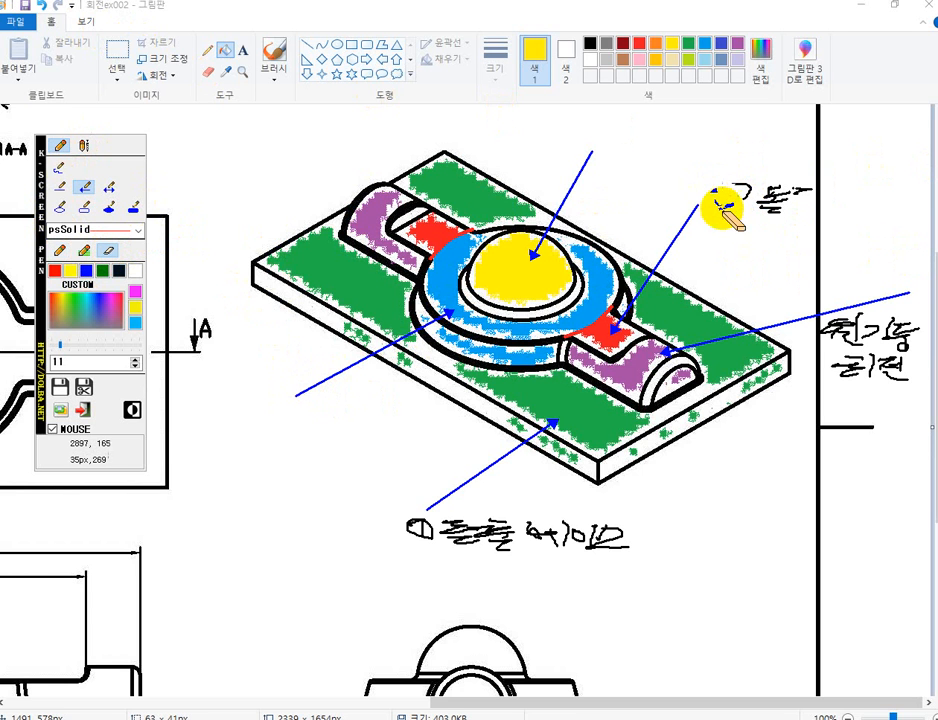
left_click(59, 167)
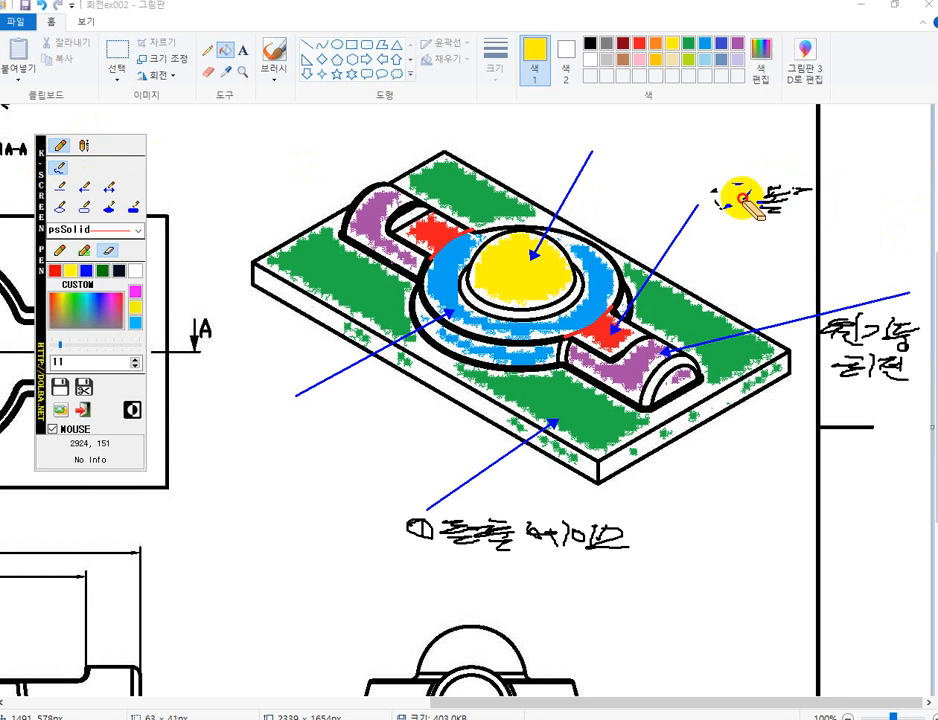
mouse_move(737, 191)
left_mouse_down()
mouse_move(714, 190)
mouse_move(747, 205)
mouse_move(734, 210)
left_mouse_up()
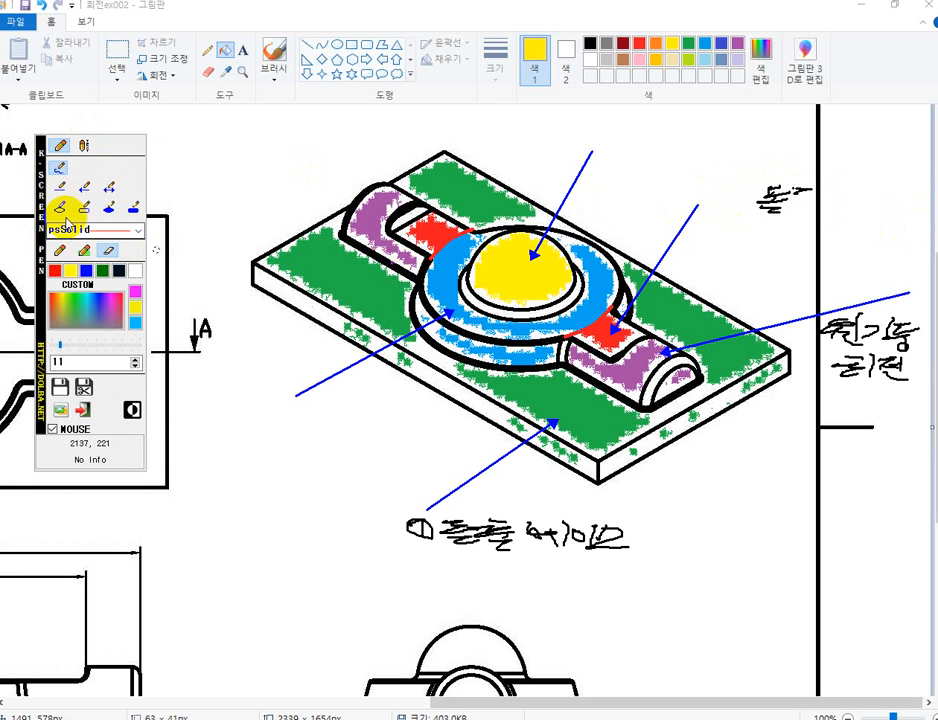
Handwrite the black note 원기둥 (회전) 360 at the blue disc's arrow and 180 below the purple arm's 회전 note.
left_click(62, 252)
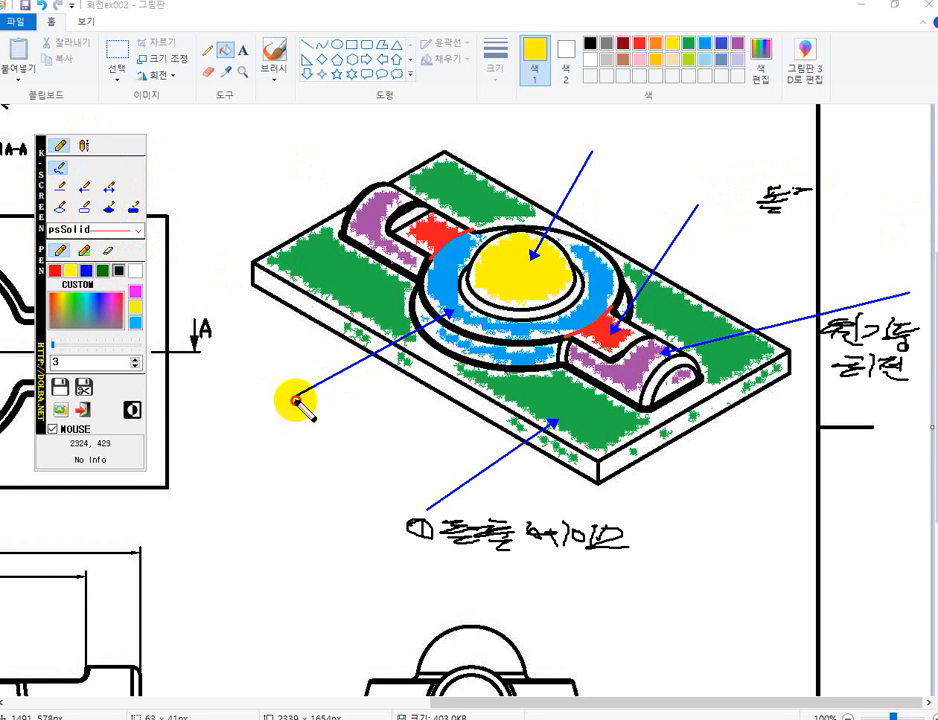
mouse_move(297, 400)
left_mouse_down()
mouse_move(280, 404)
mouse_move(318, 408)
left_mouse_up()
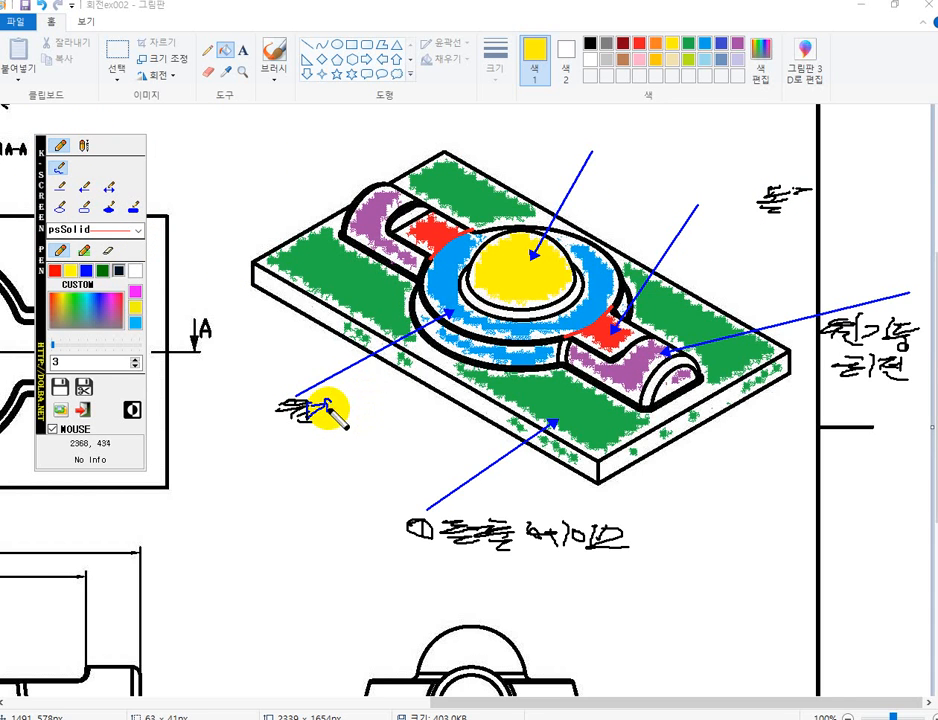
mouse_move(329, 409)
left_mouse_down()
mouse_move(341, 399)
mouse_move(342, 412)
left_mouse_up()
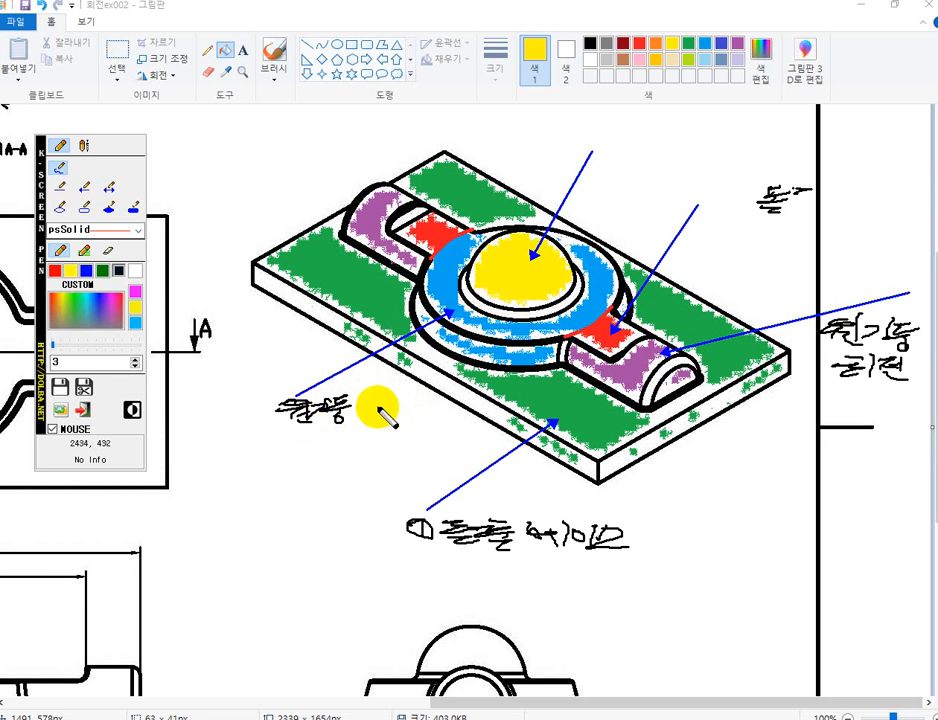
mouse_move(367, 413)
left_mouse_down()
mouse_move(369, 401)
mouse_move(433, 414)
left_mouse_up()
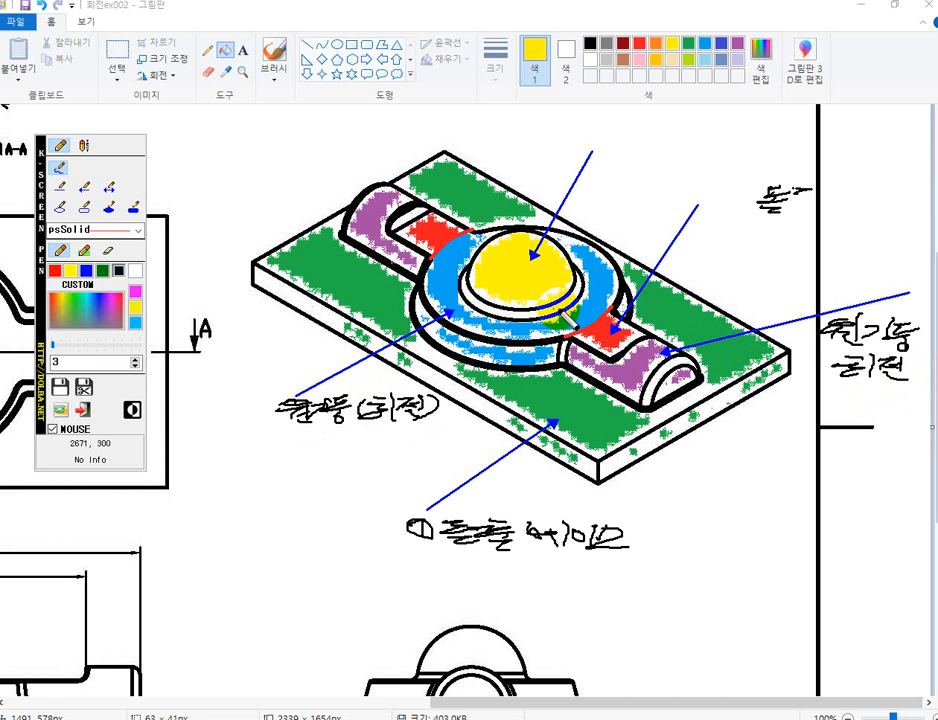
mouse_move(318, 436)
left_mouse_down()
mouse_move(336, 455)
mouse_move(353, 446)
mouse_move(370, 456)
left_mouse_up()
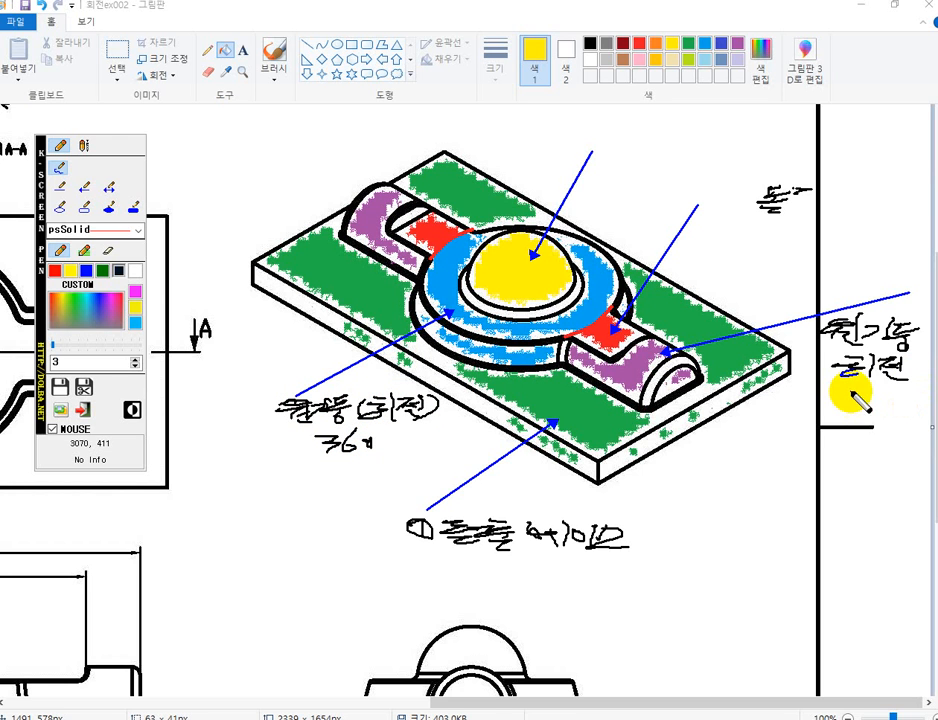
mouse_move(857, 384)
left_mouse_down()
mouse_move(855, 398)
mouse_move(885, 390)
left_mouse_up()
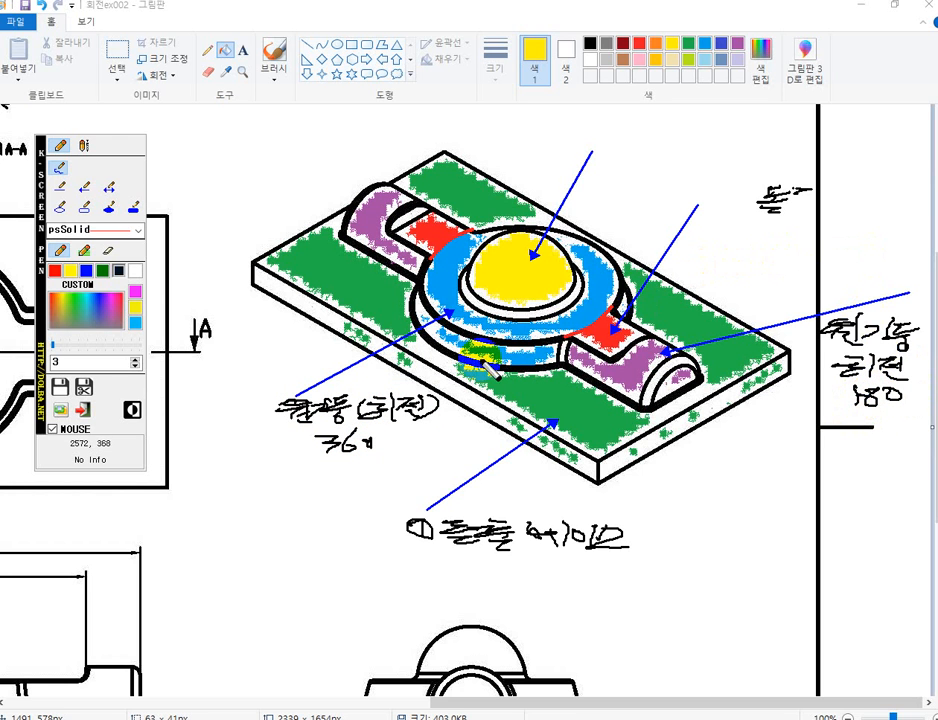
Handwrite ④ and complete 돌출 컷 at the red face's arrow, and write ⑤ 반구 (회전) at the yellow dome's arrow.
mouse_move(722, 193)
left_mouse_down()
mouse_move(733, 204)
mouse_move(722, 195)
left_mouse_up()
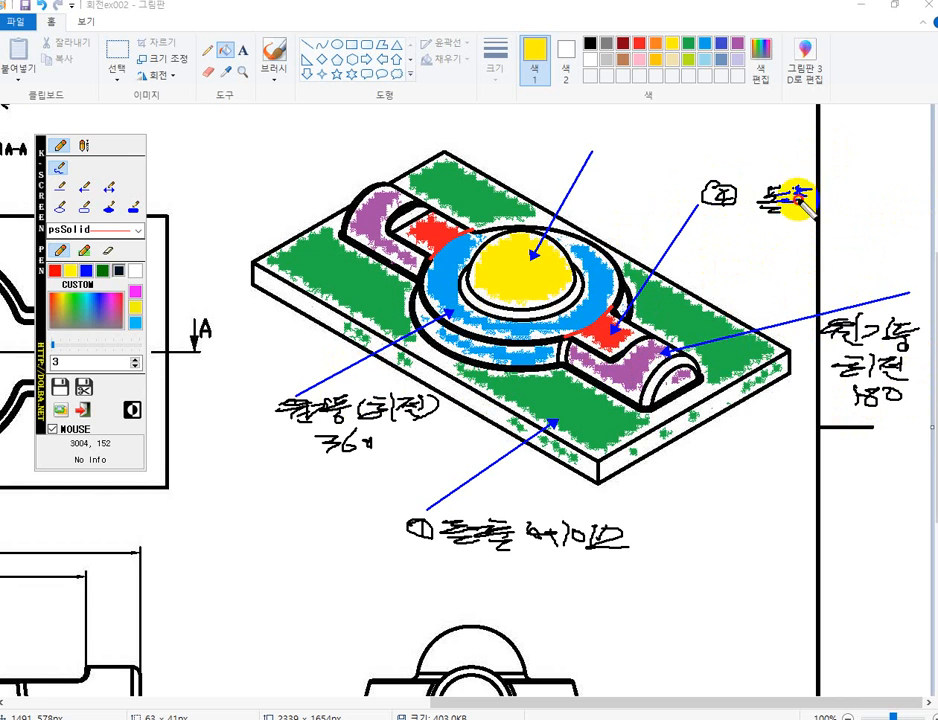
mouse_move(800, 200)
left_mouse_down()
mouse_move(810, 210)
mouse_move(864, 210)
left_mouse_up()
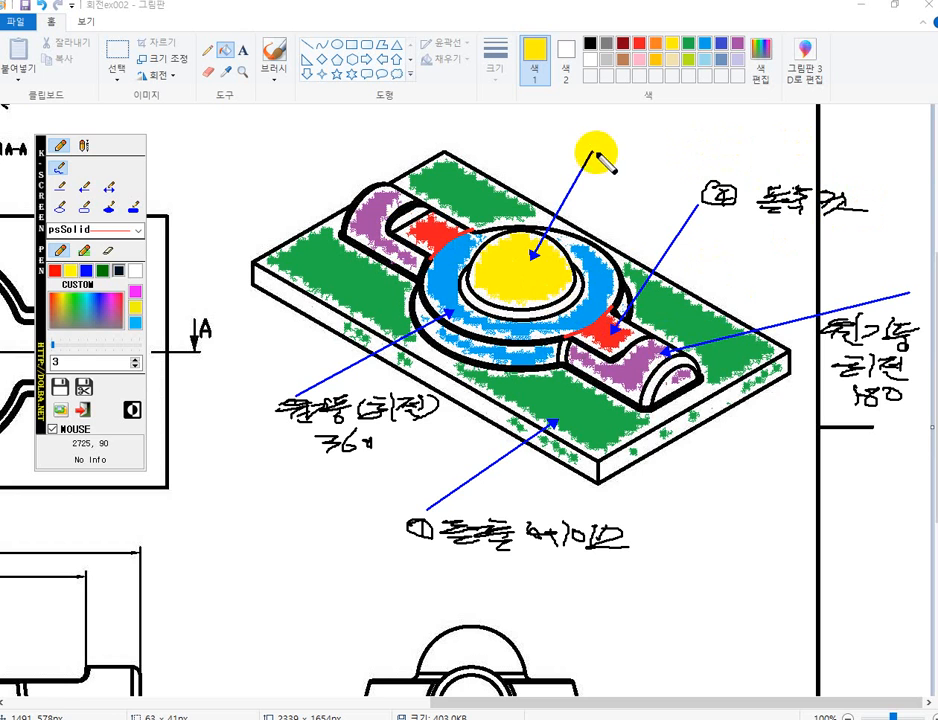
left_click_drag(606, 140, 605, 142)
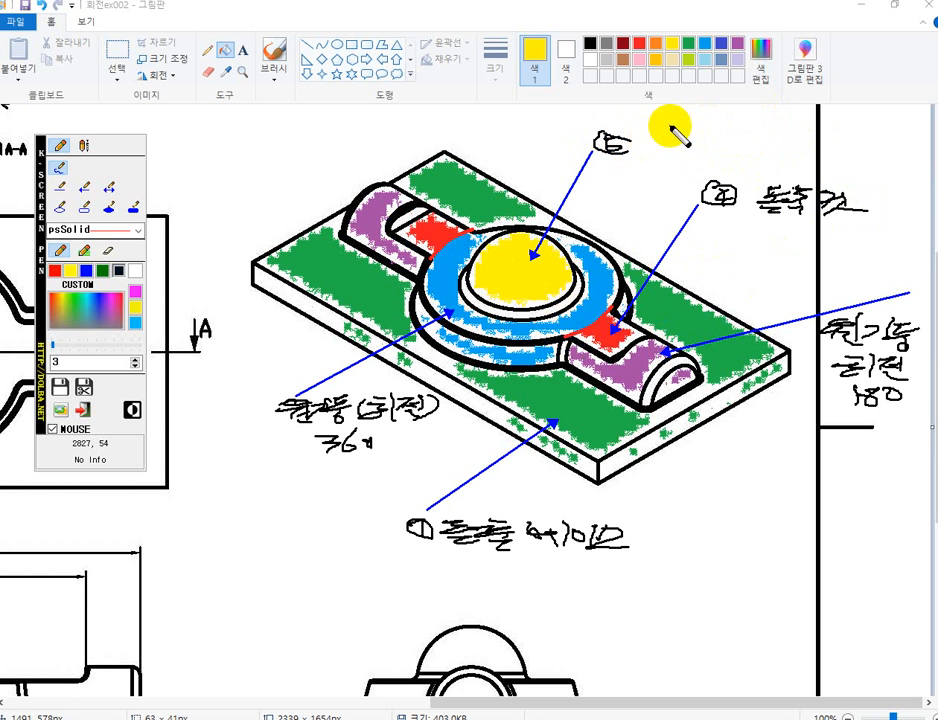
mouse_move(657, 134)
left_mouse_down()
mouse_move(684, 150)
mouse_move(746, 146)
mouse_move(788, 127)
mouse_move(833, 142)
left_mouse_up()
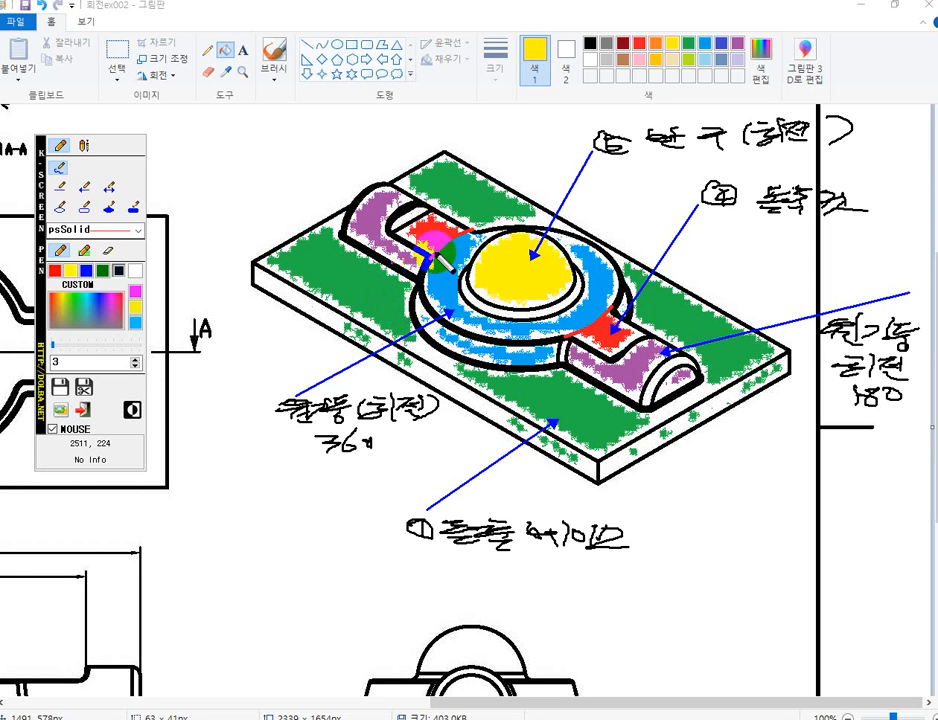
Clear the screen pen annotations and close the coloured 회전ex002 image.
key("Escape")
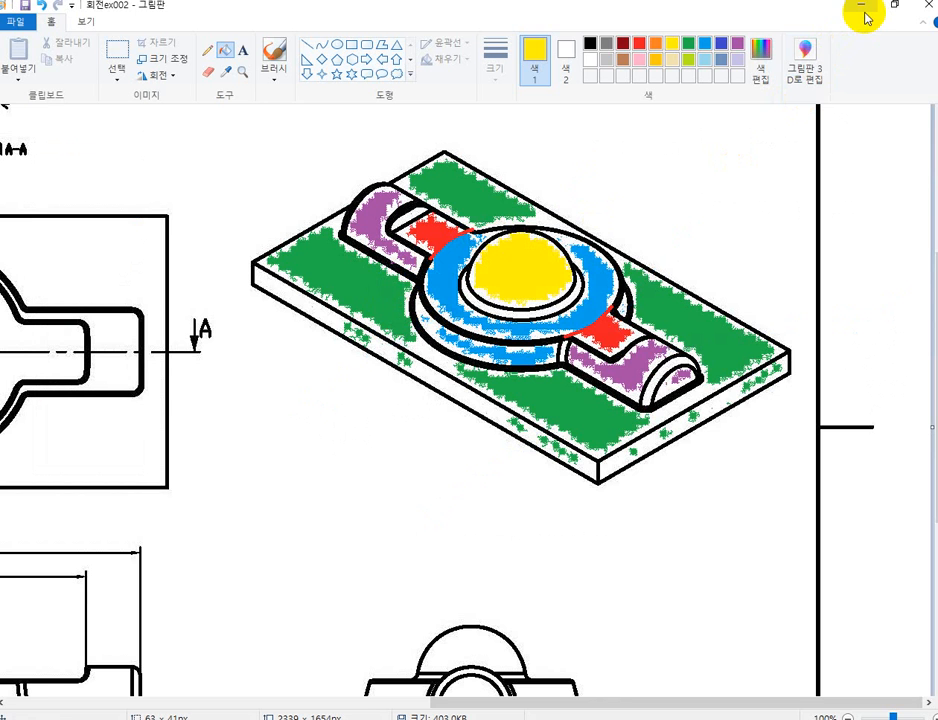
left_click(920, 12)
left_click(522, 378)
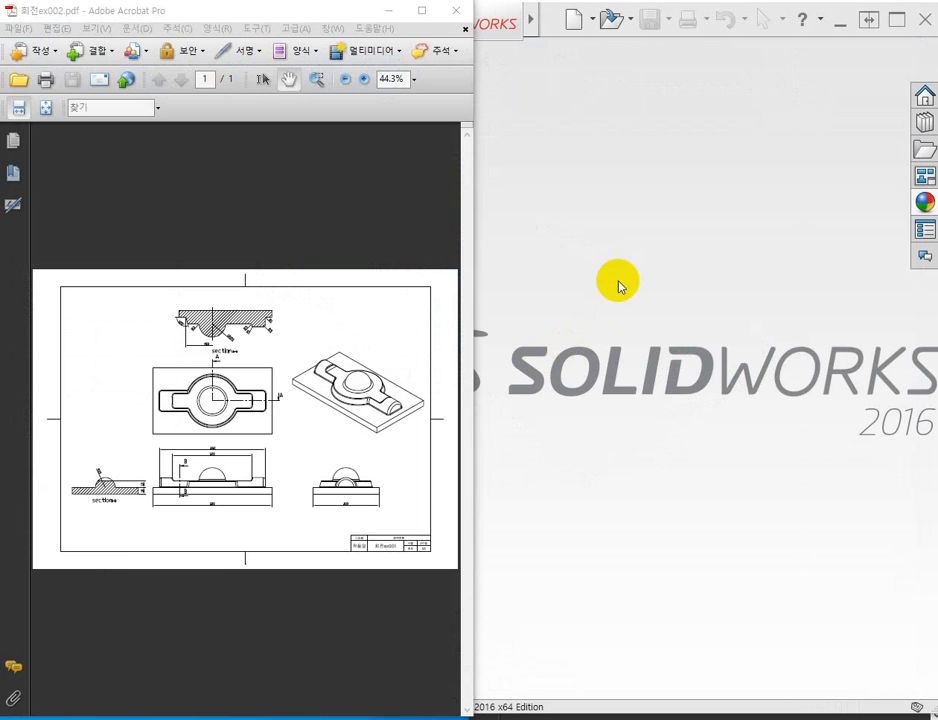
Examine the base plate's length, width and thickness in the 회전ex002.pdf plan, front, side and section B-B views.
left_click(280, 396)
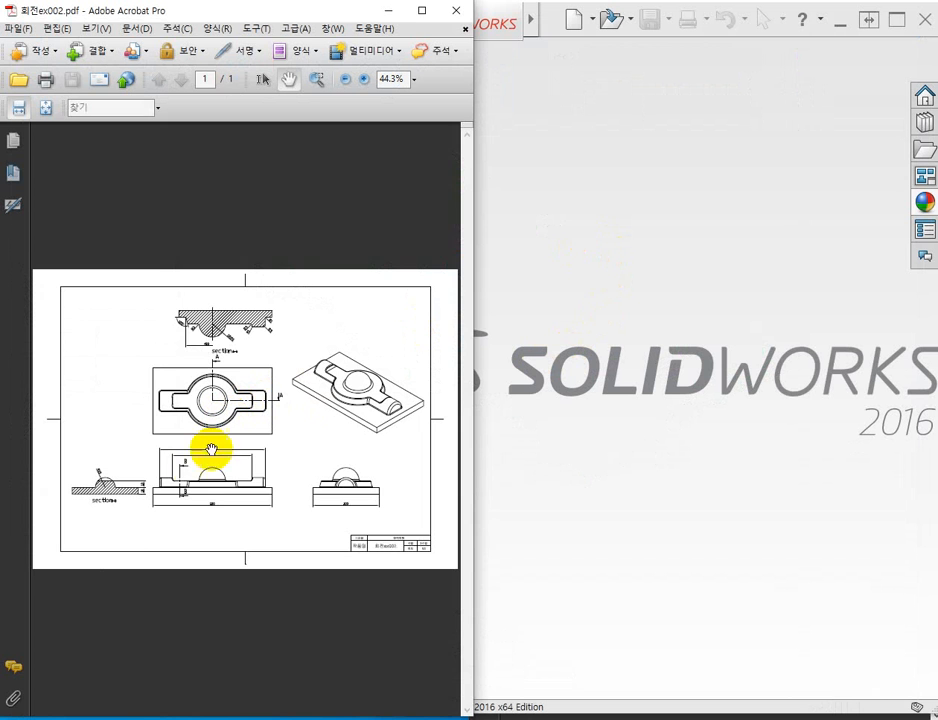
scroll(212, 484, "up", 6, "ctrl")
left_click_drag(220, 480, 253, 383)
scroll(253, 383, "down", 4, "ctrl")
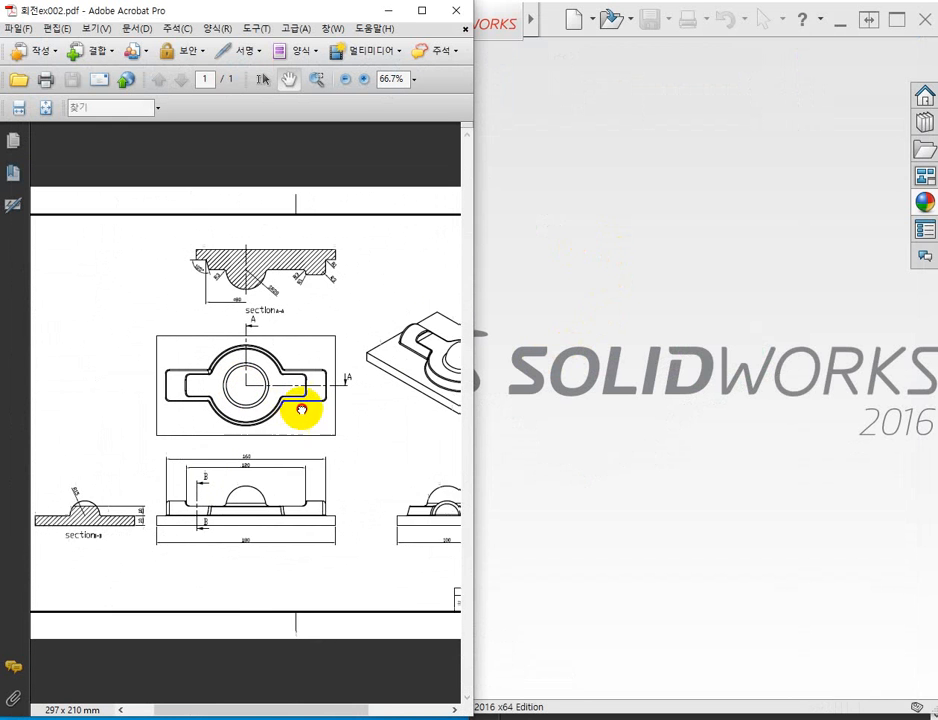
mouse_move(304, 402)
left_mouse_down()
mouse_move(247, 392)
mouse_move(273, 404)
left_mouse_up()
left_click_drag(337, 393, 318, 373)
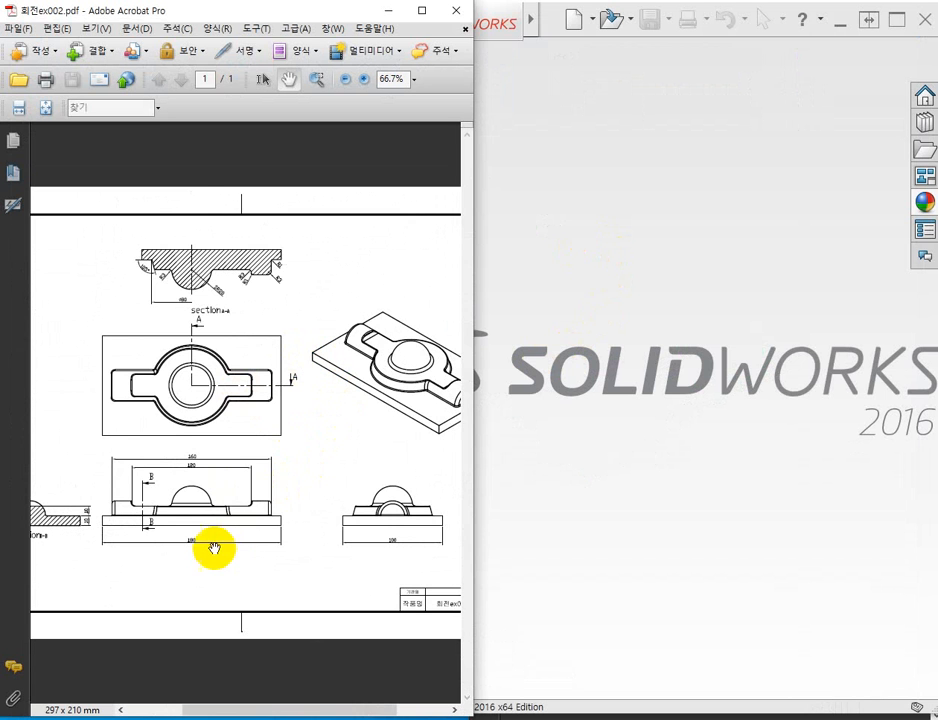
scroll(220, 549, "up", 6, "ctrl")
scroll(210, 560, "down", 4, "ctrl")
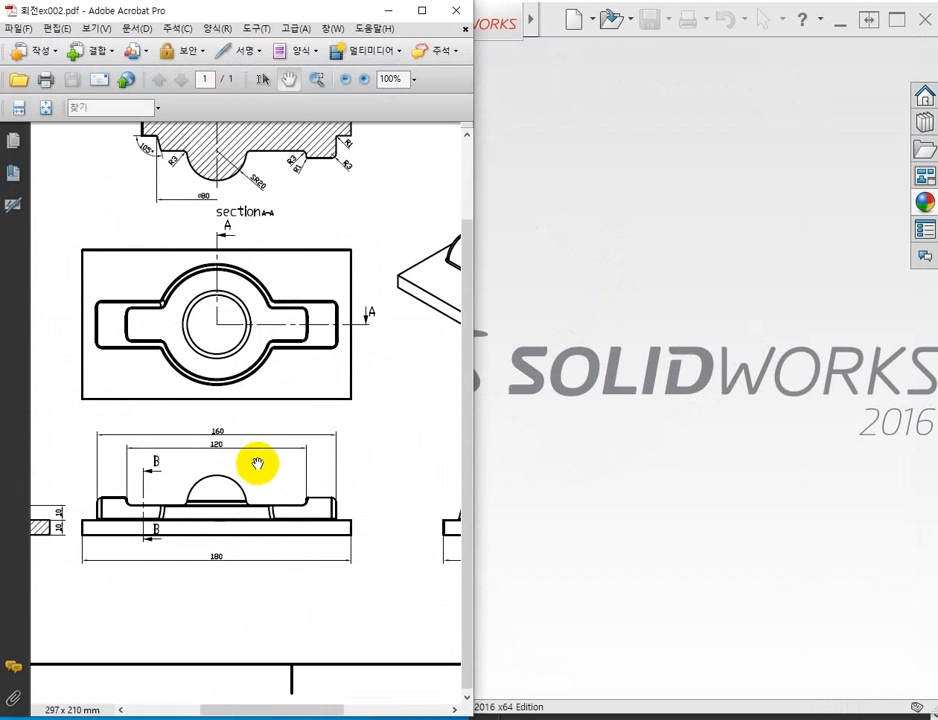
left_click_drag(255, 461, 121, 442)
scroll(364, 569, "up", 5, "ctrl")
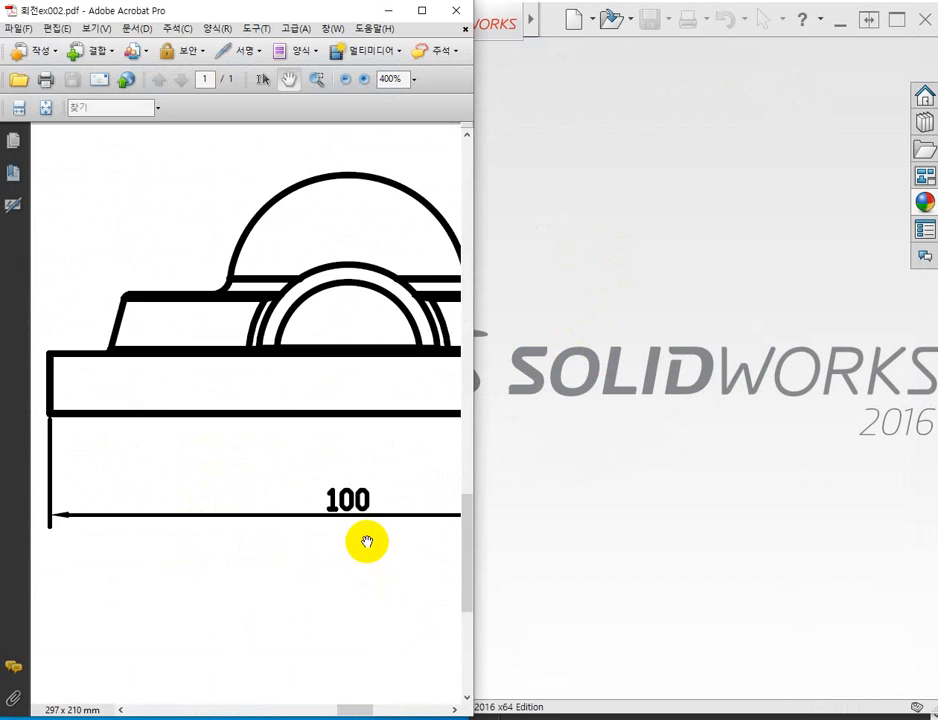
scroll(331, 528, "down", 7, "ctrl")
left_click_drag(264, 507, 224, 480)
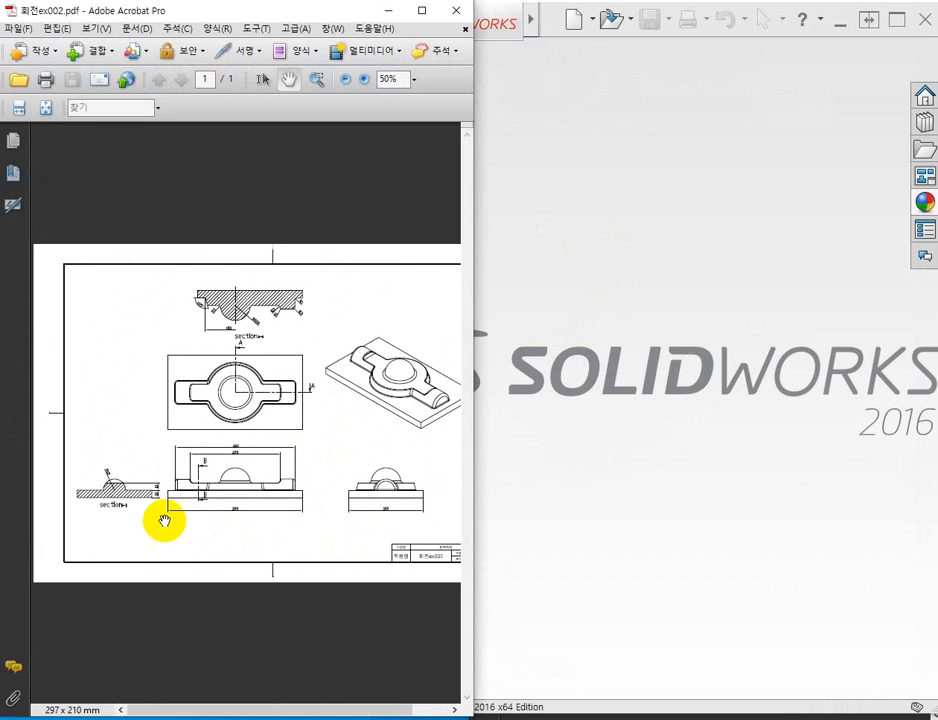
scroll(158, 510, "up", 5, "ctrl")
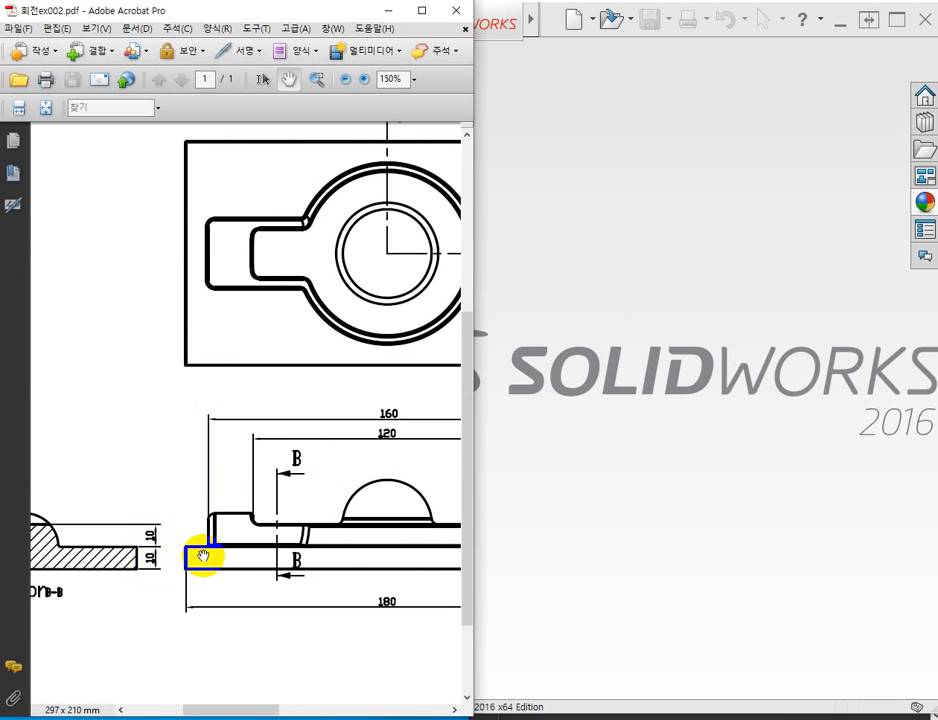
scroll(201, 556, "down", 4, "ctrl")
left_click_drag(307, 493, 203, 494)
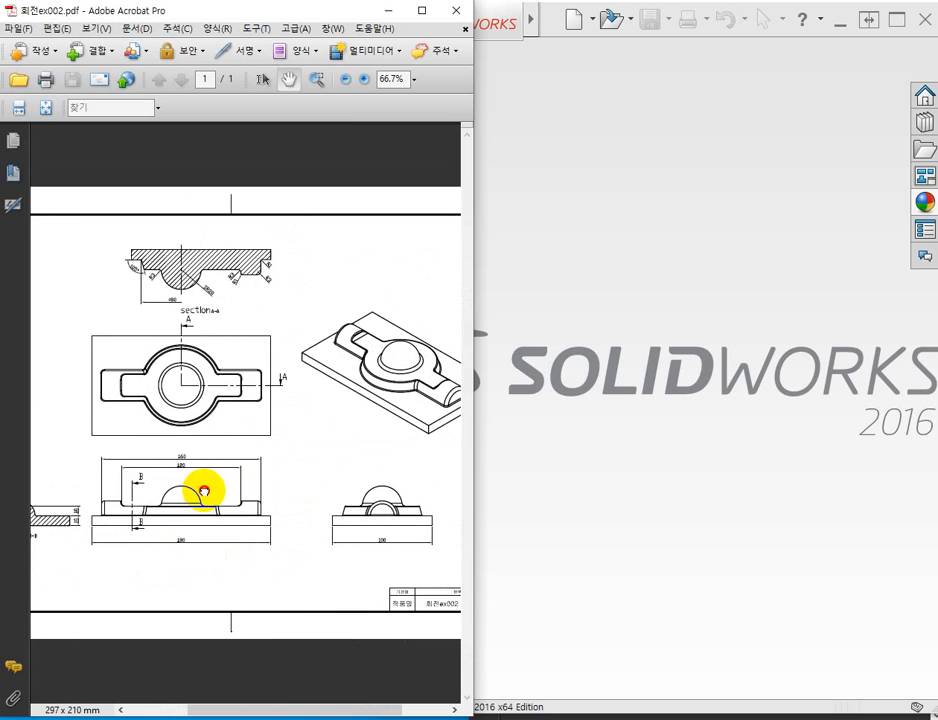
scroll(230, 444, "up", 2, "ctrl")
left_click_drag(226, 452, 269, 454)
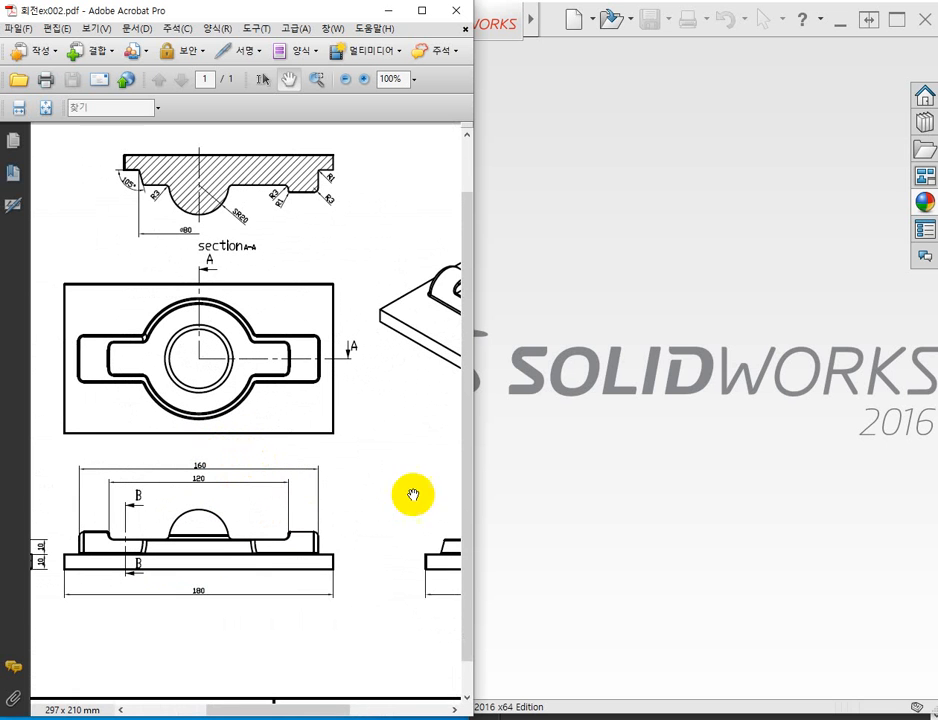
Switch to SOLIDWORKS, create a new part (파트) and start a sketch on the top plane (윗면).
left_click(630, 427)
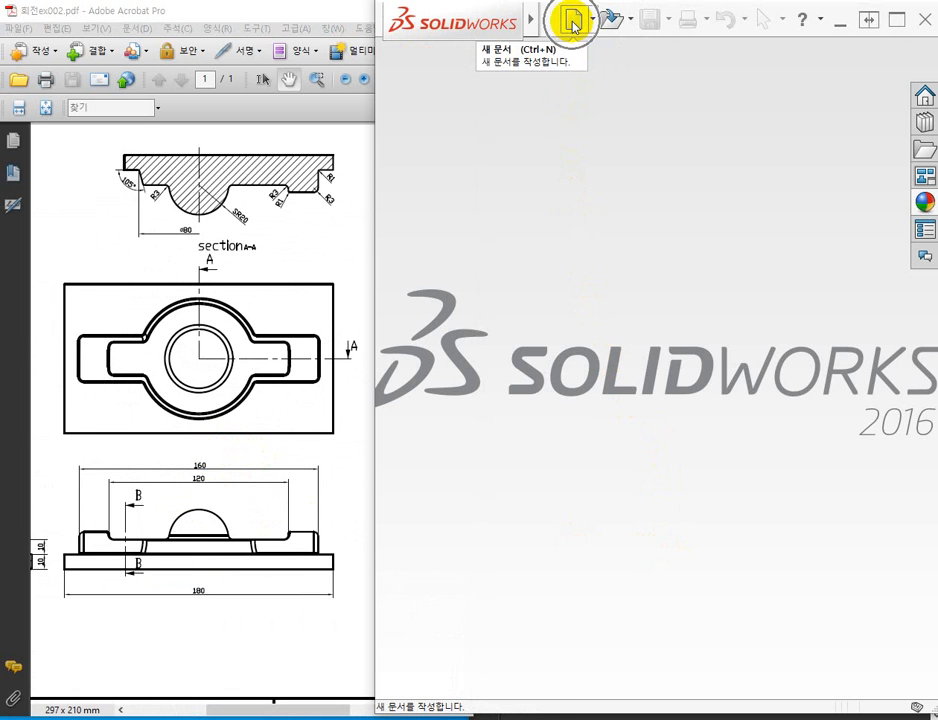
left_click(572, 22)
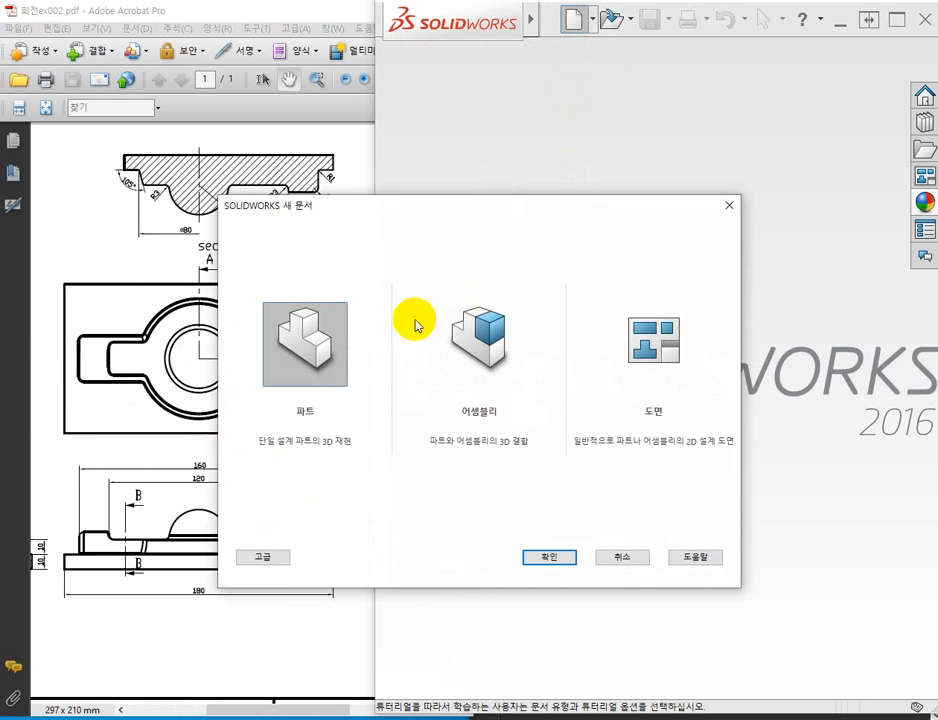
left_click(552, 558)
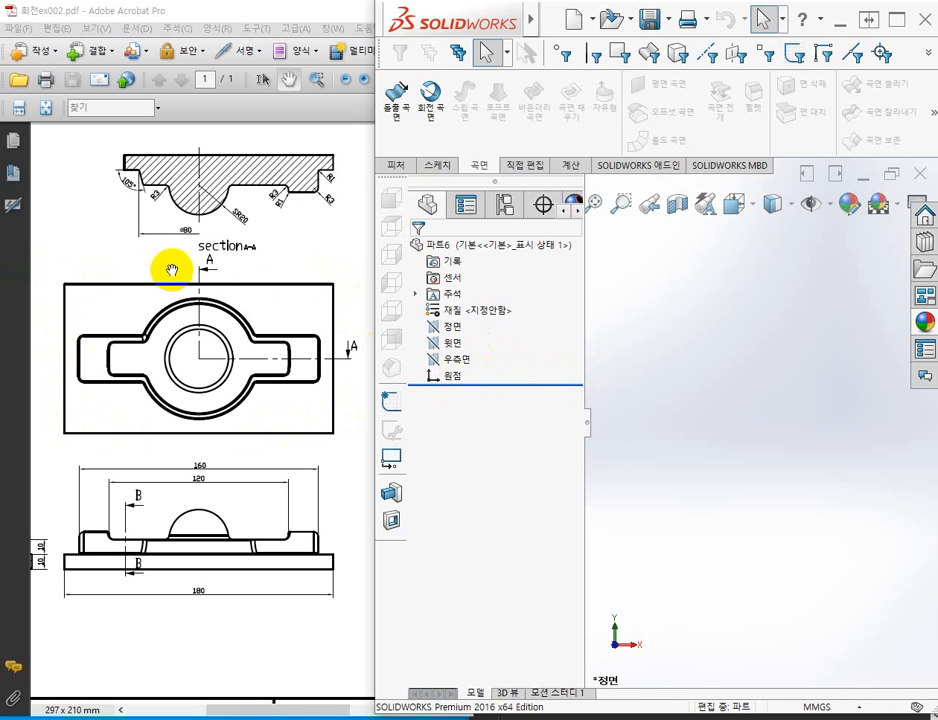
left_click(446, 344)
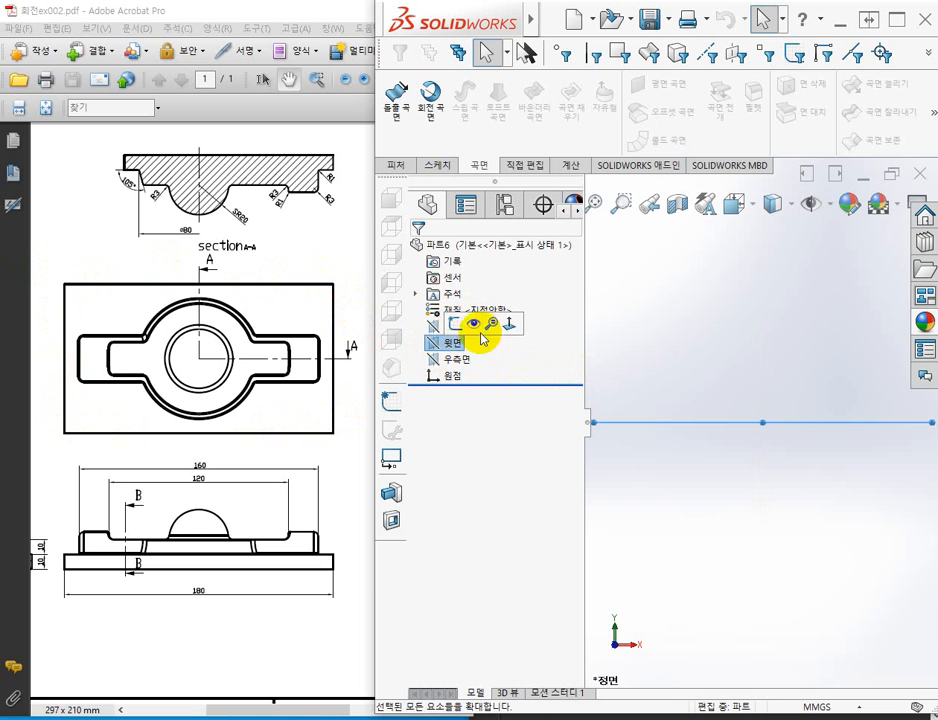
left_click(455, 325)
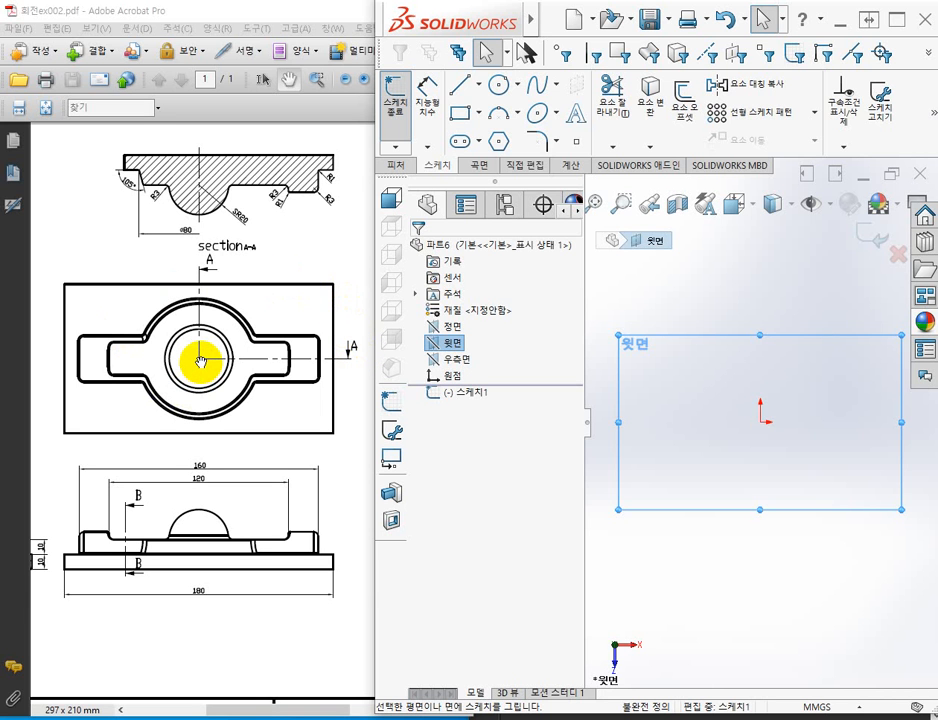
Sketch a center rectangle with corner construction lines (코너에서) centred on the origin, about 107 by 78 mm.
left_click(458, 118)
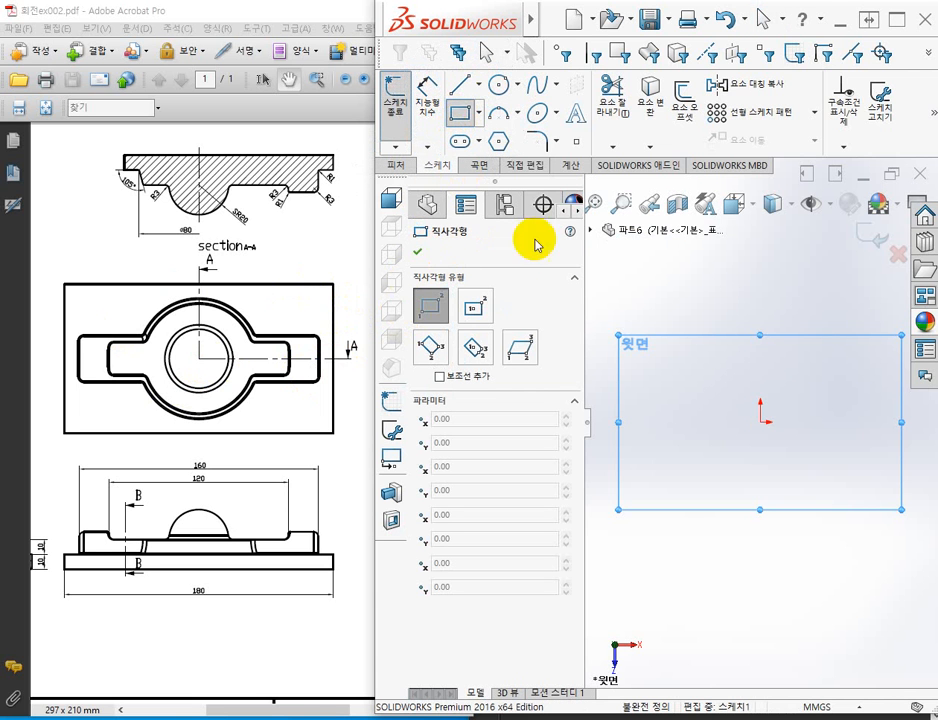
left_click(474, 314)
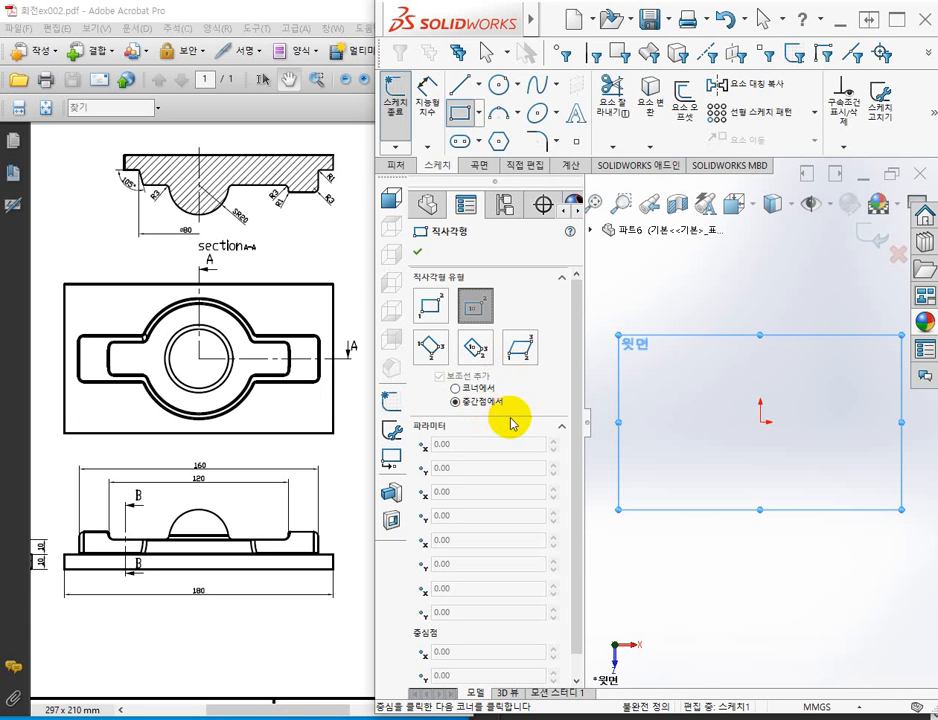
left_click(455, 388)
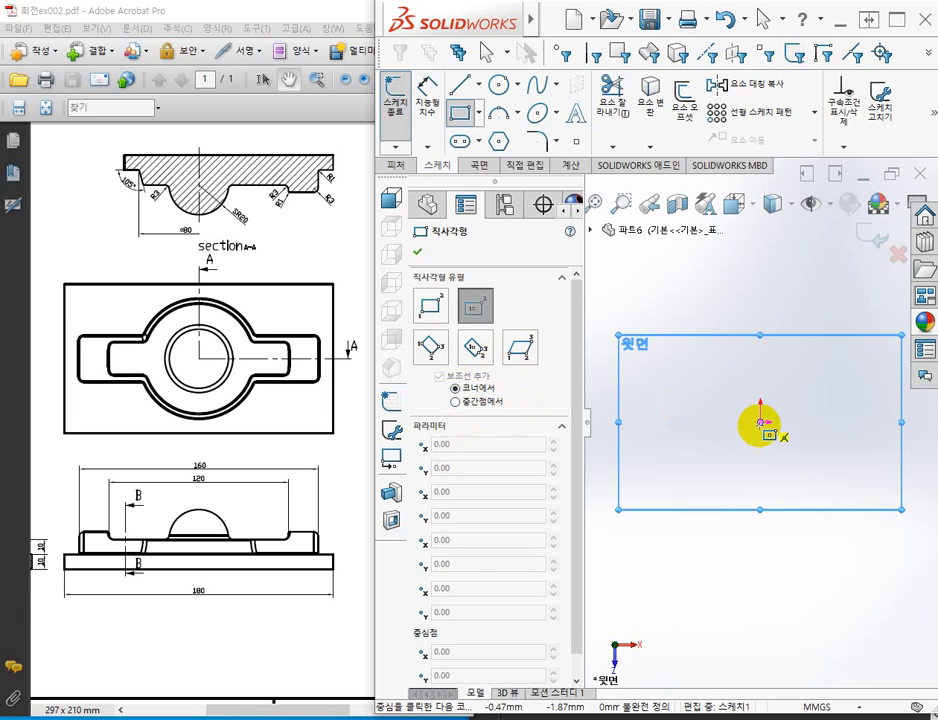
left_click(760, 423)
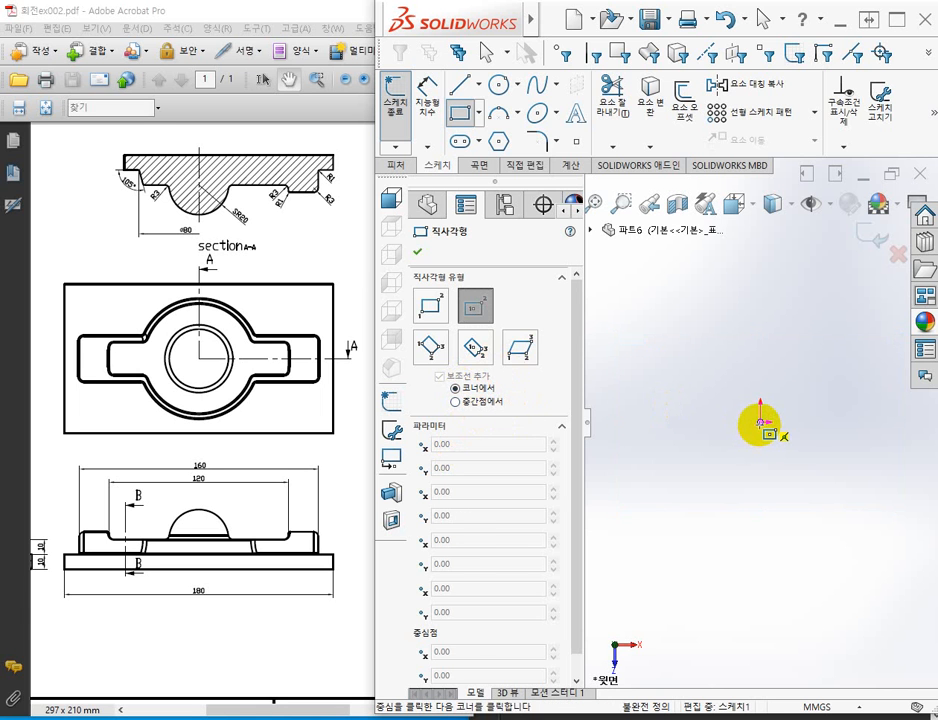
left_click(845, 360)
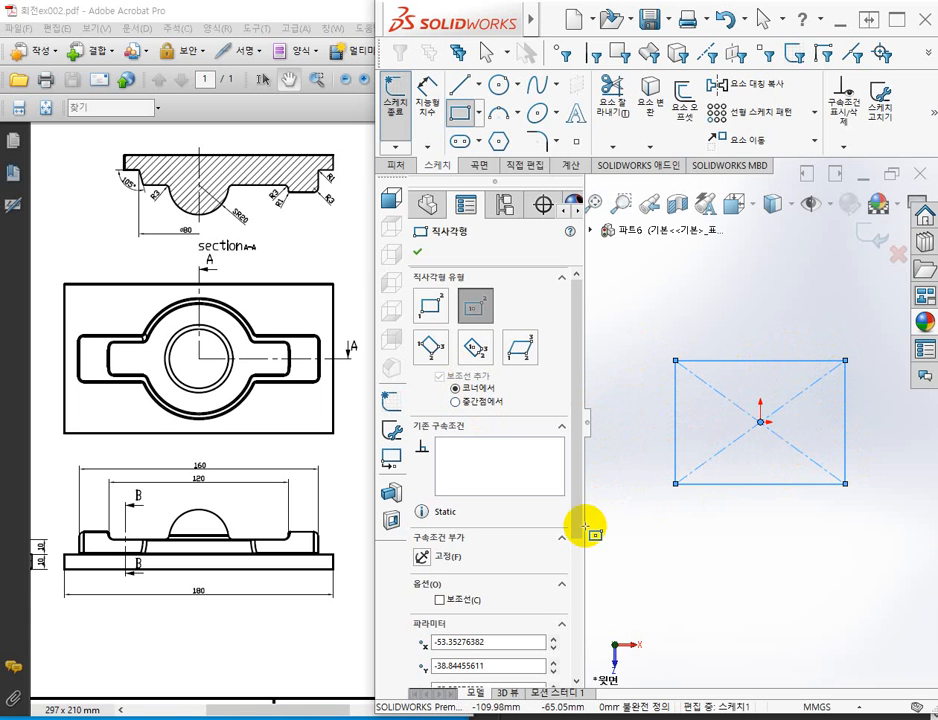
left_click(418, 253)
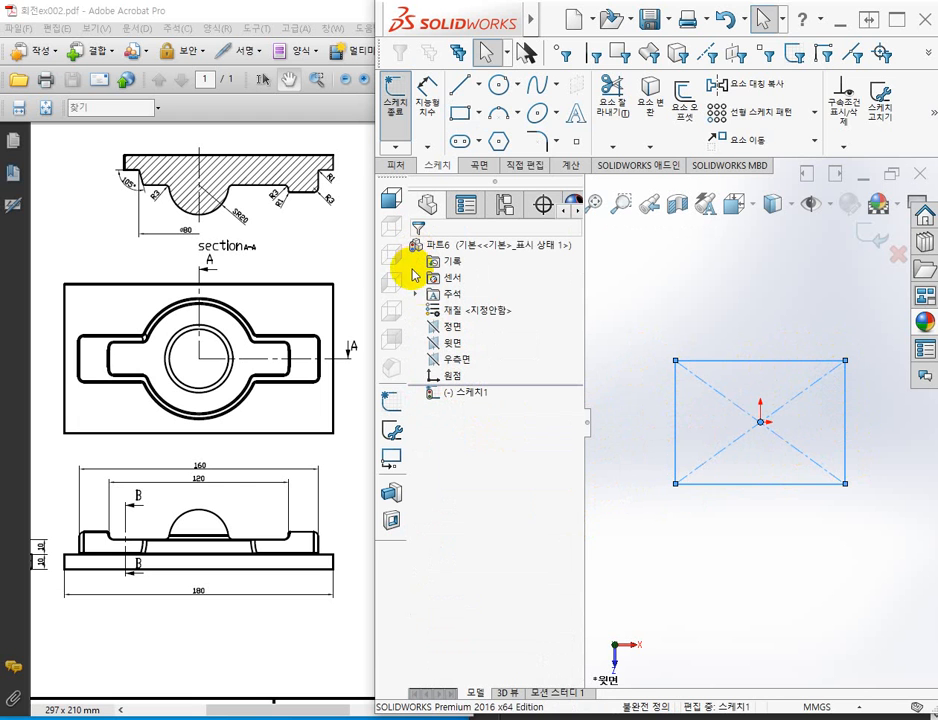
Dimension the rectangle's lower horizontal edge and set its length to 100 mm.
left_click(428, 93)
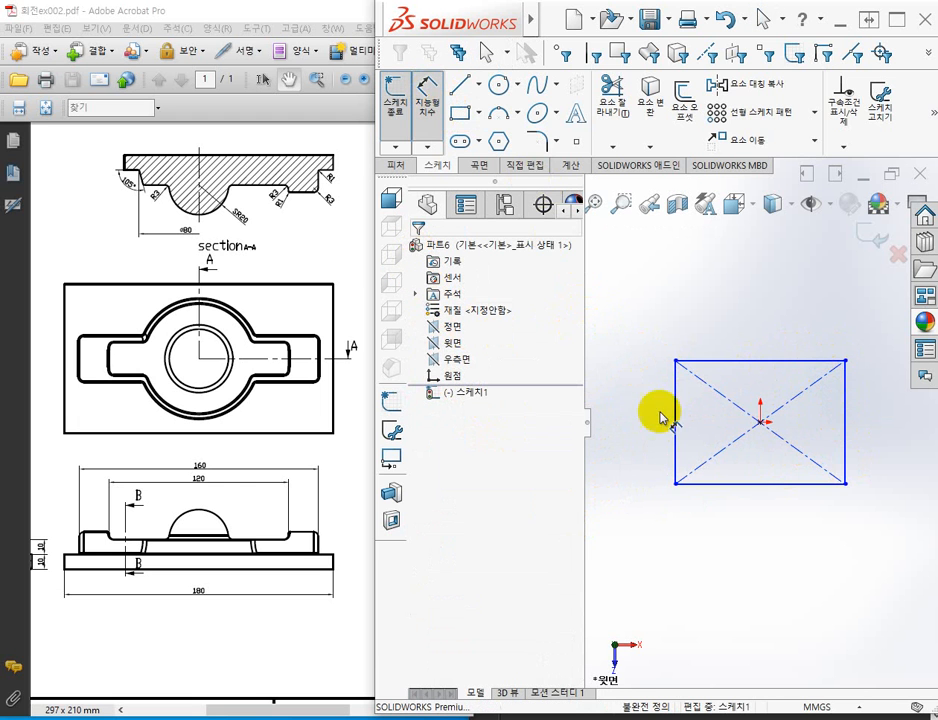
left_click(730, 487)
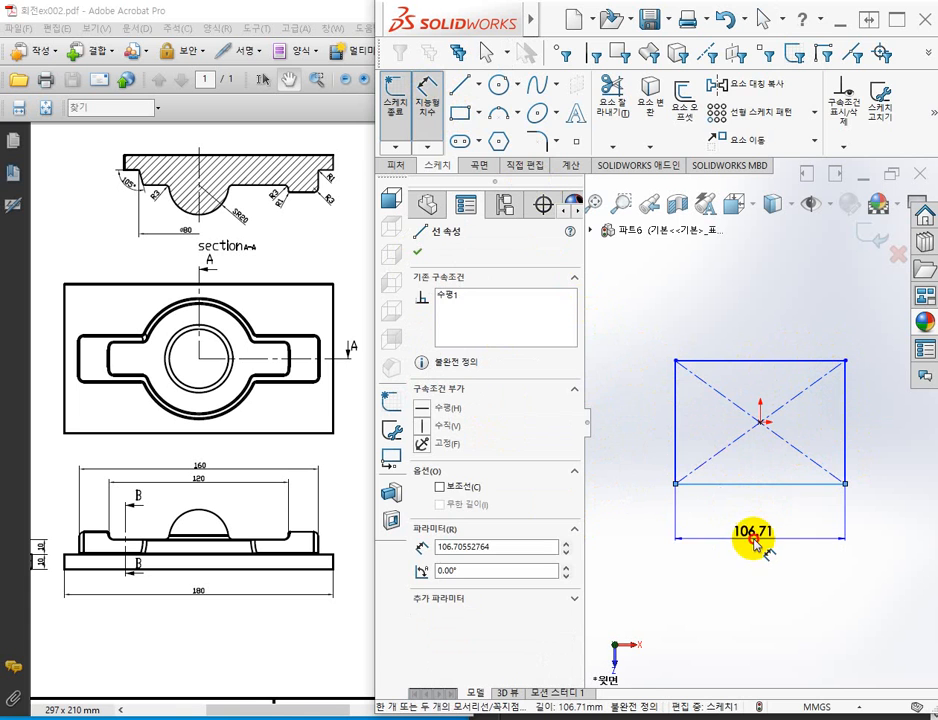
left_click(737, 549)
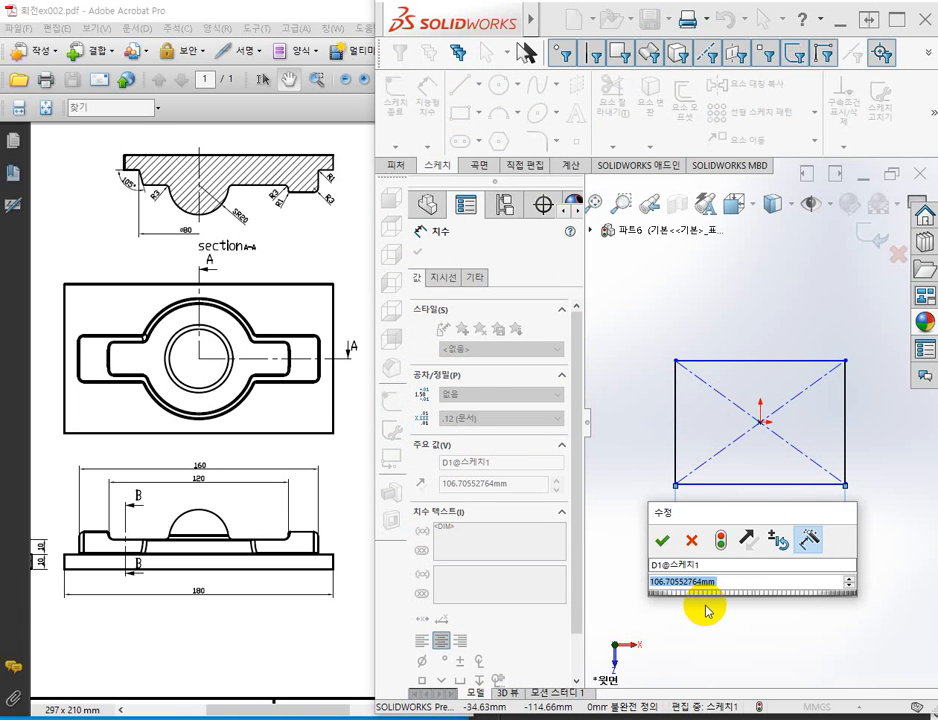
type("100")
key("Return")
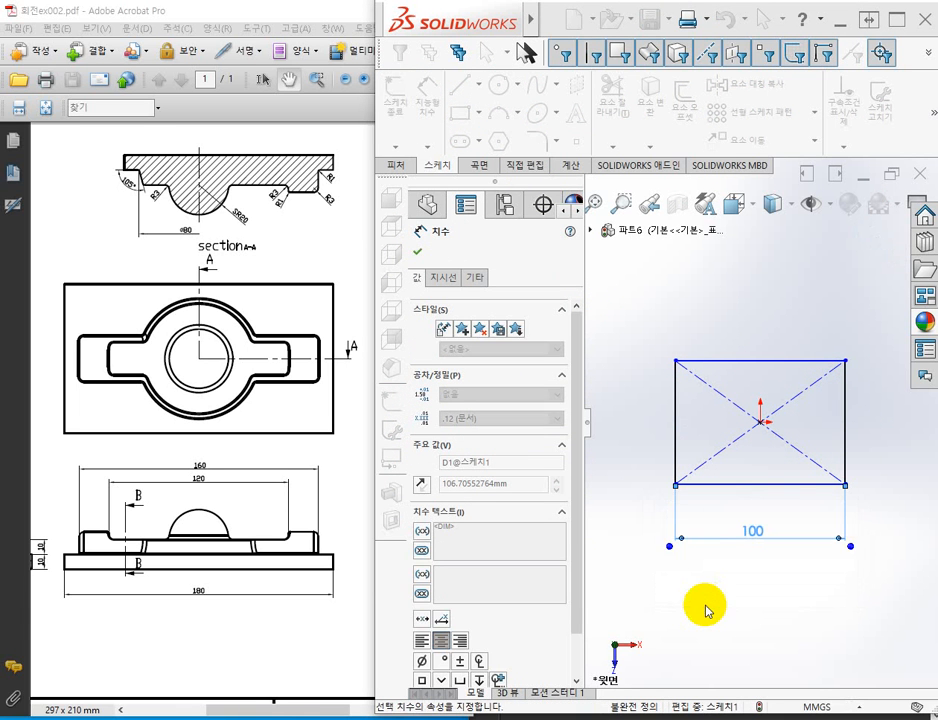
Dimension the rectangle's left vertical edge and set its length to 80 mm.
left_click(677, 459)
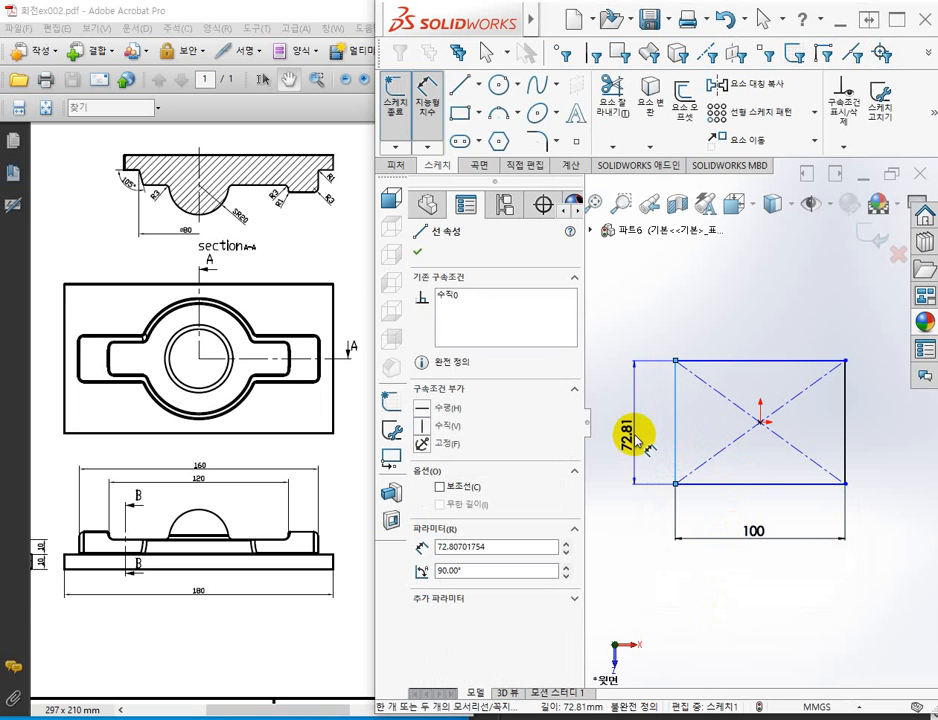
left_click(643, 440)
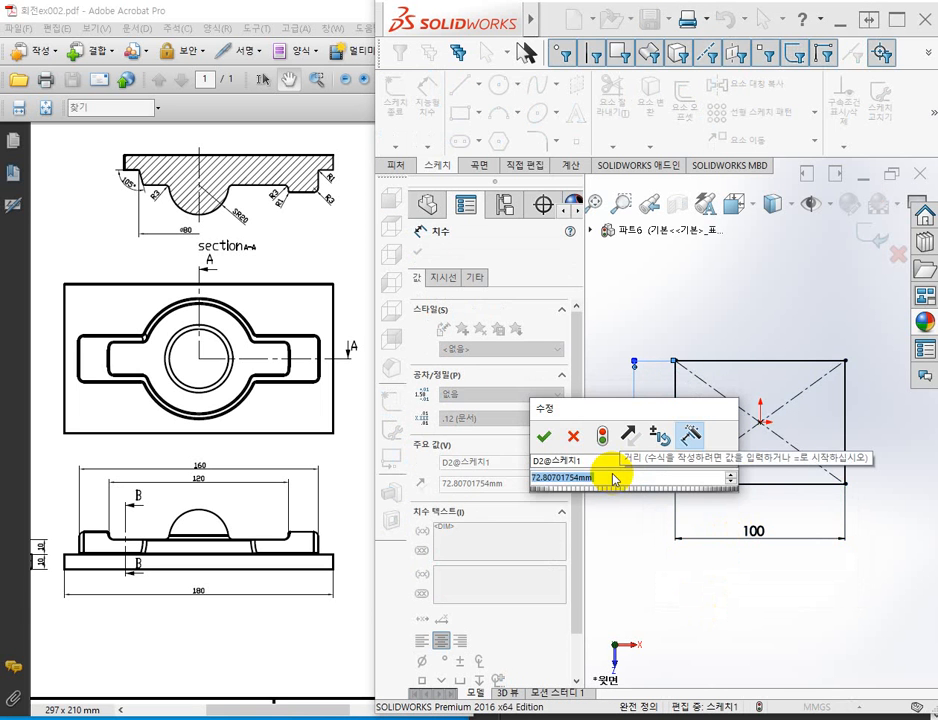
type("80")
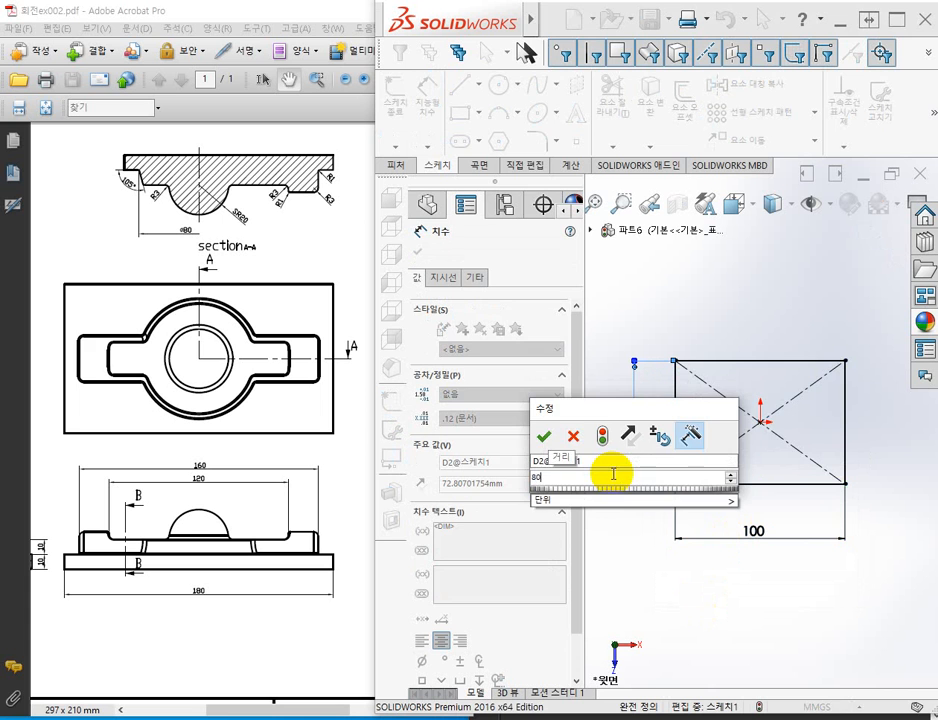
key("Return")
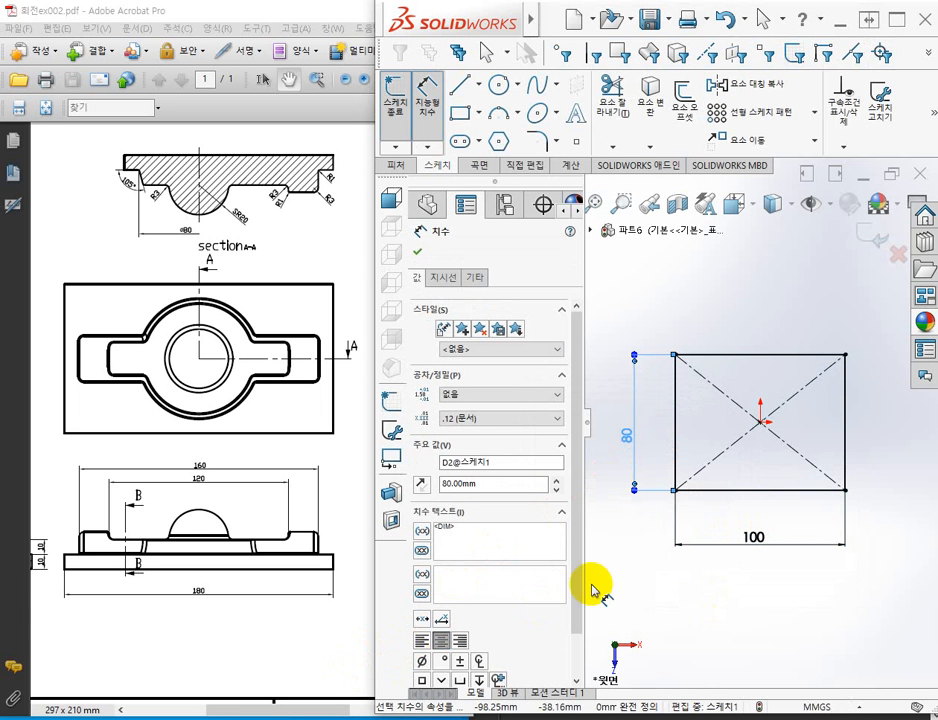
Change the rectangle's horizontal dimension to 180 mm.
double_click(755, 540)
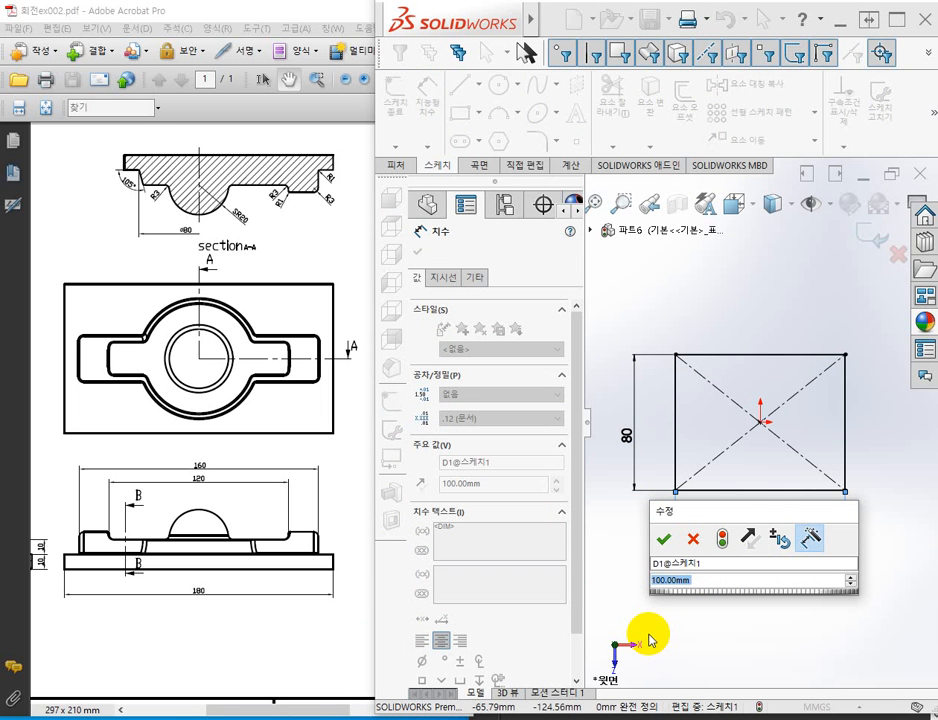
type("180")
key("Return")
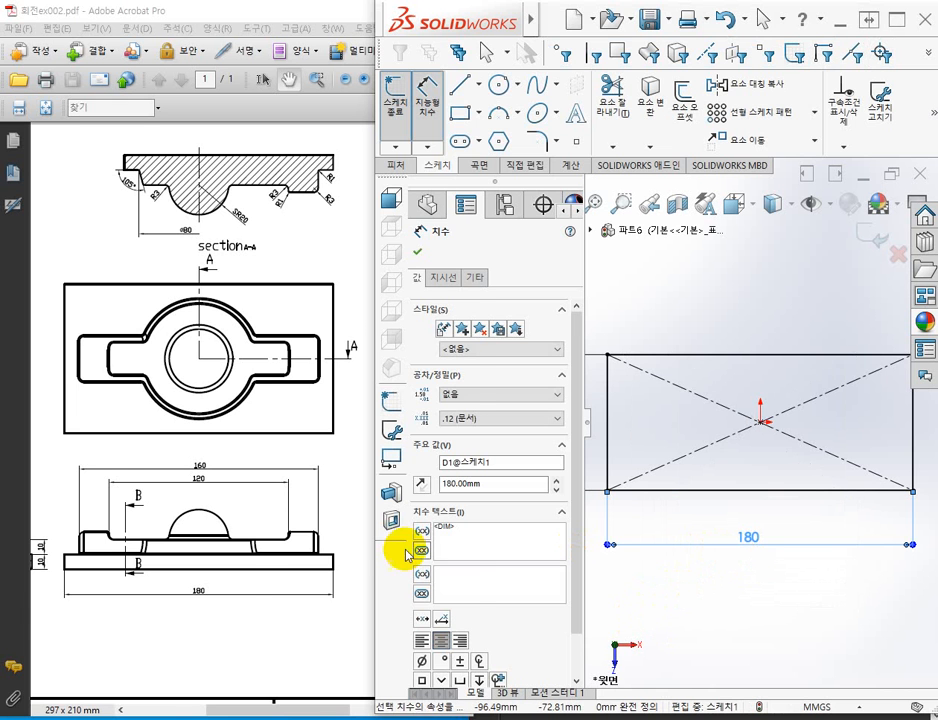
Check the plate's width in the 회전ex002.pdf side view and set the rectangle's vertical dimension to 100 mm in SOLIDWORKS.
left_click(210, 606)
left_click_drag(341, 603, 218, 593)
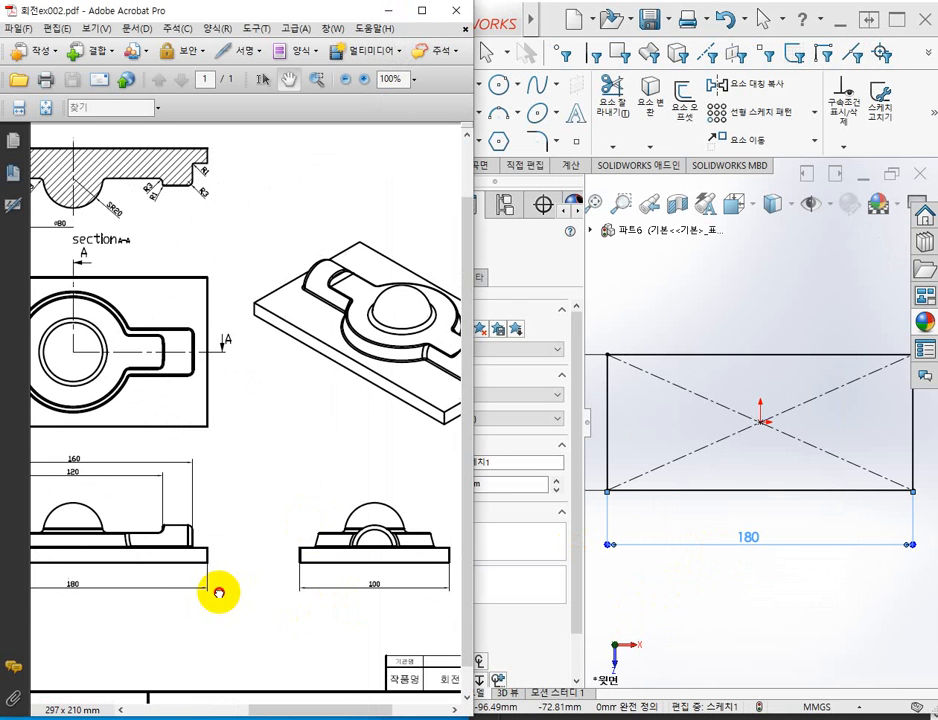
left_click_drag(292, 592, 366, 580)
left_click_drag(225, 579, 249, 599)
left_click(686, 553)
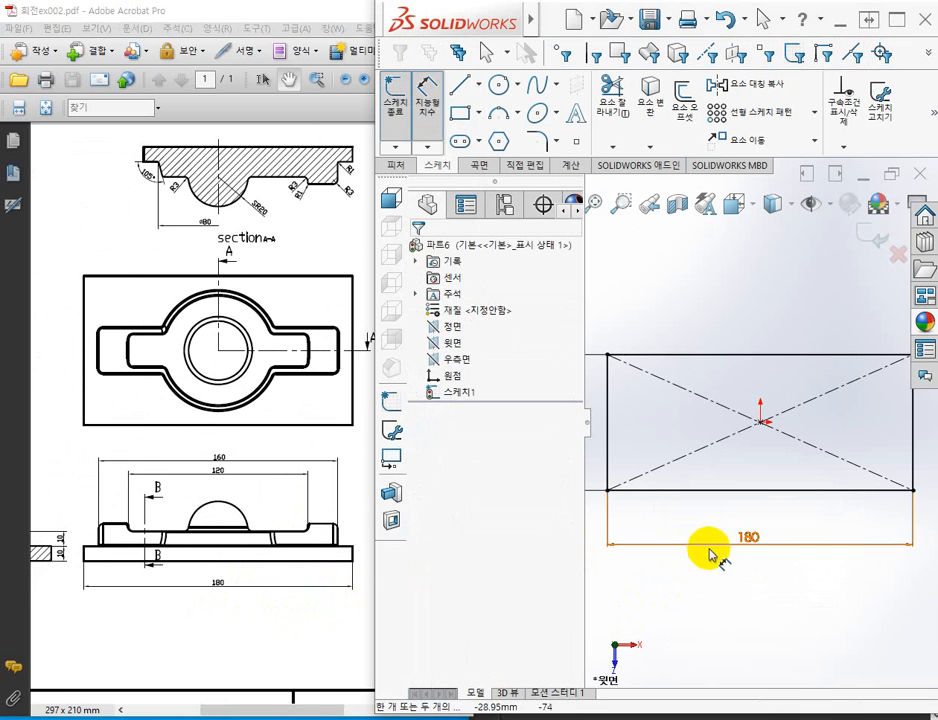
left_click(645, 429)
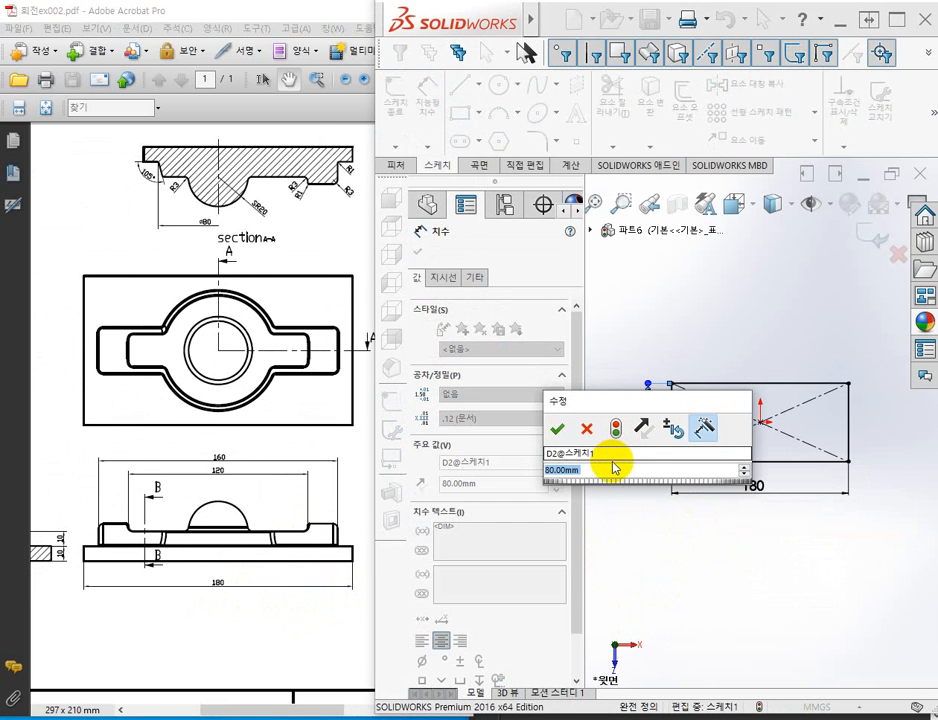
type("80")
key("Return")
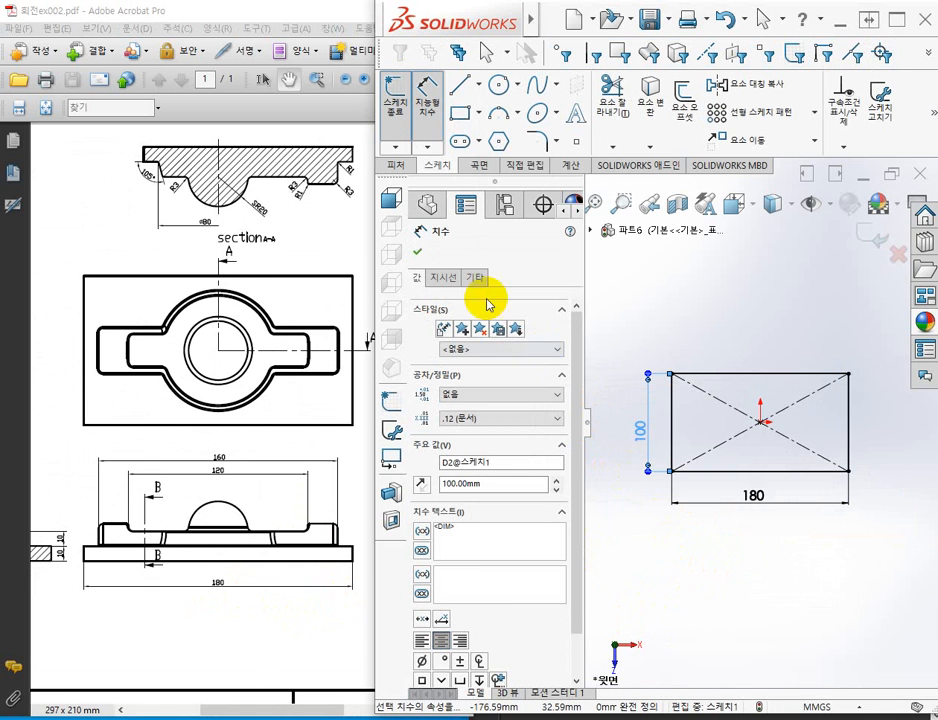
left_click(418, 253)
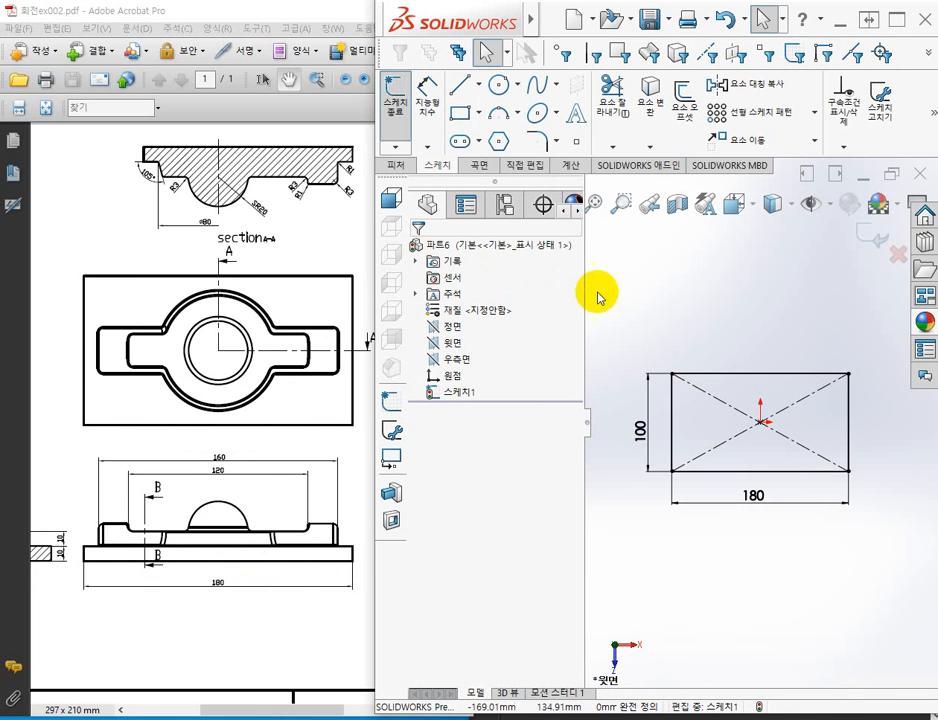
Finish the sketch and extrude the rectangle 10 mm blind (블라인드 형태) with the direction reversed, below the sketch plane.
left_click(394, 92)
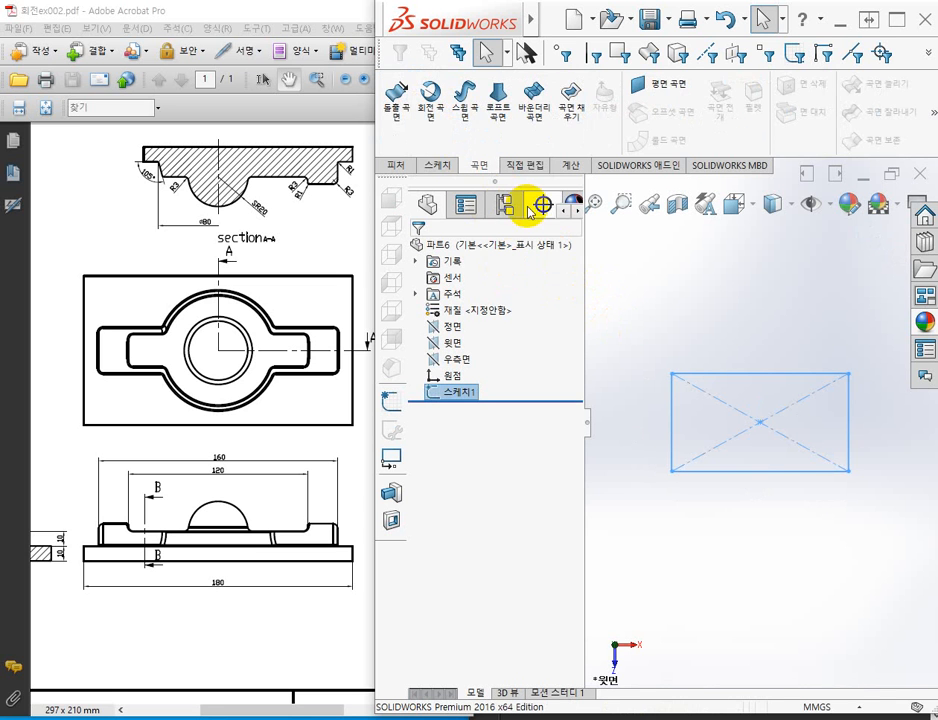
left_click(397, 166)
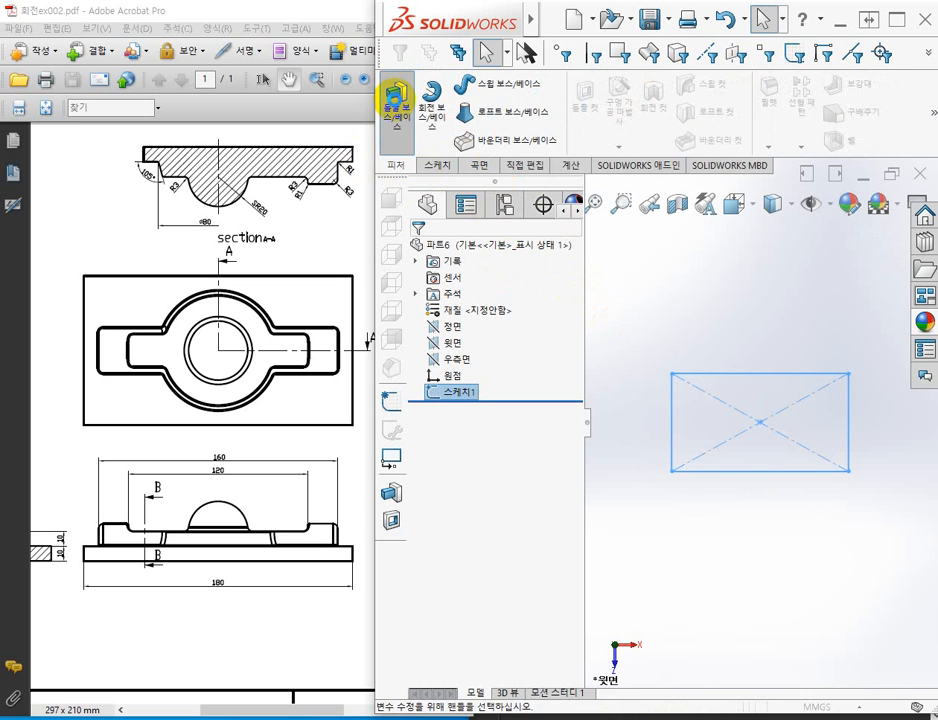
left_click(394, 96)
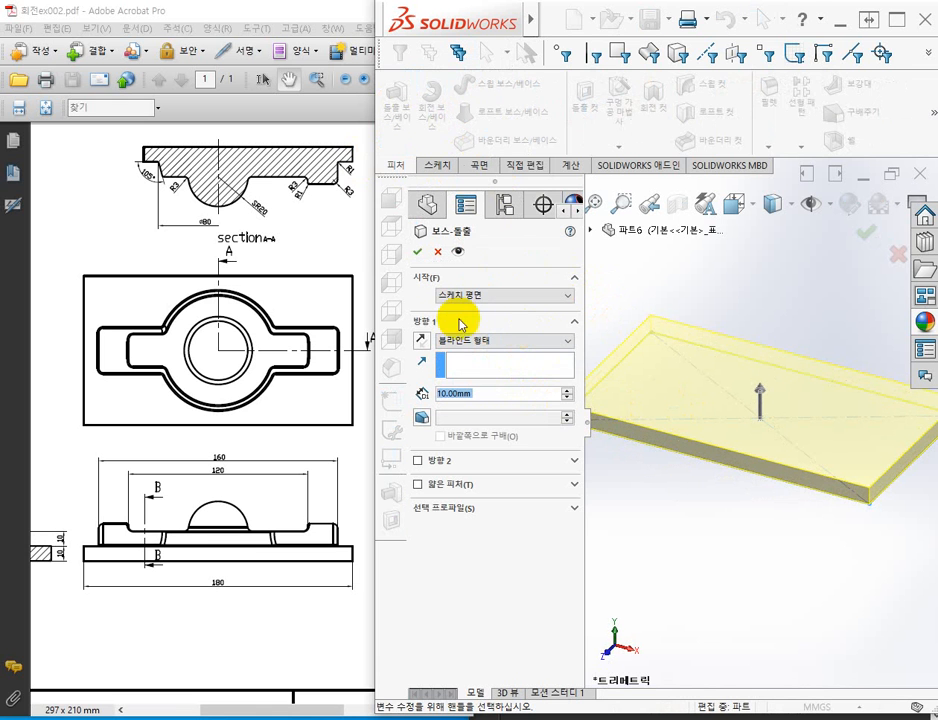
left_click(422, 342)
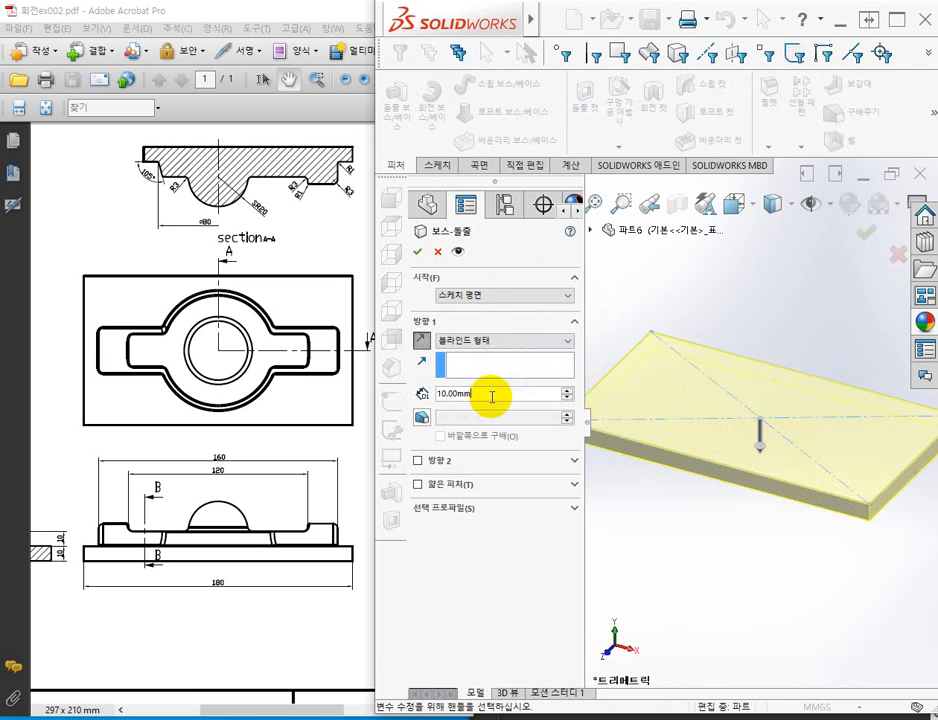
left_click(419, 254)
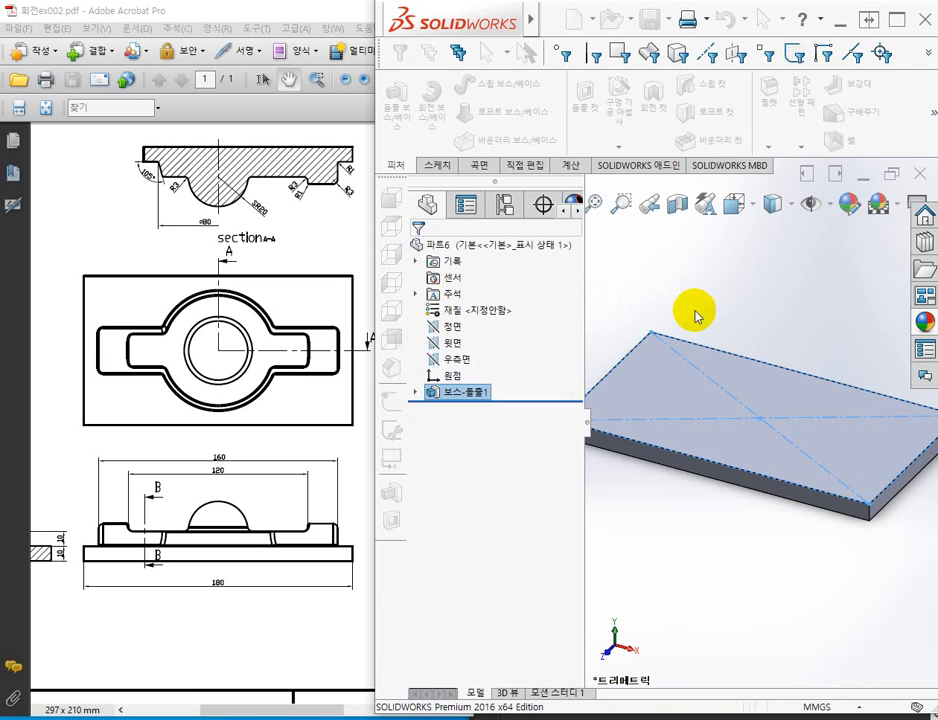
Fit the plate in the view and apply a plain white background scene.
left_click(714, 310)
key("f")
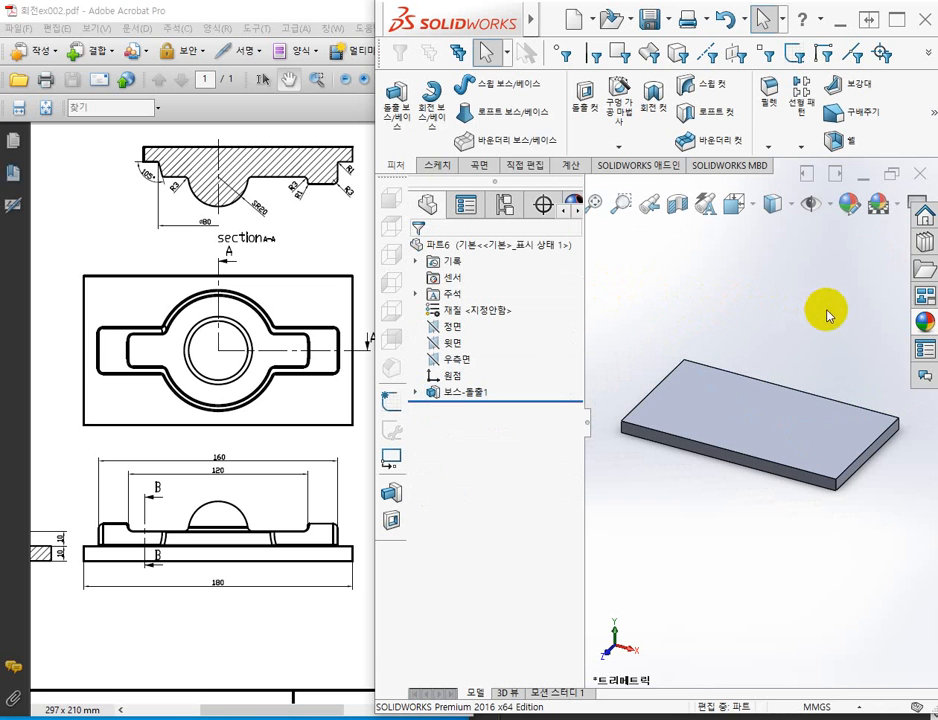
left_click(899, 207)
left_click(775, 237)
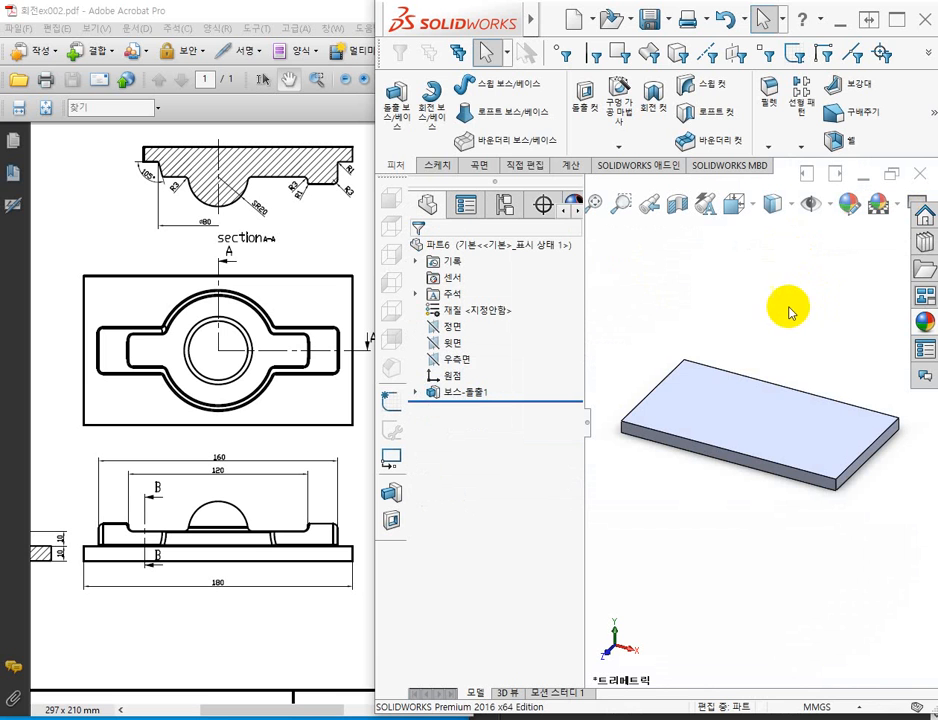
Apply a green colour appearance to the base plate's extrude feature (보스-돌출1).
left_click(470, 396)
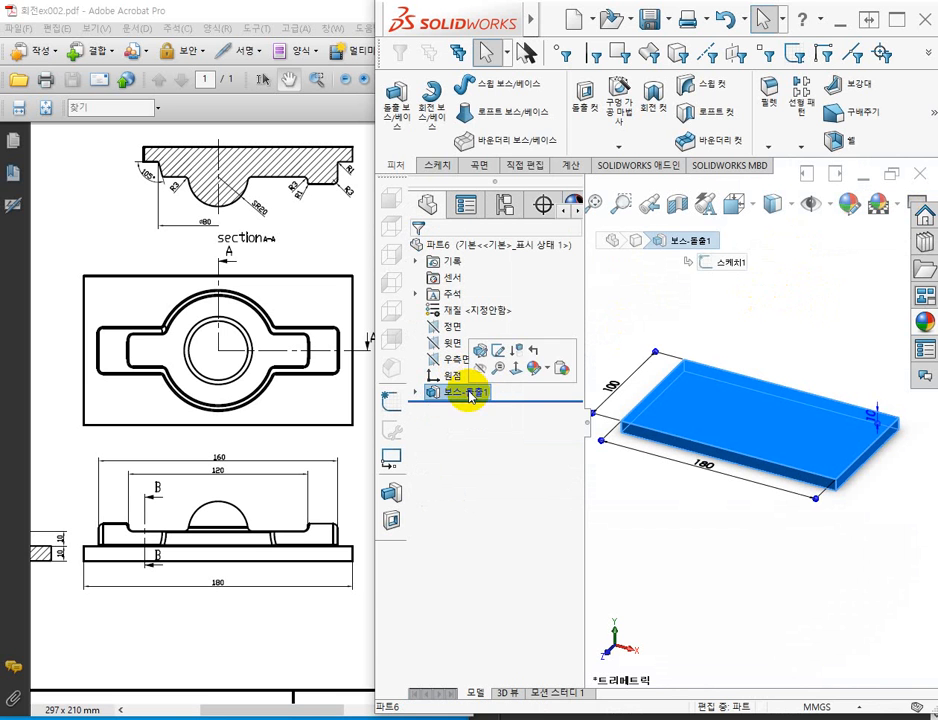
left_click(536, 368)
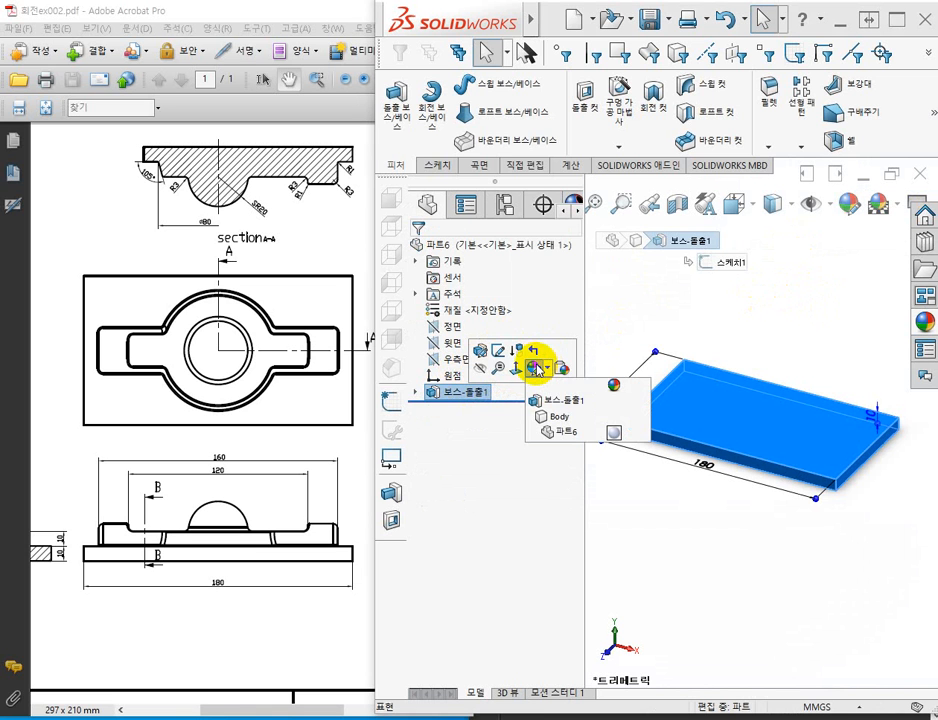
left_click(588, 400)
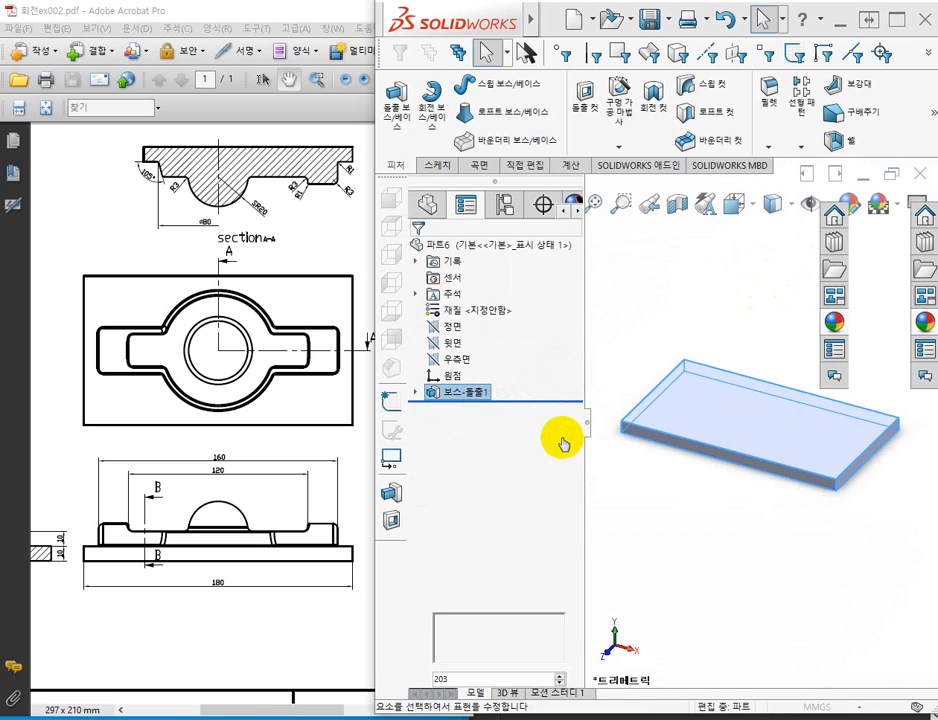
left_click(480, 623)
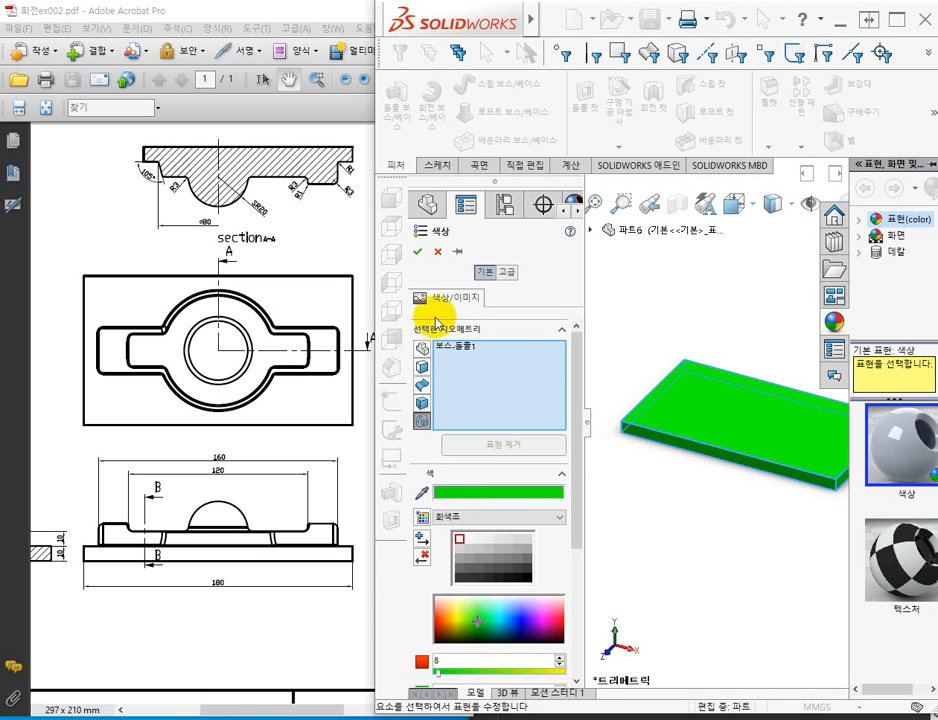
left_click(417, 252)
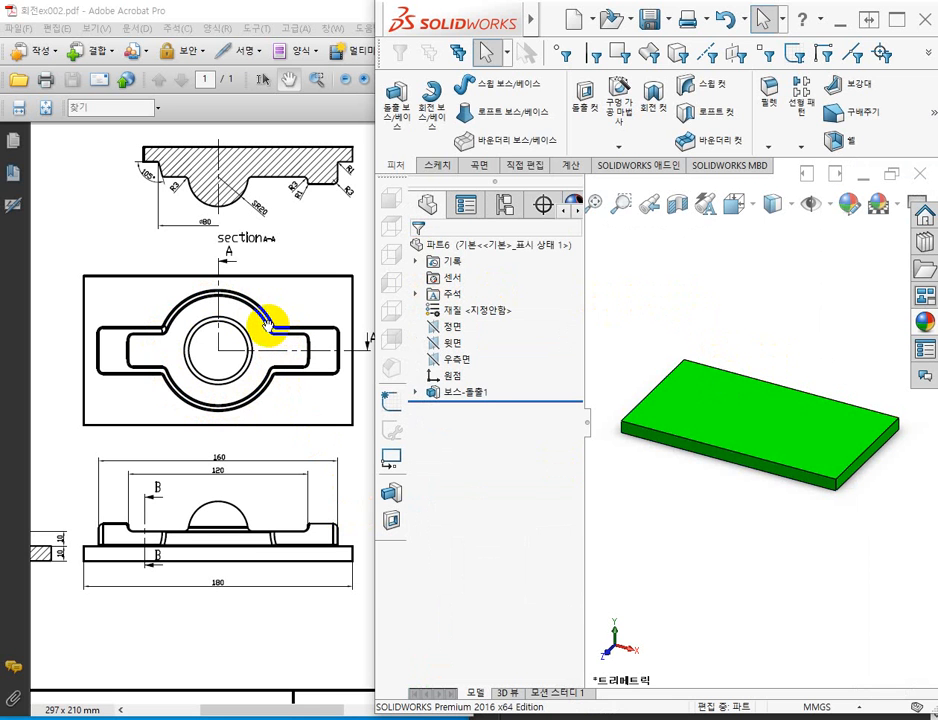
Examine the round boss's shape, diameter and side angle in the 회전ex002.pdf plan, front and section A-A views.
left_click_drag(127, 392, 277, 350)
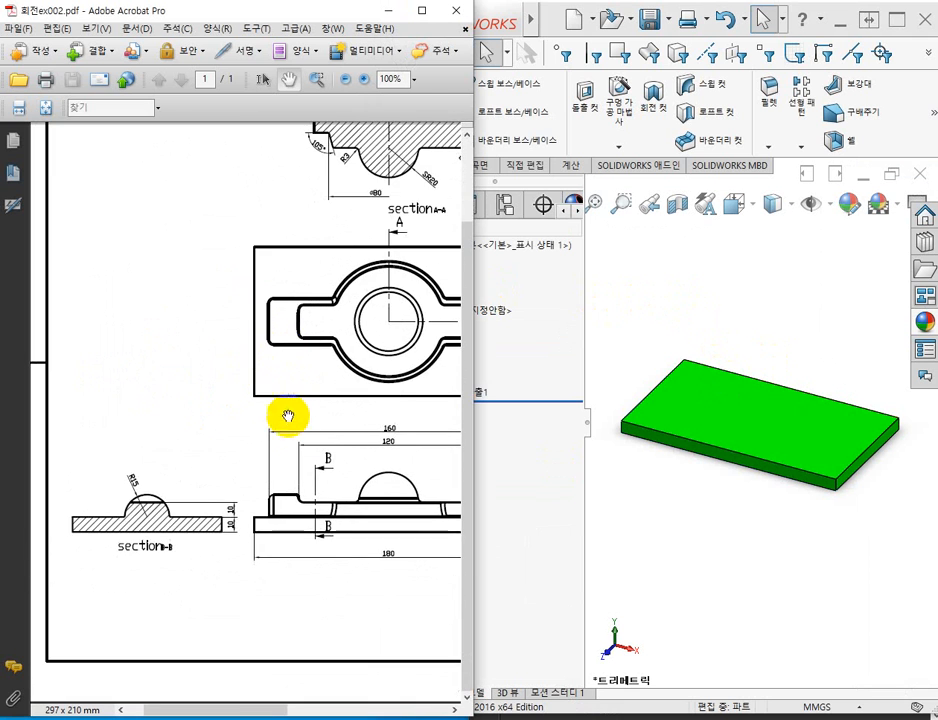
left_click_drag(338, 431, 216, 501)
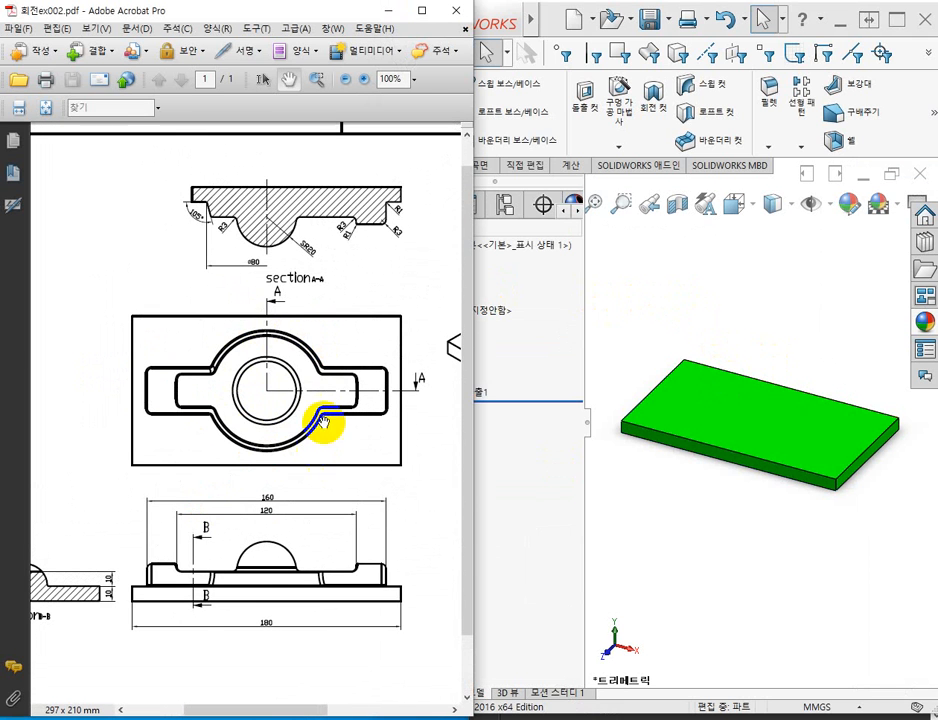
left_click_drag(295, 419, 297, 450)
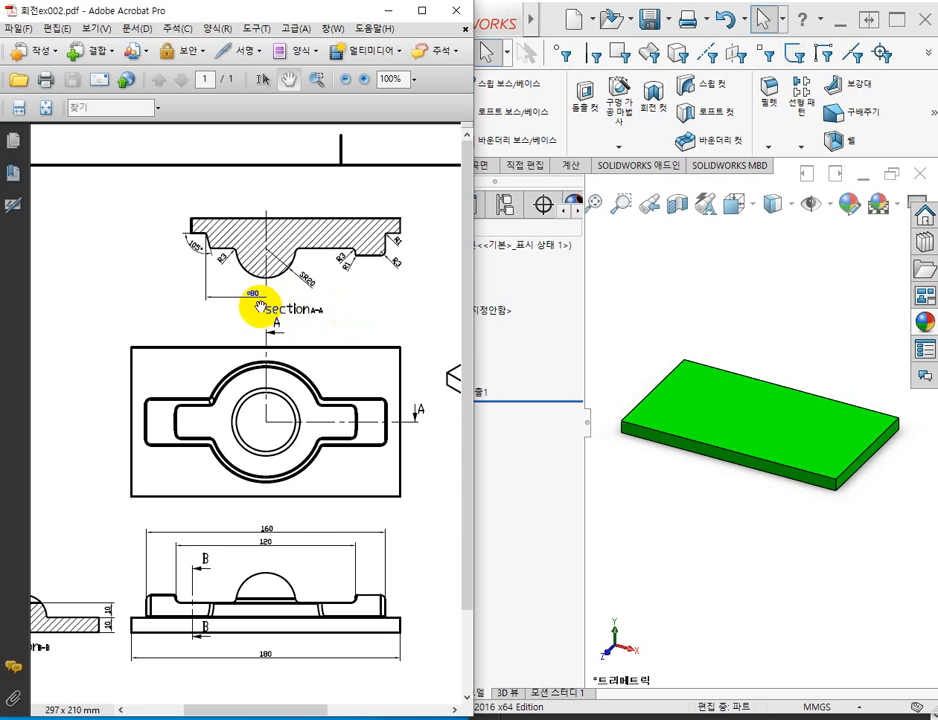
scroll(253, 293, "up", 4, "ctrl")
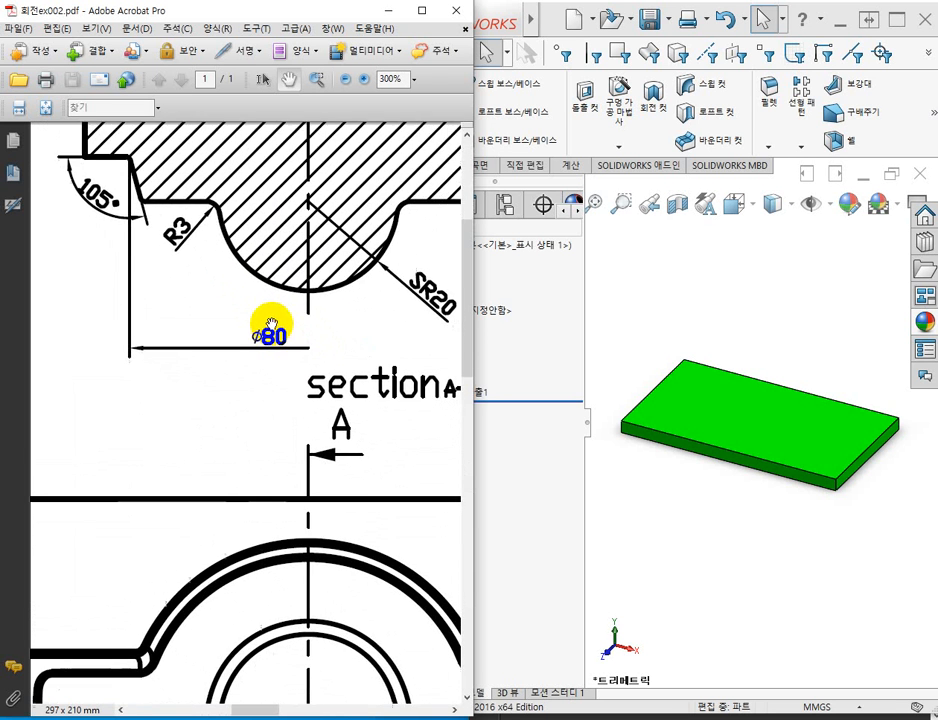
scroll(280, 350, "down", 1)
scroll(292, 364, "down", 2, "ctrl")
scroll(293, 366, "up", 3, "ctrl")
scroll(293, 366, "down", 3, "ctrl")
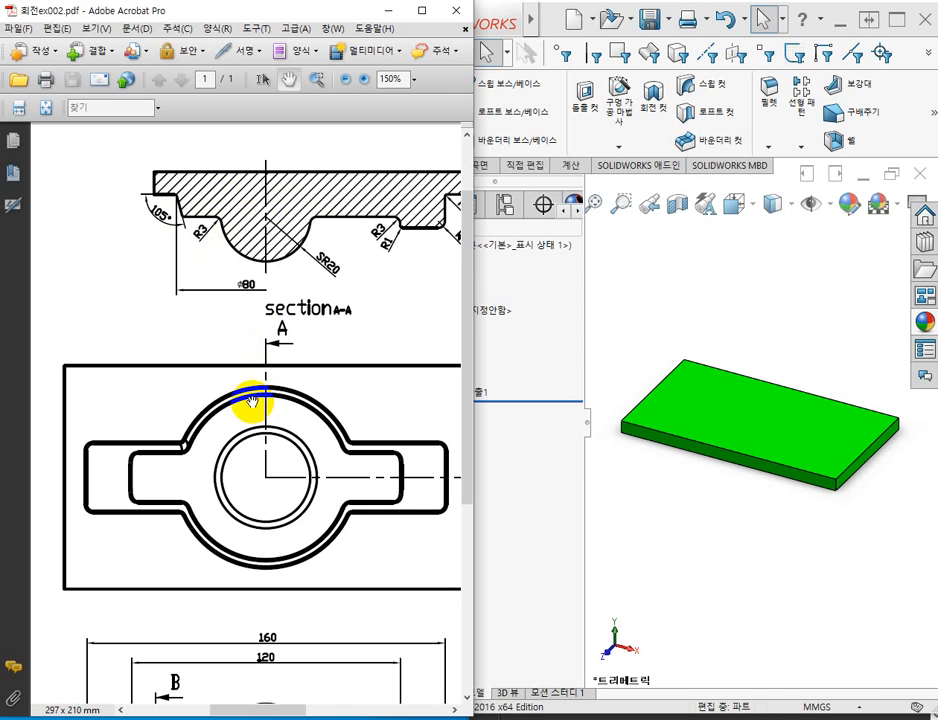
Switch to SOLIDWORKS and start a new sketch on the right plane (우측면).
left_click(664, 270)
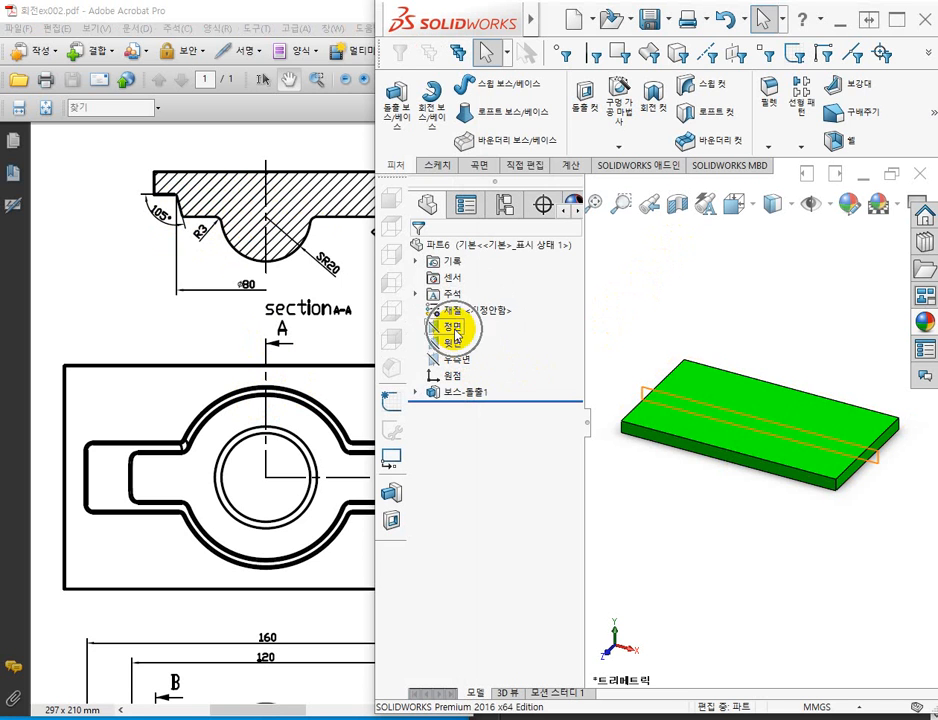
left_click(455, 330)
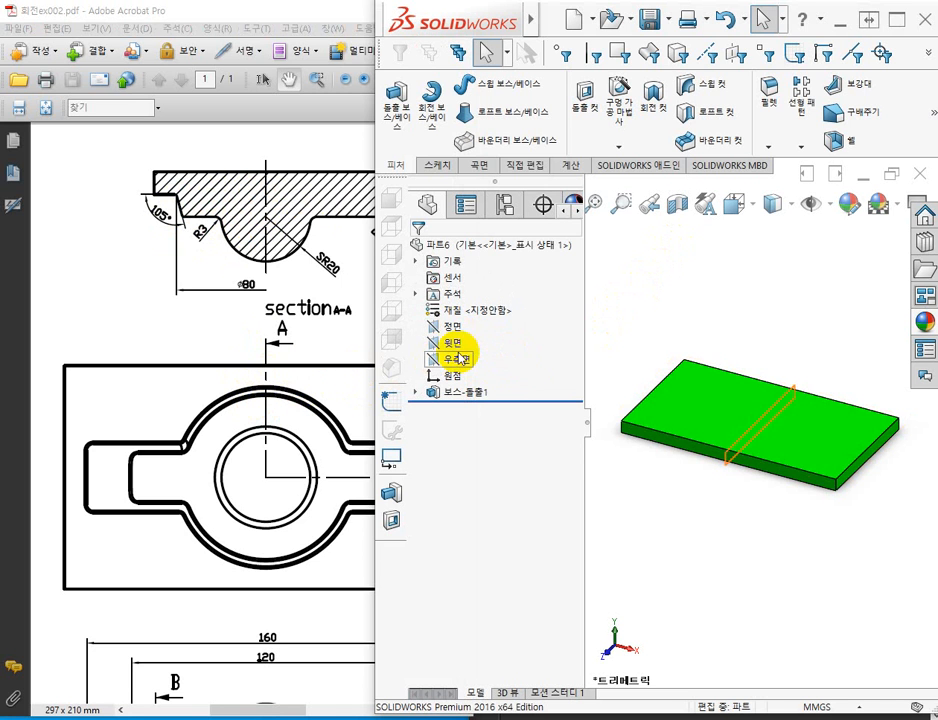
left_click(458, 362)
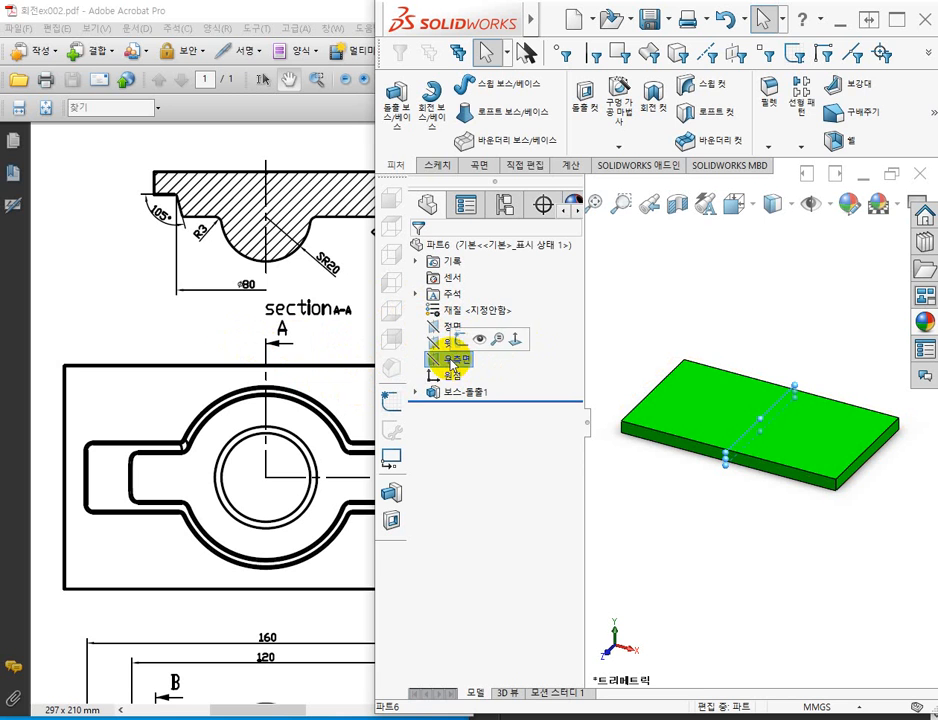
left_click(451, 360)
left_click(437, 366)
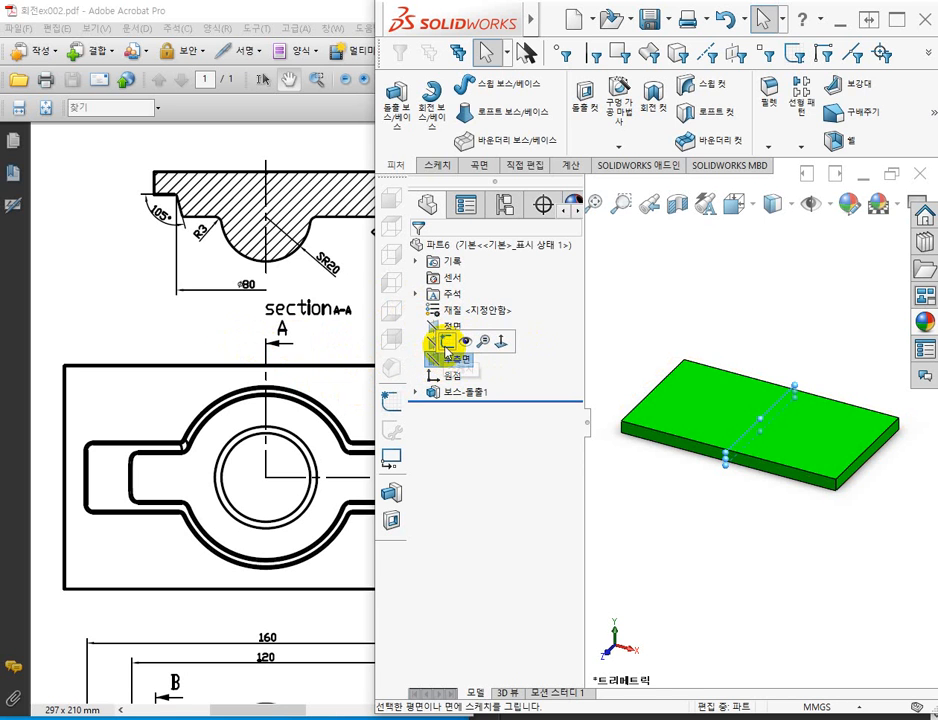
left_click(447, 343)
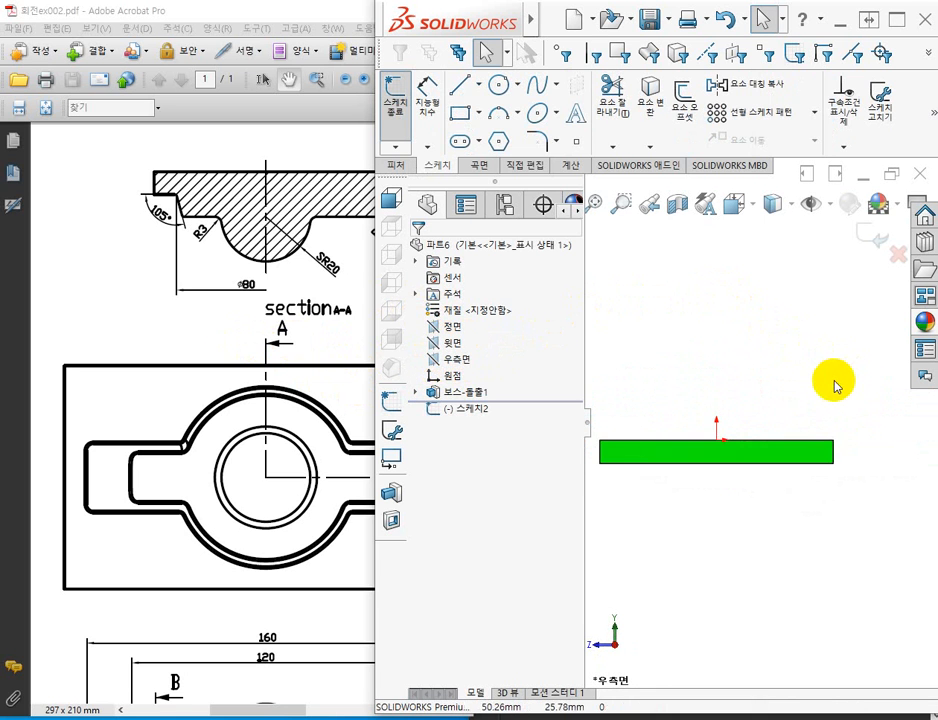
Sketch a corner rectangle about 35 by 10 mm from the origin on the plate's upper edge.
scroll(795, 410, "down", 3)
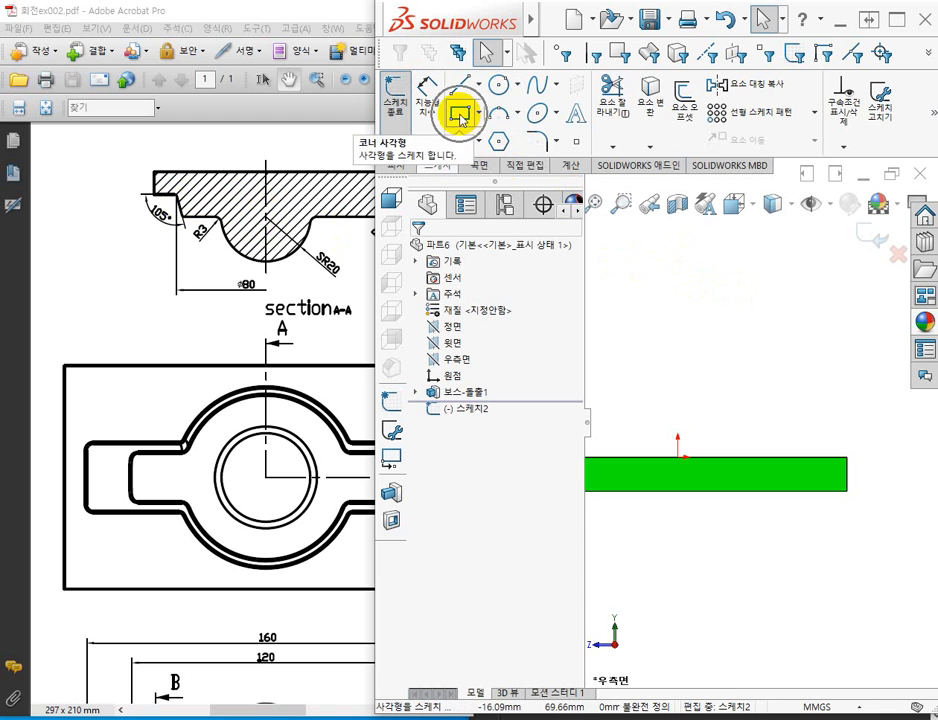
left_click(459, 114)
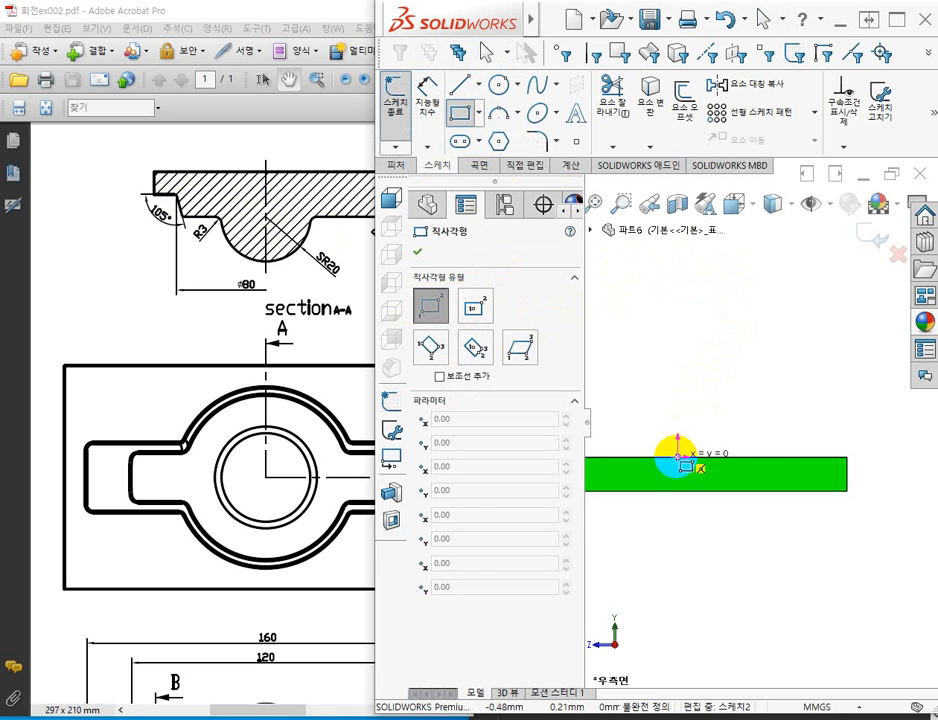
left_click(678, 457)
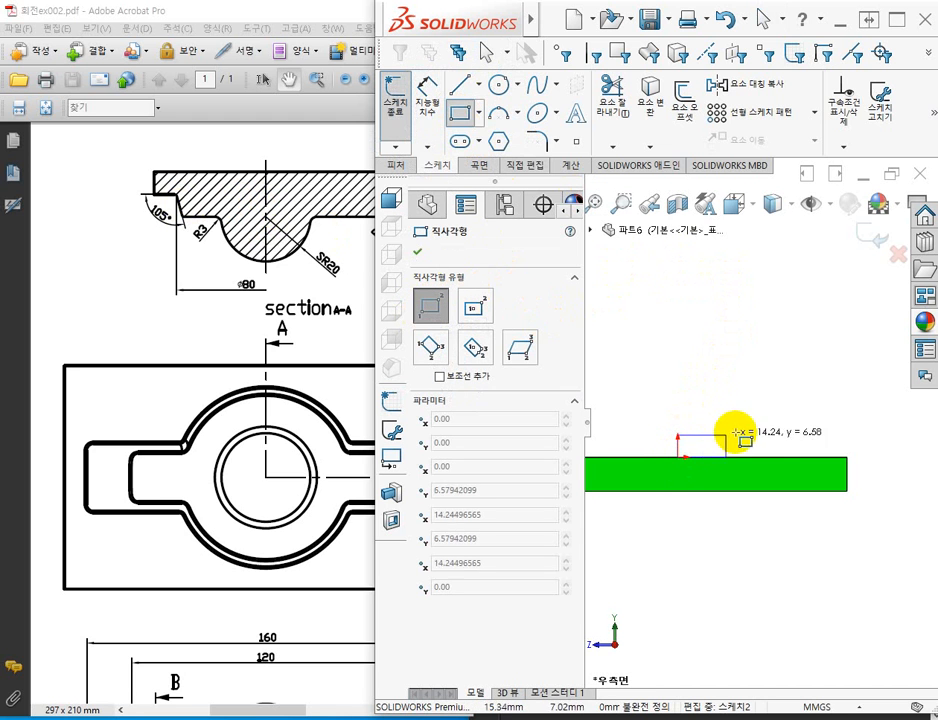
left_click(800, 427)
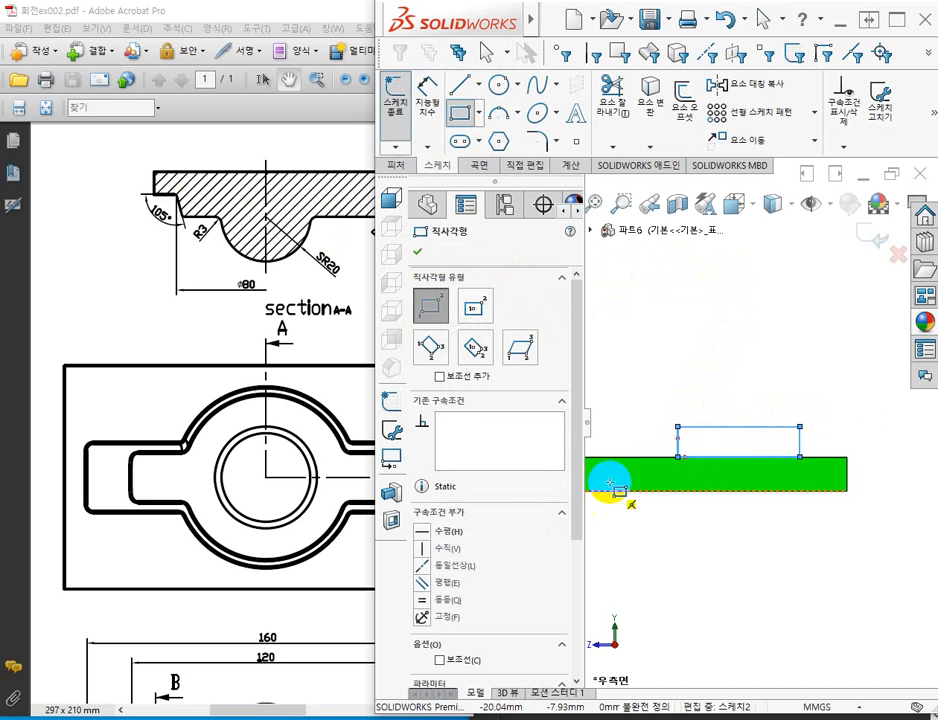
left_click(417, 251)
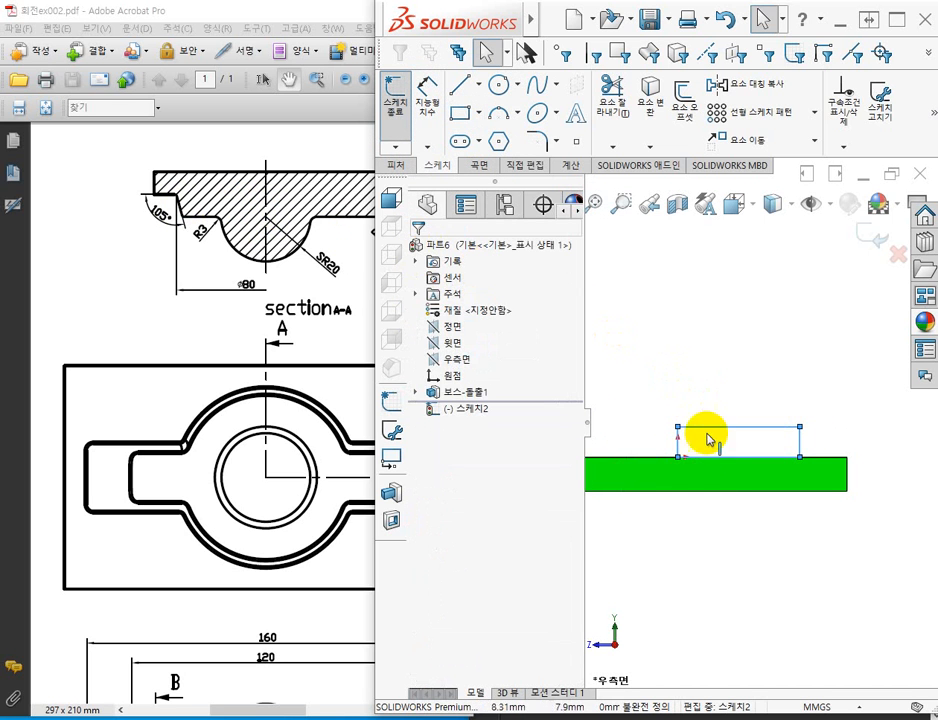
Convert all four lines of the rectangle to construction lines (보조선), and remove the rectangle from the sketch.
scroll(712, 476, "down", 3)
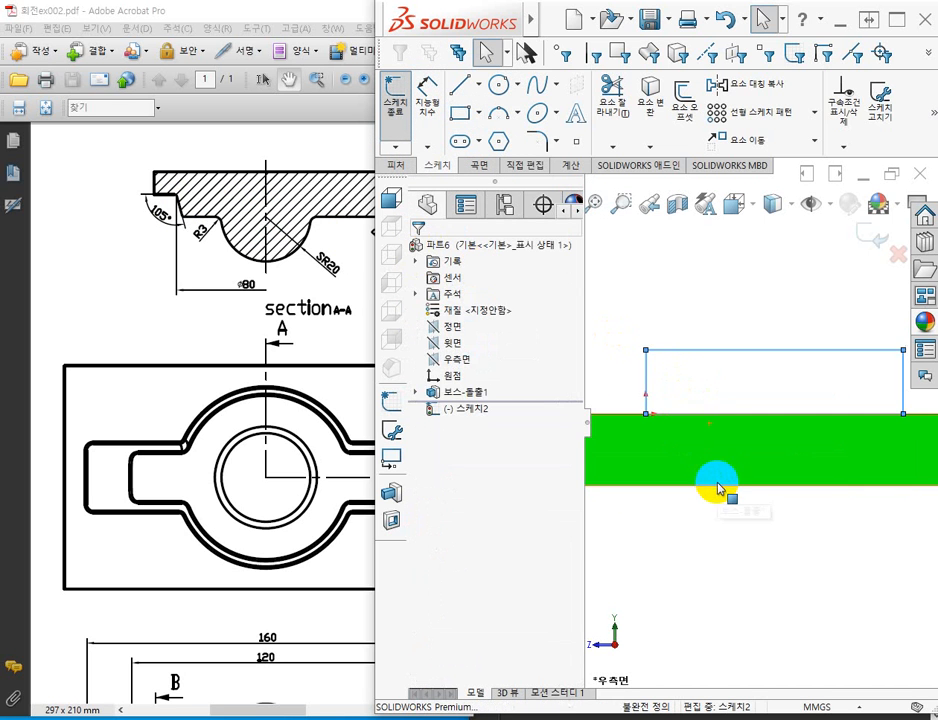
right_click(646, 365)
left_click(625, 508)
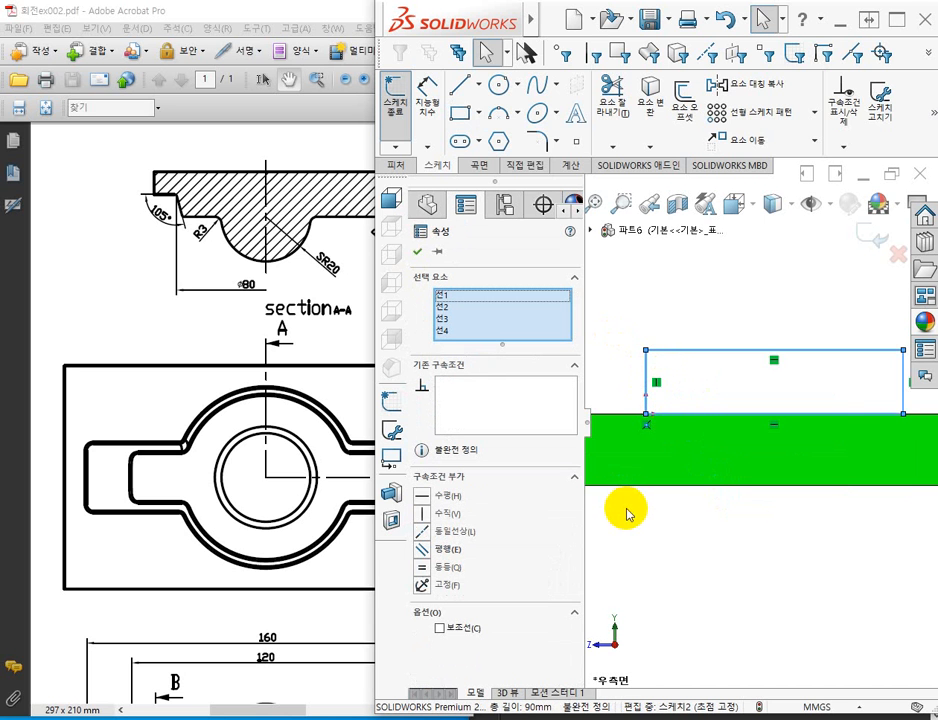
left_click(439, 628)
left_click(729, 294)
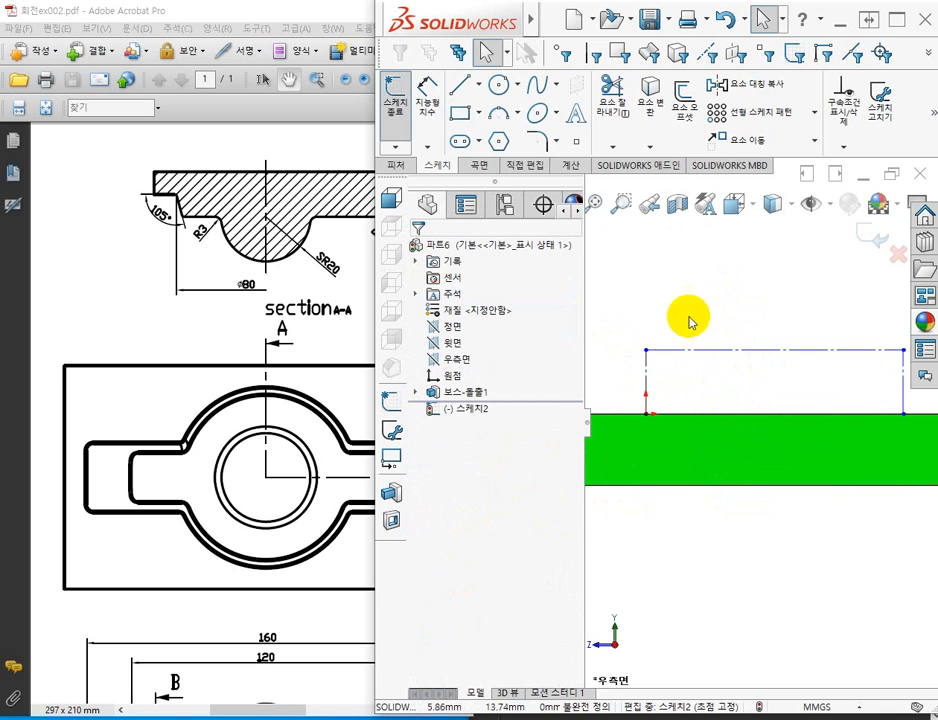
key("ctrl+b")
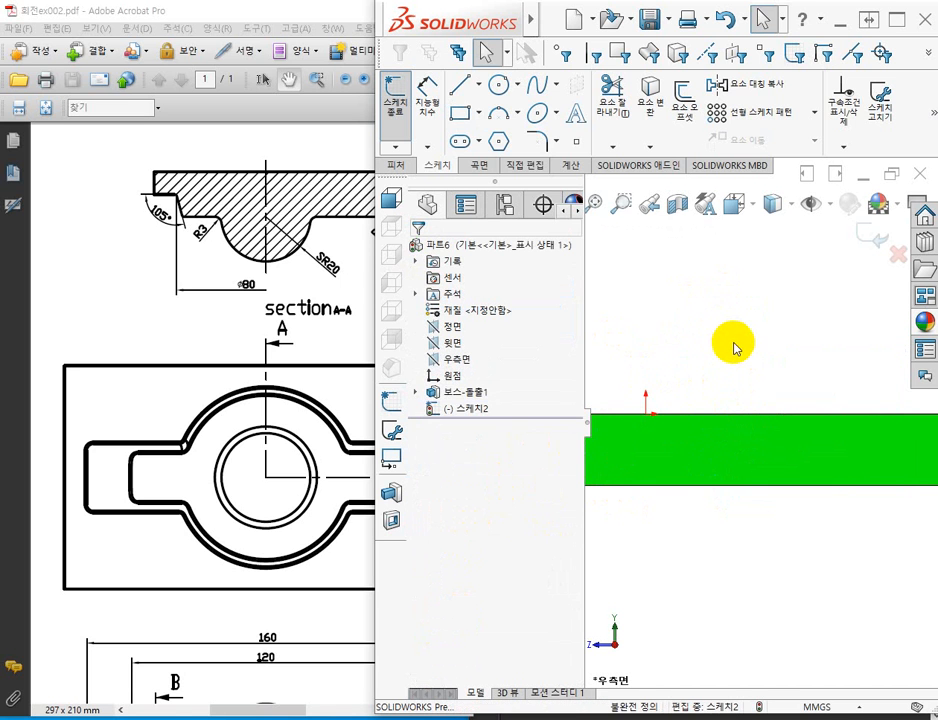
Sketch a corner rectangle about 38 by 8 mm from the origin above the plate's upper edge.
scroll(757, 345, "up", 3)
scroll(790, 348, "down", 2)
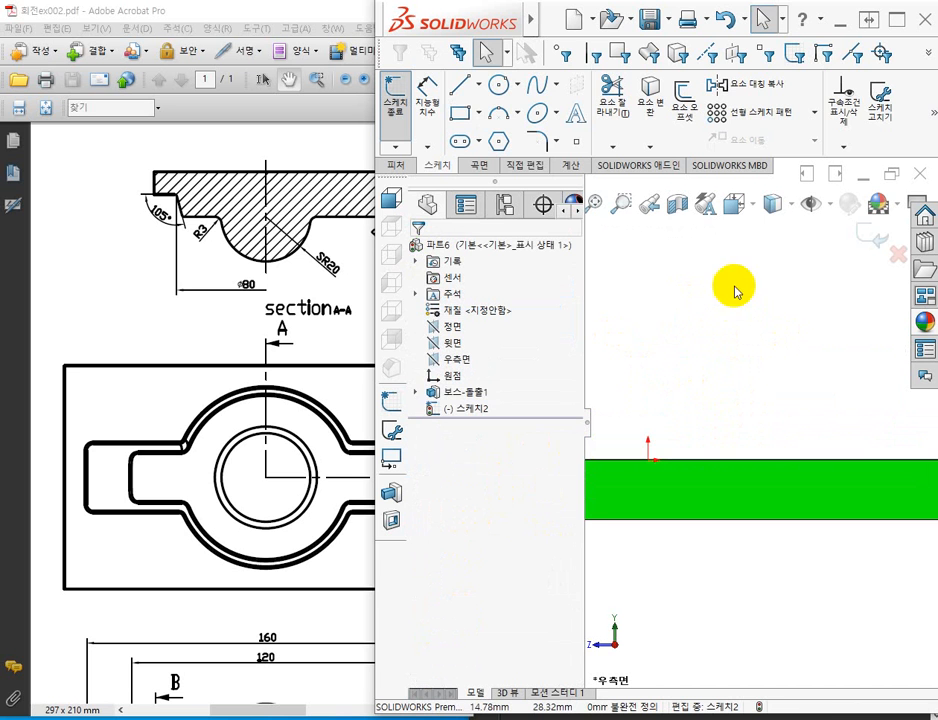
left_click(455, 117)
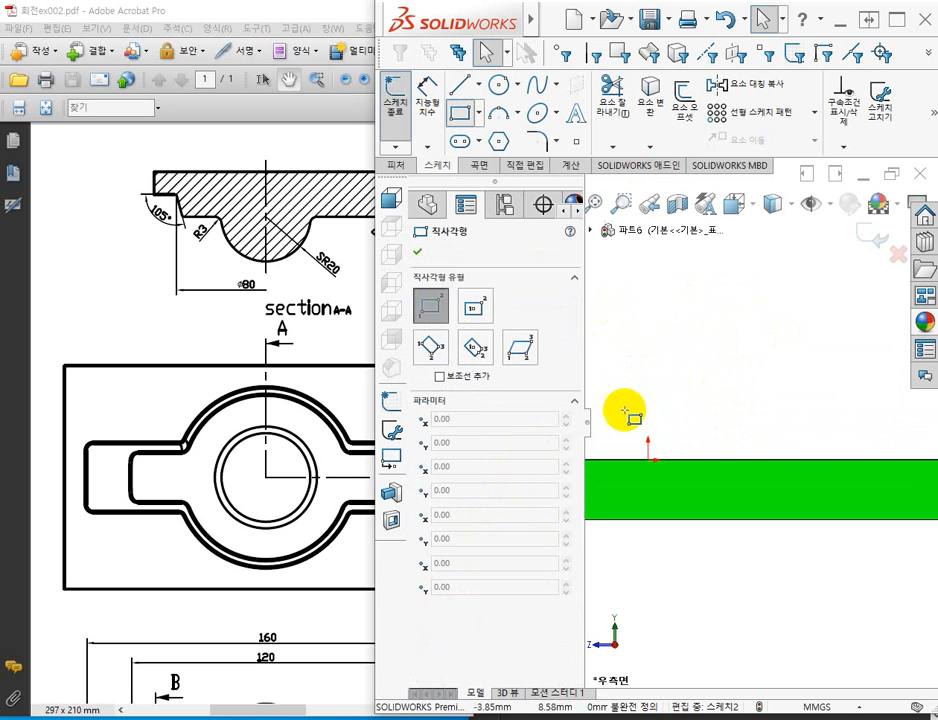
left_click(648, 461)
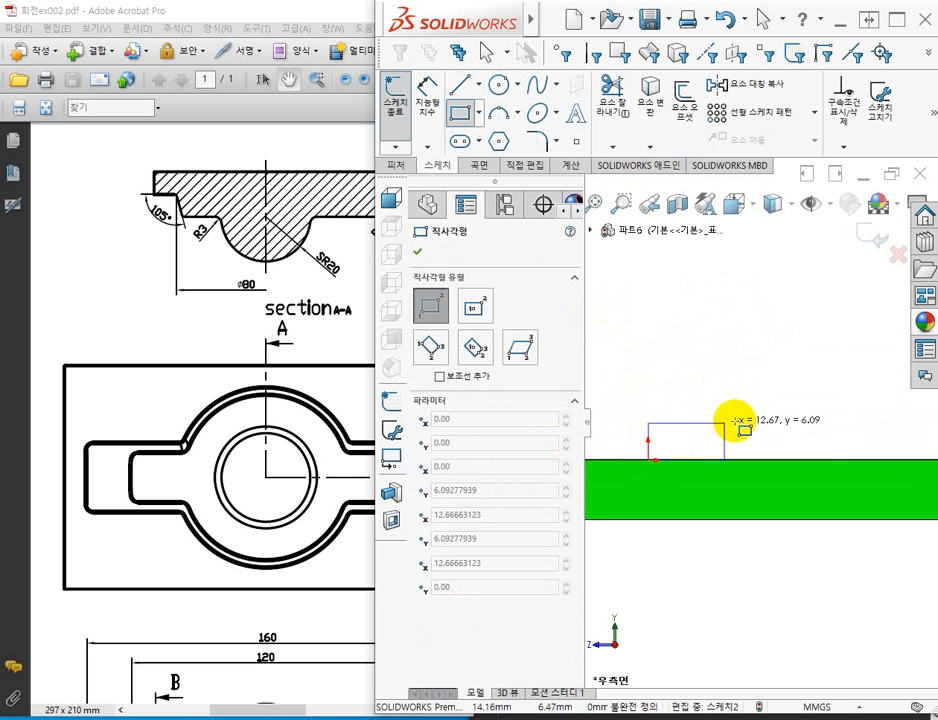
left_click(878, 409)
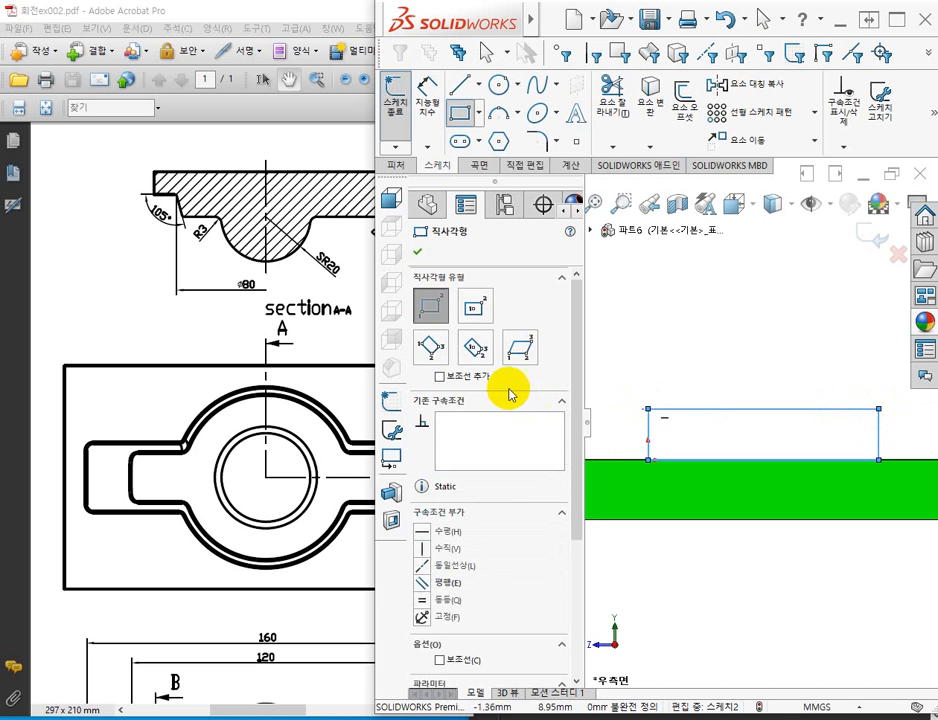
left_click(416, 252)
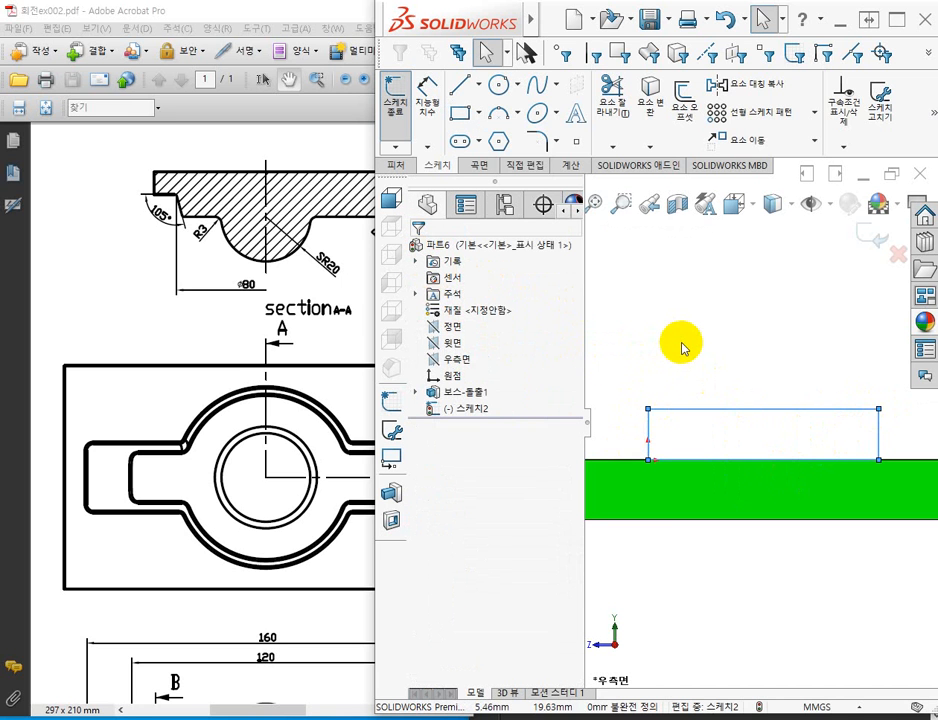
key("Escape")
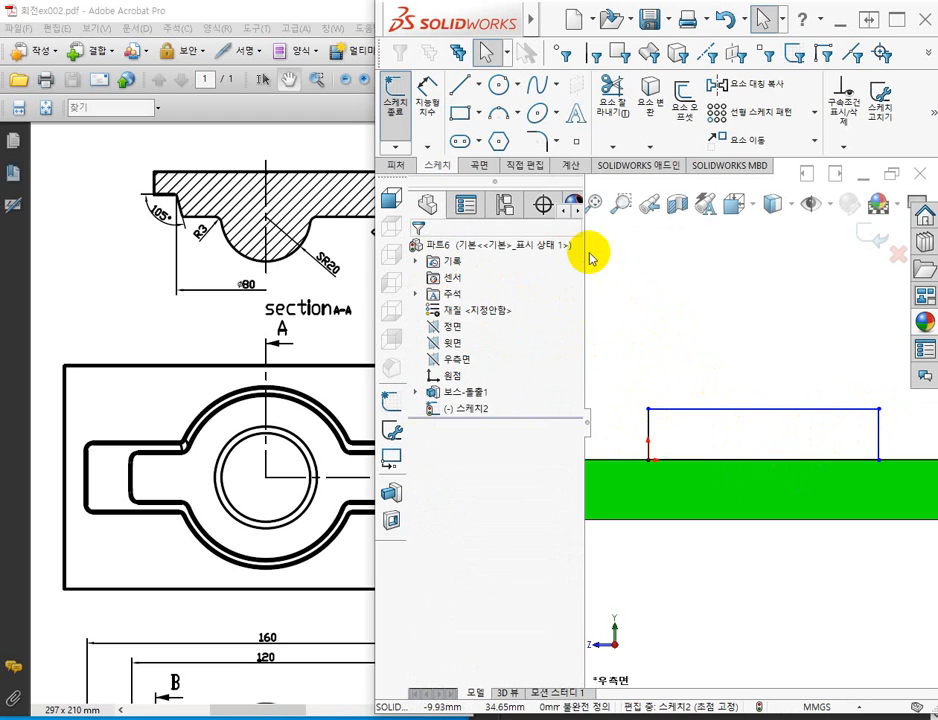
Make the rectangle's vertical side at the origin a construction line (보조선).
left_click(650, 430)
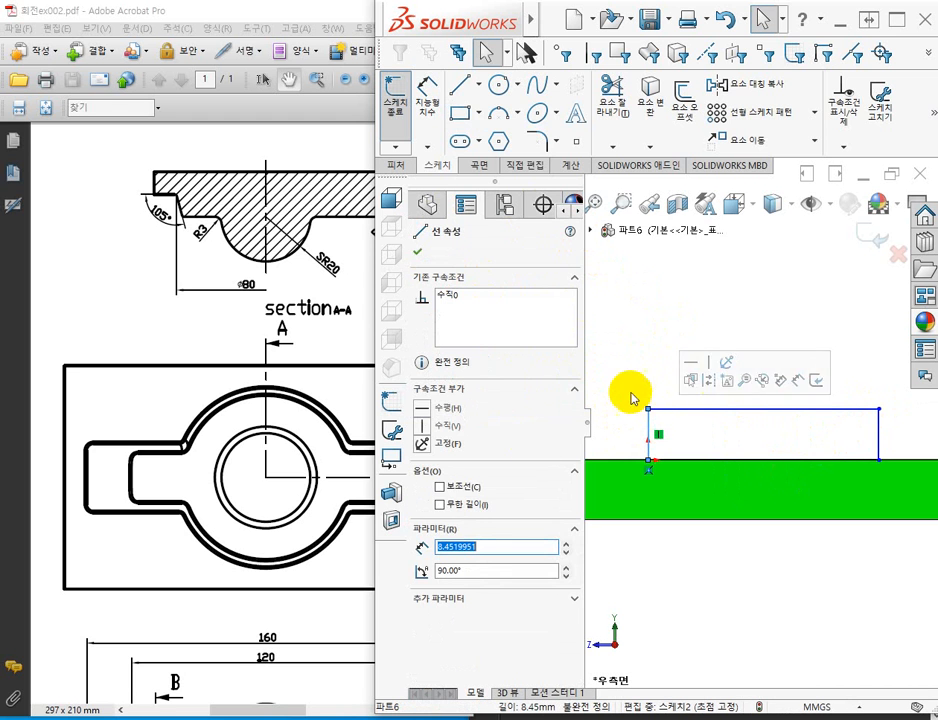
left_click(440, 487)
key("Escape")
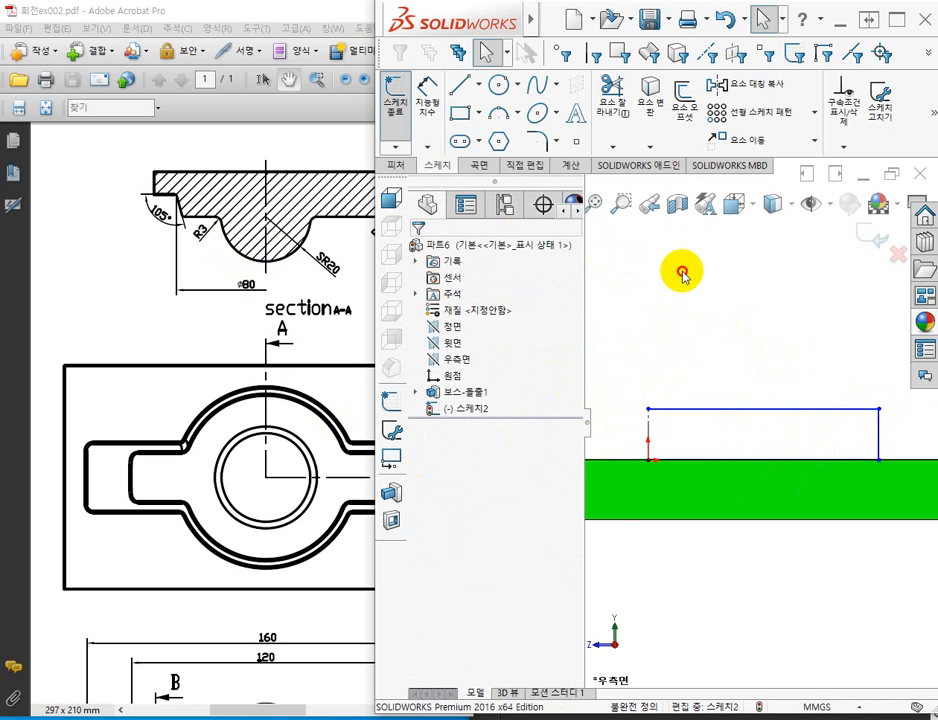
Dimension the rectangle's height between its two horizontal lines as 10 mm.
scroll(689, 440, "up", 3)
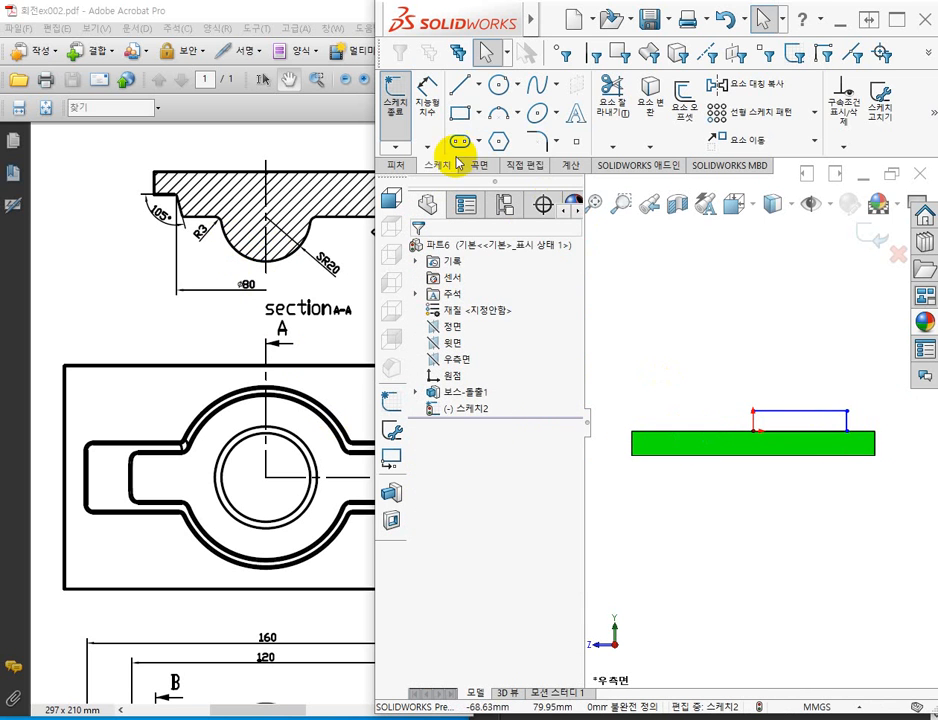
left_click(428, 92)
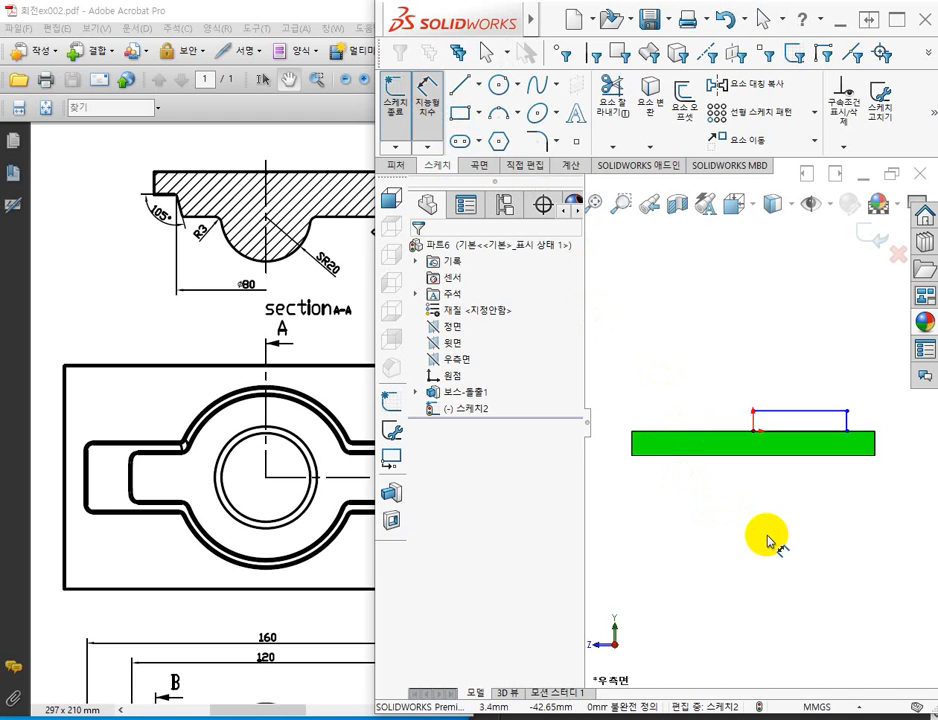
scroll(829, 509, "down", 2)
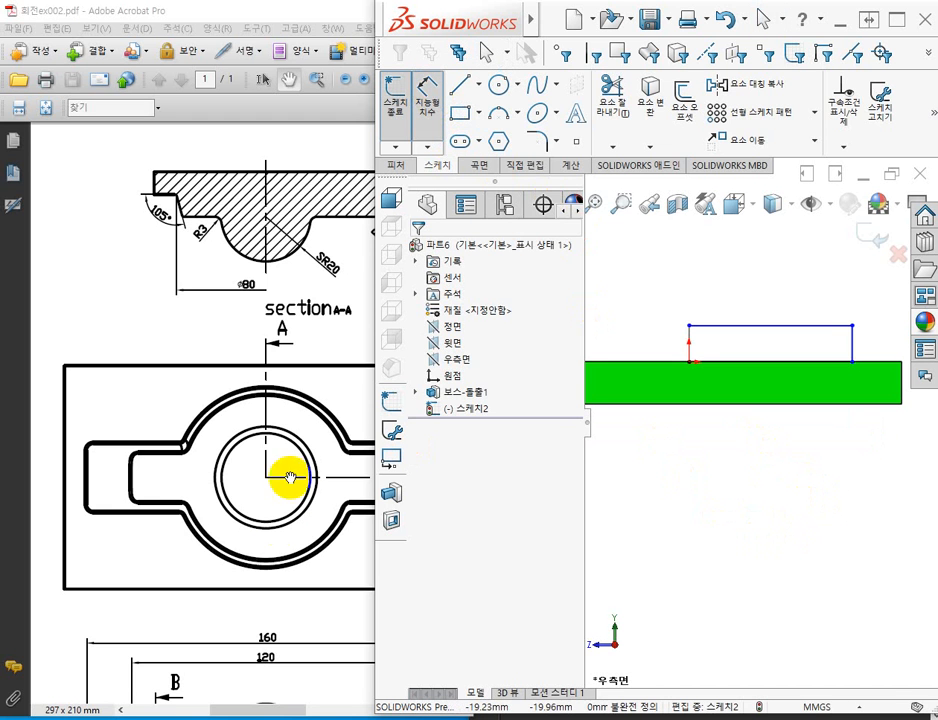
left_click(686, 378)
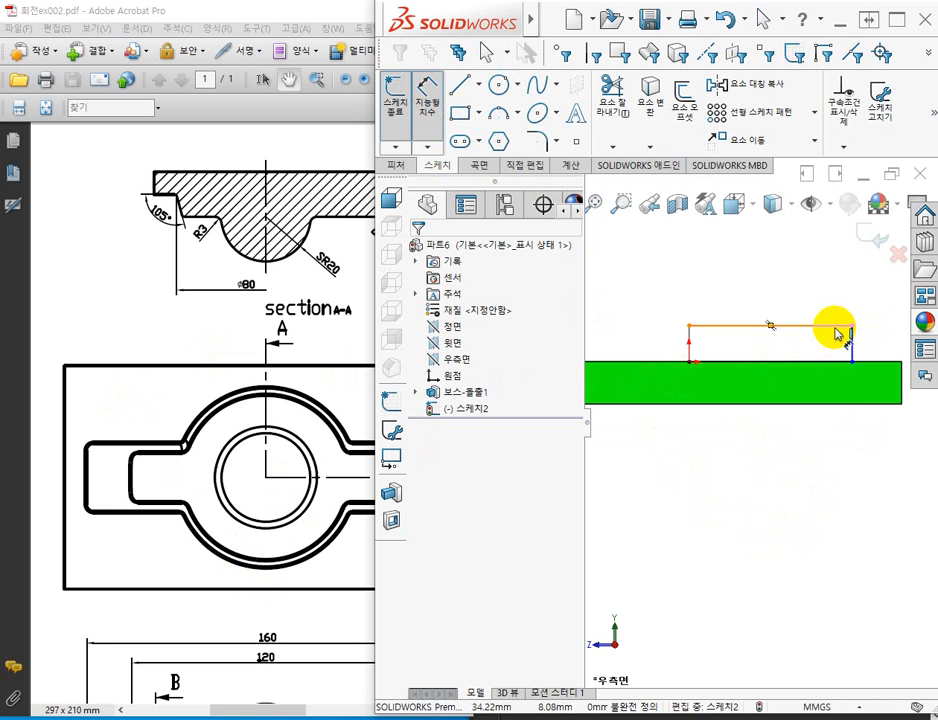
left_click(836, 362)
left_click(834, 362)
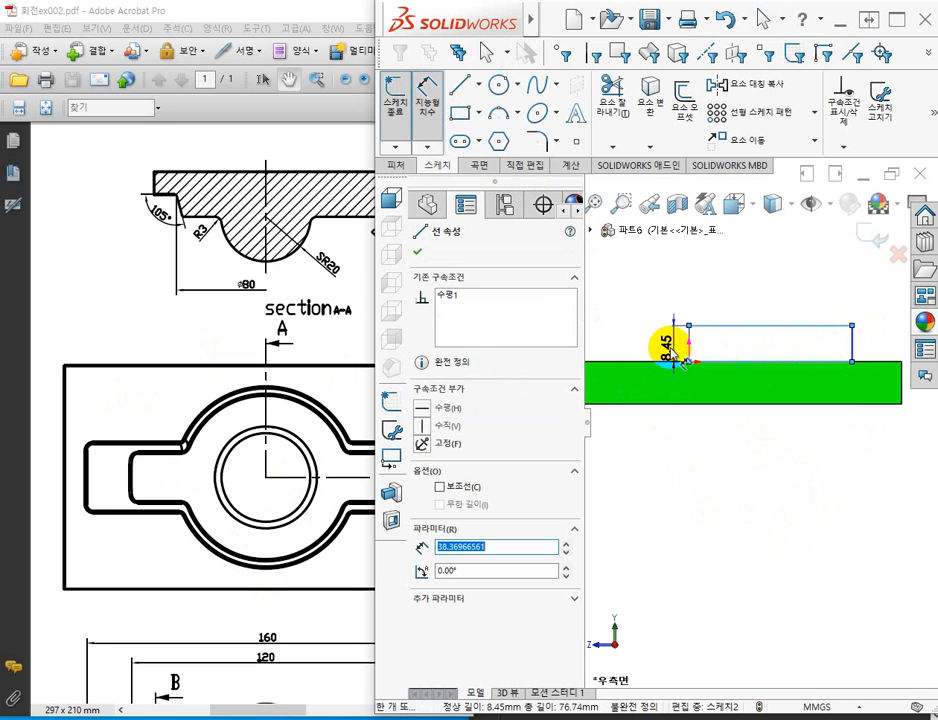
left_click(618, 348)
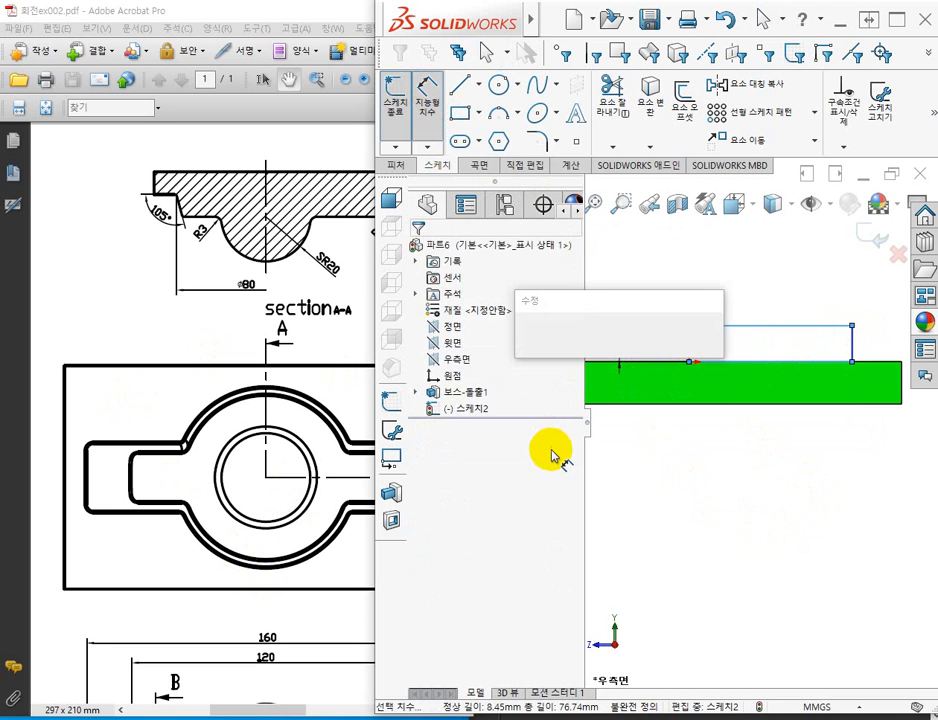
type("10")
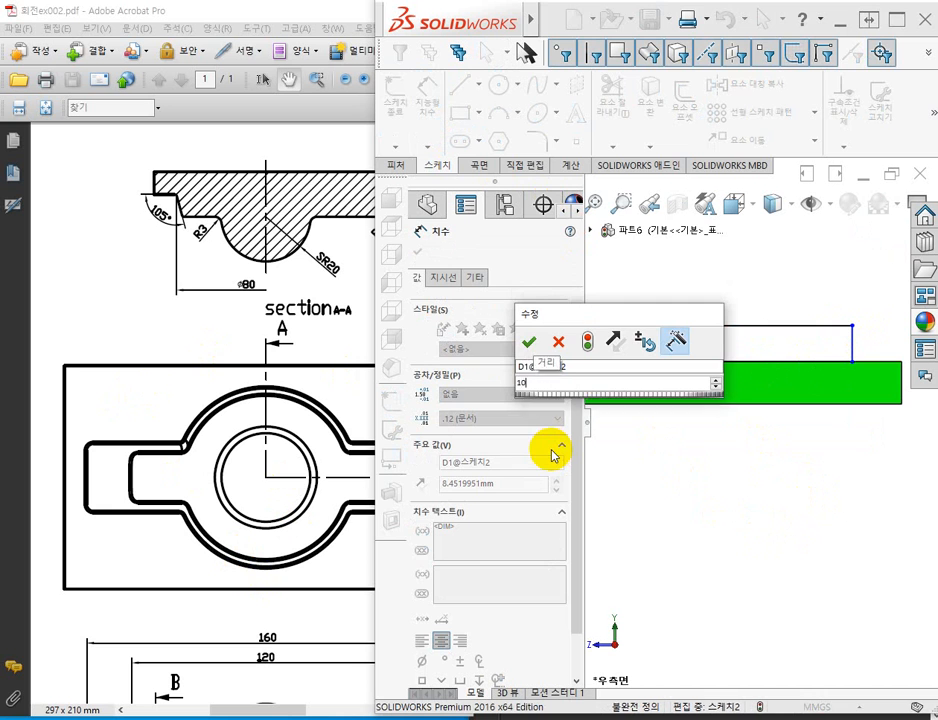
key("Return")
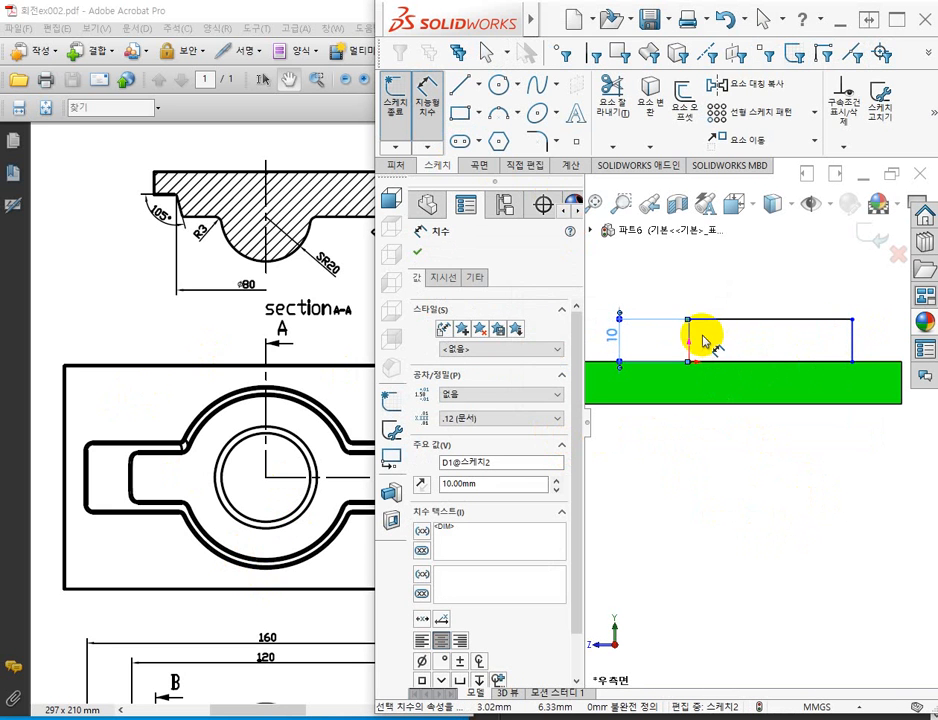
left_click(852, 333)
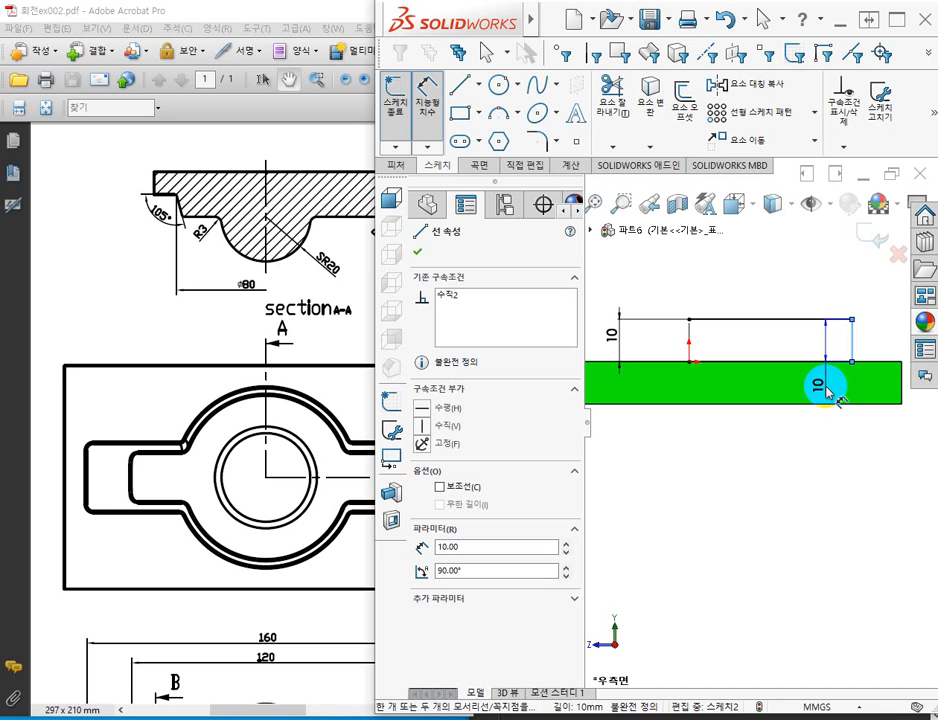
key("Escape")
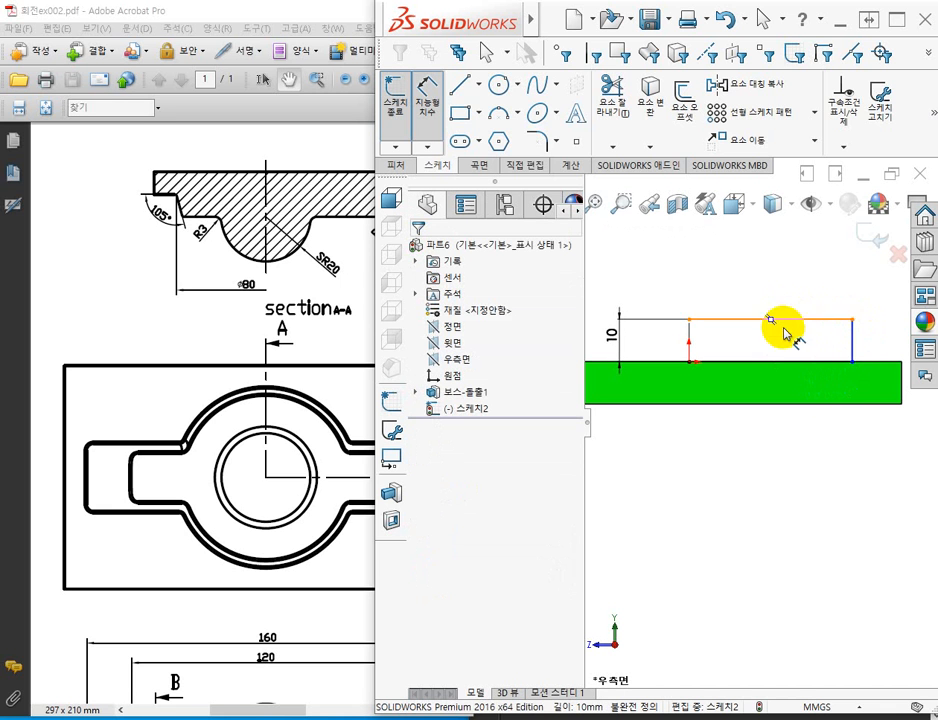
key("Escape")
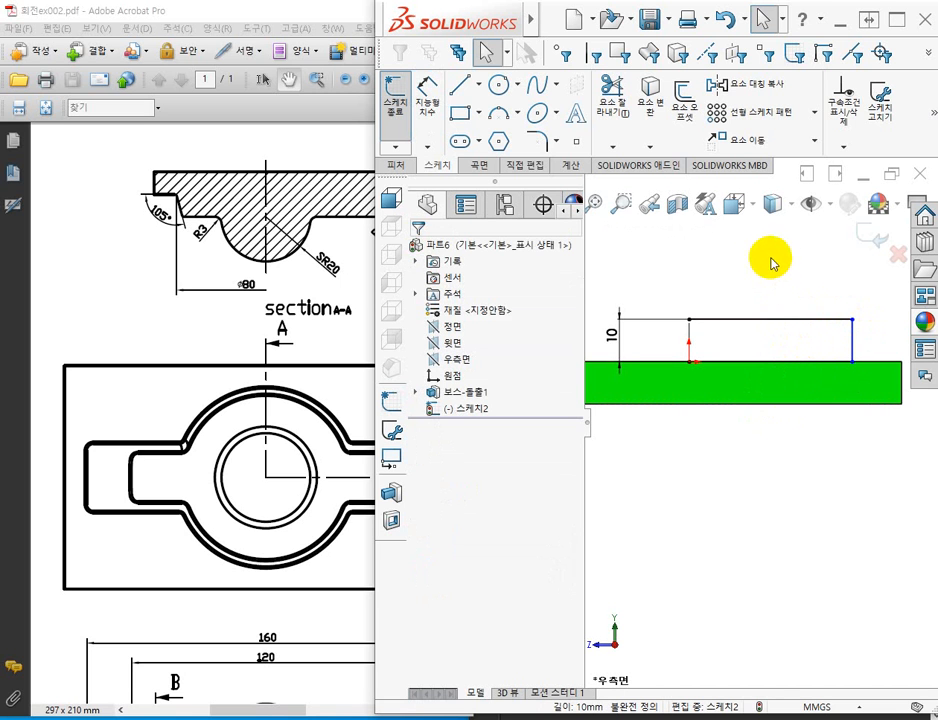
Turn on the display of sketch relations in the graphics area.
left_click(812, 210)
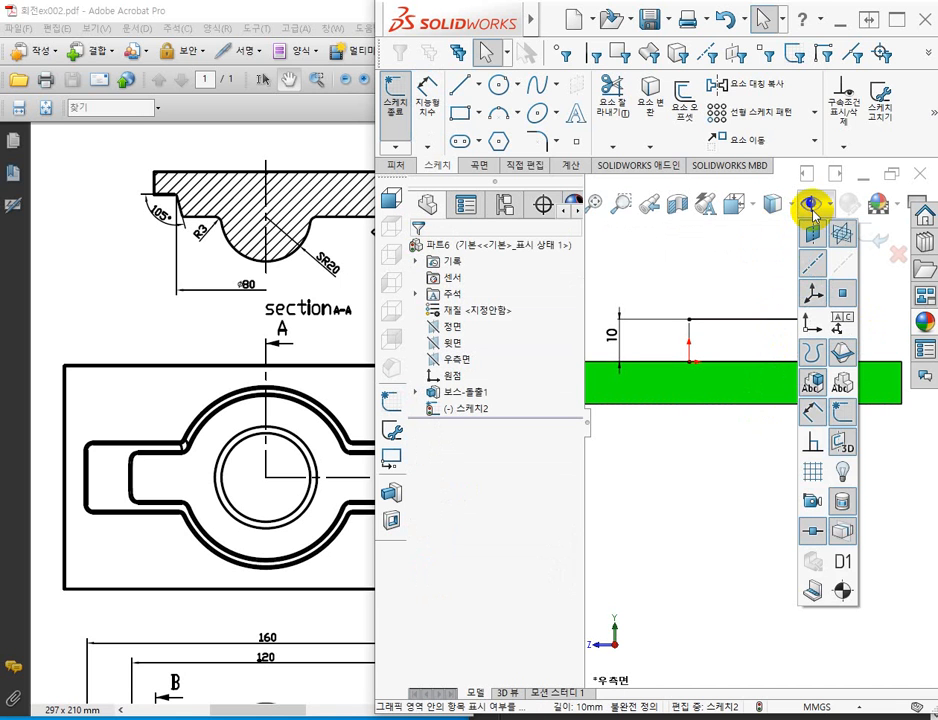
left_click(816, 449)
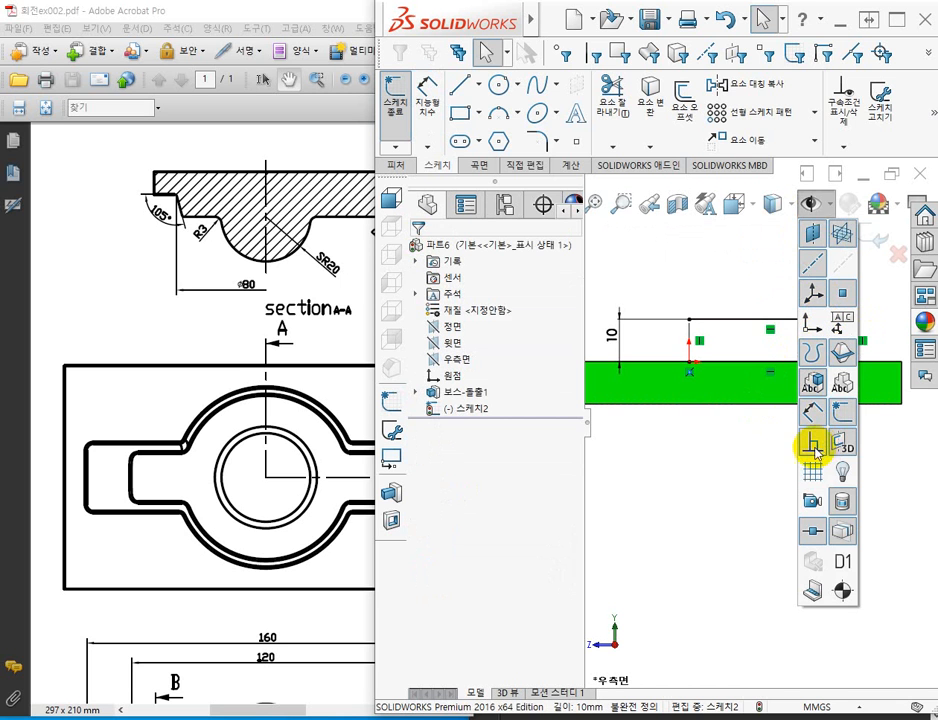
Delete the vertical relation on the rectangle's outer side and slant it by moving its upper corner inward to about 30.5 mm from the origin.
left_click(716, 285)
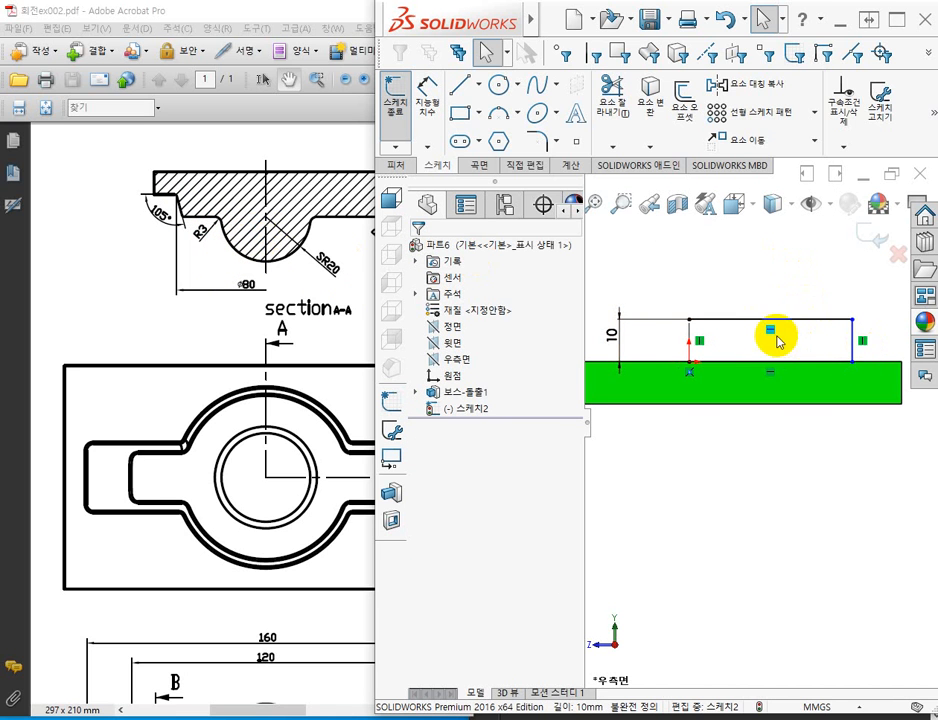
left_click(860, 340)
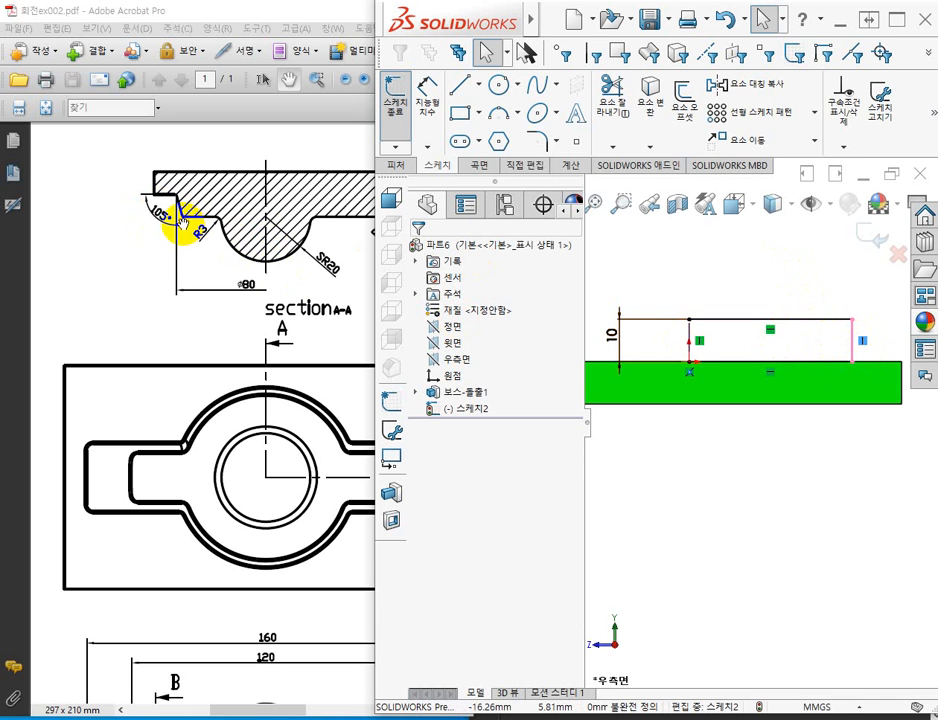
left_click(780, 259)
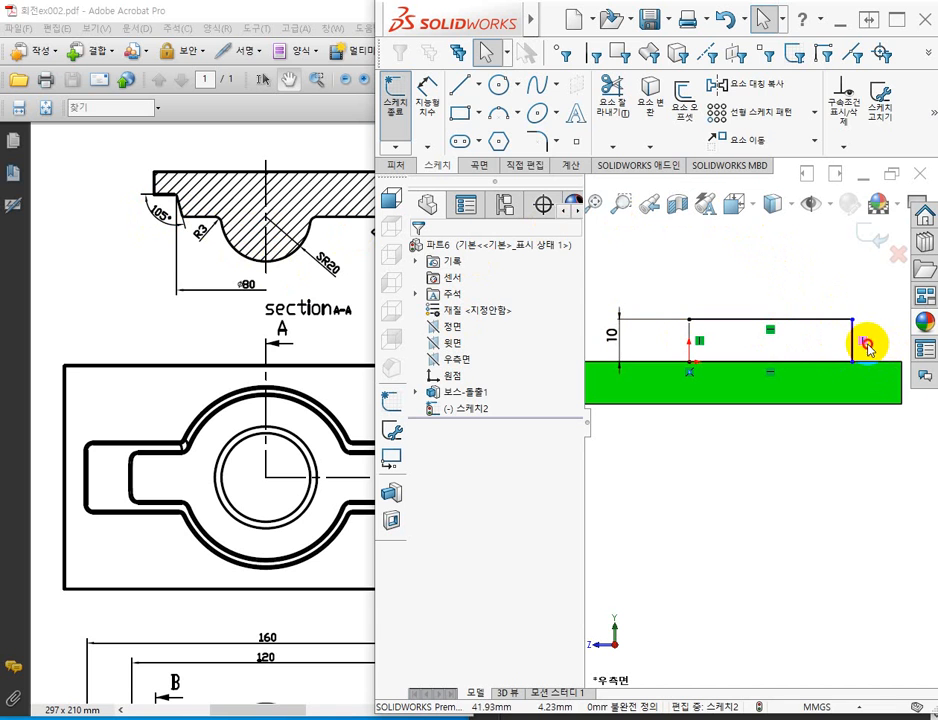
left_click(865, 343)
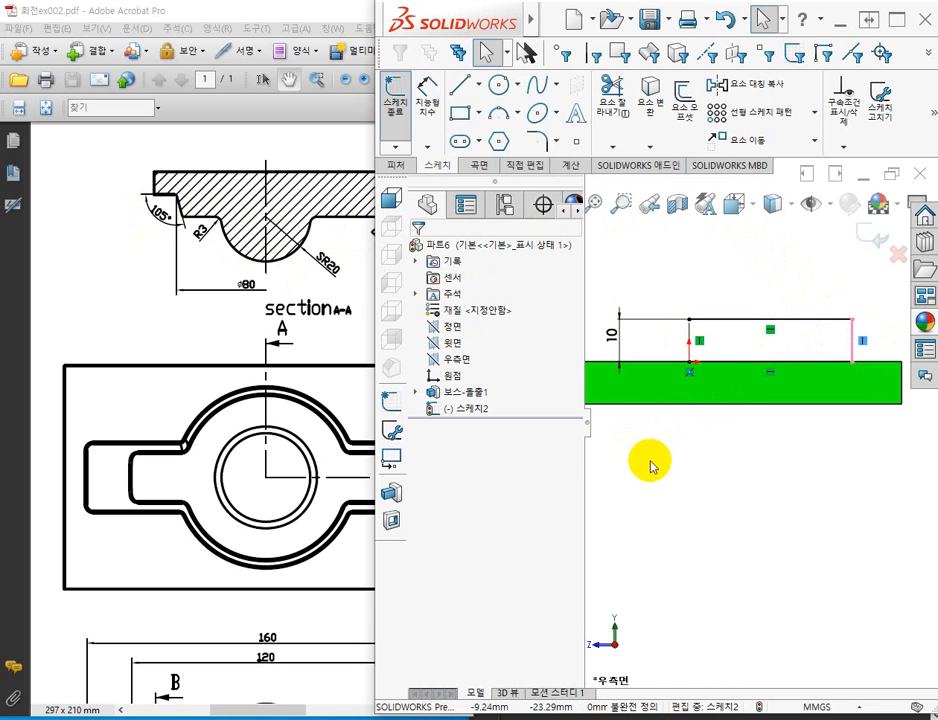
key("Delete")
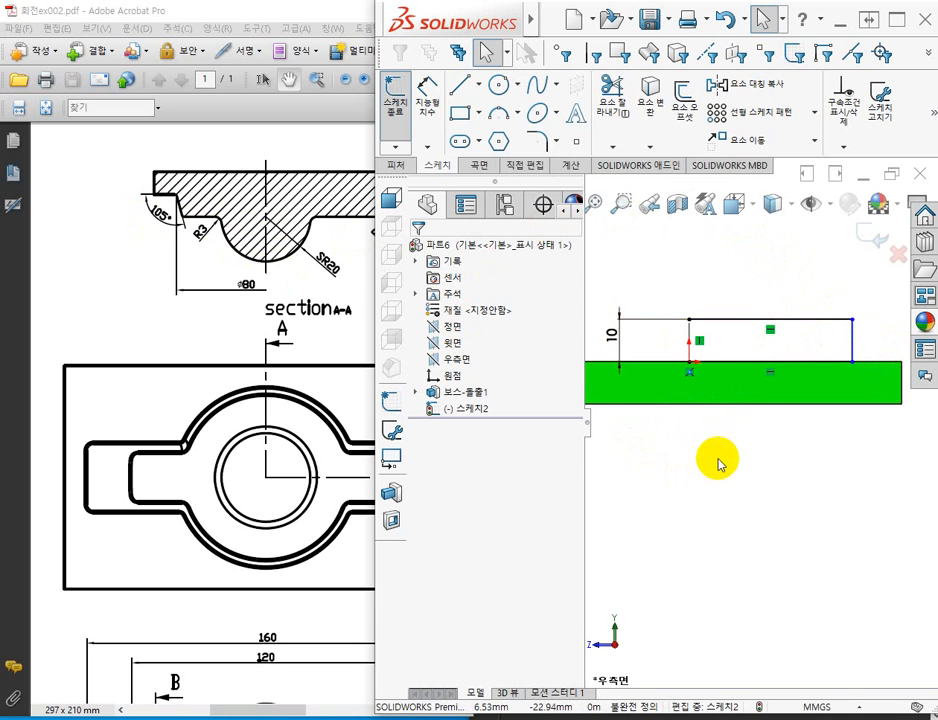
left_click_drag(851, 320, 817, 312)
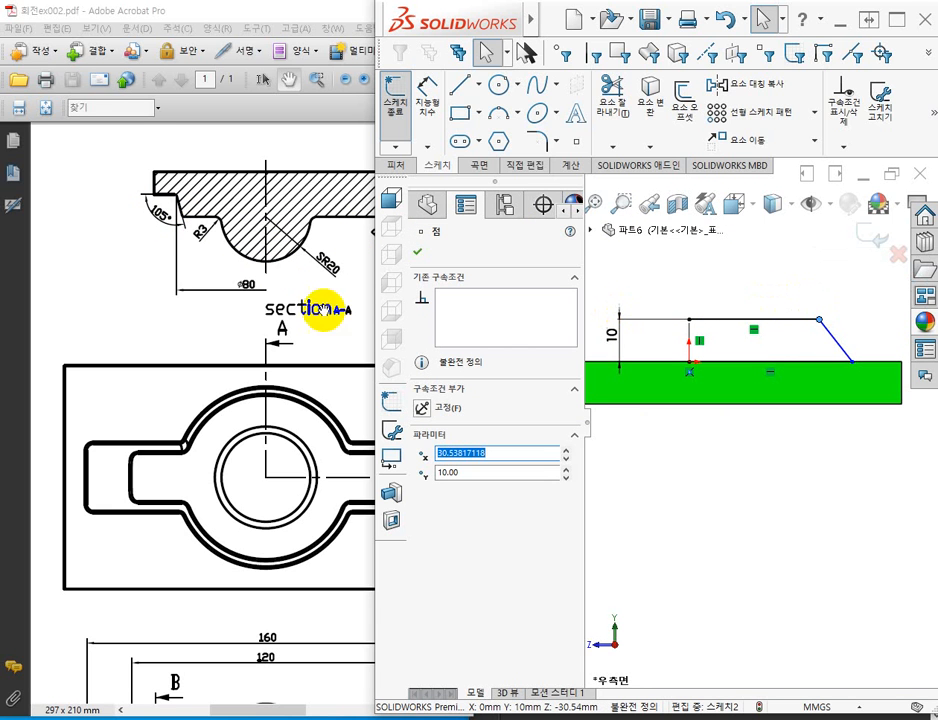
left_click(745, 290)
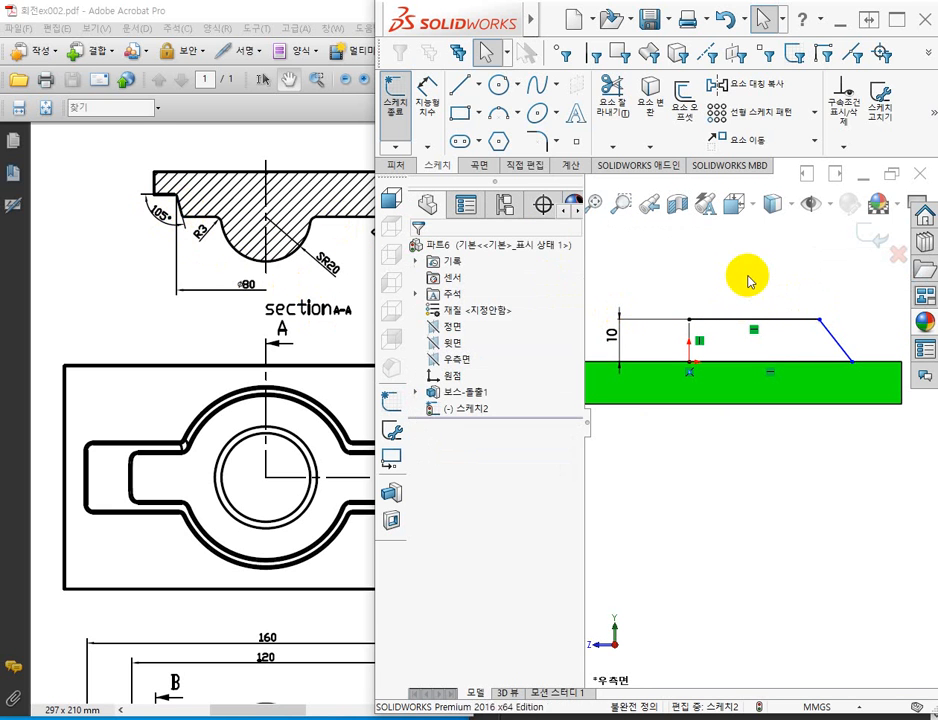
Dimension the outer angle between the slanted side and the plate's upper edge as 105°.
left_click(426, 88)
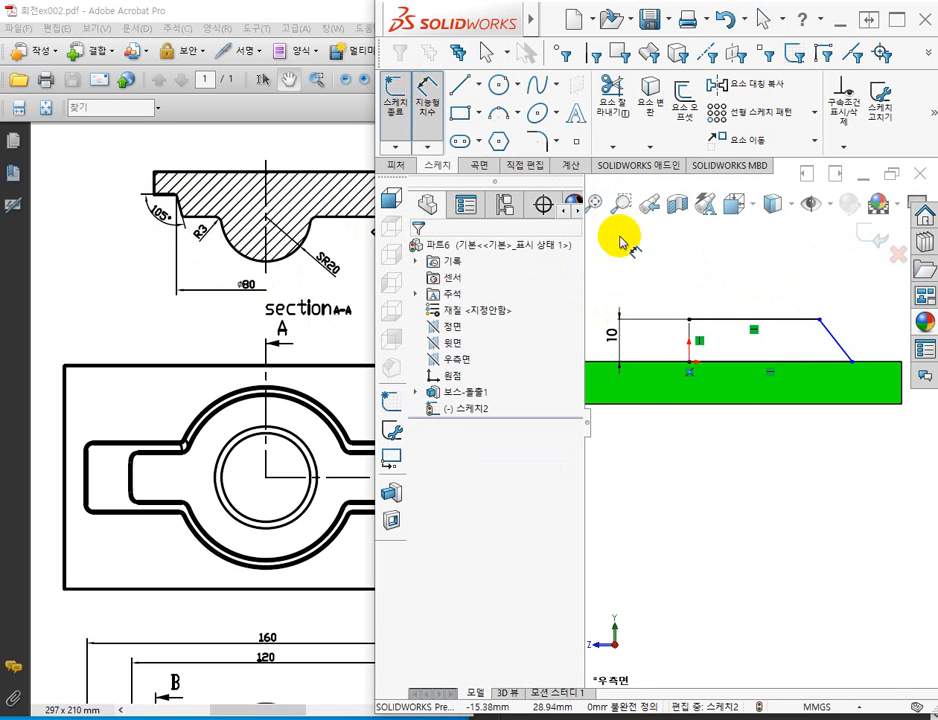
left_click(882, 366)
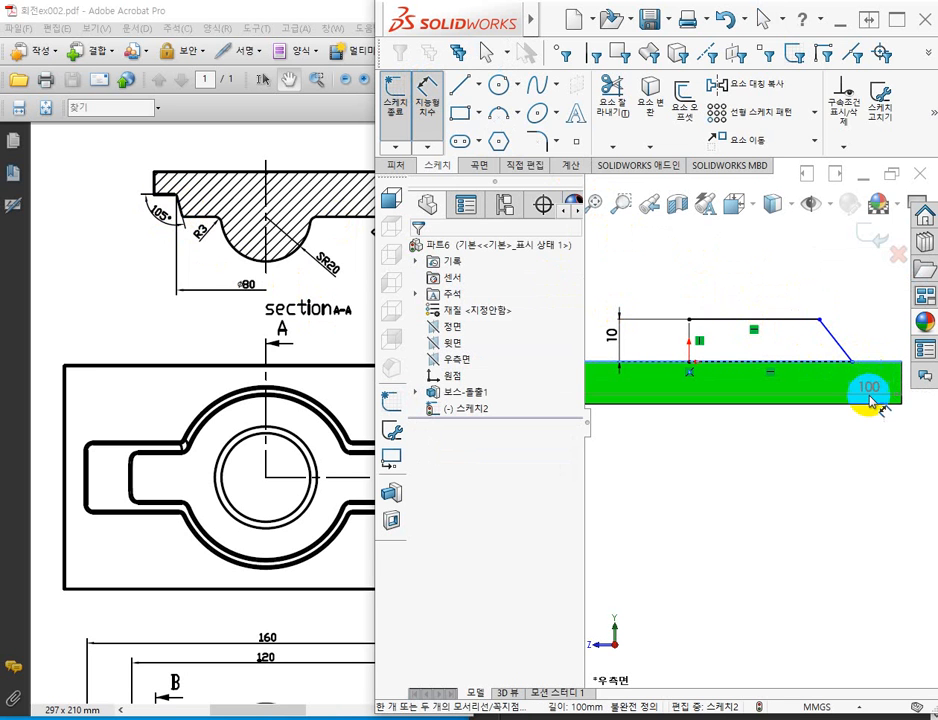
left_click(834, 340)
left_click(896, 312)
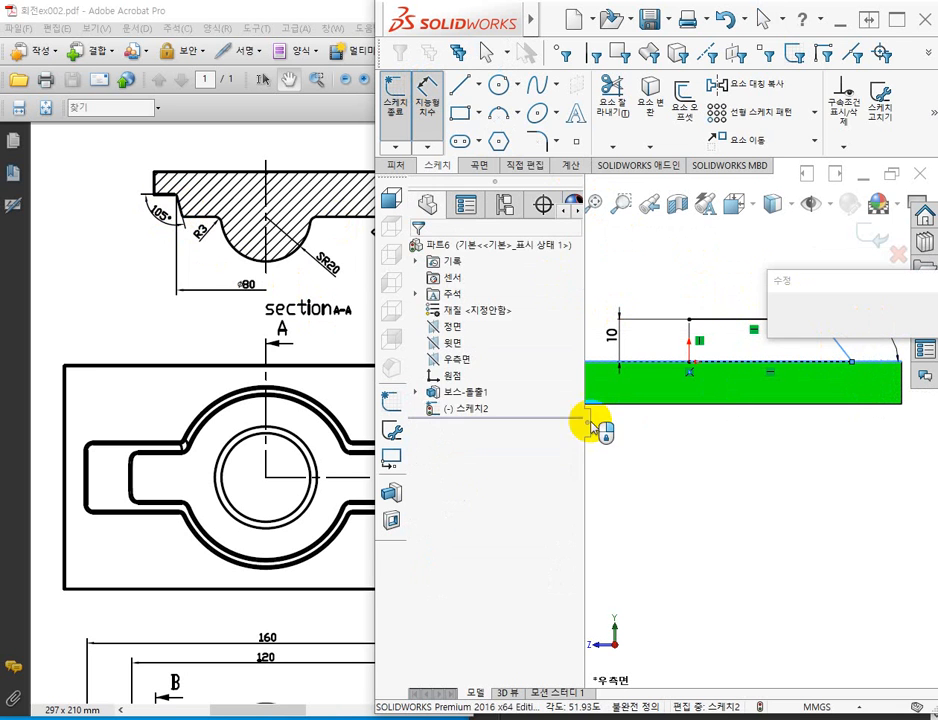
type("1")
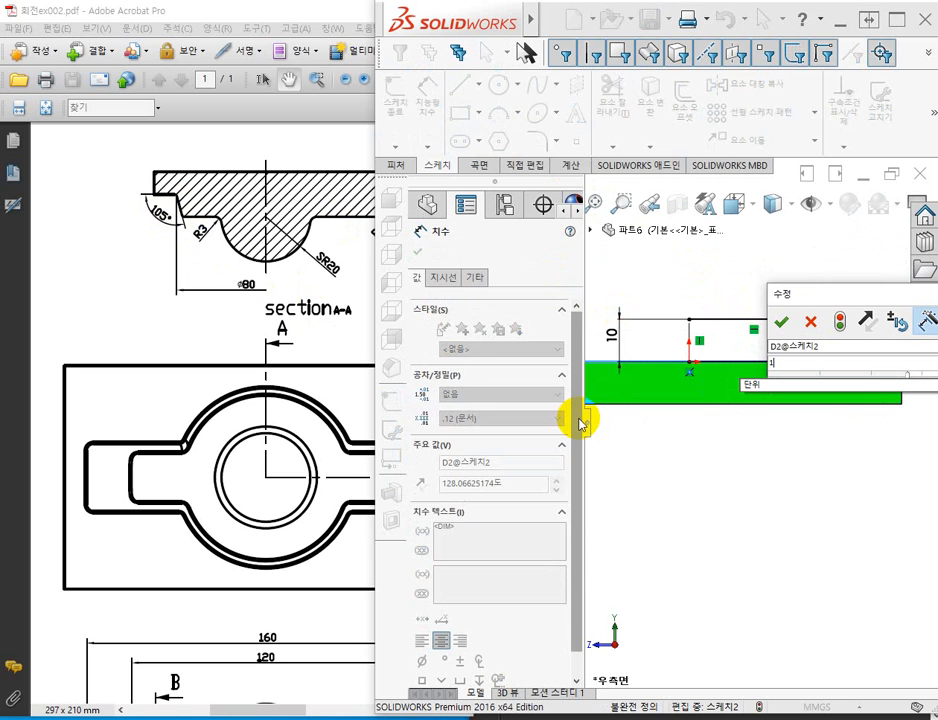
type("05")
key("Return")
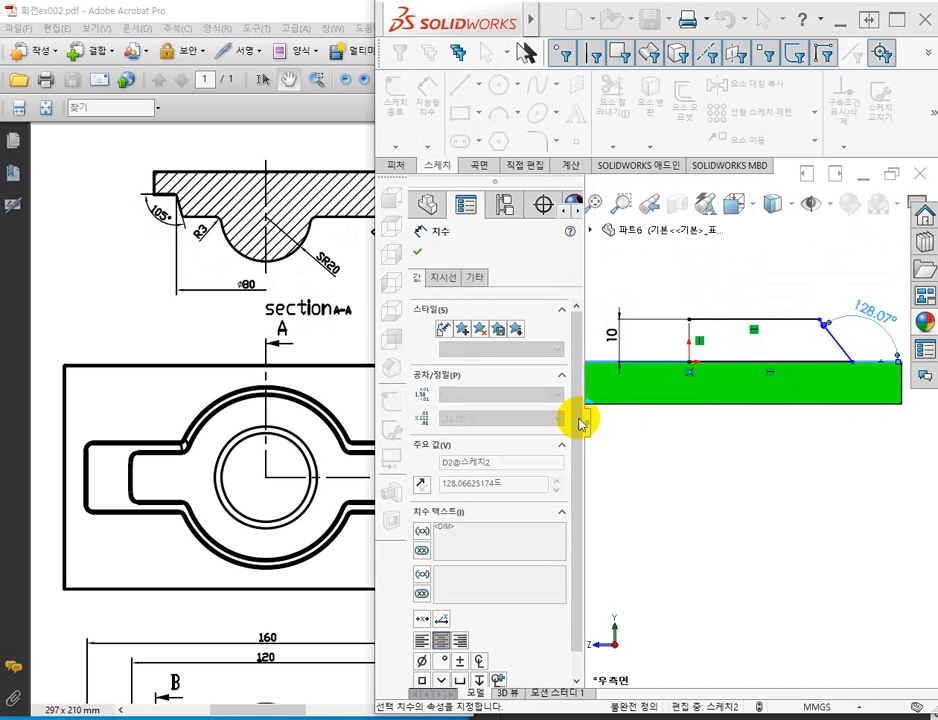
left_click(711, 518)
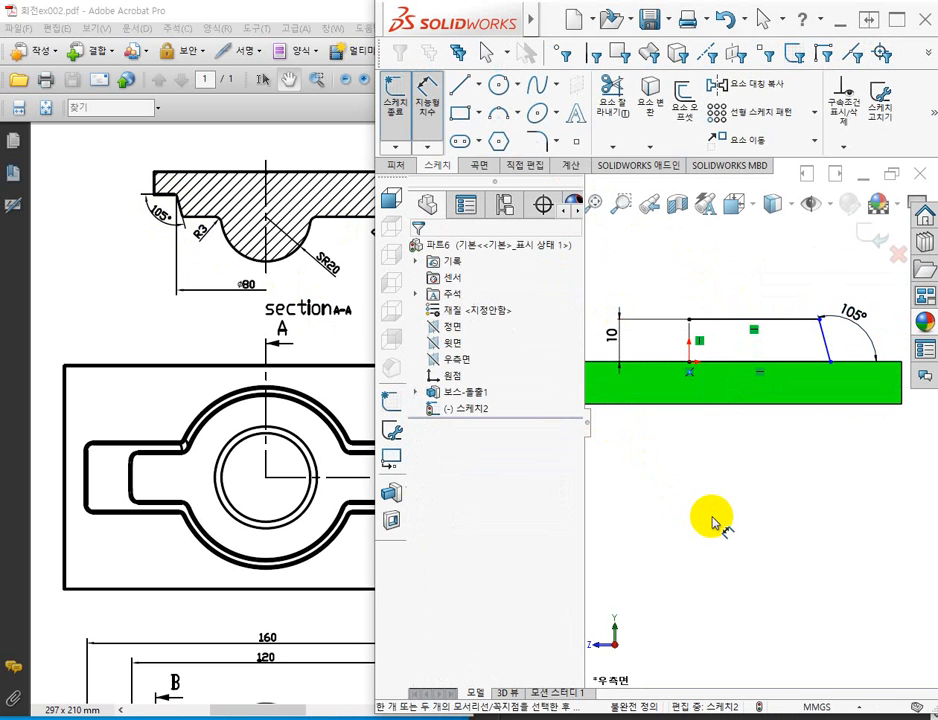
Dimension the slanted side's lower endpoint about the construction line as an 80 mm diameter and exit the sketch.
left_click(832, 361)
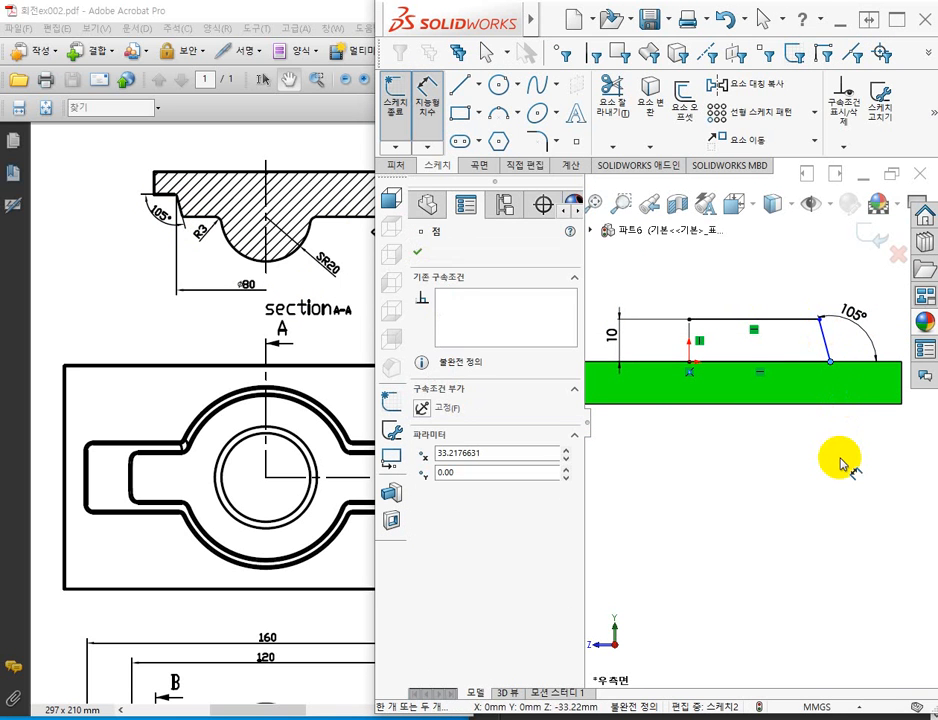
left_click(690, 333)
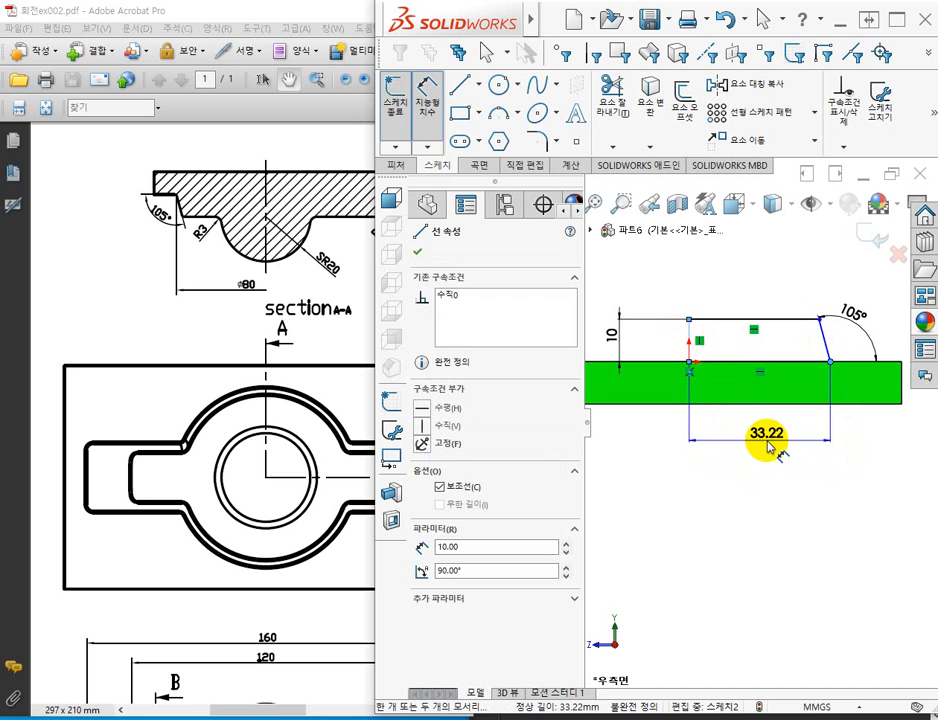
left_click(665, 472)
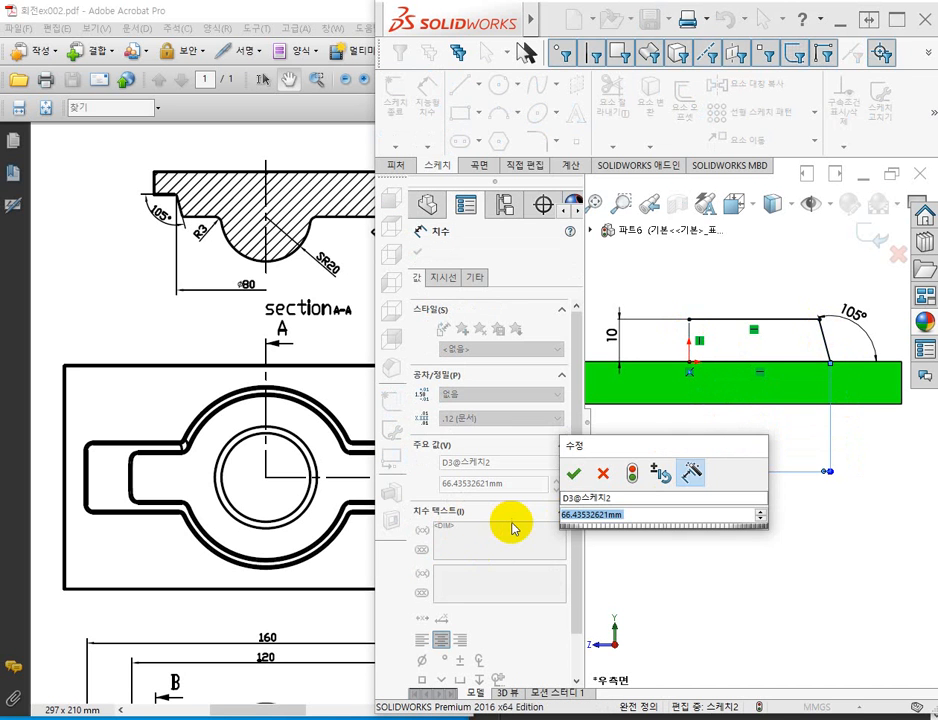
type("ㅎ")
key("Return")
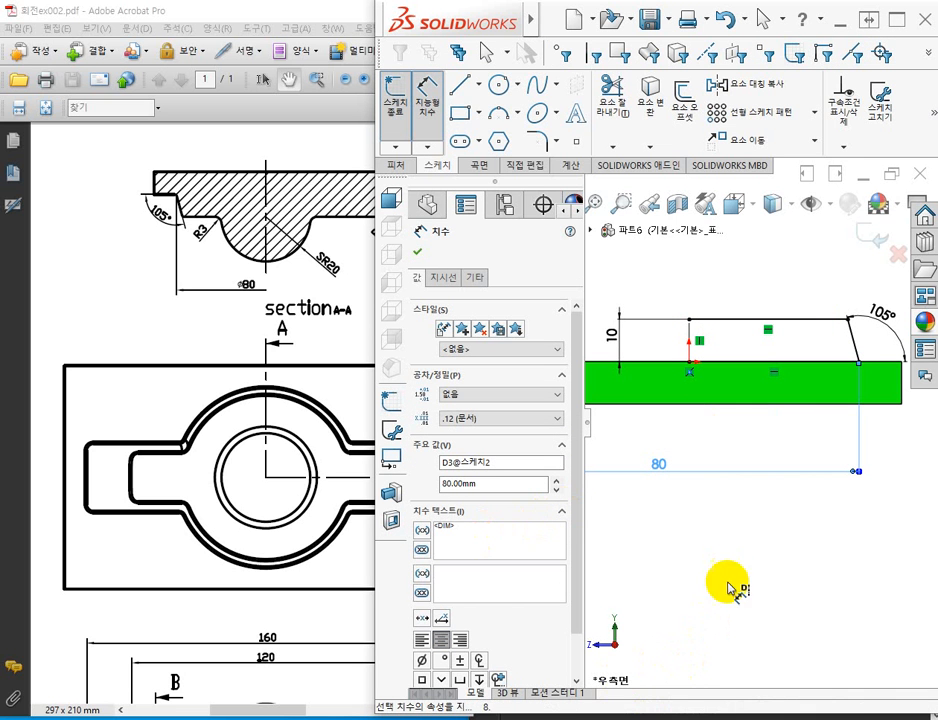
left_click(862, 240)
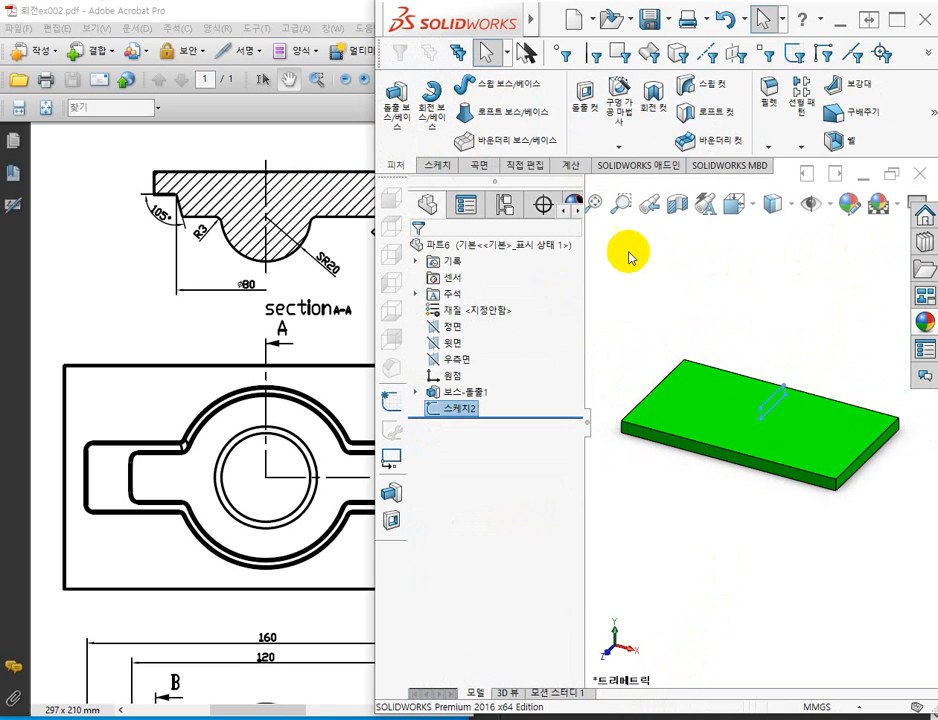
Revolve the profile 360° about the construction line as a boss, letting the open sketch be closed automatically and merging it with the plate.
left_click(437, 90)
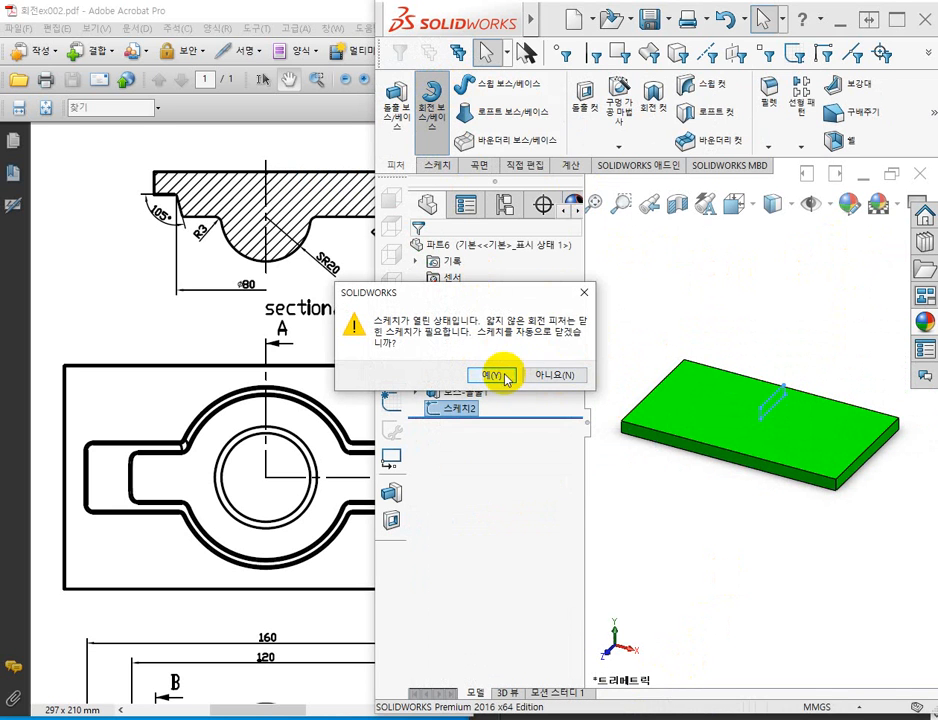
left_click(497, 376)
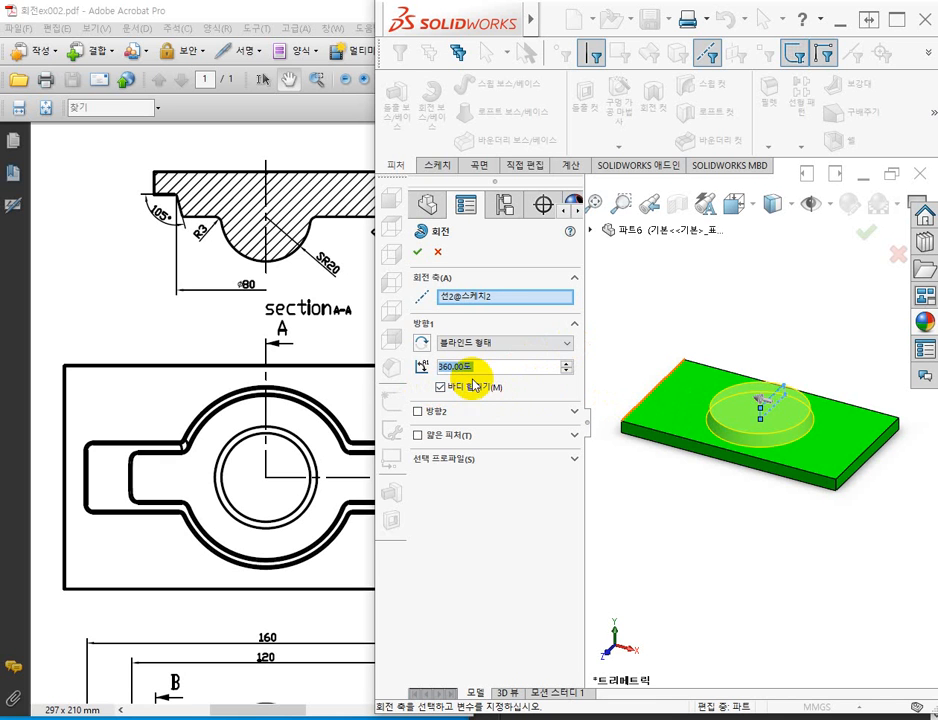
left_click(420, 256)
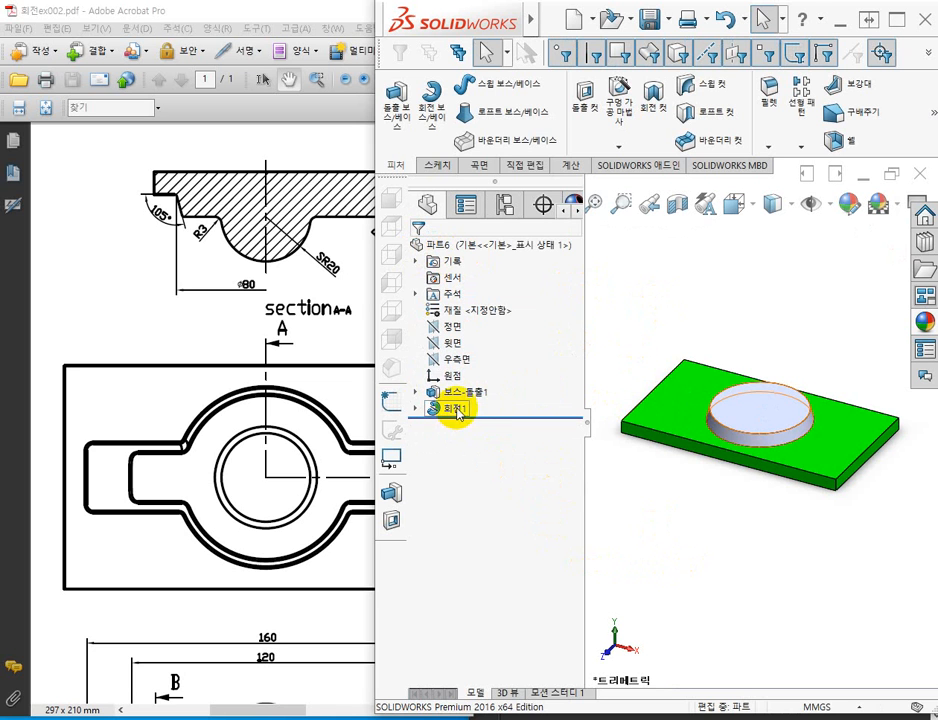
Change the appearance of the revolved boss feature to a bright cyan colour.
left_click(458, 408)
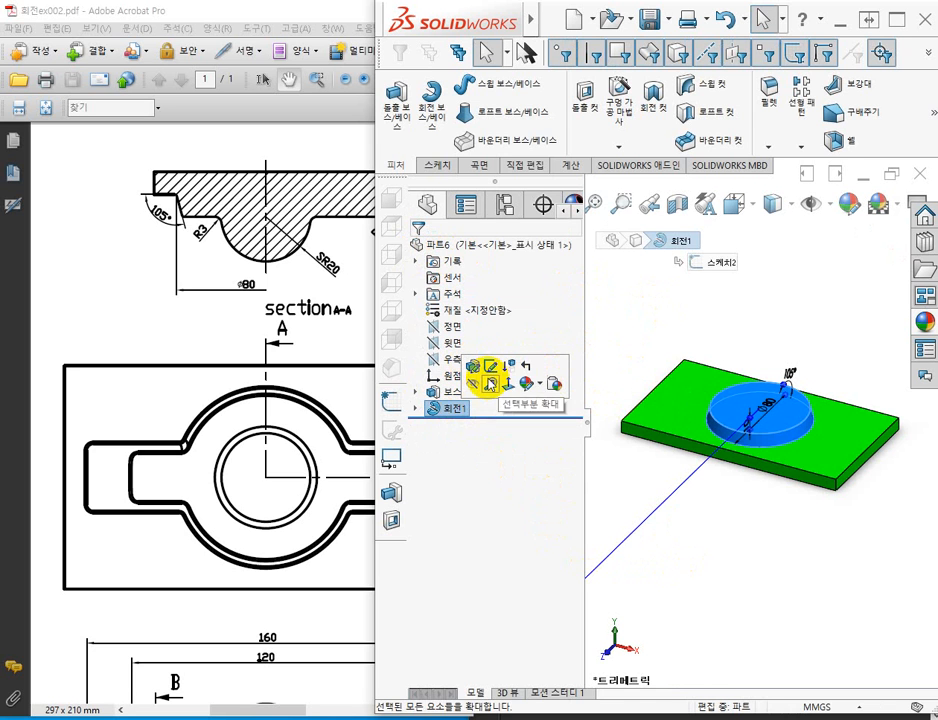
left_click(526, 383)
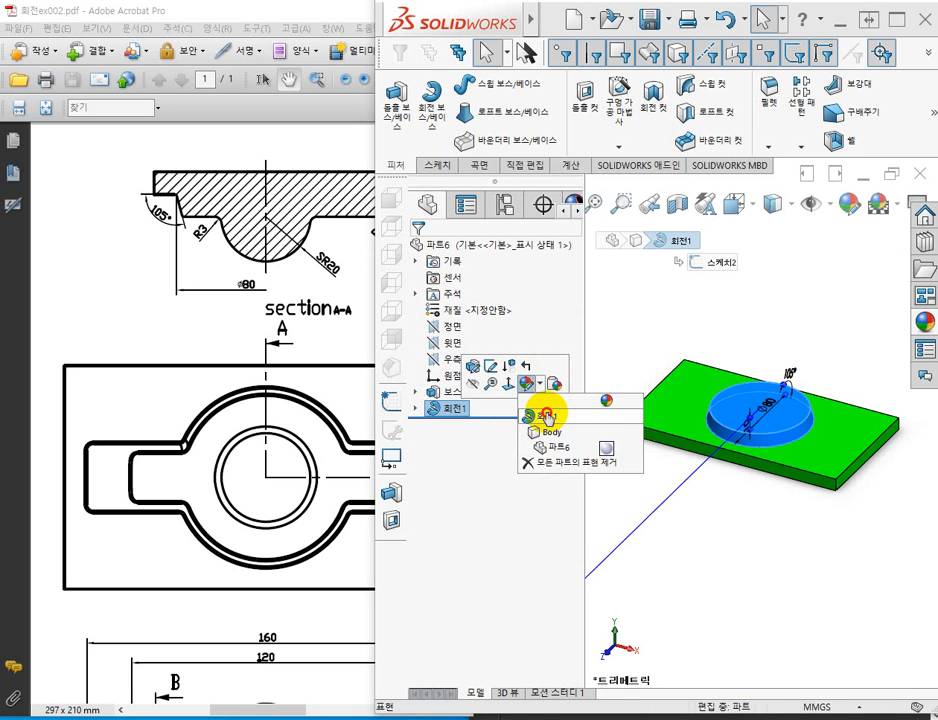
left_click(546, 413)
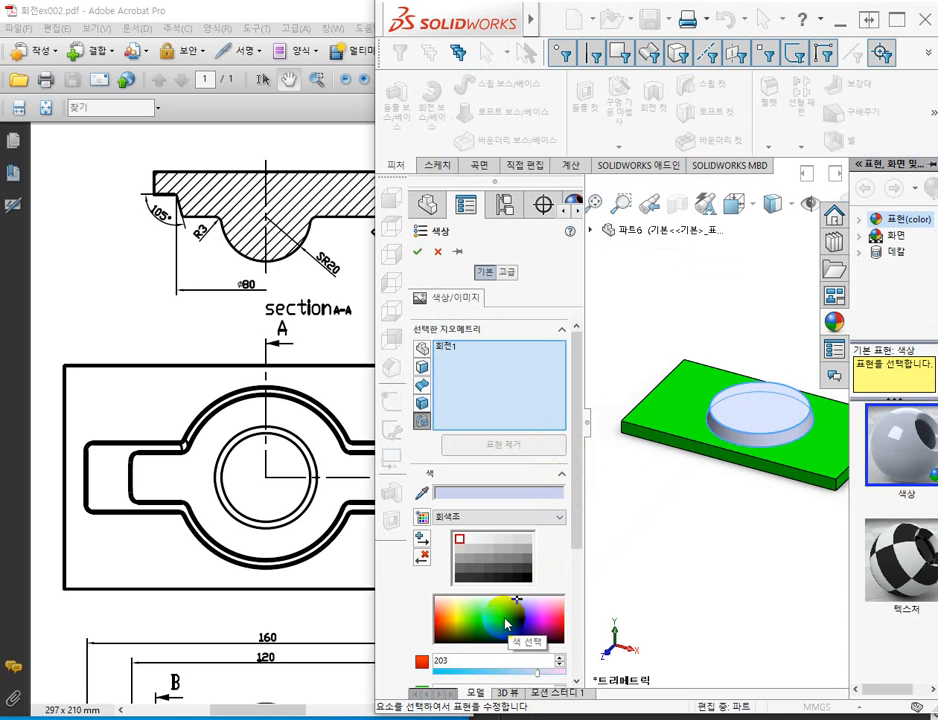
left_click(500, 616)
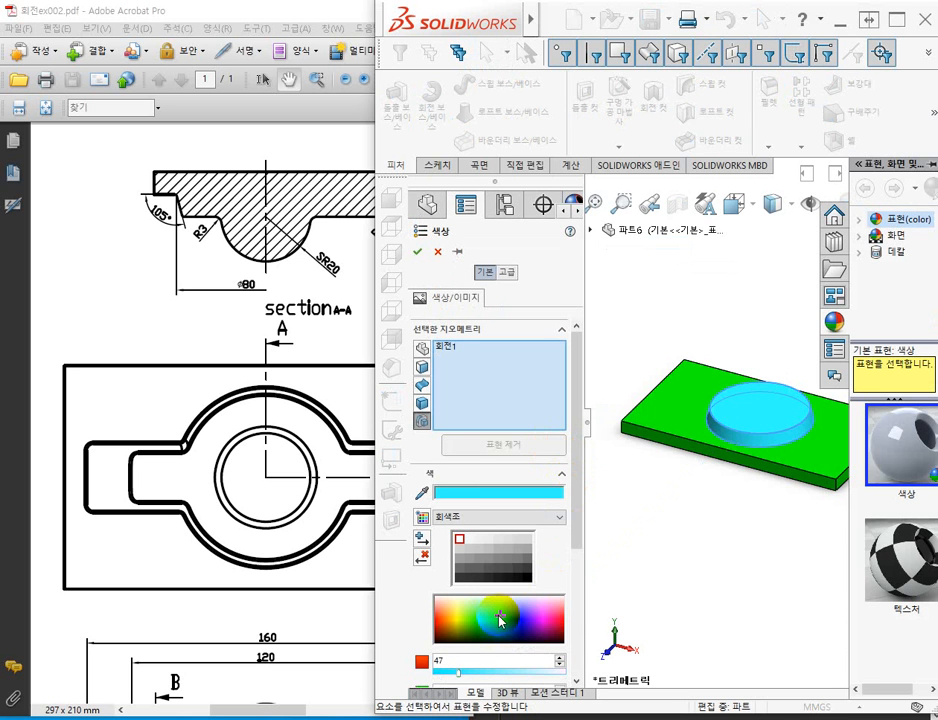
left_click(418, 253)
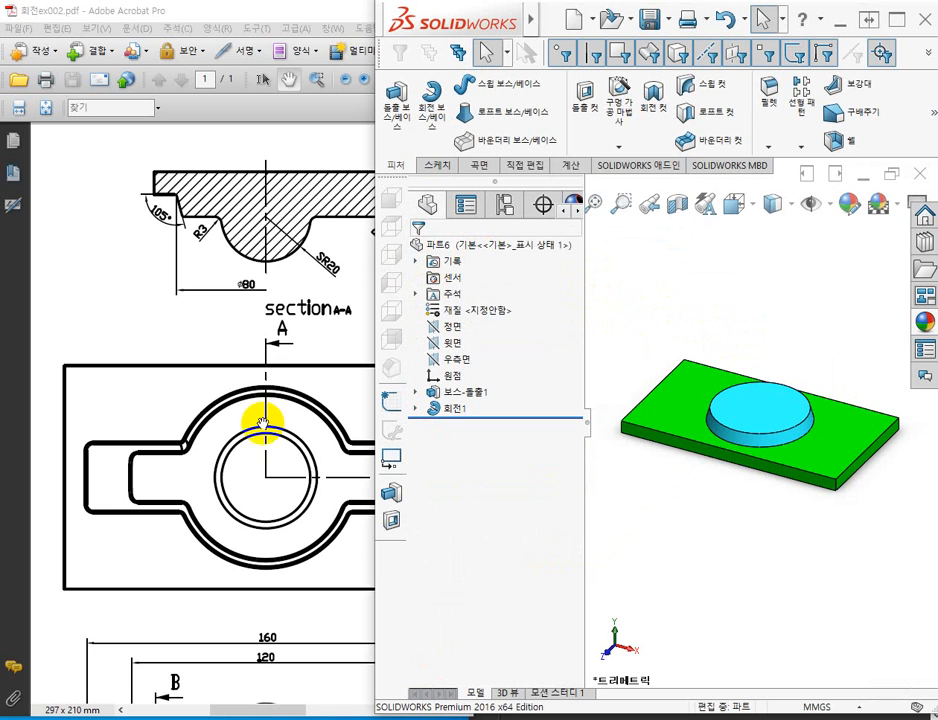
Examine the PDF drawing's plan, isometric, side and section B-B views for the shape and dimensions of the rounded arms beside the boss.
left_click(160, 343)
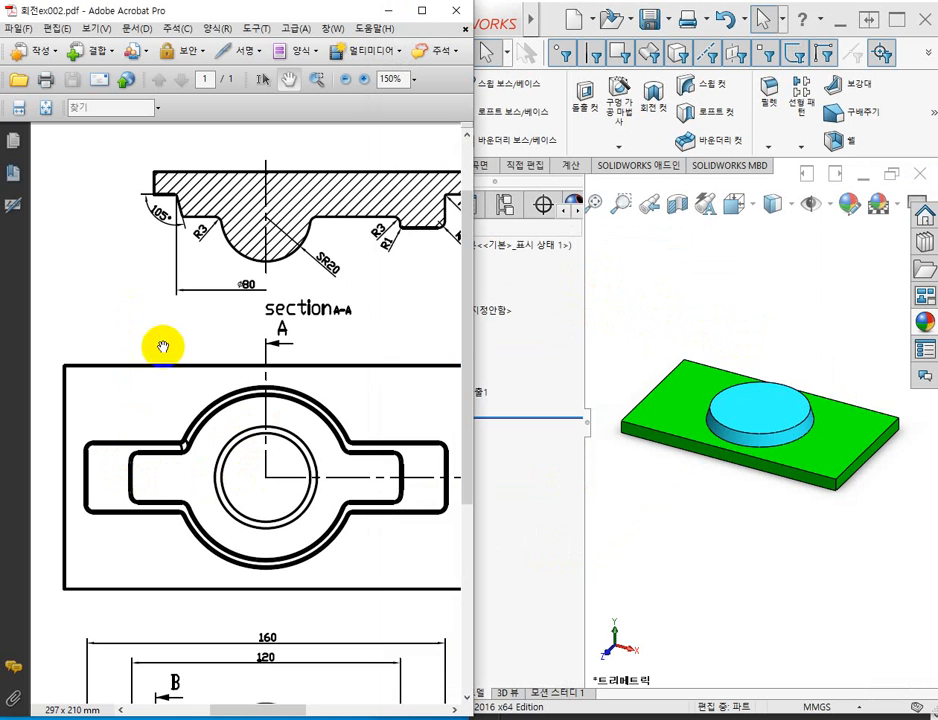
mouse_move(440, 446)
left_mouse_down()
mouse_move(394, 448)
mouse_move(331, 432)
left_mouse_up()
scroll(338, 458, "down", 2, "ctrl")
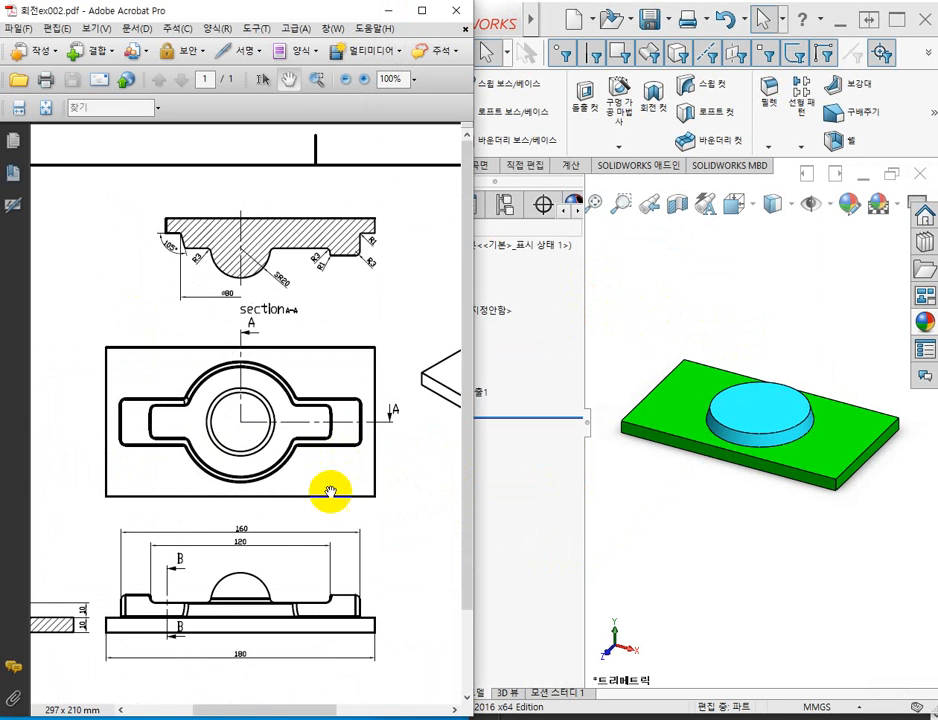
left_click_drag(329, 490, 59, 523)
left_click_drag(302, 400, 282, 427)
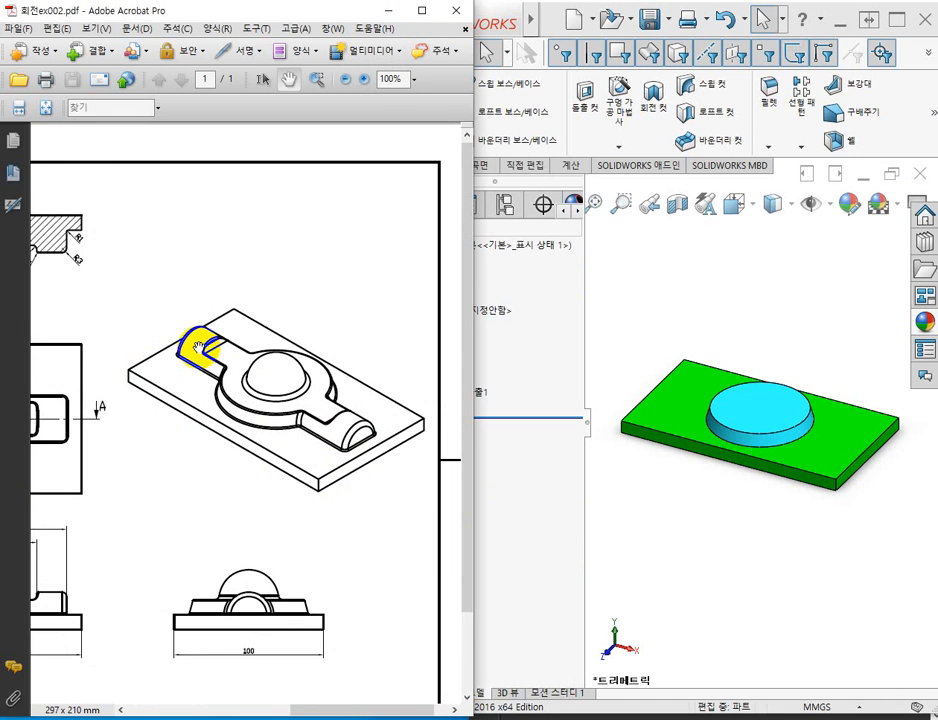
left_click_drag(127, 448, 360, 467)
left_click_drag(273, 468, 247, 419)
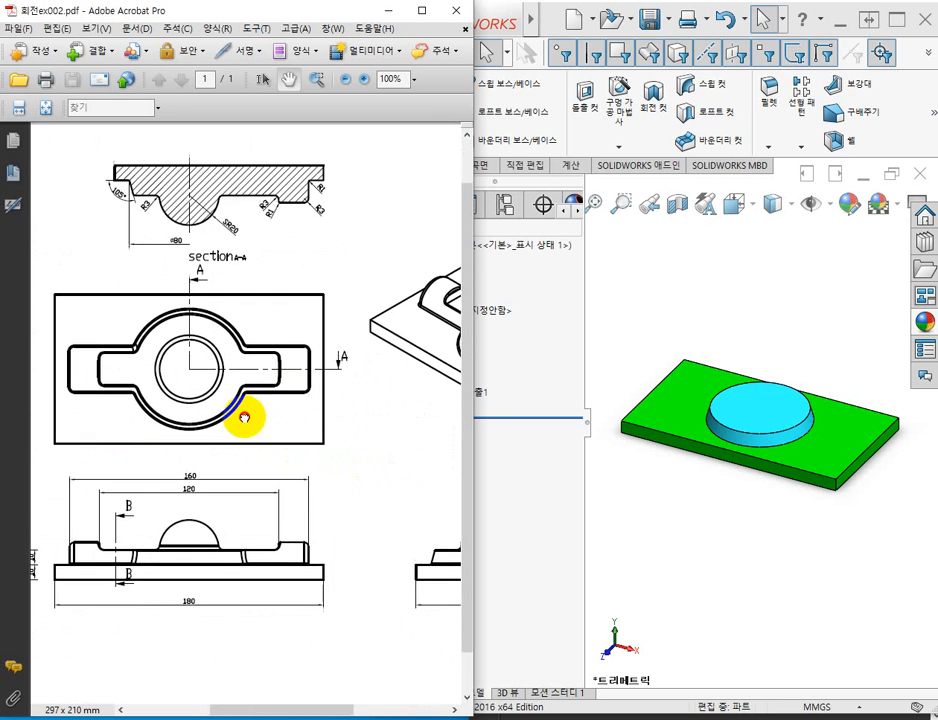
left_click_drag(311, 486, 291, 466)
scroll(291, 465, "down", 2, "ctrl")
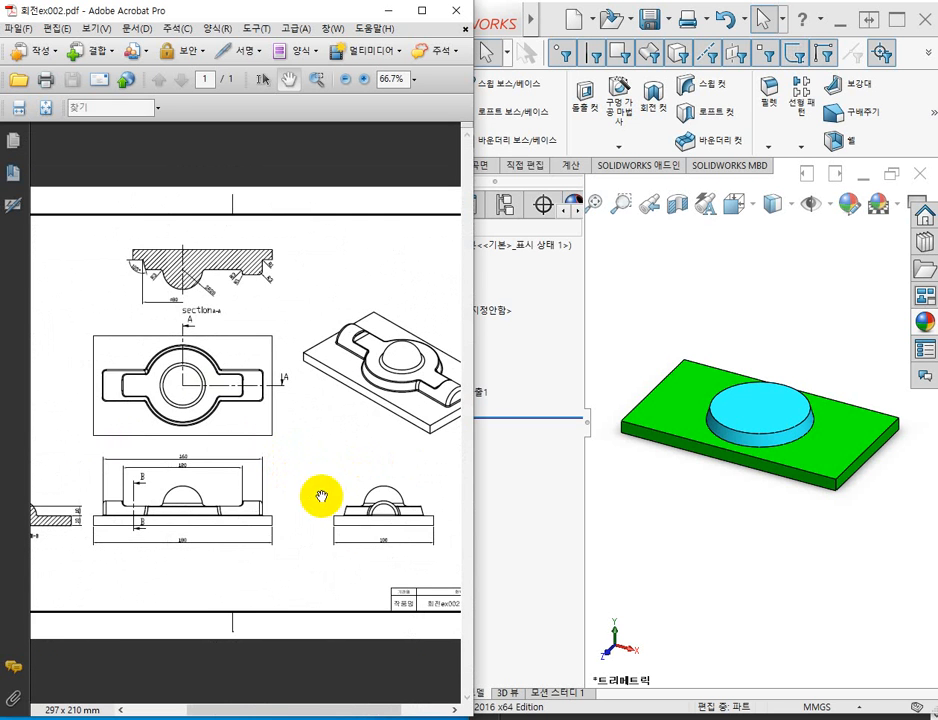
scroll(384, 538, "up", 3, "ctrl")
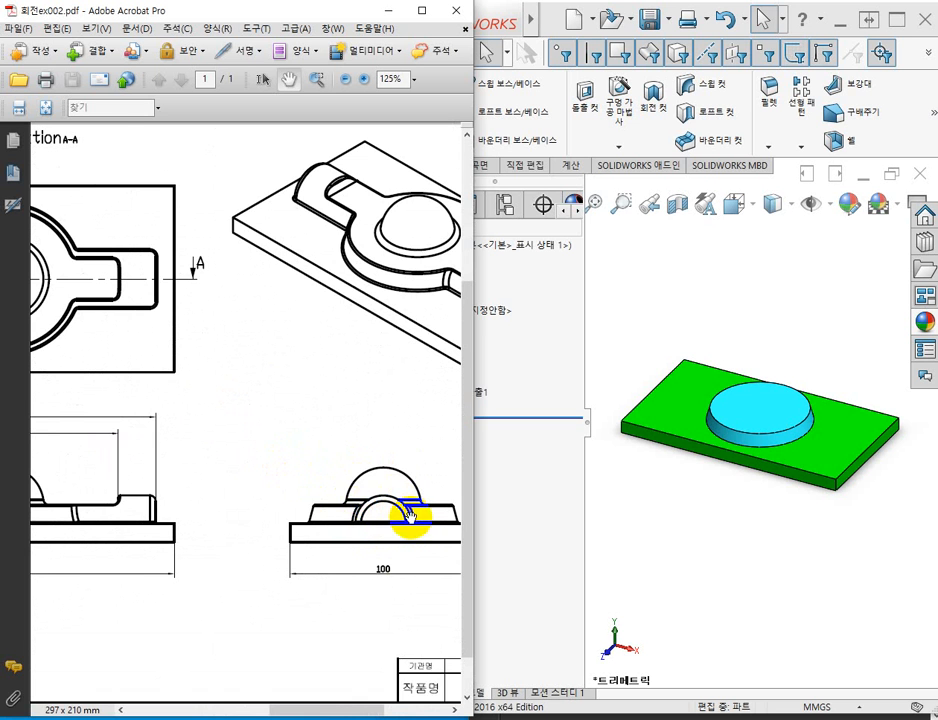
left_click_drag(131, 488, 402, 463)
left_click_drag(158, 469, 348, 459)
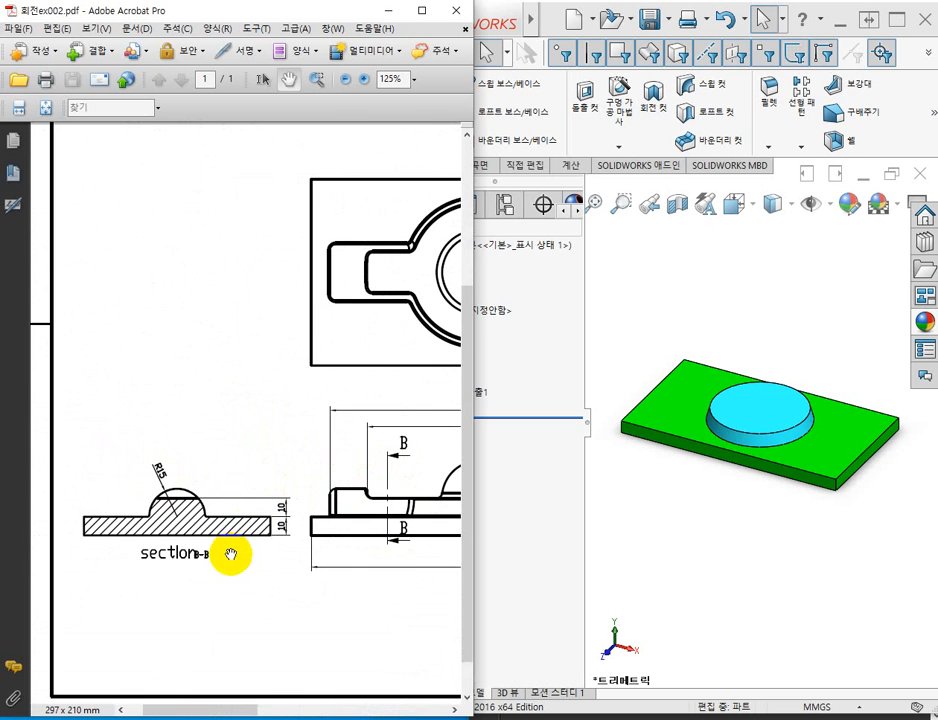
left_click_drag(278, 523, 256, 519)
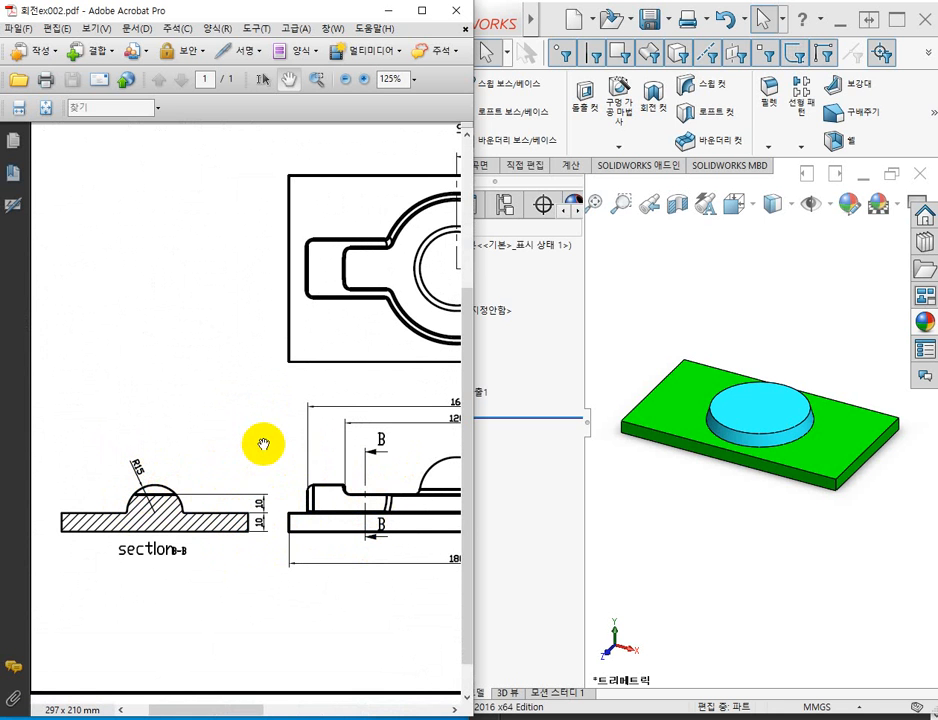
left_click_drag(262, 444, 112, 451)
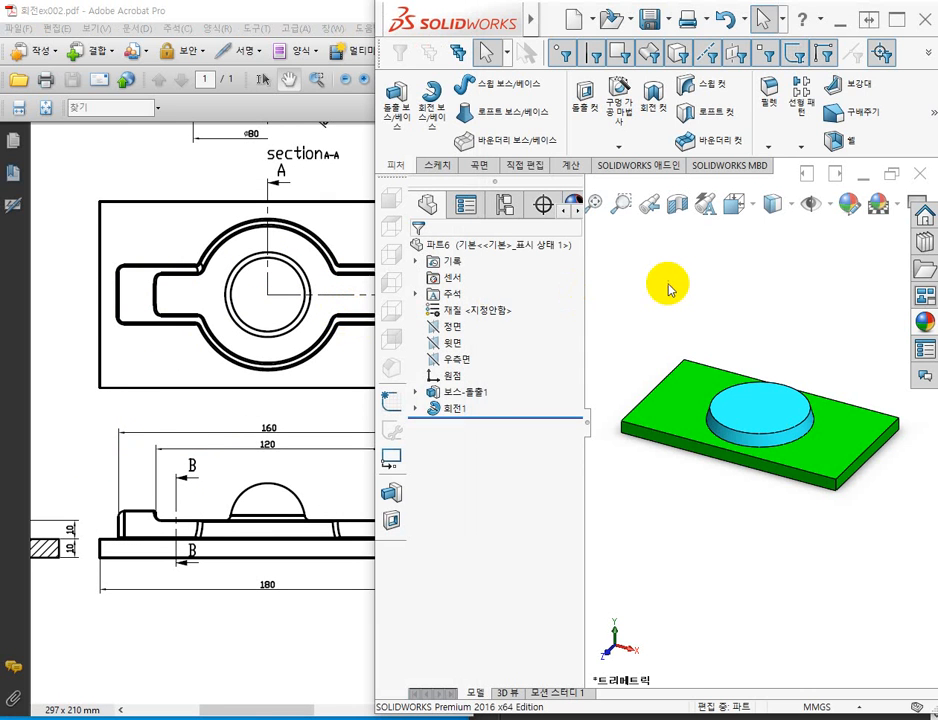
Start a new sketch on the top face of the green plate.
left_click(620, 290)
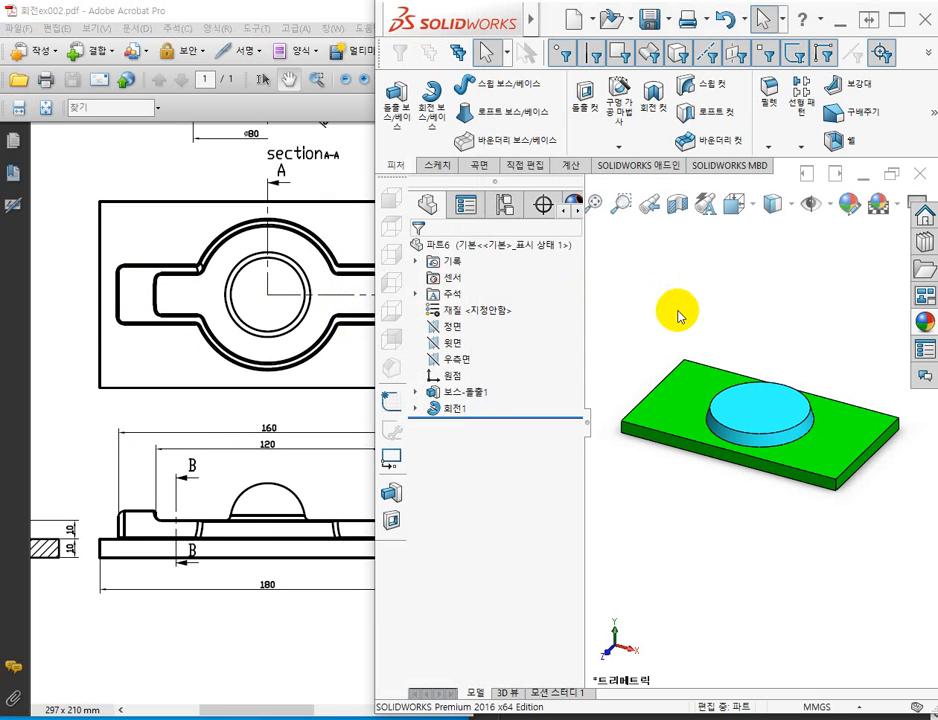
left_click(840, 441)
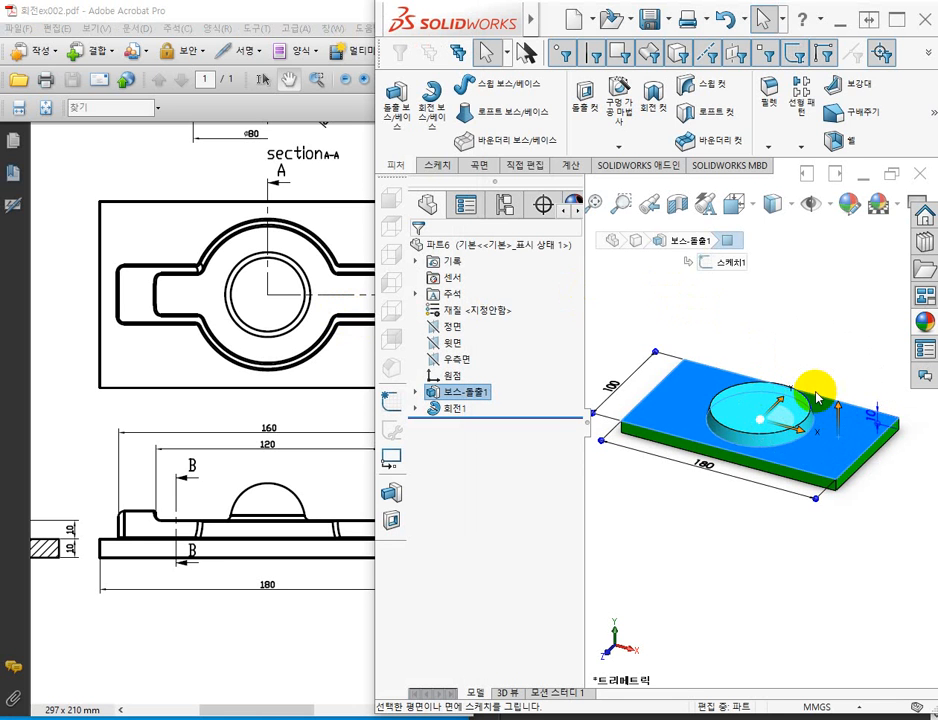
left_click(833, 434)
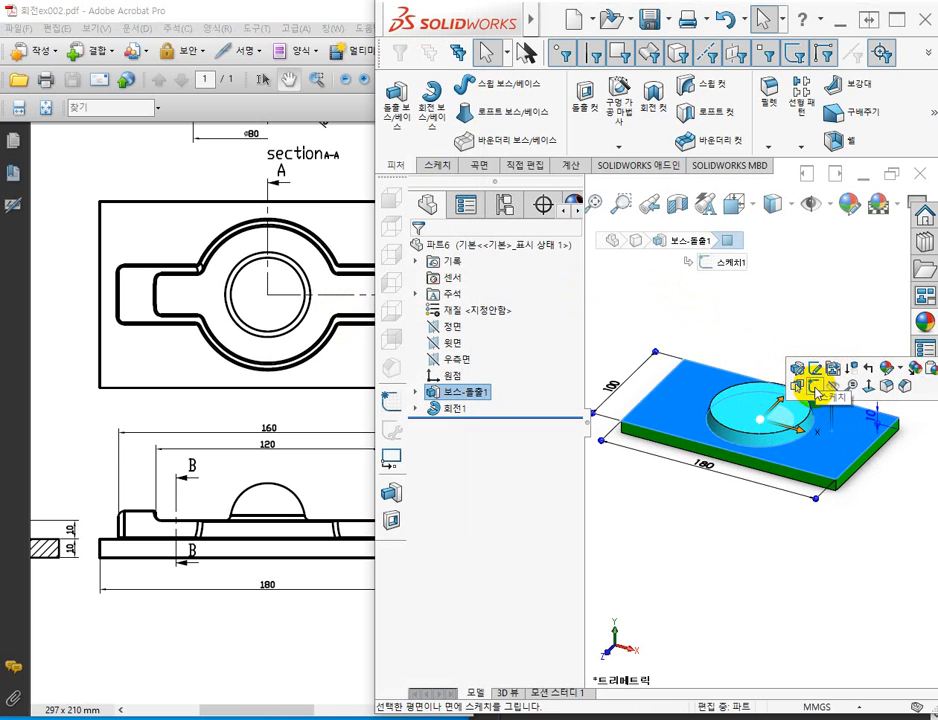
left_click(815, 386)
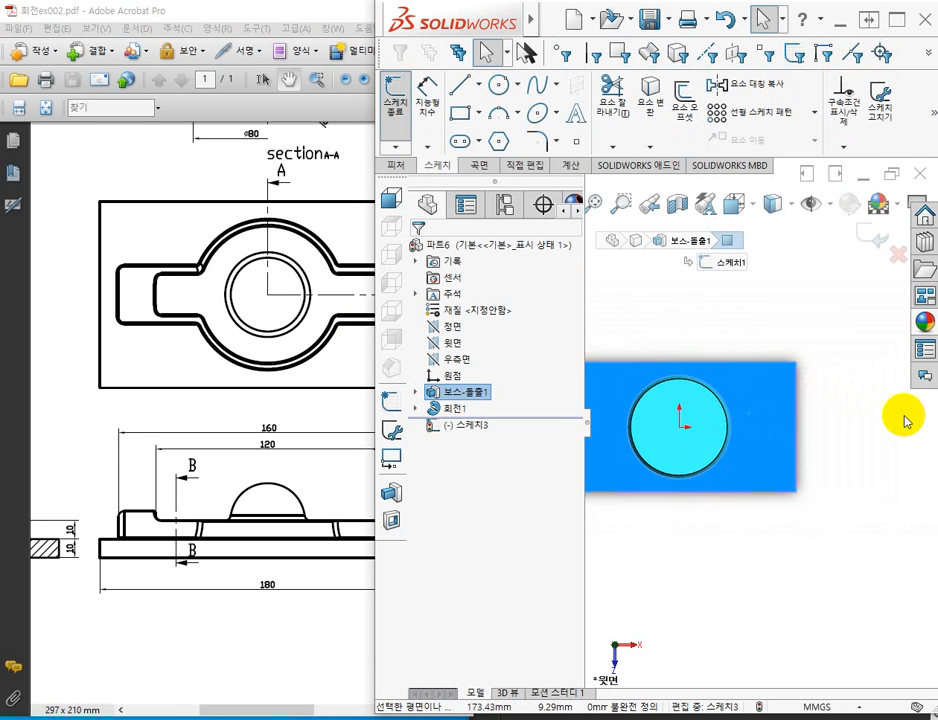
left_click(718, 345)
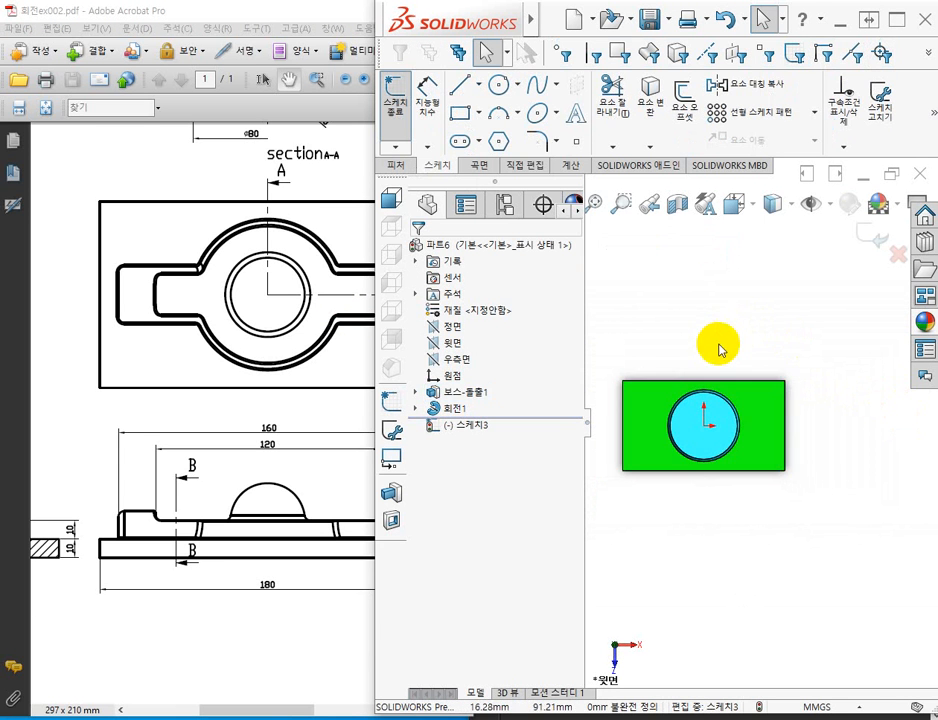
Sketch a corner rectangle about 133 by 19 mm lengthwise across the round boss, with its lower side near the origin.
left_click(463, 118)
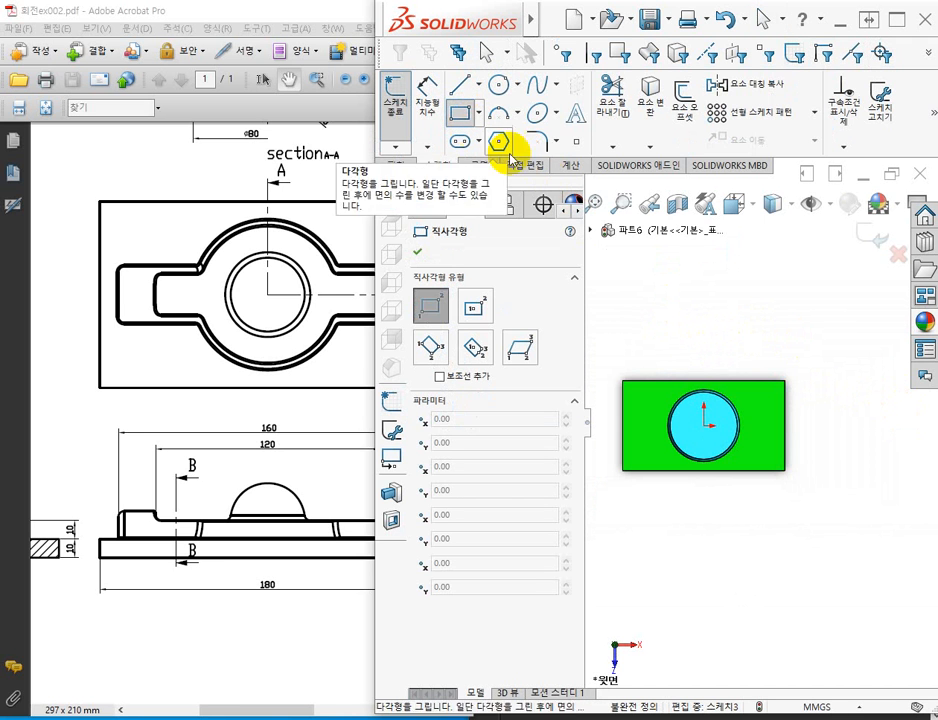
left_click(642, 409)
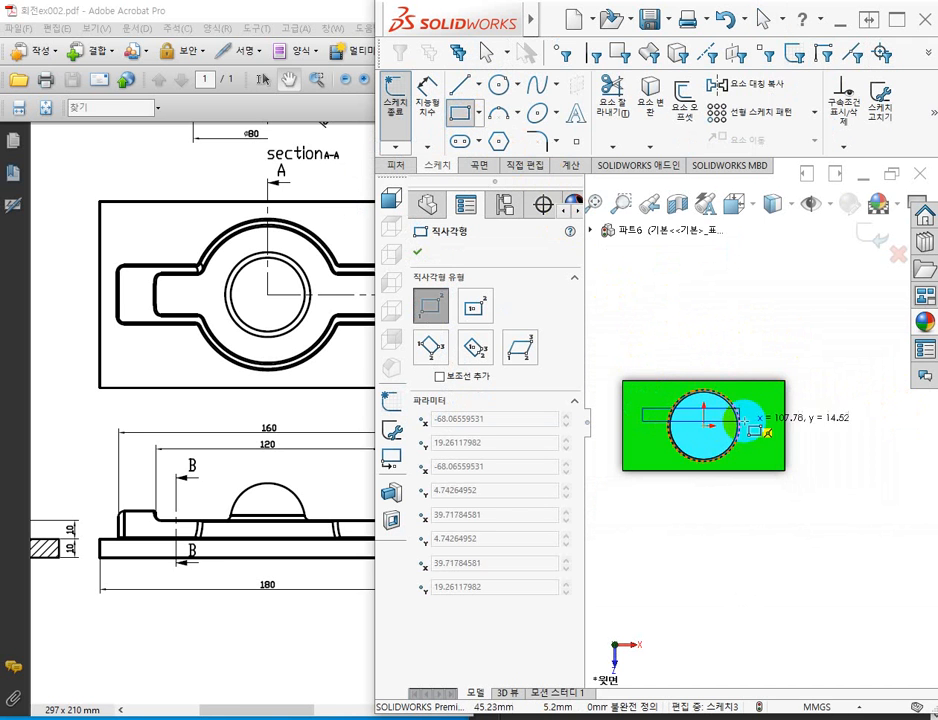
left_click(763, 426)
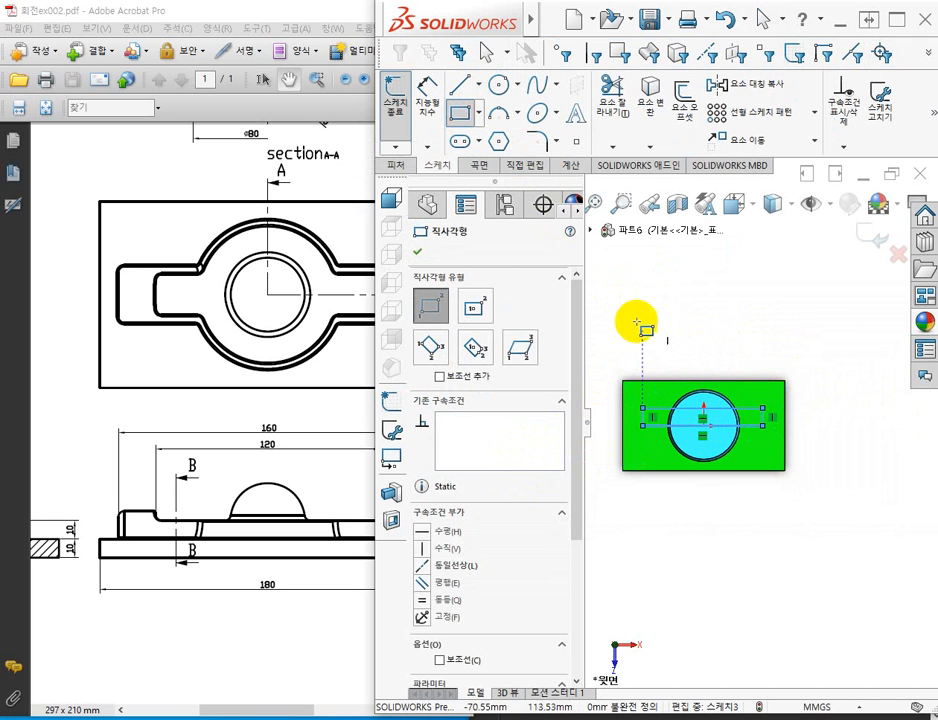
left_click(418, 251)
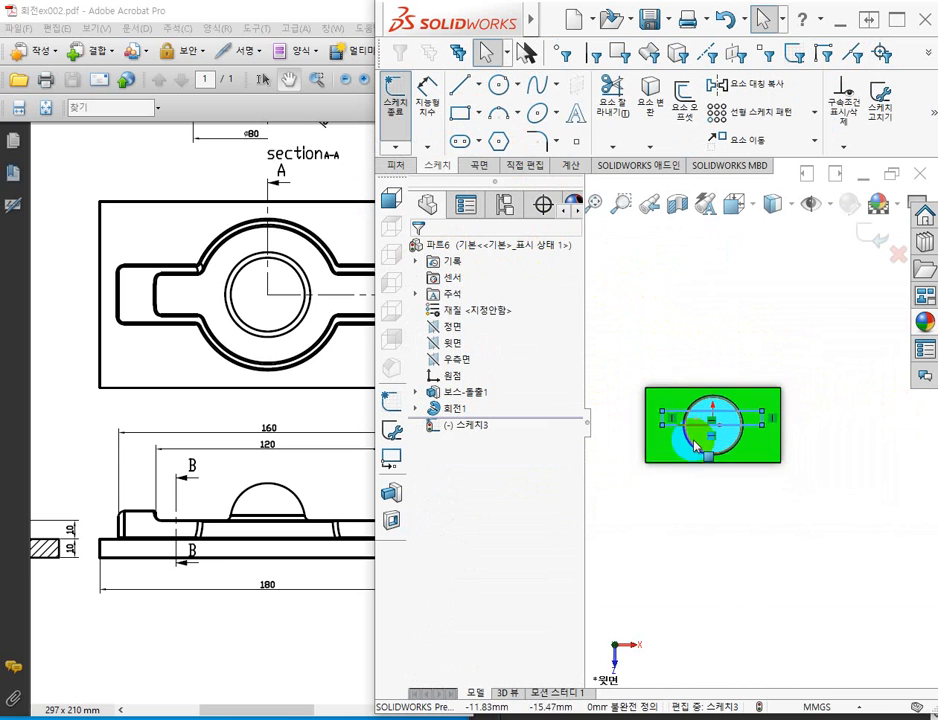
Pull the rectangle's lower long side off the origin and add a midpoint relation between that side and the origin.
scroll(730, 426, "down", 5)
scroll(760, 432, "down", 3)
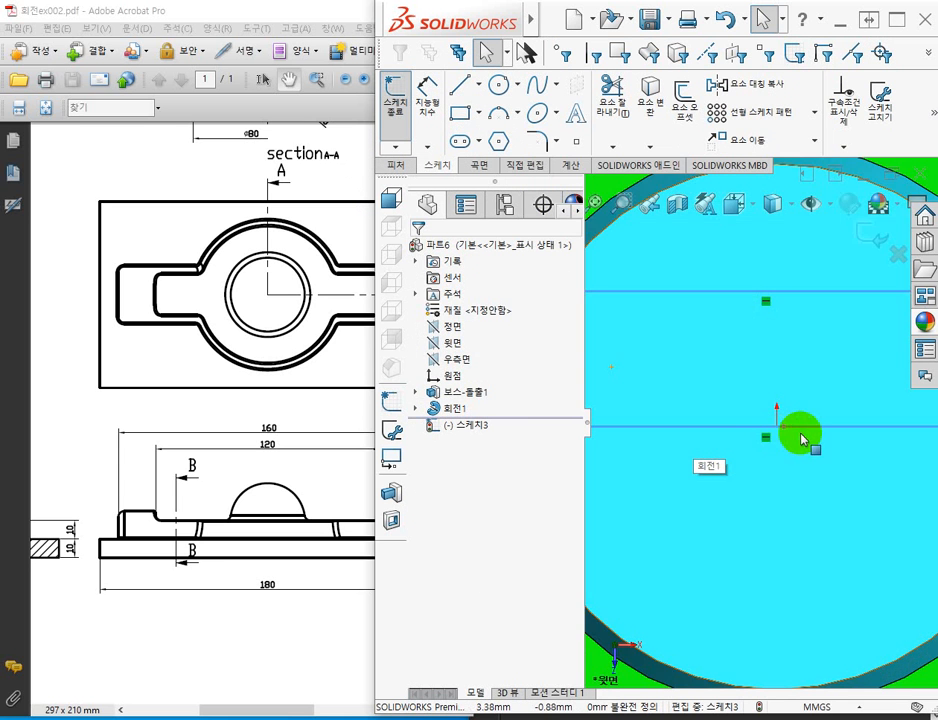
scroll(805, 438, "up", 3)
double_click(813, 425)
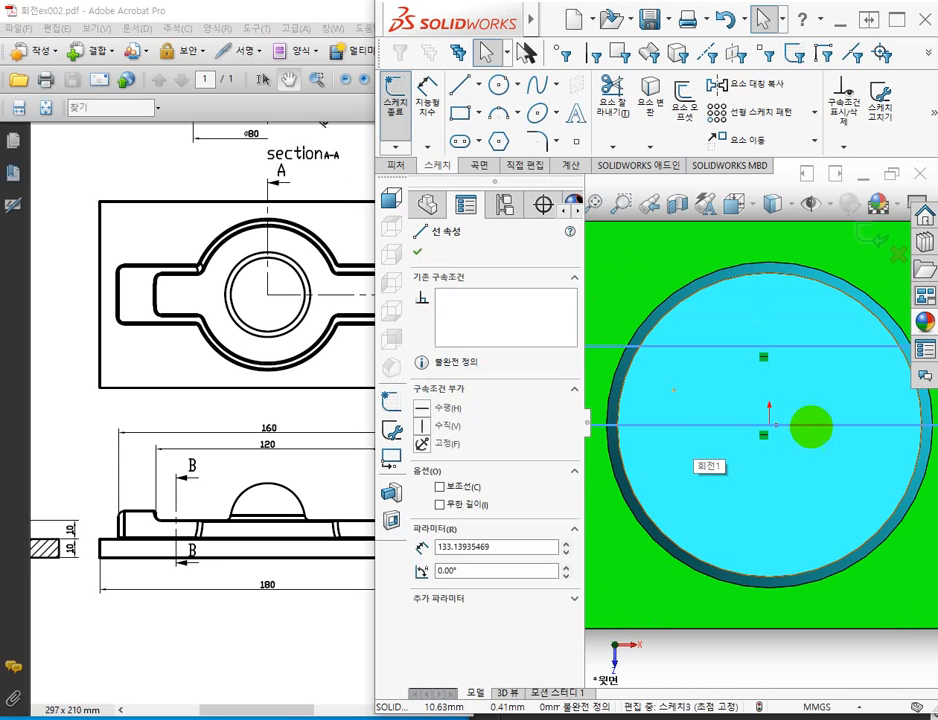
double_click(810, 427)
left_click(808, 428)
key("Escape")
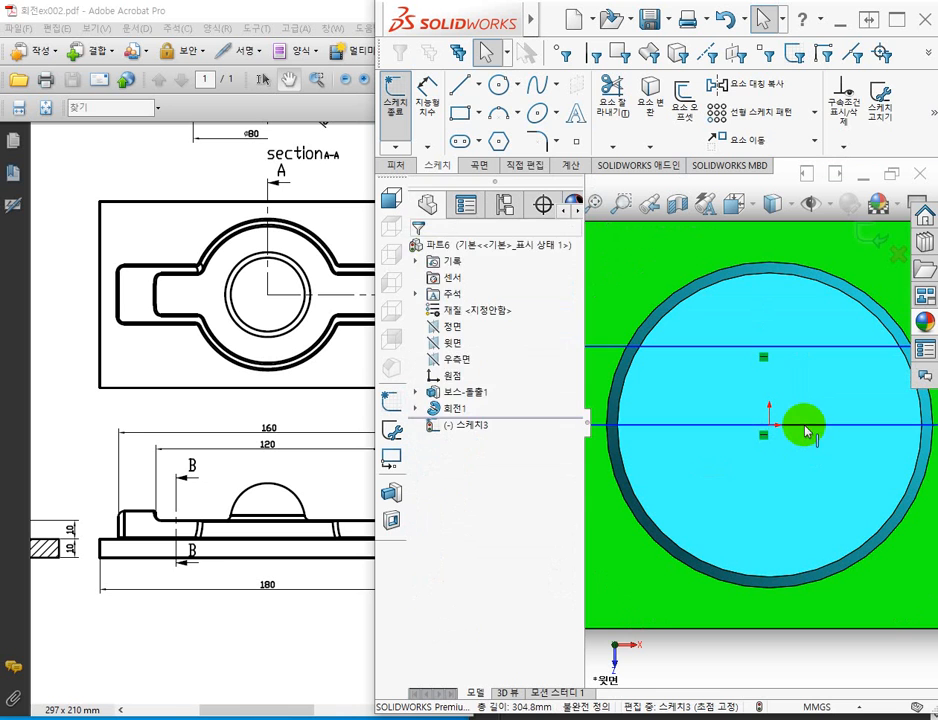
mouse_move(806, 426)
left_mouse_down()
mouse_move(813, 400)
mouse_move(826, 407)
left_mouse_up()
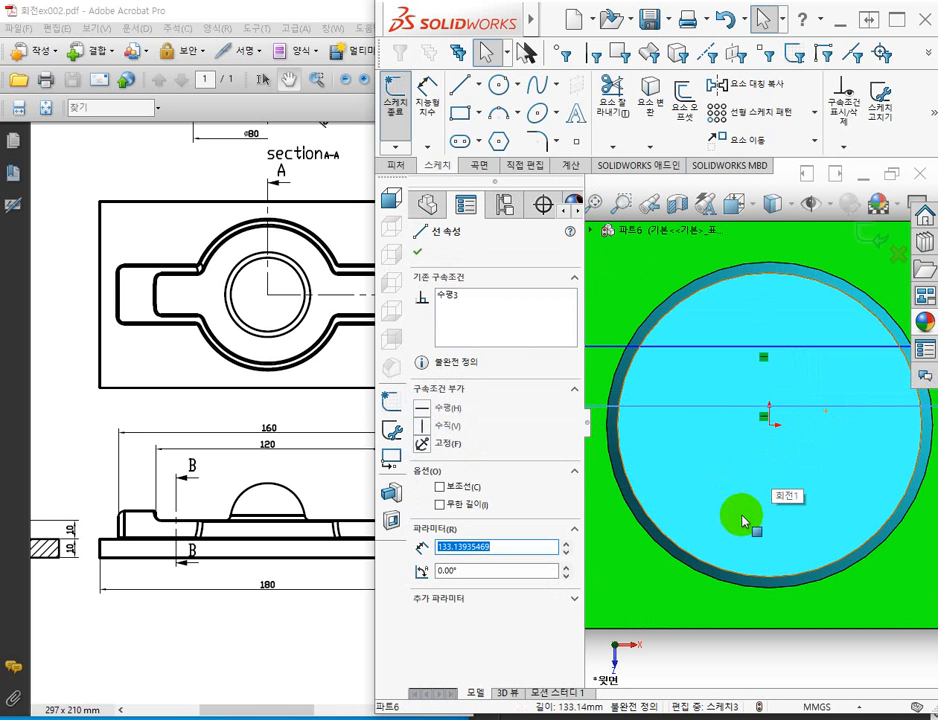
left_click(772, 430)
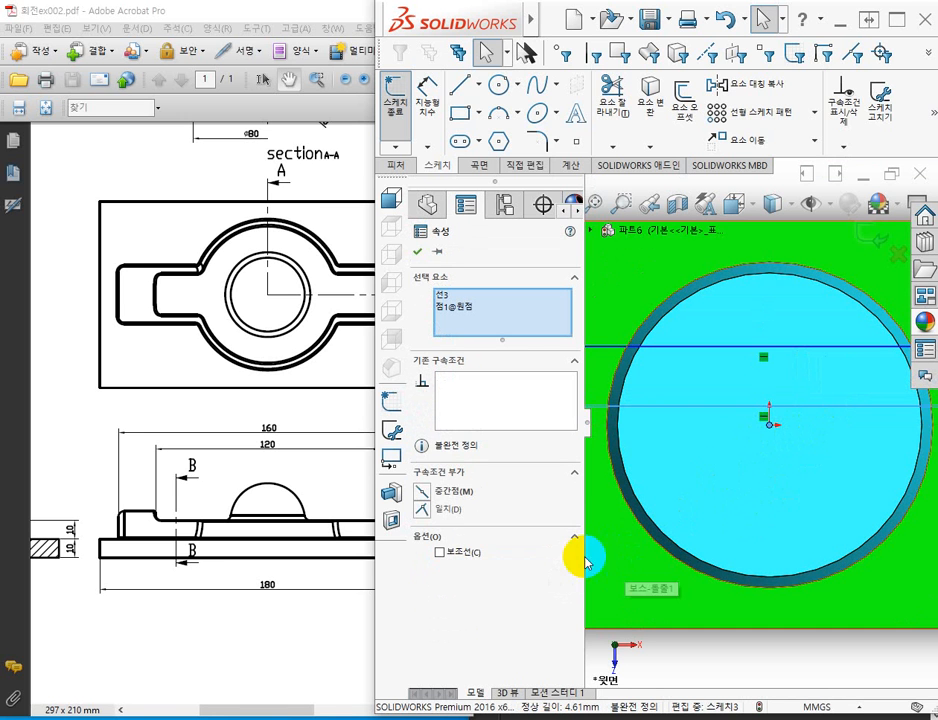
left_click(423, 493)
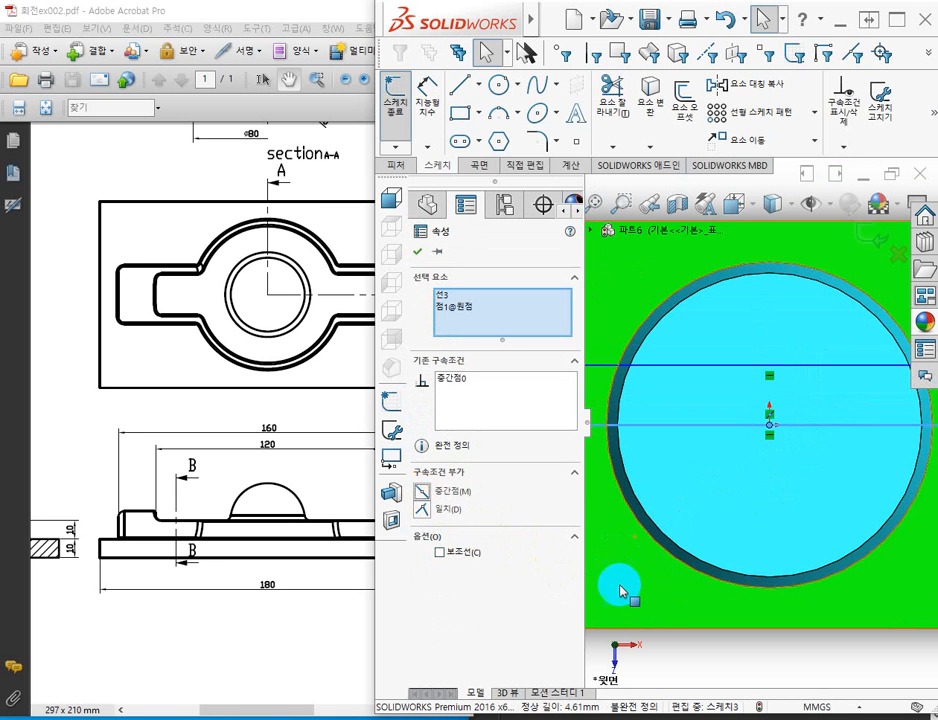
key("f")
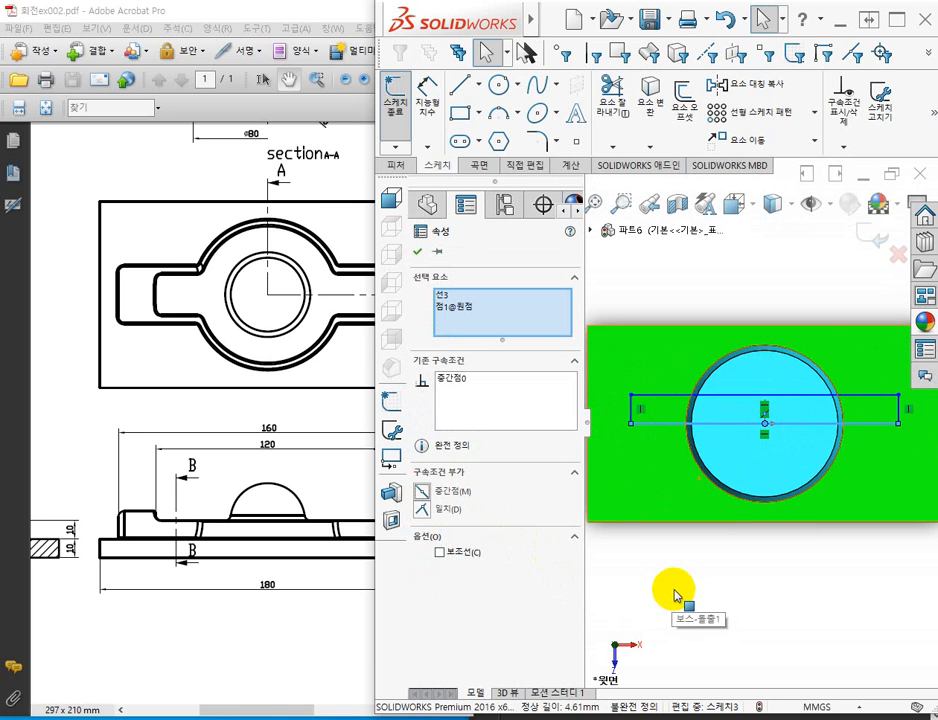
left_click(742, 578)
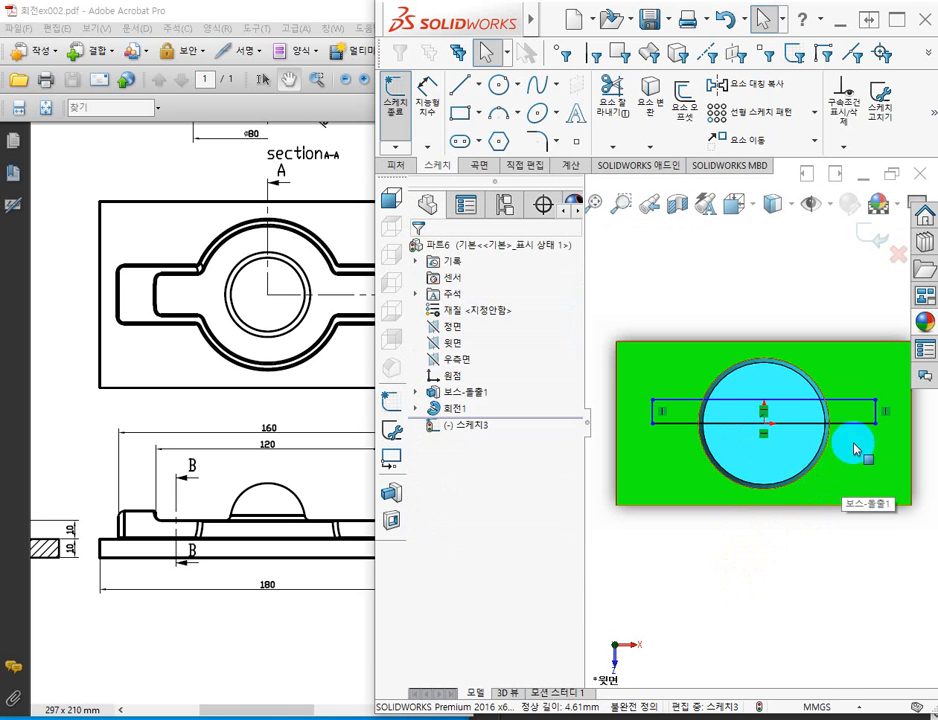
Shrink the rectangle by a corner to about 119 by 13 mm and convert its lower long side to construction geometry.
mouse_move(878, 404)
left_mouse_down()
mouse_move(845, 354)
mouse_move(858, 404)
mouse_move(886, 383)
mouse_move(857, 397)
mouse_move(872, 403)
mouse_move(862, 403)
left_mouse_up()
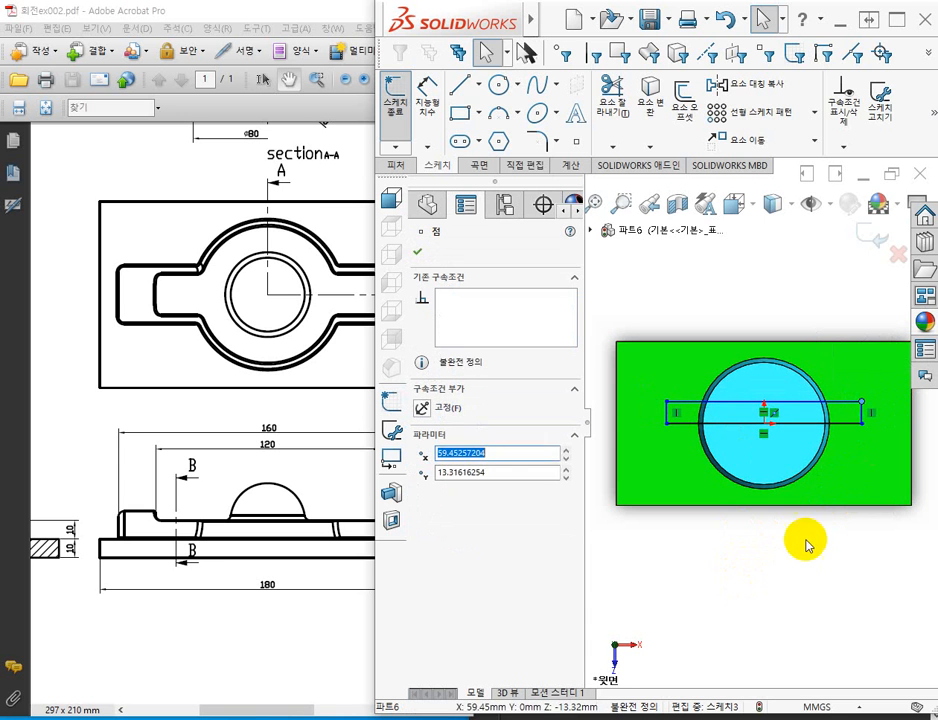
left_click(806, 545)
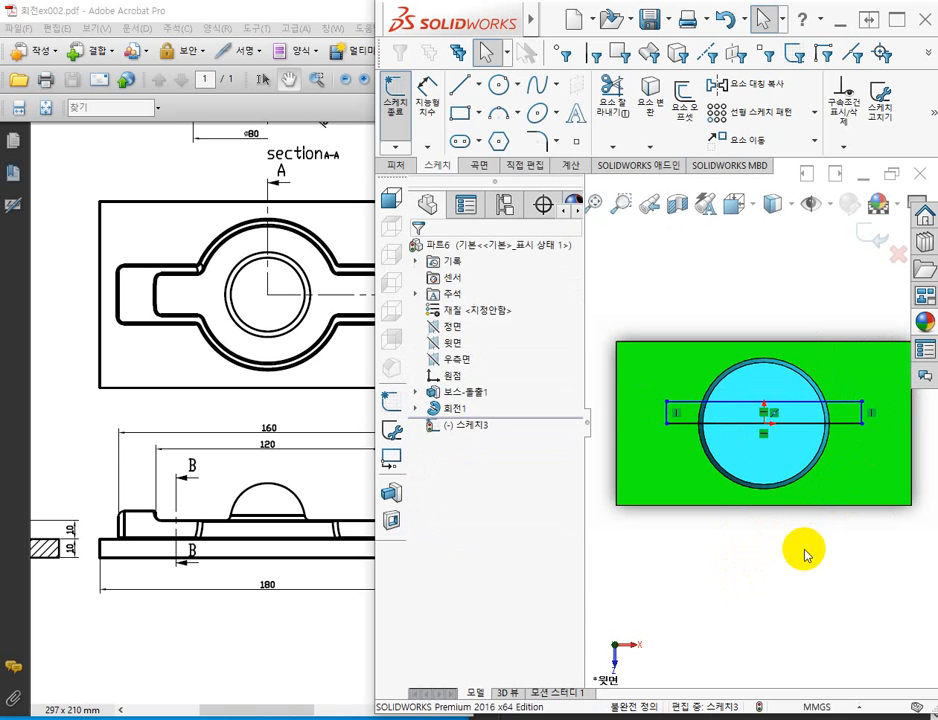
left_click(844, 424)
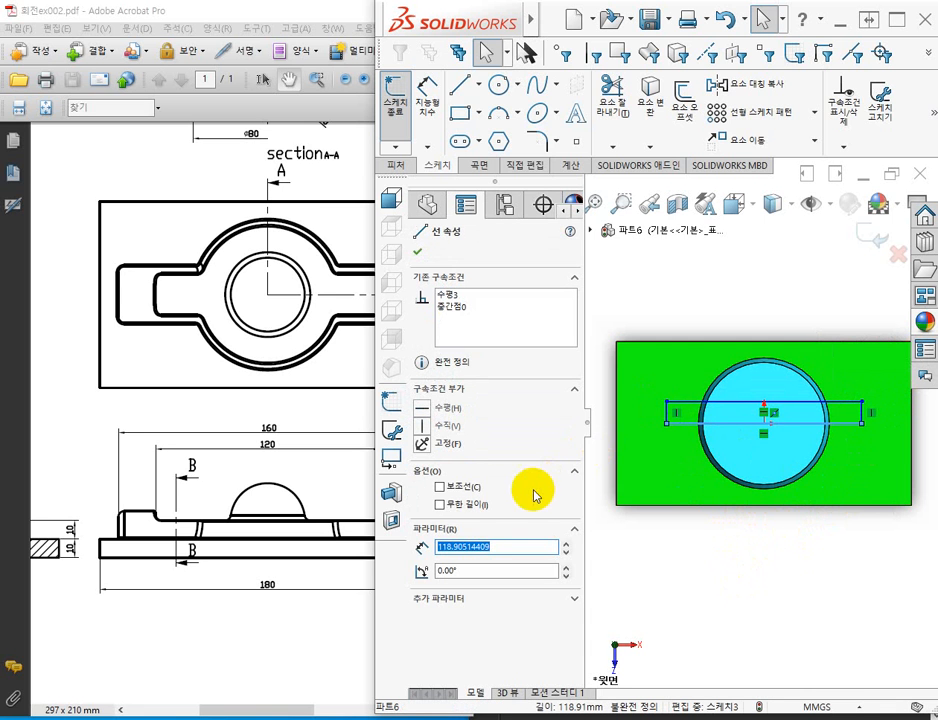
left_click(441, 489)
left_click(718, 556)
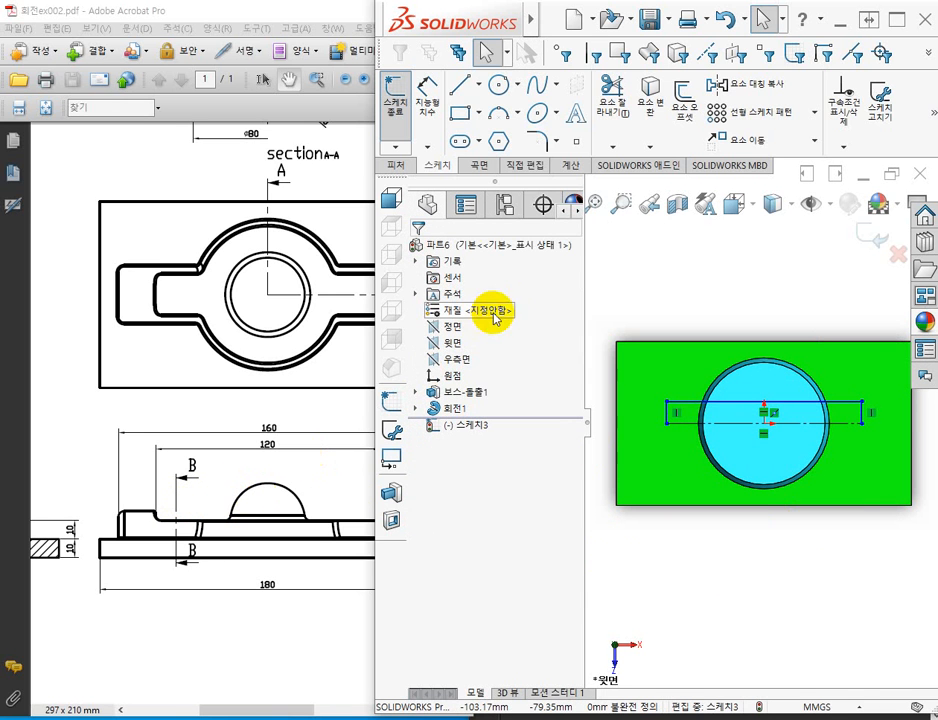
Dimension the rectangle's short vertical side as 15 mm.
left_click(427, 100)
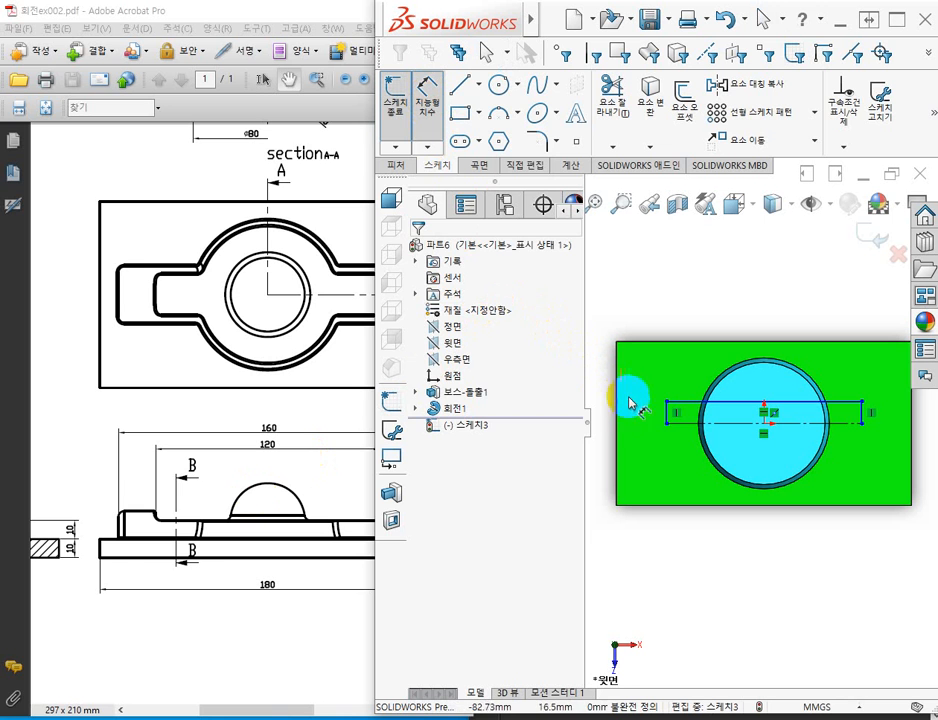
left_click(666, 413)
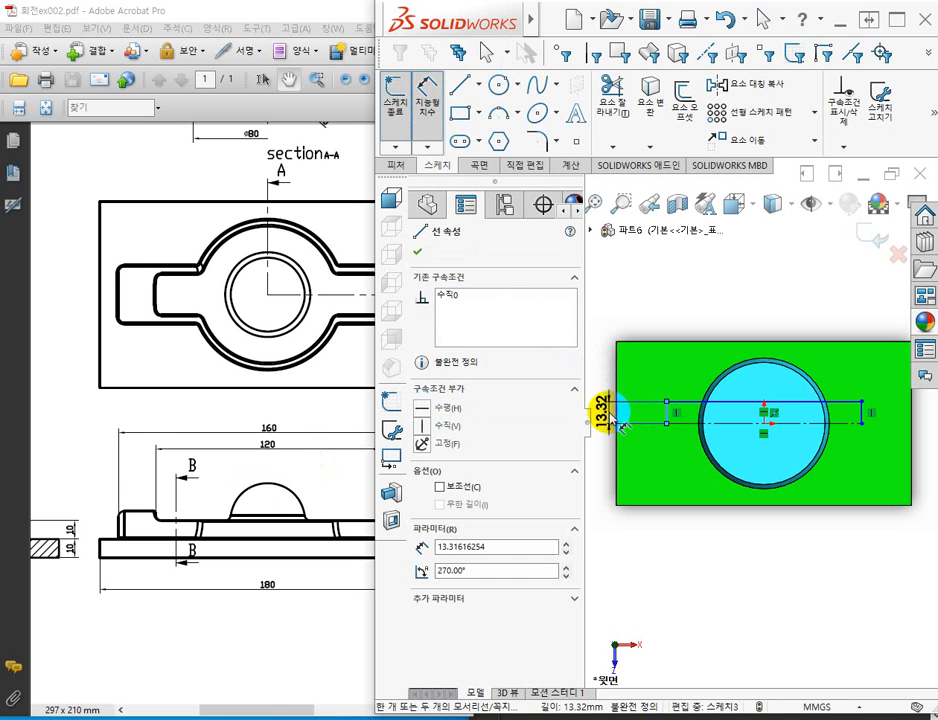
key("z")
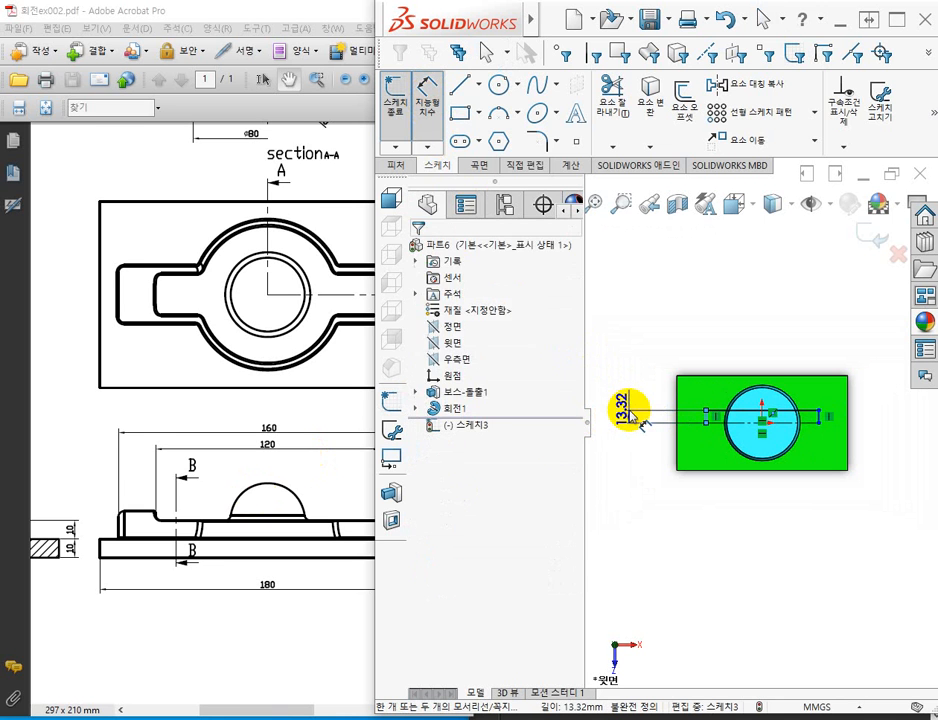
left_click(555, 444)
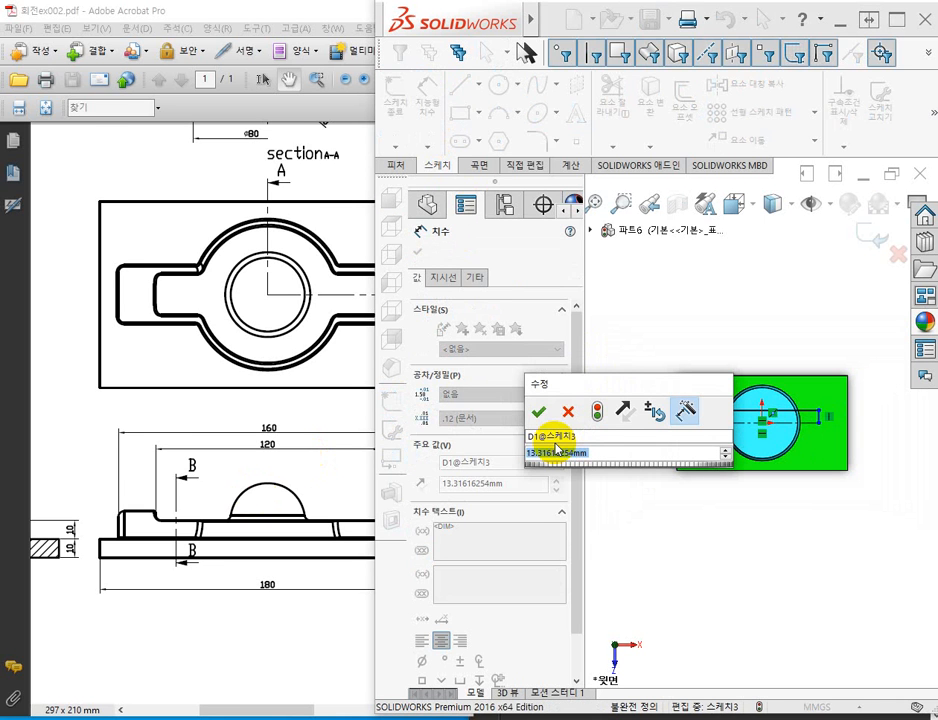
type("15")
key("Return")
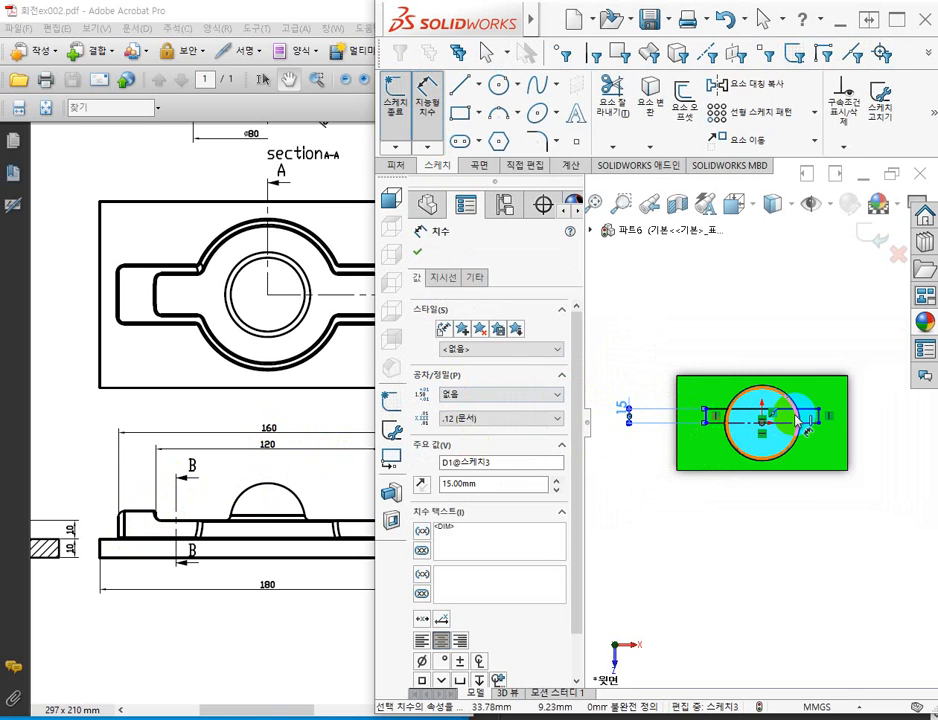
Dimension the rectangle's upper long side as 160 mm and exit the sketch.
left_click(790, 382)
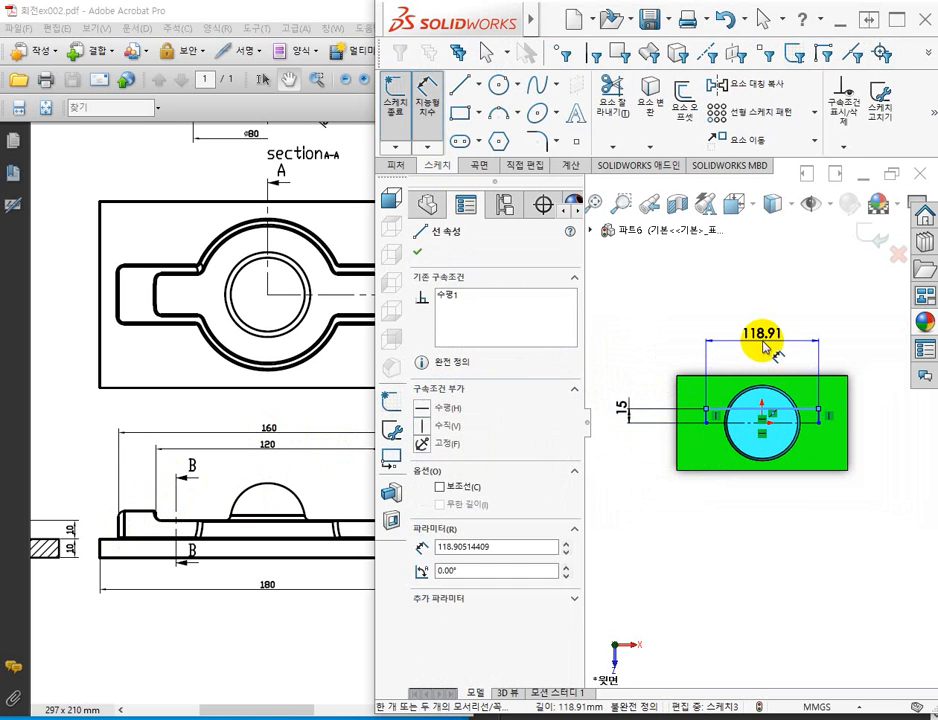
left_click(765, 347)
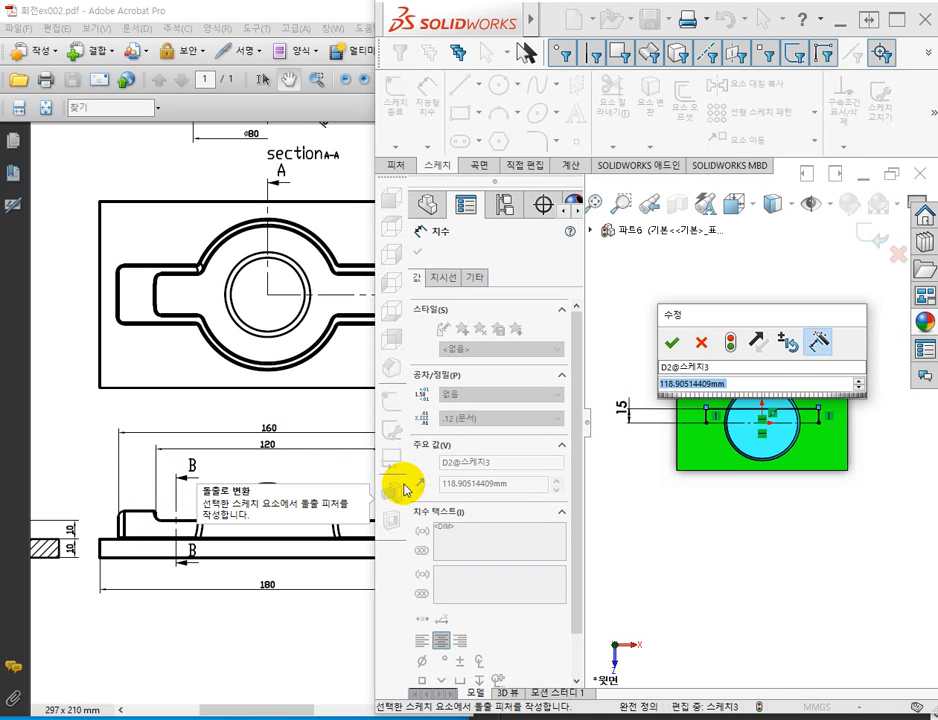
type("1")
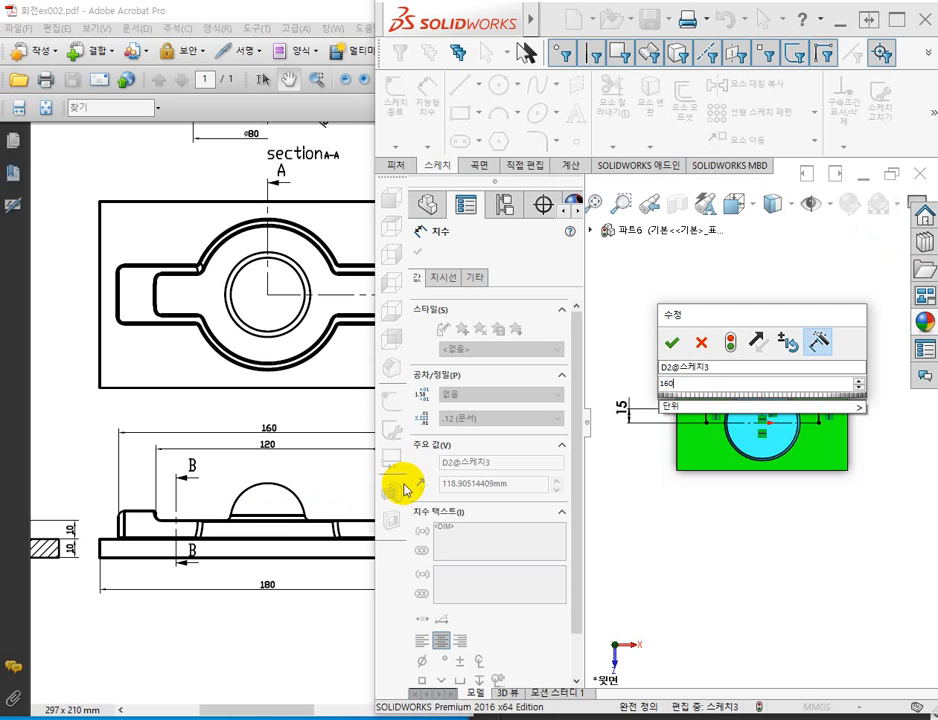
type("60")
key("Return")
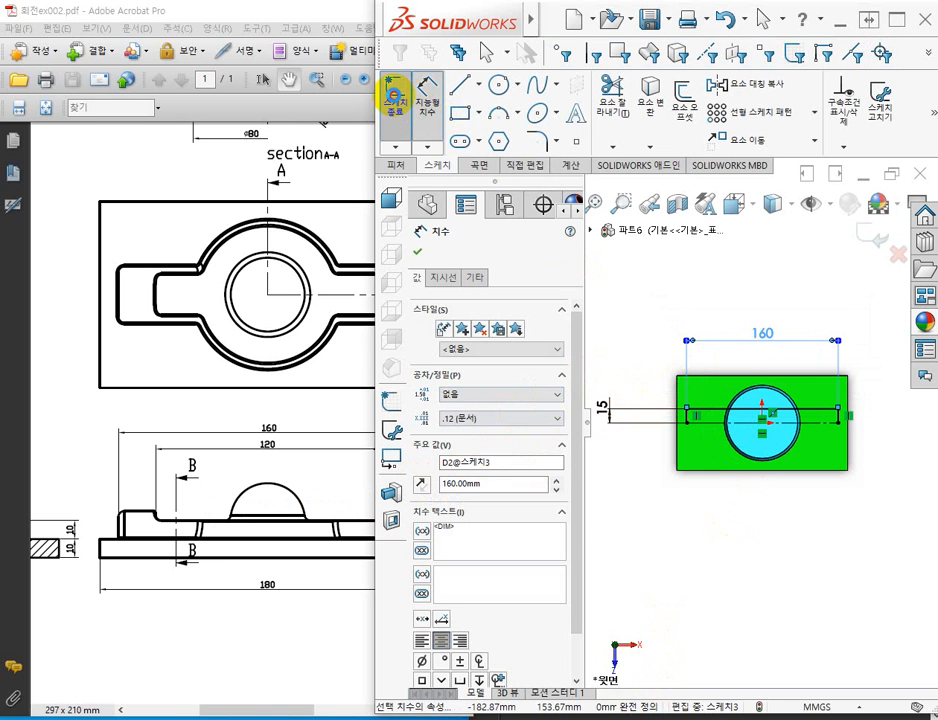
left_click(395, 97)
Revolve the 160 by 15 mm rectangle sketch 180 degrees about its construction line, letting the open profile close automatically.
left_click(398, 165)
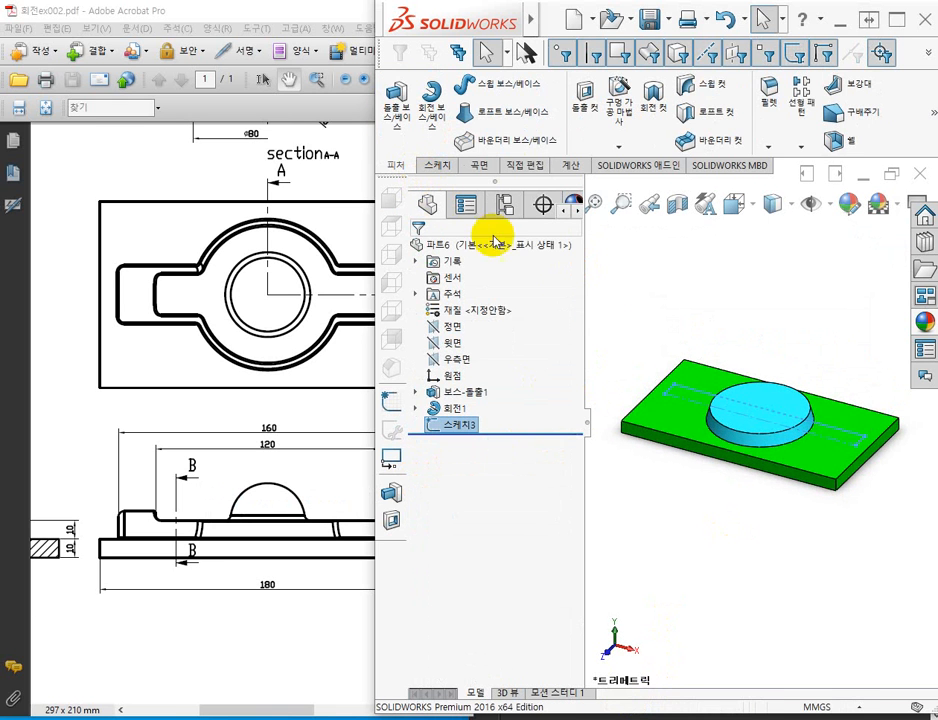
left_click(437, 97)
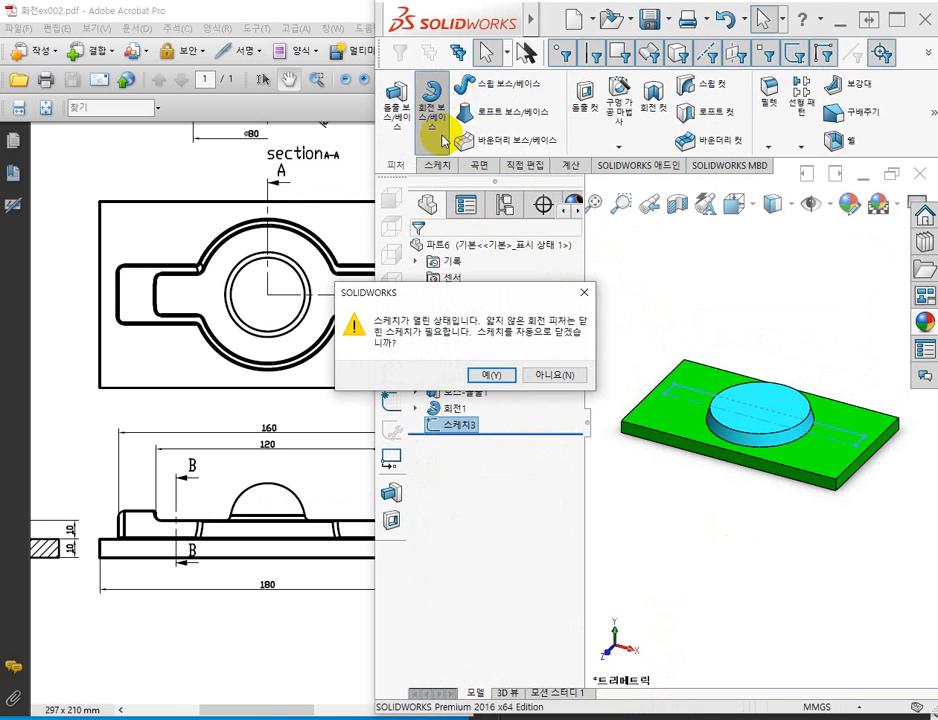
left_click(494, 378)
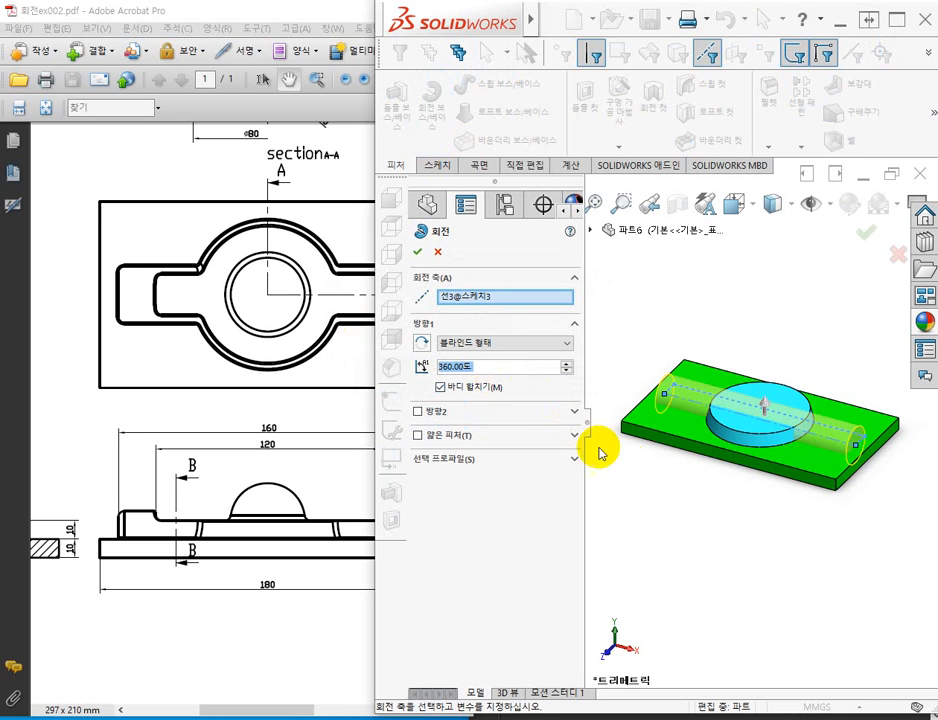
middle_click_drag(666, 540, 685, 446)
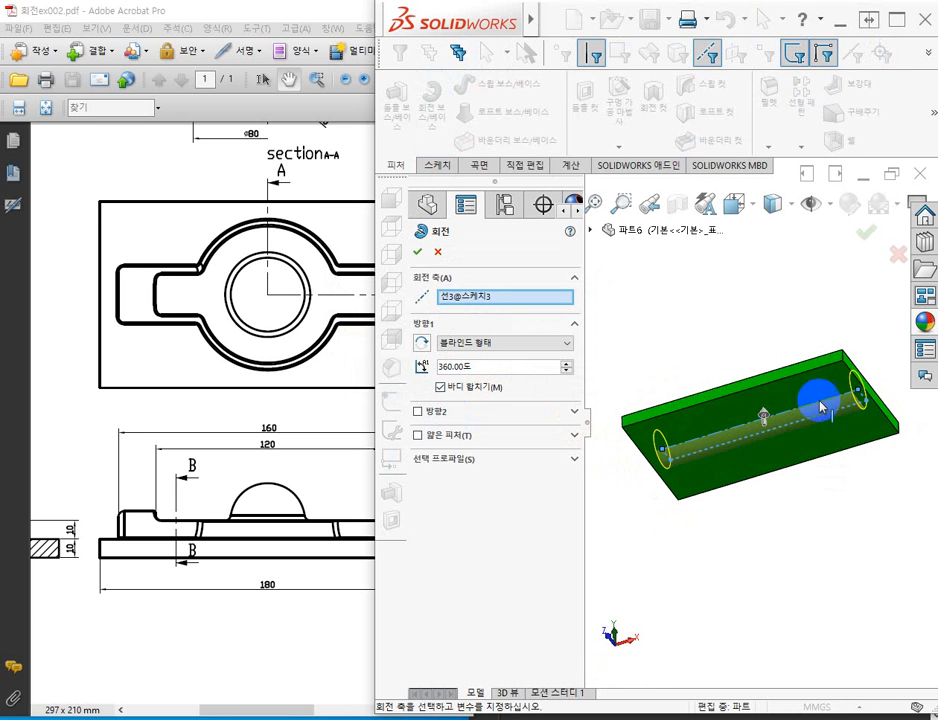
middle_click_drag(760, 345, 752, 440)
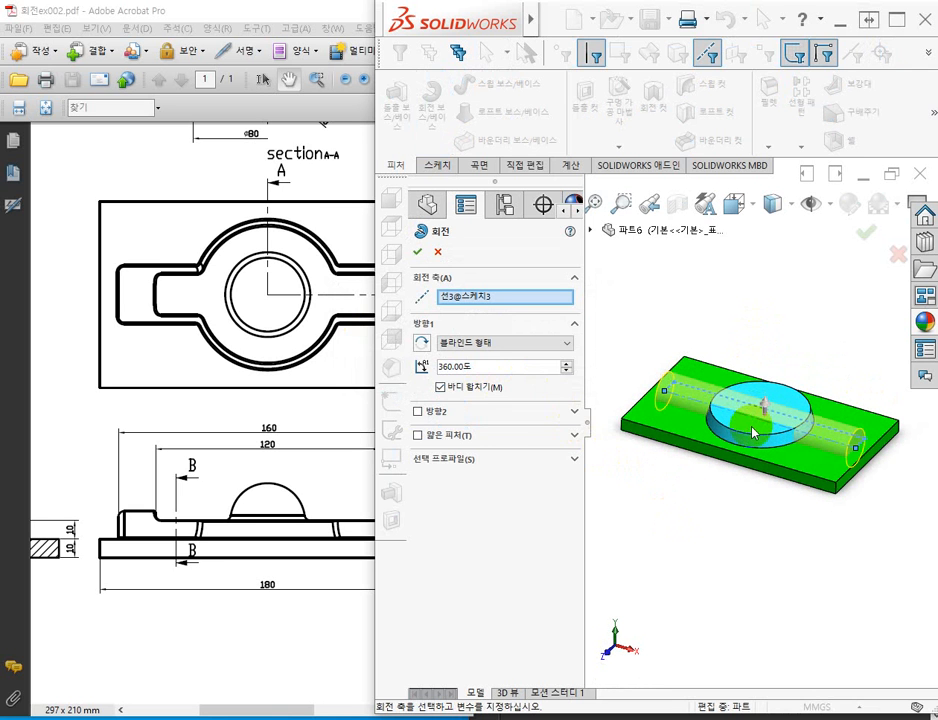
left_click_drag(491, 366, 404, 373)
type("1")
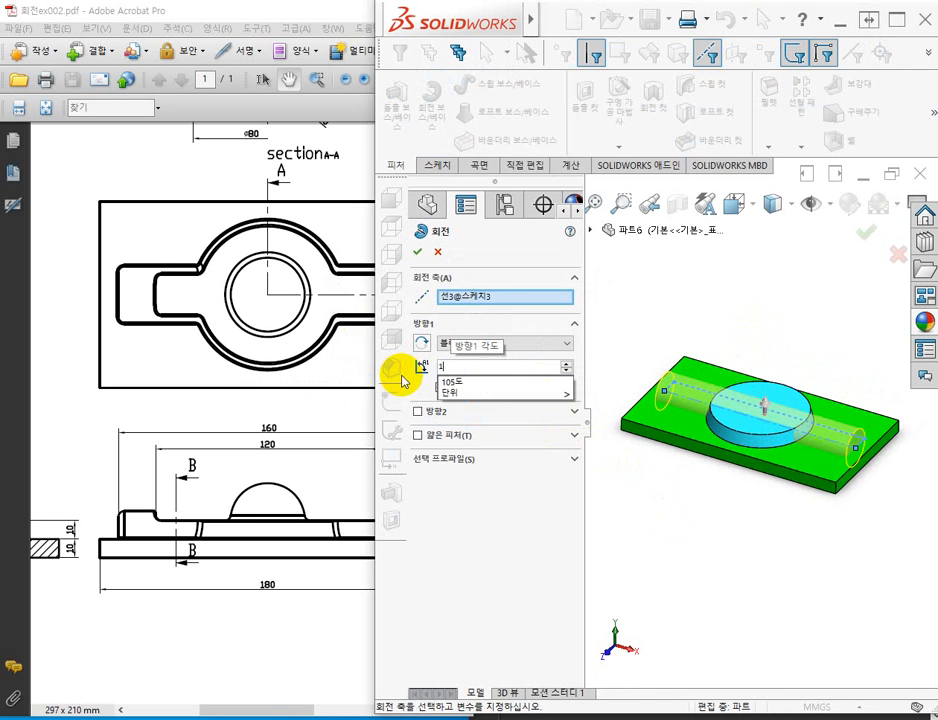
type("80")
key("Return")
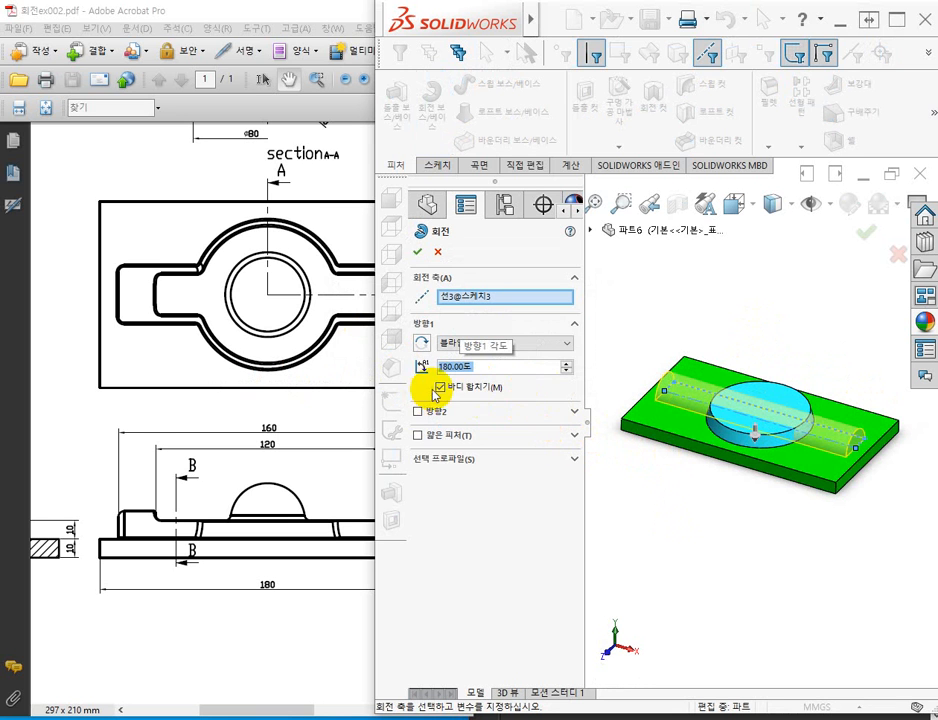
left_click(418, 250)
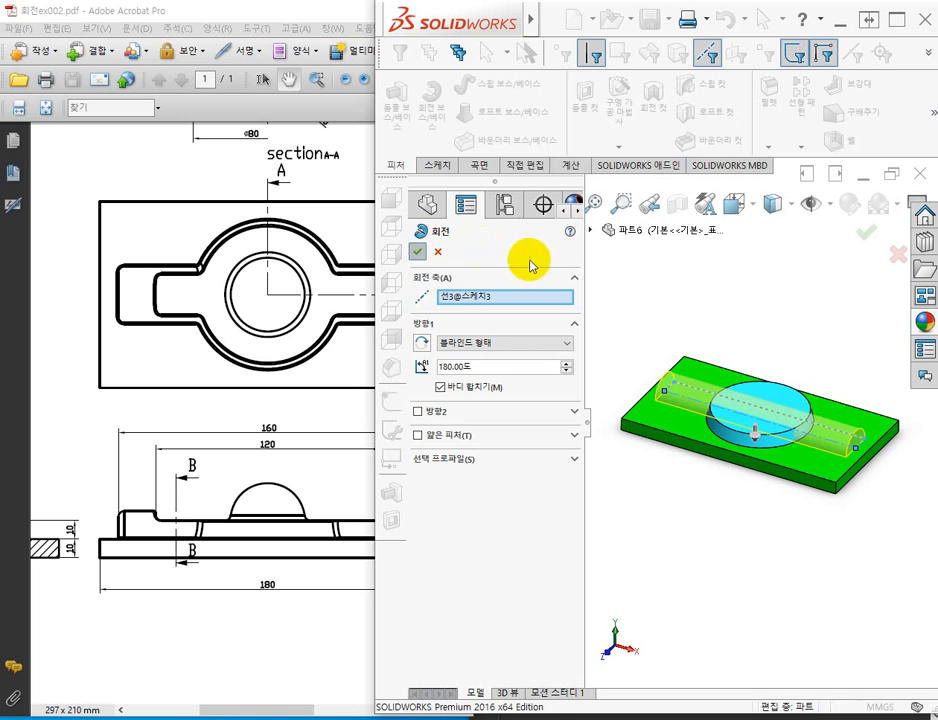
left_click(725, 278)
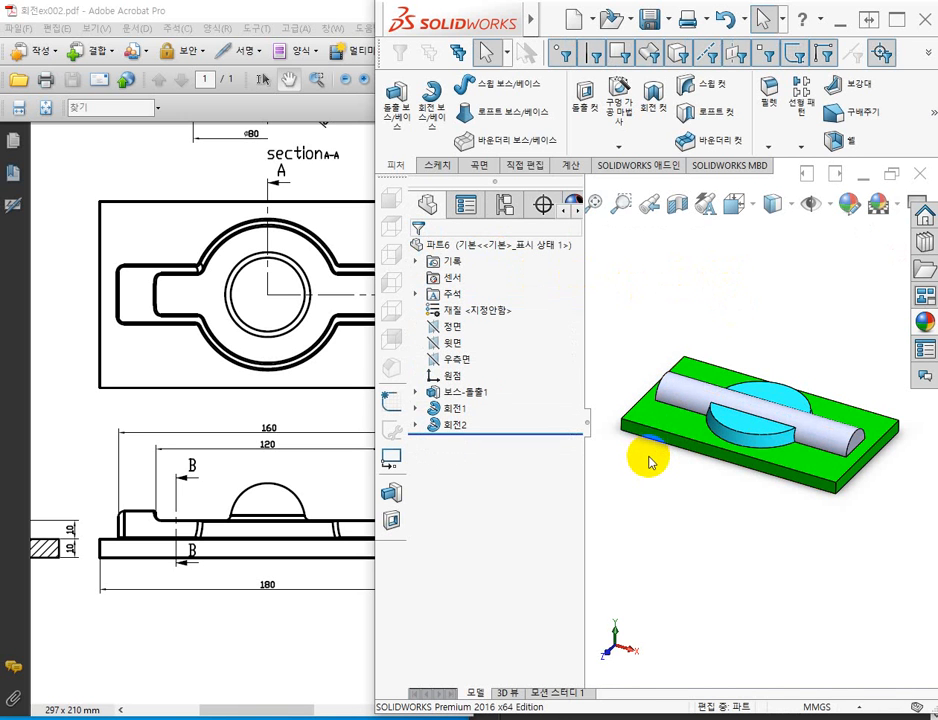
Apply a purple colour to the half-round revolved arm feature only.
middle_click_drag(655, 461, 712, 494)
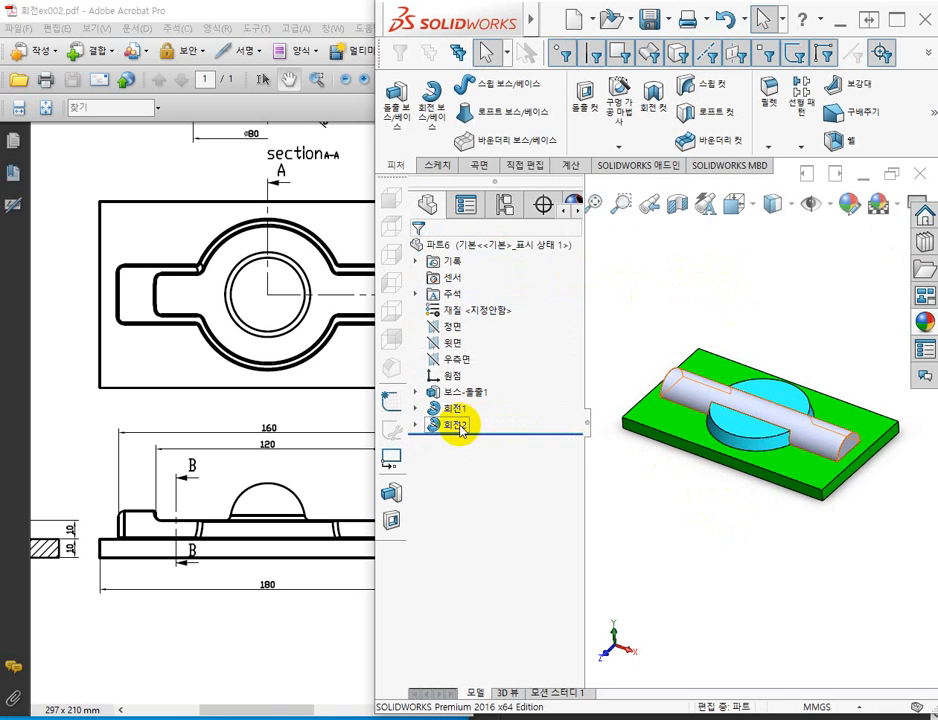
left_click(432, 426)
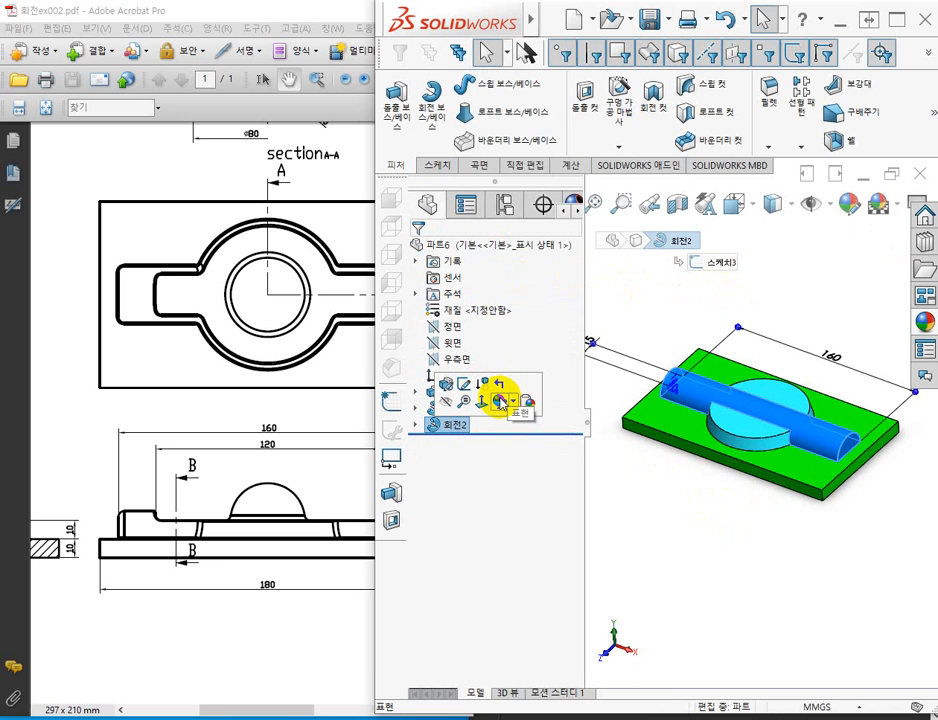
left_click(499, 401)
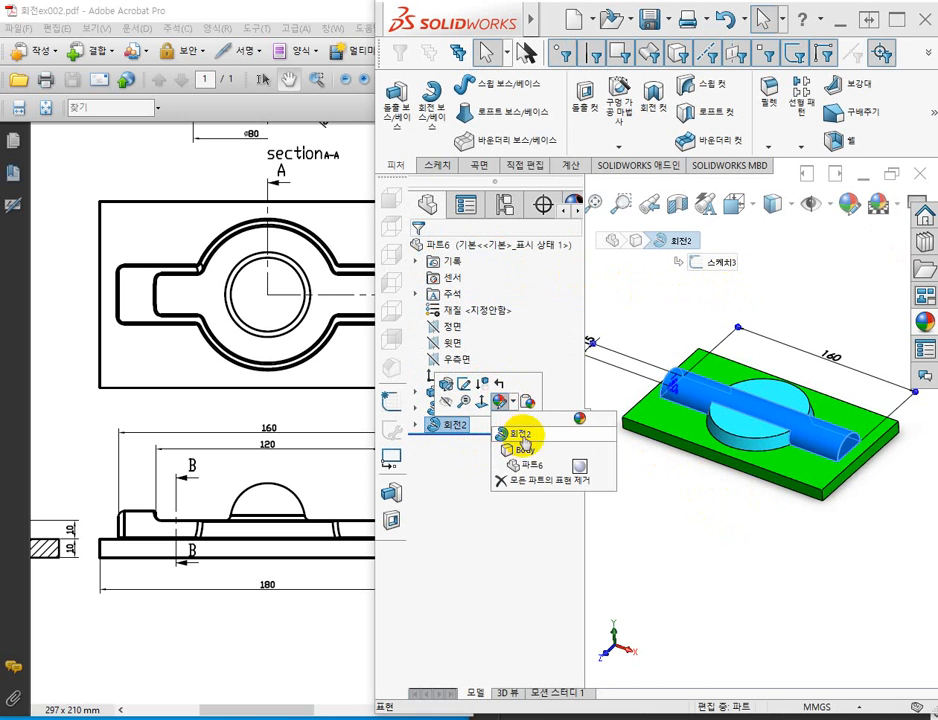
left_click(519, 437)
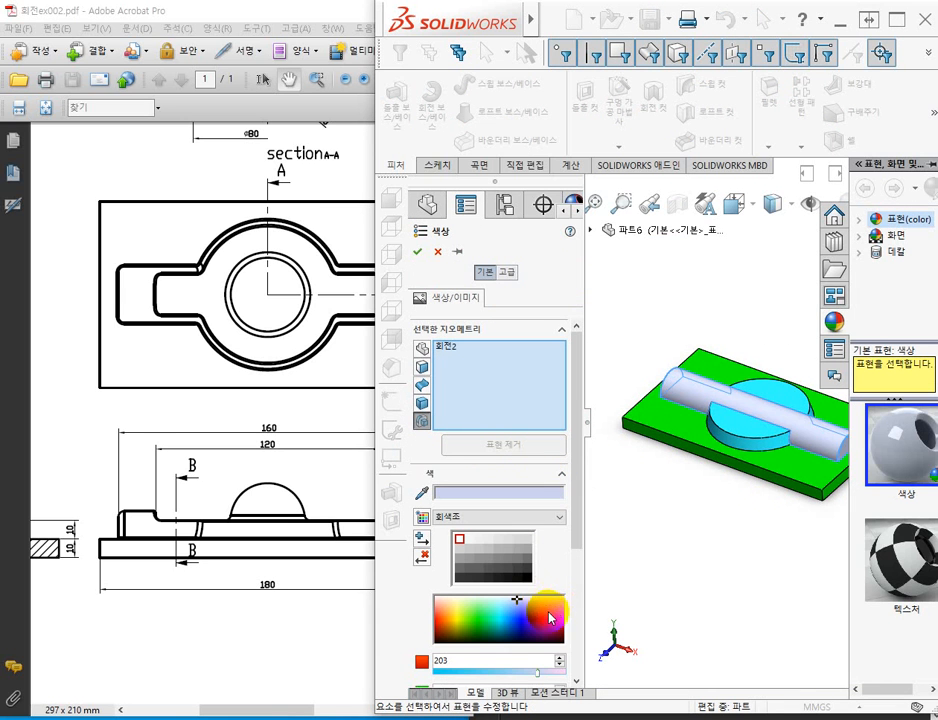
left_click(536, 622)
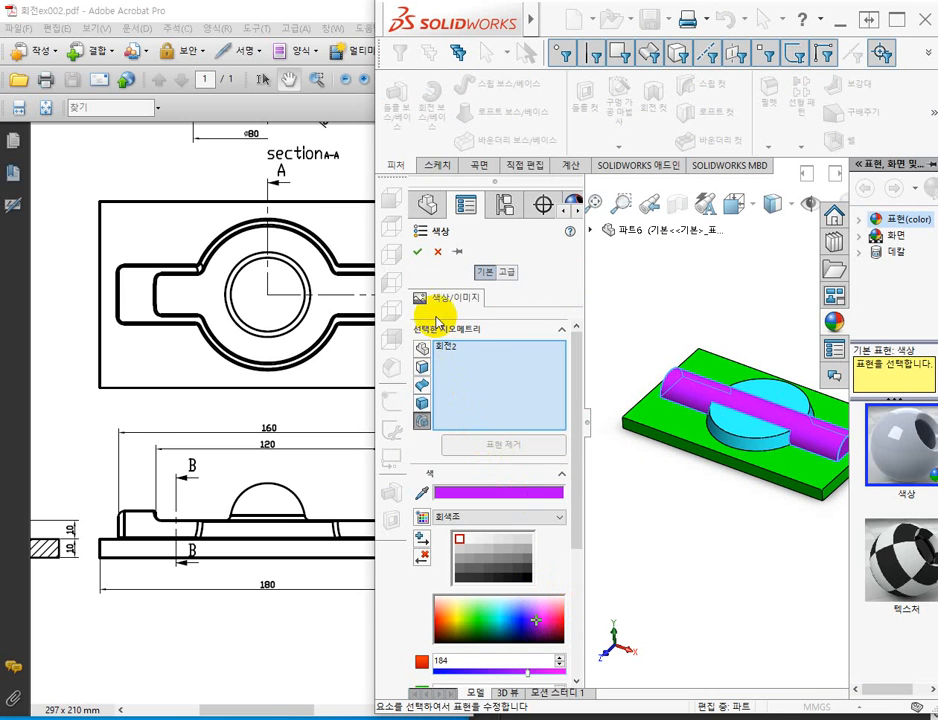
left_click(418, 253)
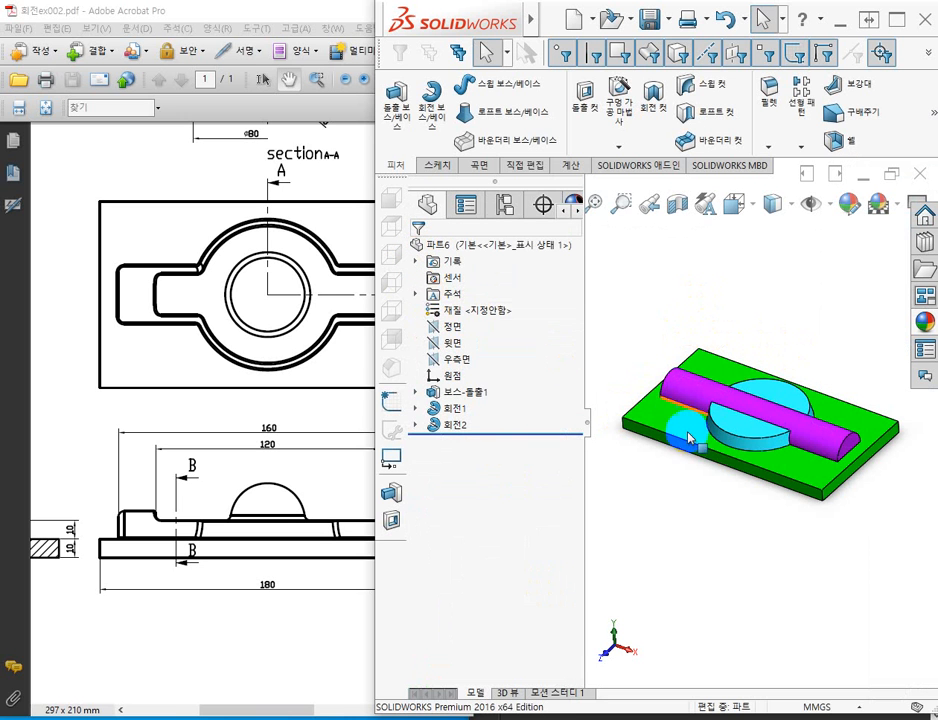
Narrow the feature tree and examine the section A-A, top and front views in the PDF drawing in Adobe Acrobat.
left_click_drag(586, 428, 532, 429)
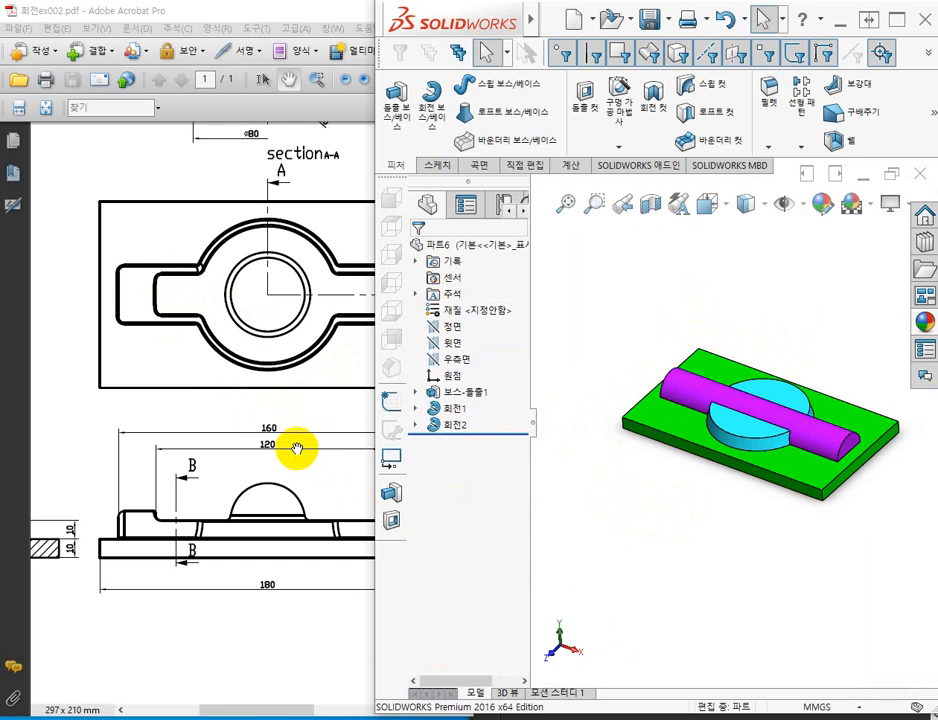
left_click(165, 370)
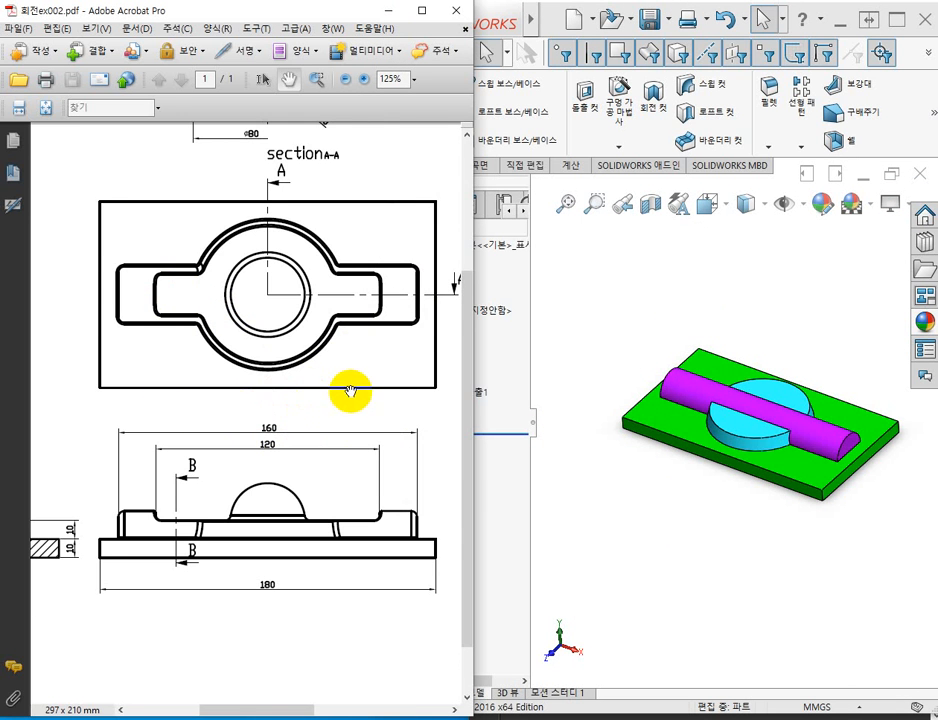
mouse_move(351, 391)
left_mouse_down()
mouse_move(255, 392)
mouse_move(458, 593)
left_mouse_up()
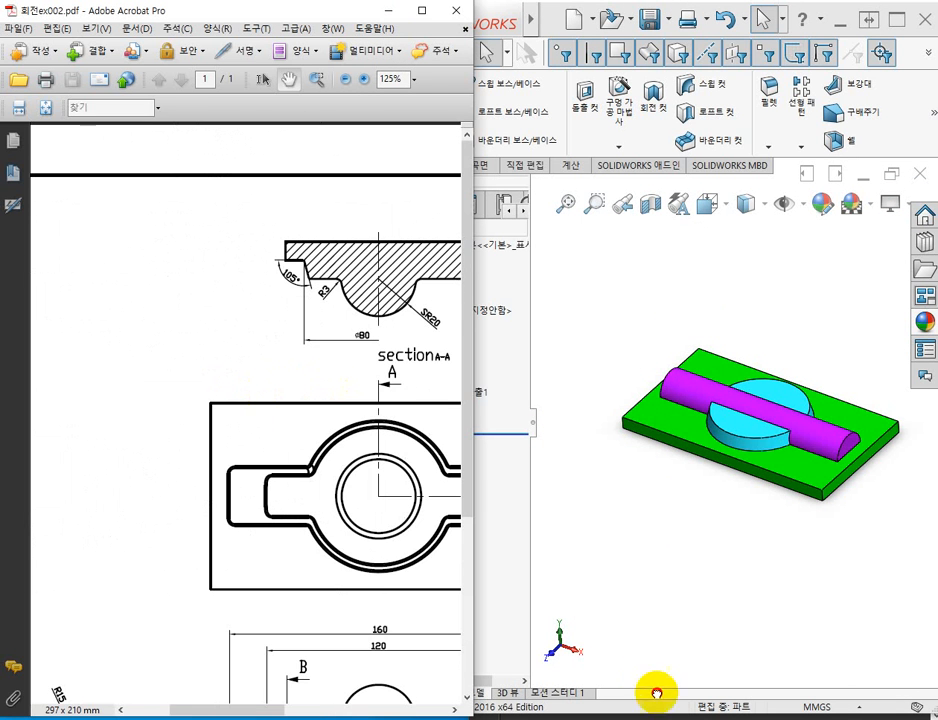
left_click_drag(284, 563, 147, 406)
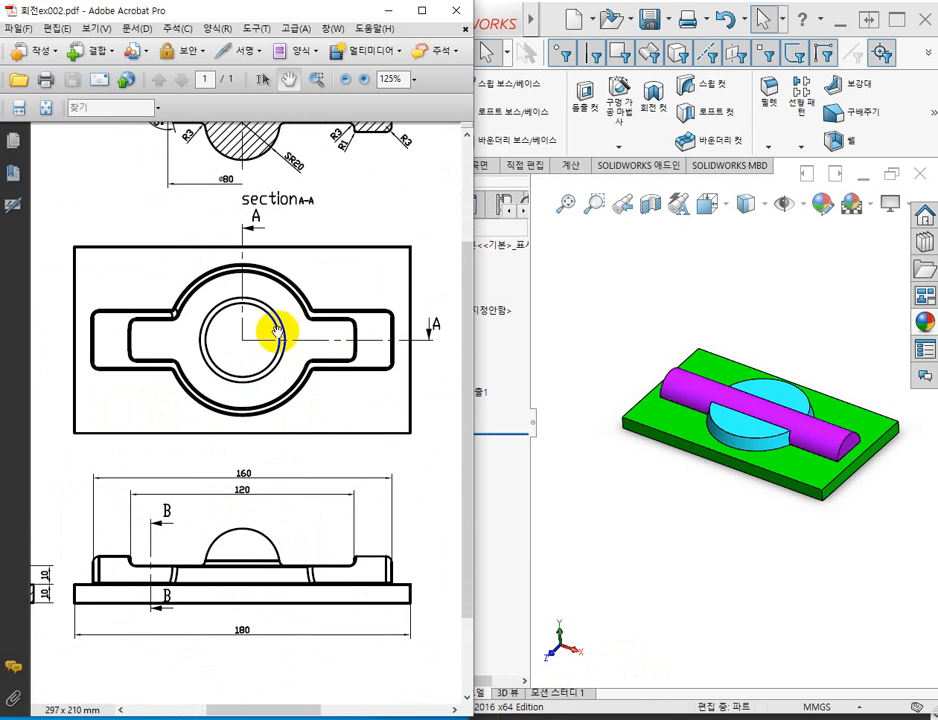
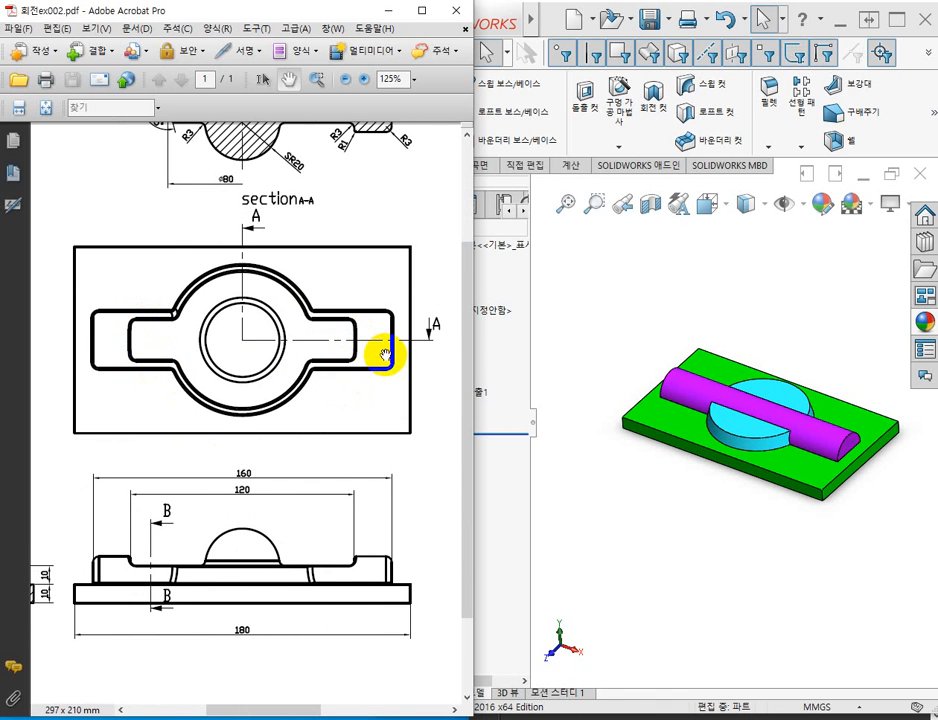
Sketch a centre rectangle about 119 by 57 mm at the origin on the cyan disc's top face.
left_click(621, 255)
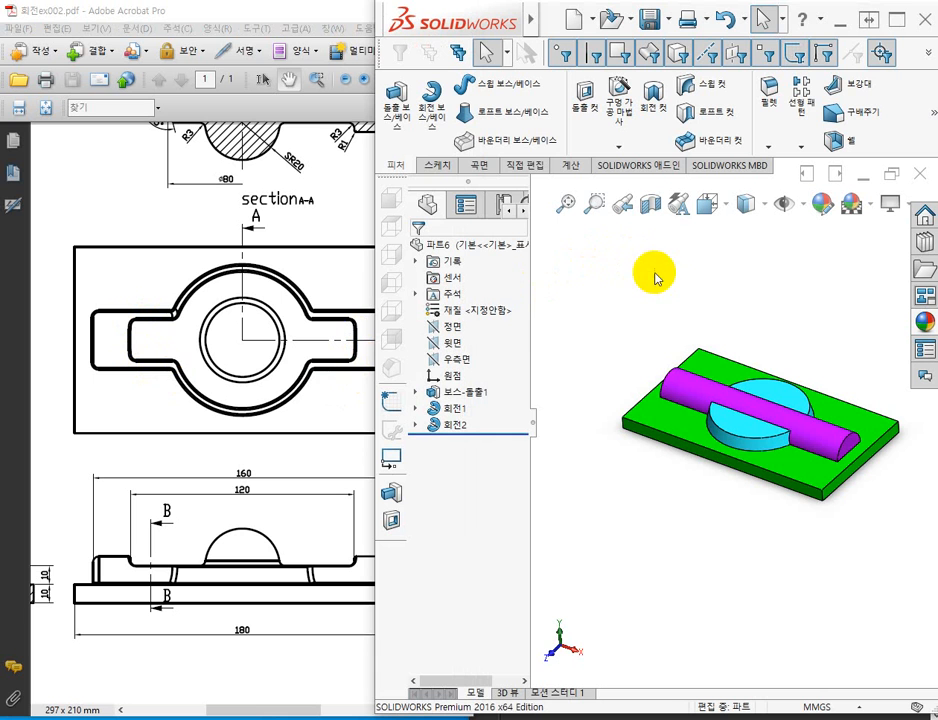
left_click(780, 401)
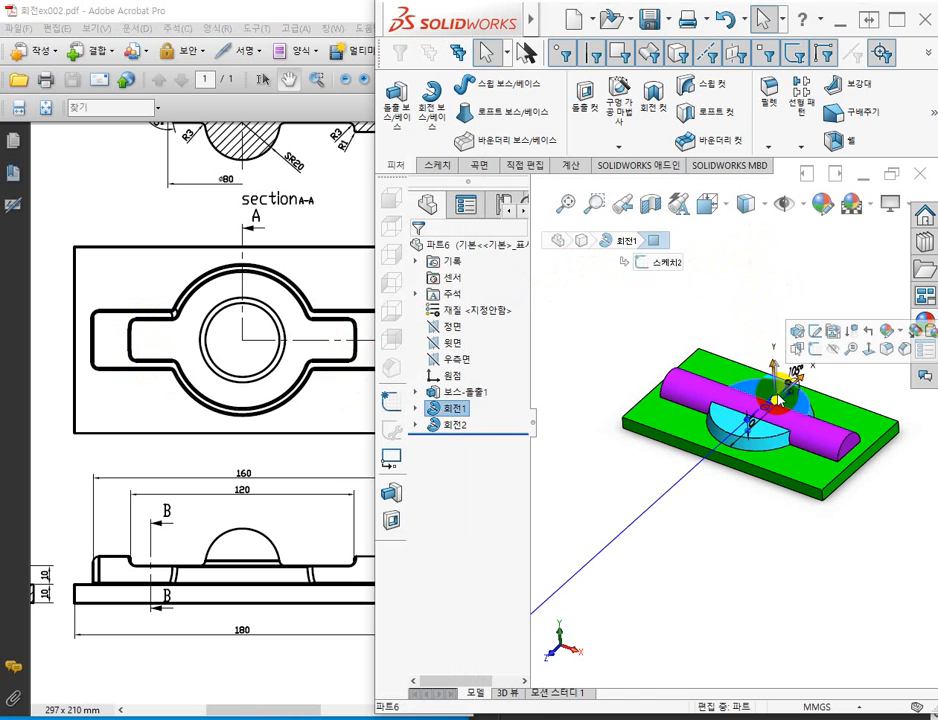
left_click(817, 351)
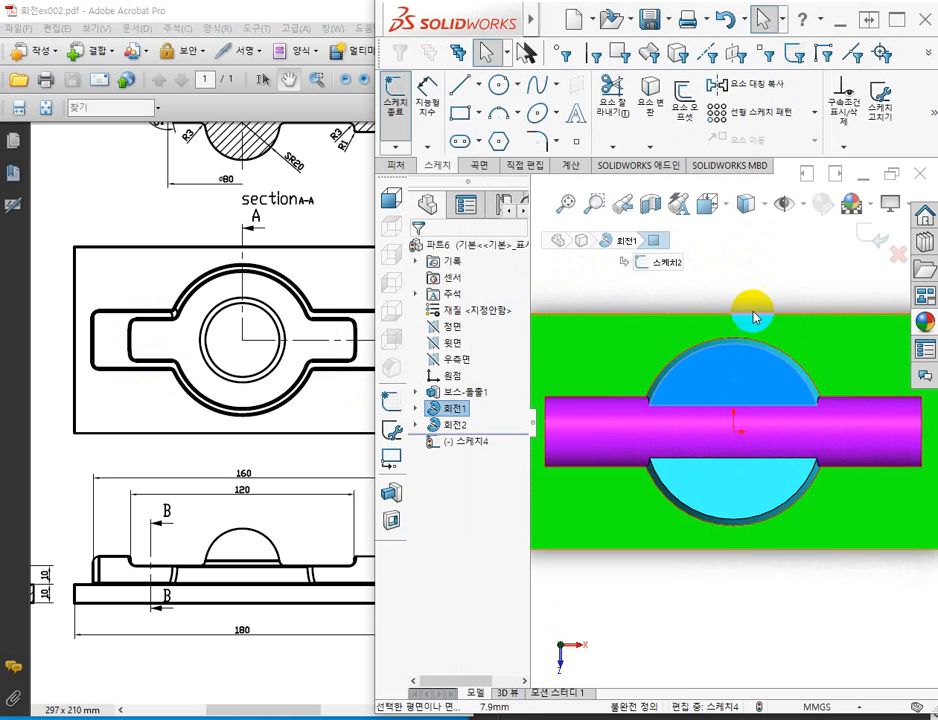
scroll(748, 301, "down", 3)
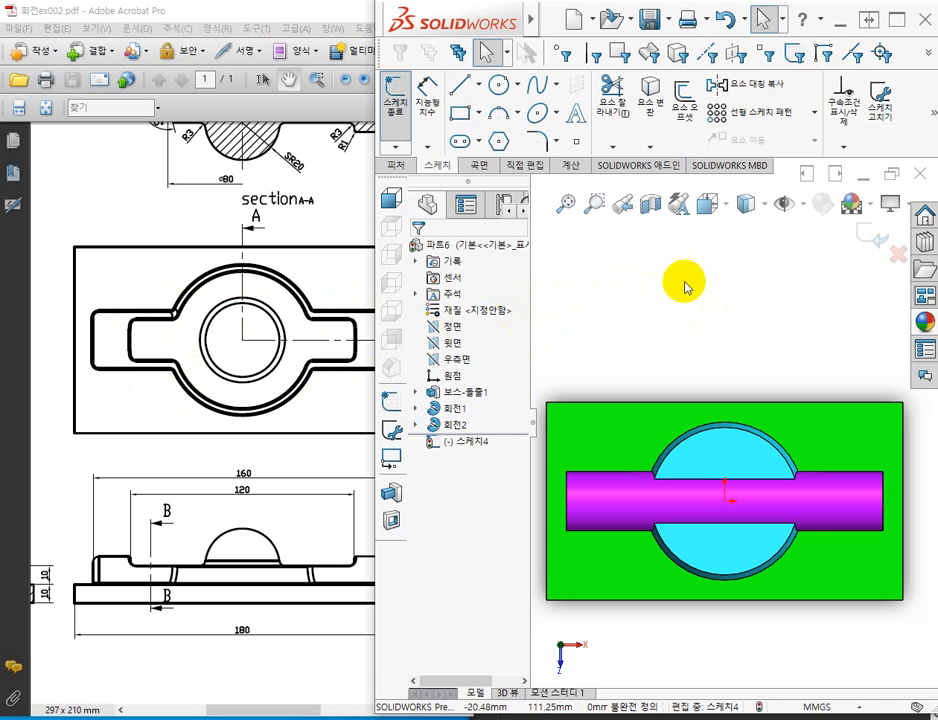
left_click(461, 117)
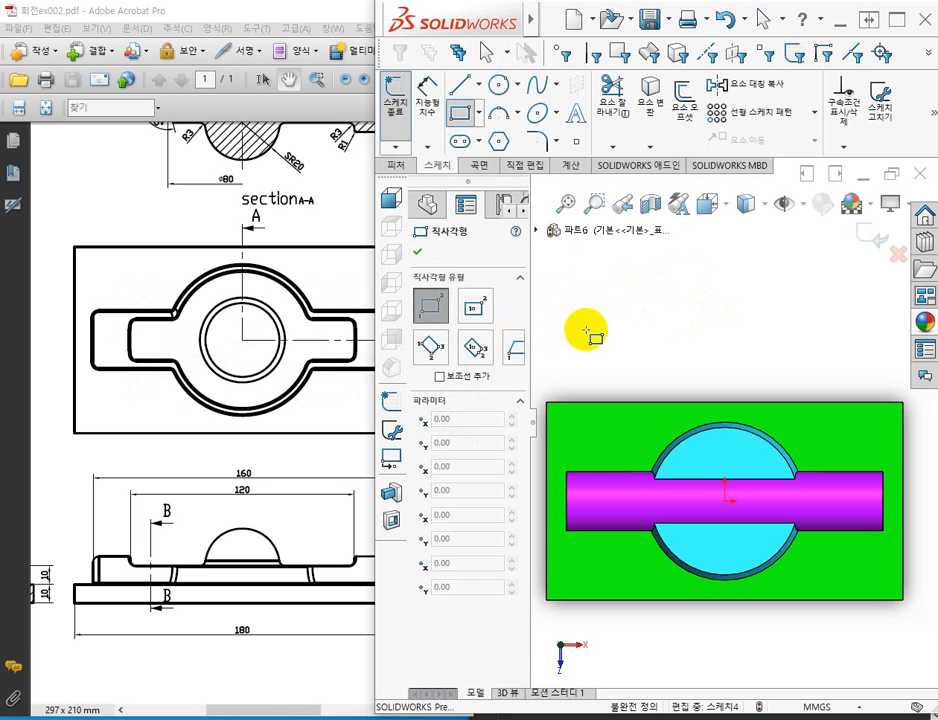
left_click(474, 313)
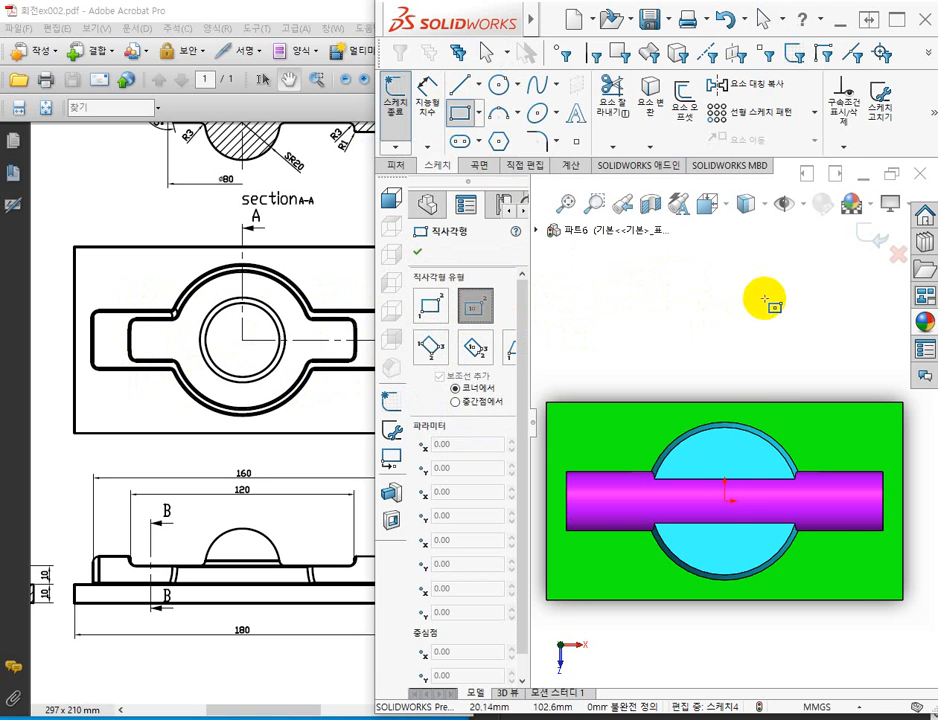
left_click(725, 500)
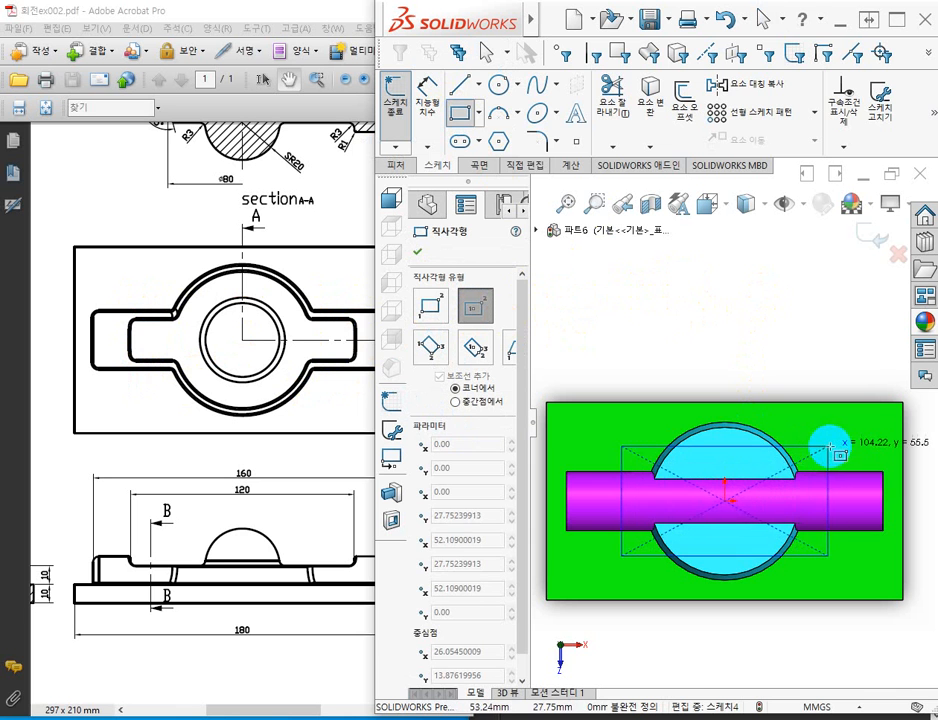
left_click(842, 444)
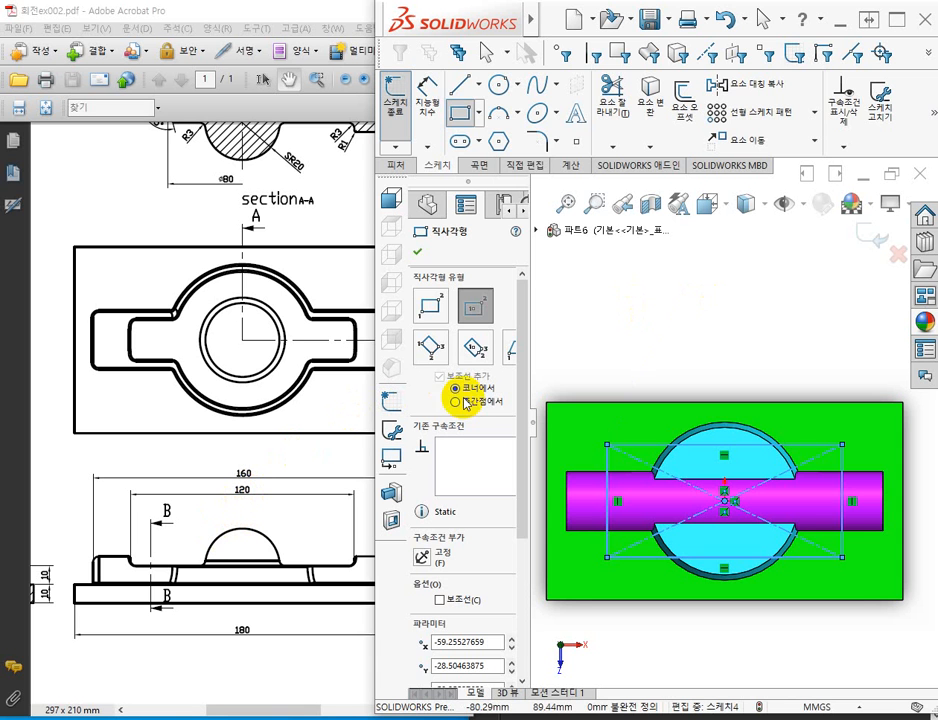
Dimension the rectangle's upper horizontal side as 120 mm.
left_click(426, 98)
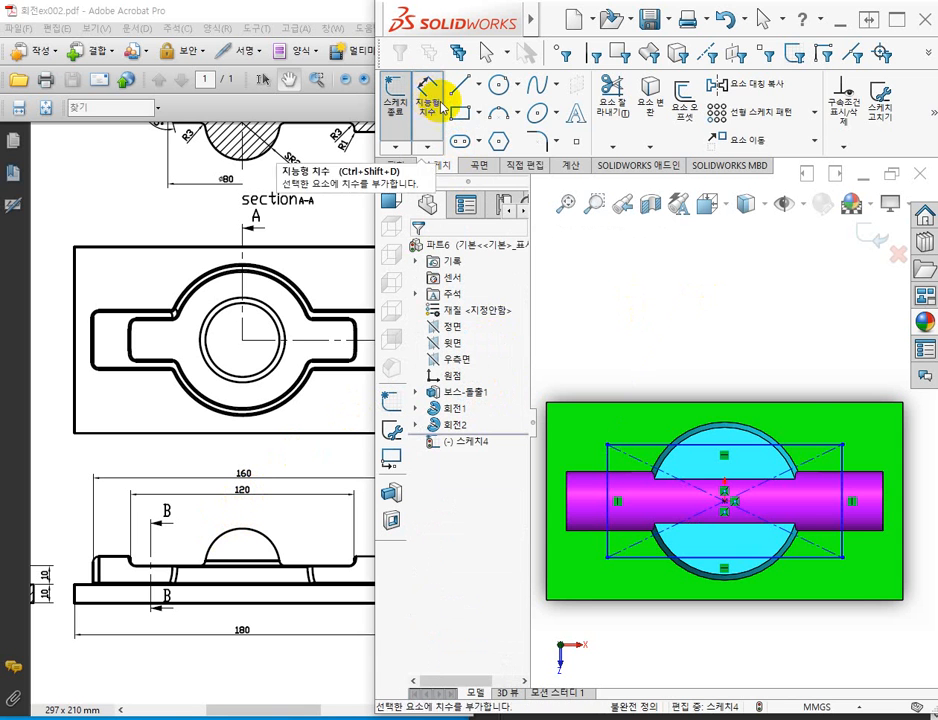
left_click(806, 446)
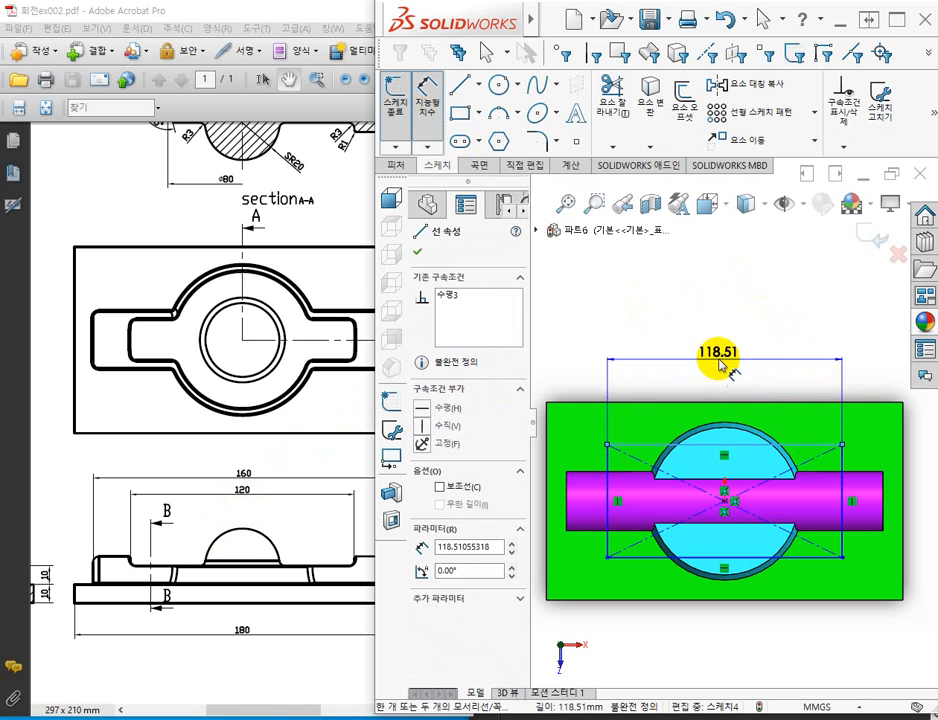
left_click(725, 358)
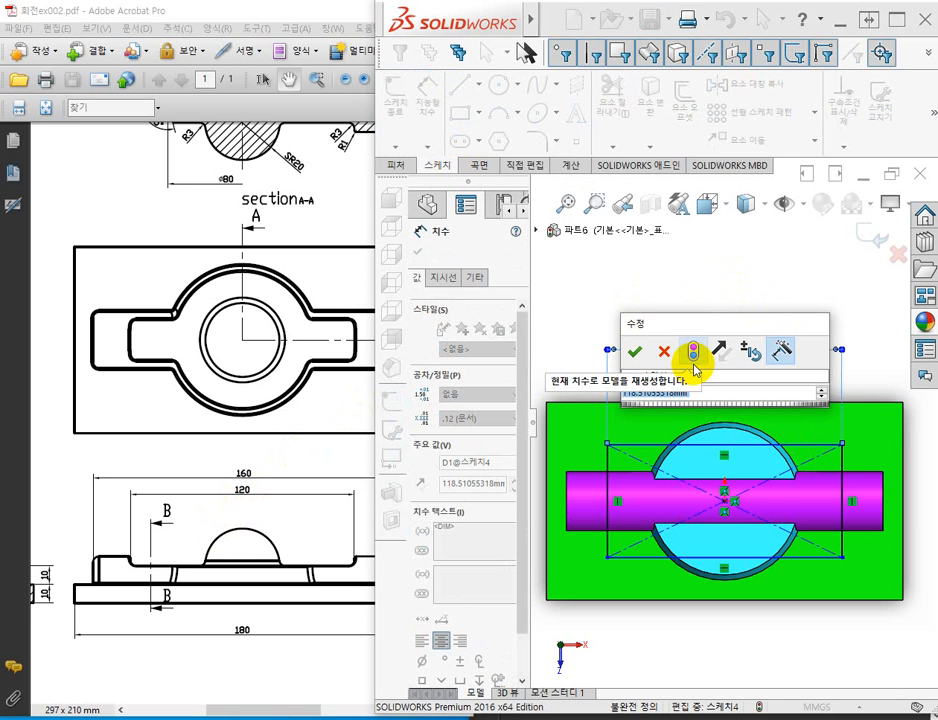
type("ㄹ")
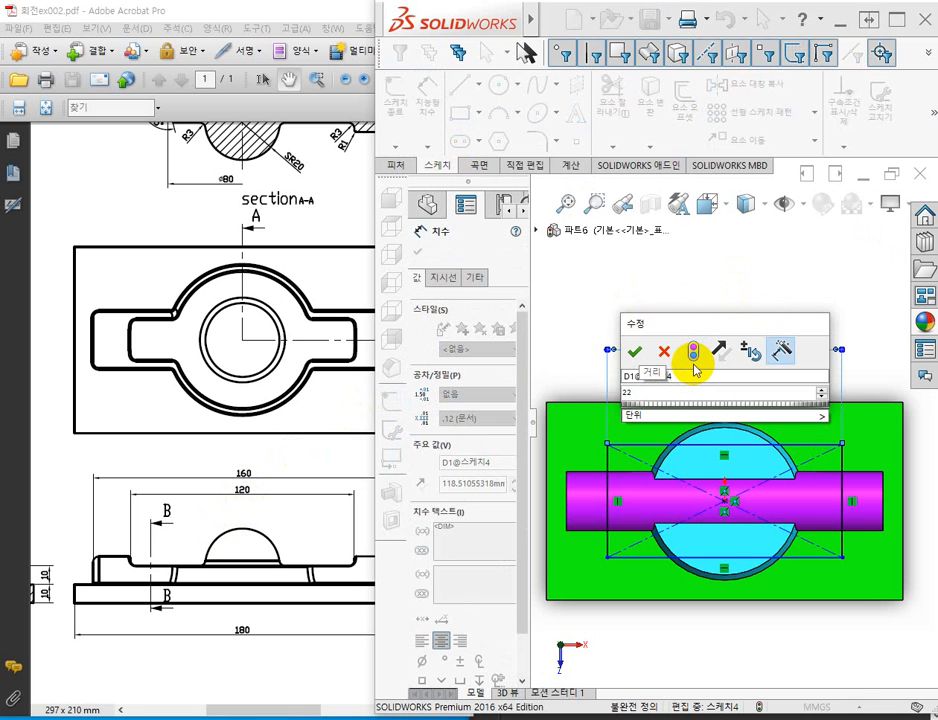
type("2")
key("BackSpace")
key("BackSpace")
type("120")
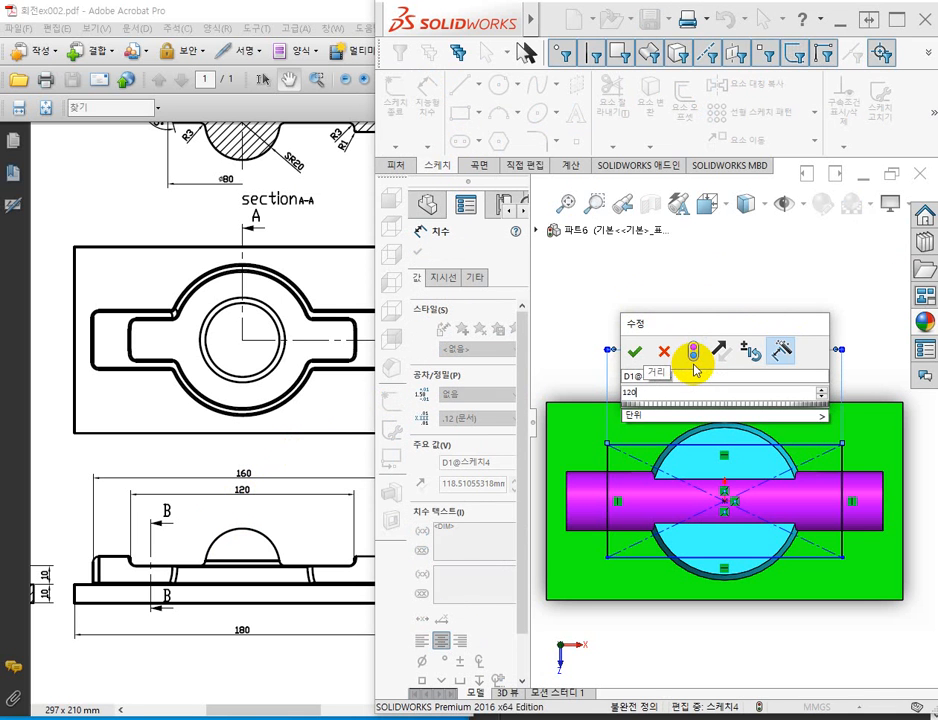
key("Return")
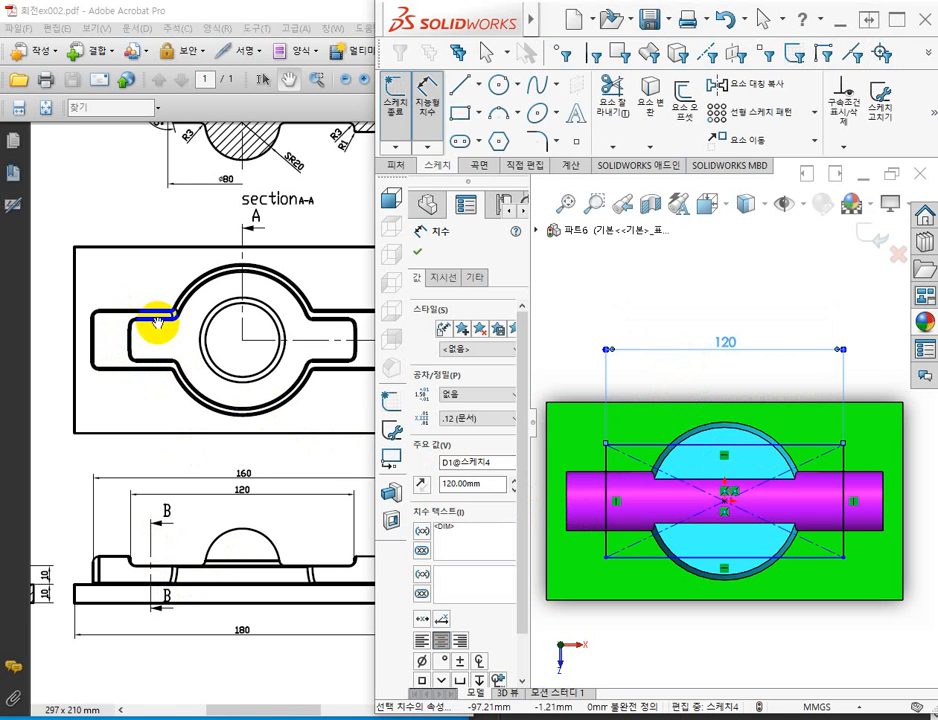
Dimension the rectangle's vertical side as 30 mm and exit the sketch.
left_click(846, 493)
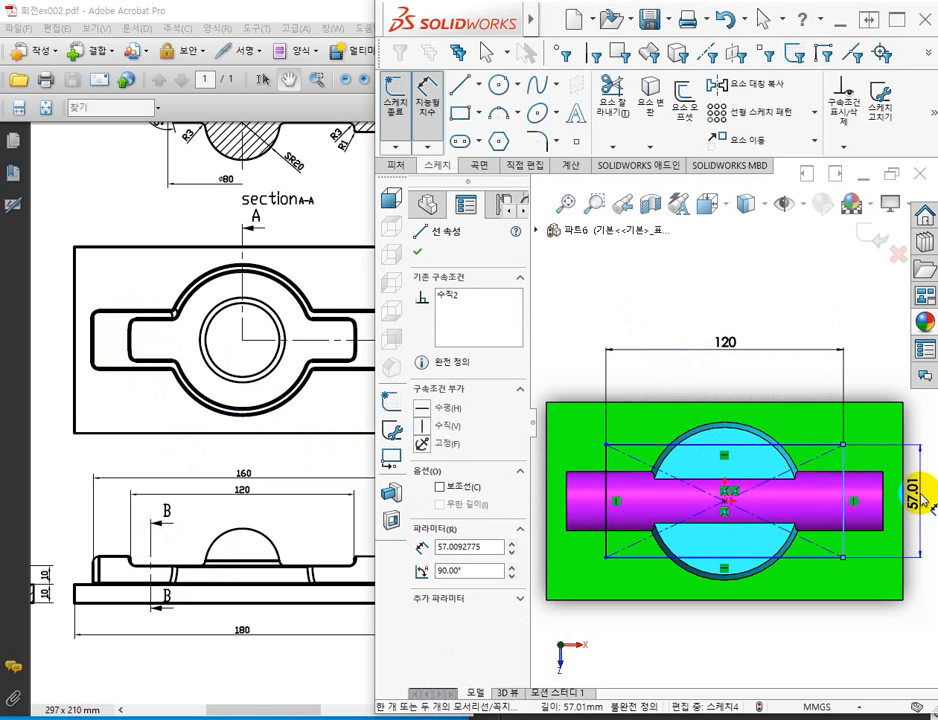
left_click(918, 490)
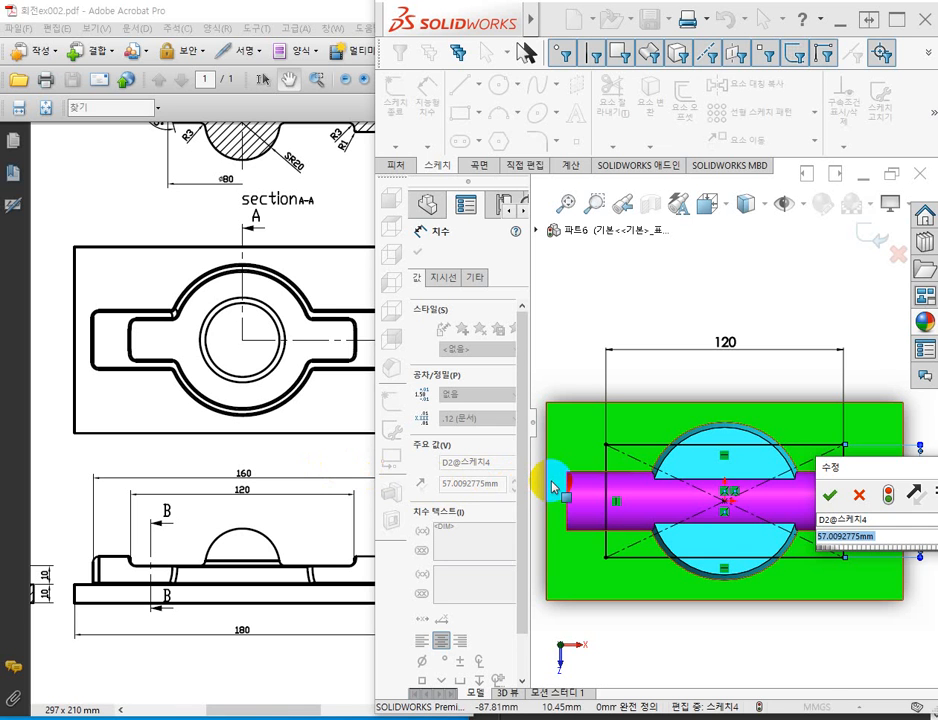
type("40")
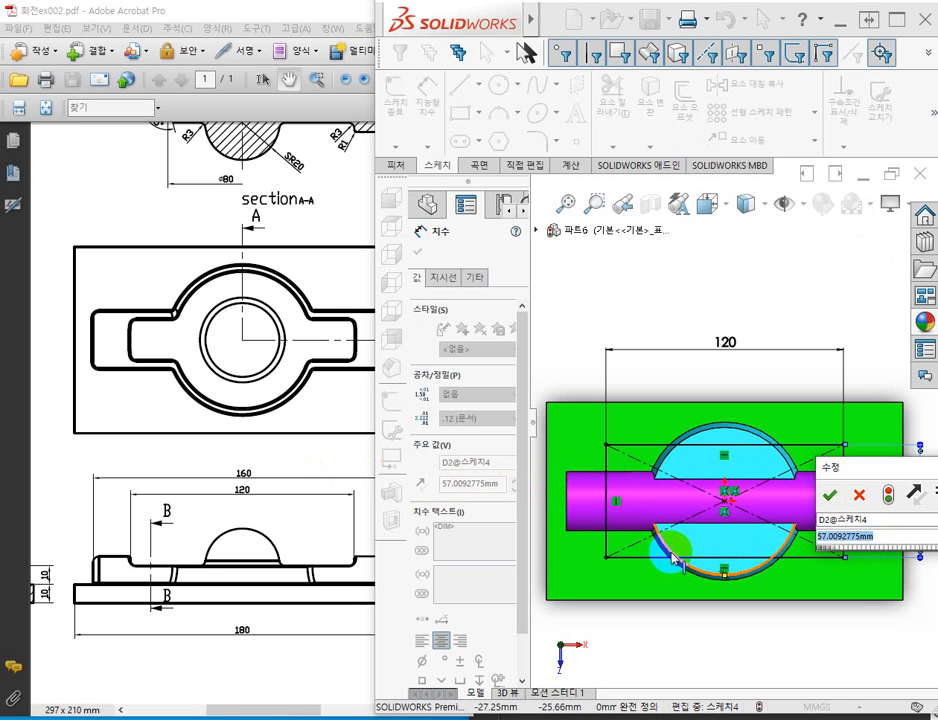
type("30")
key("Return")
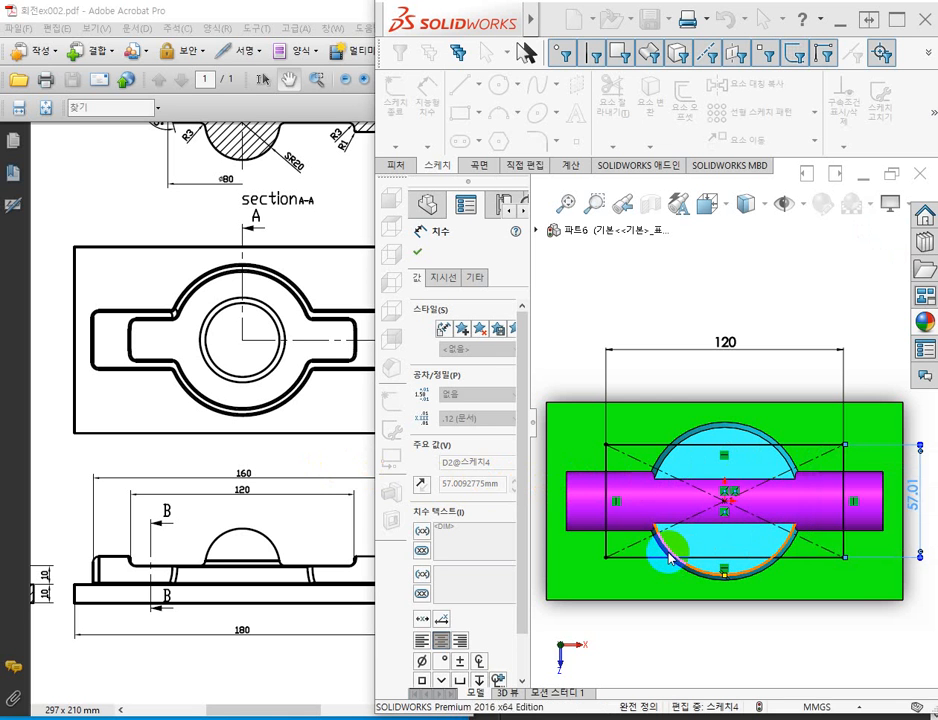
scroll(900, 525, "up", 4)
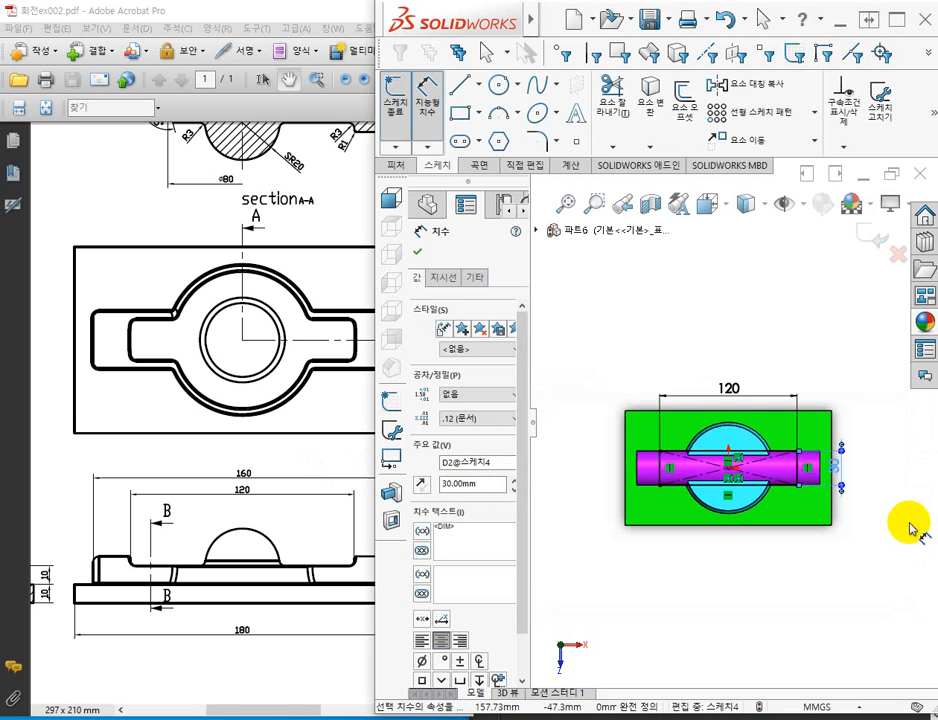
scroll(823, 477, "down", 3)
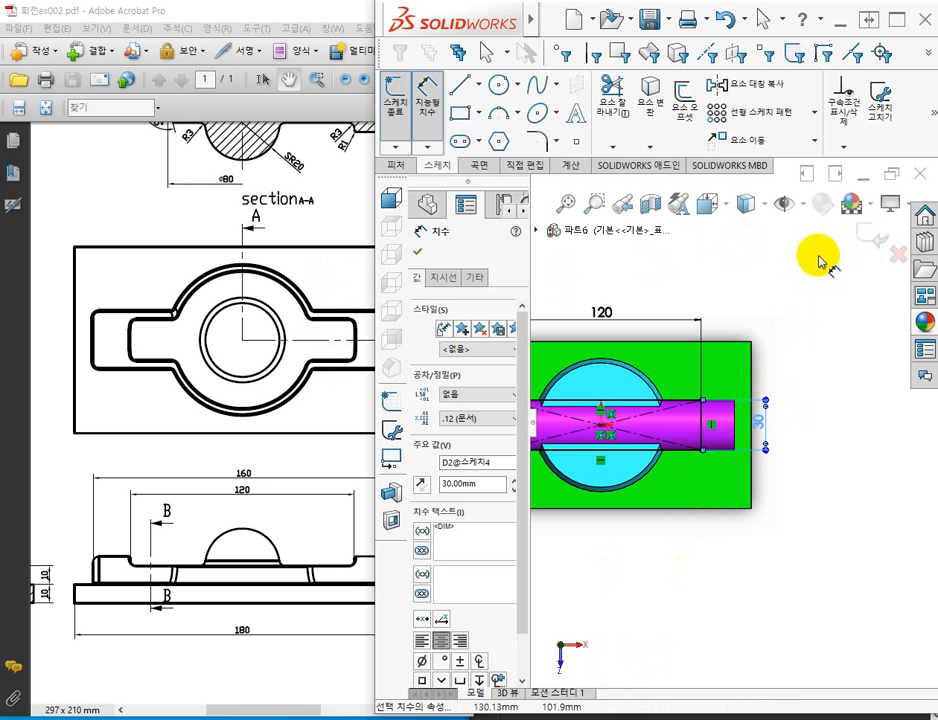
left_click(863, 236)
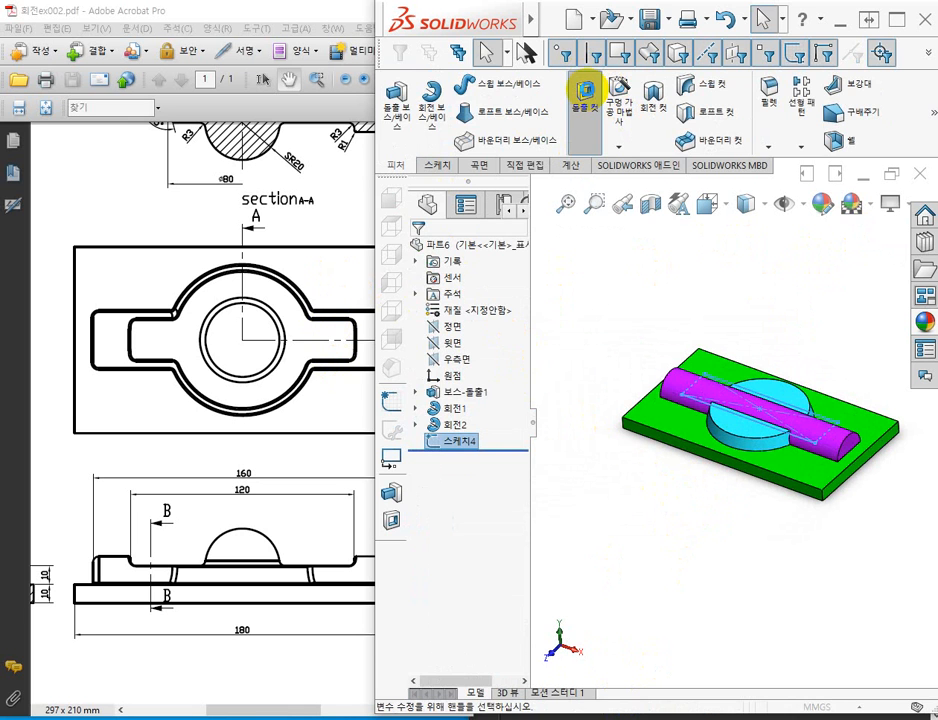
Cut-extrude the 120 by 30 mm rectangle upward with the Through All end condition, removing the arm above the disc's top face.
left_click(585, 92)
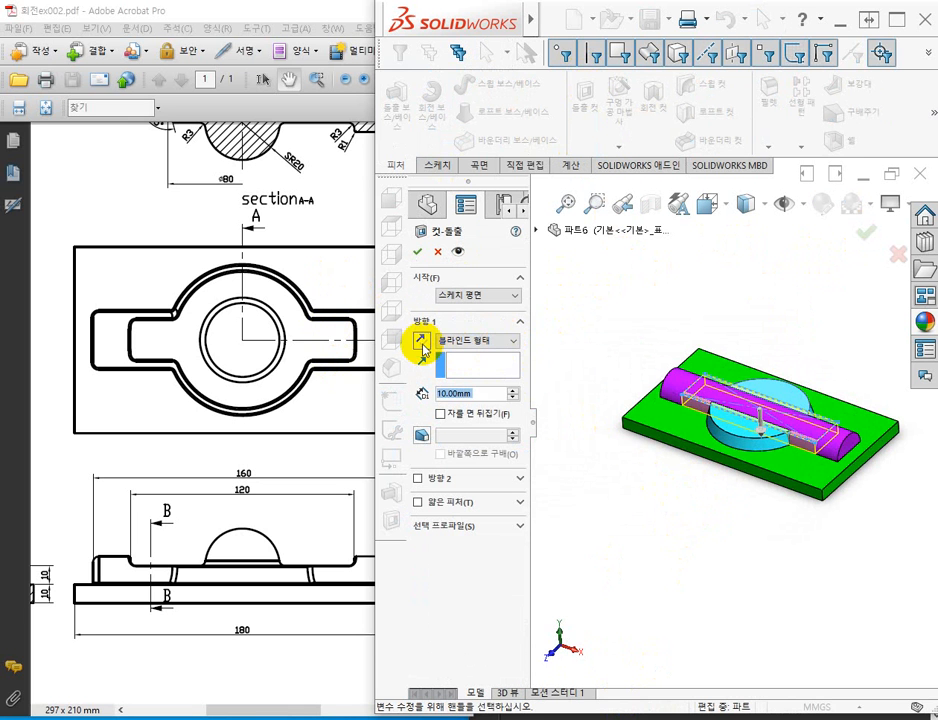
left_click(421, 342)
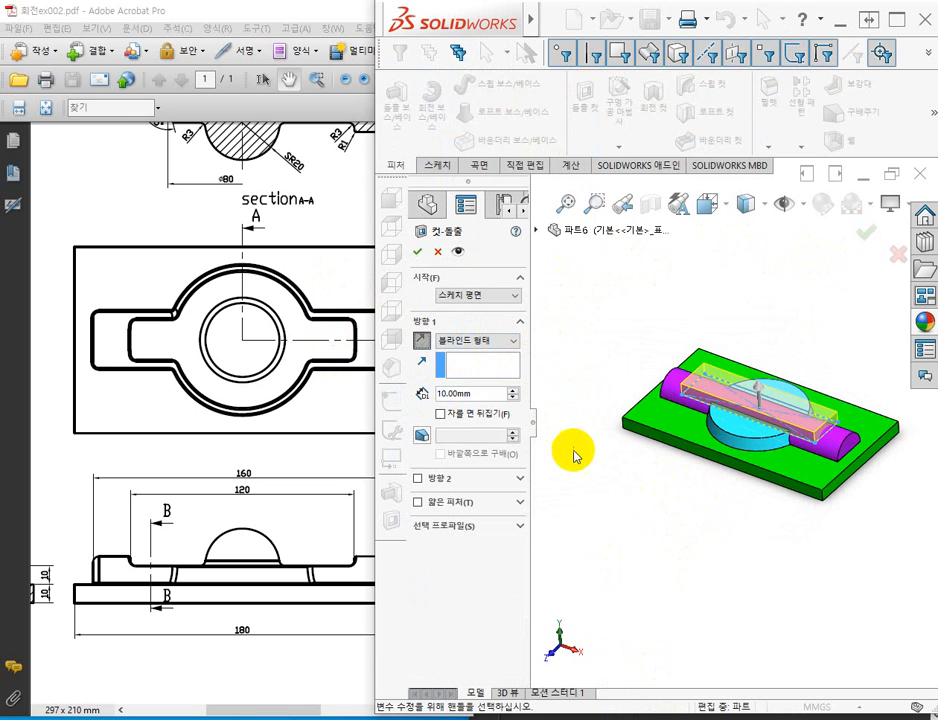
scroll(670, 492, "down", 2)
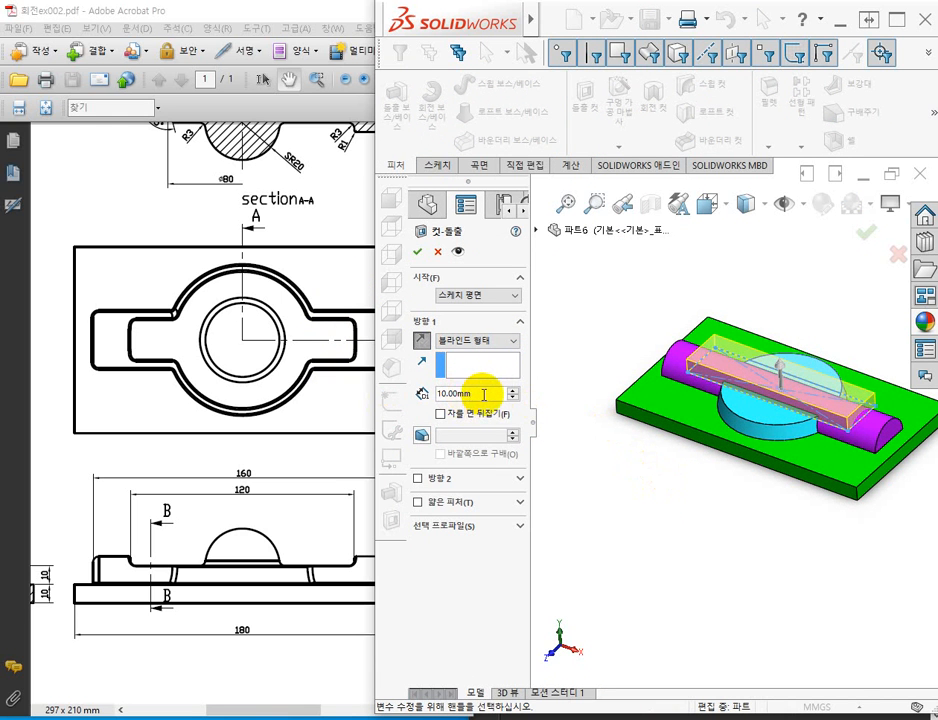
left_click(512, 342)
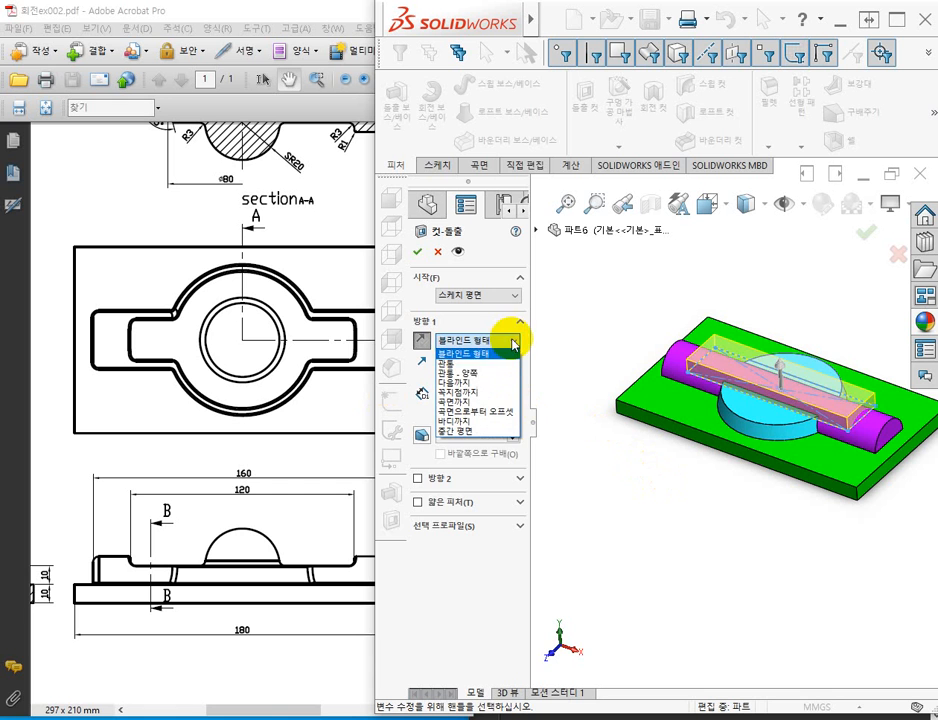
left_click(467, 364)
mouse_move(628, 486)
middle_mouse_down()
mouse_move(657, 444)
mouse_move(624, 456)
mouse_move(624, 469)
middle_mouse_up()
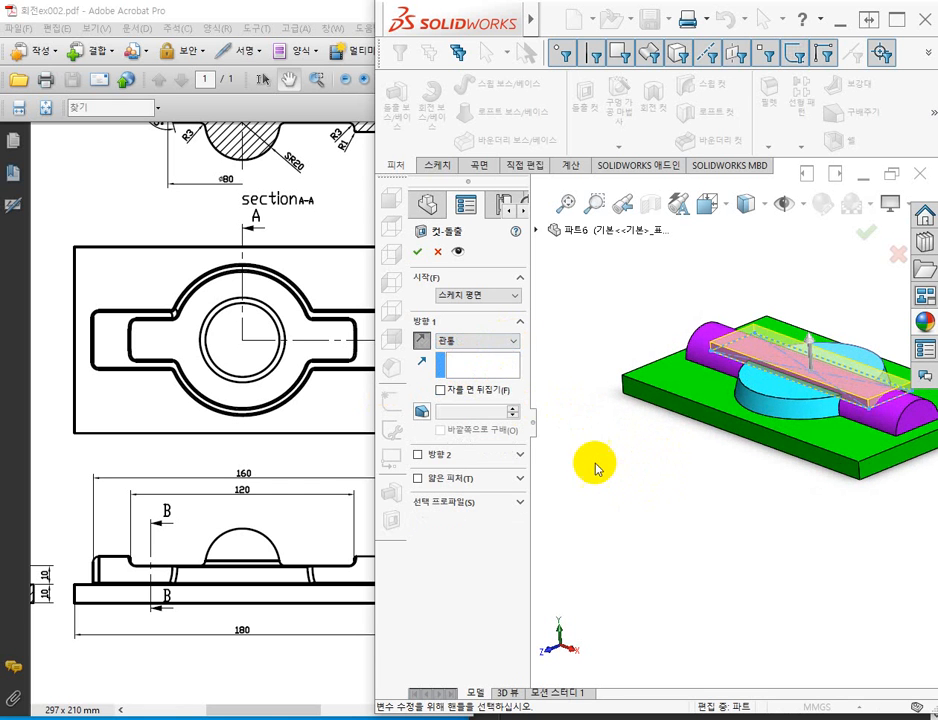
left_click(416, 251)
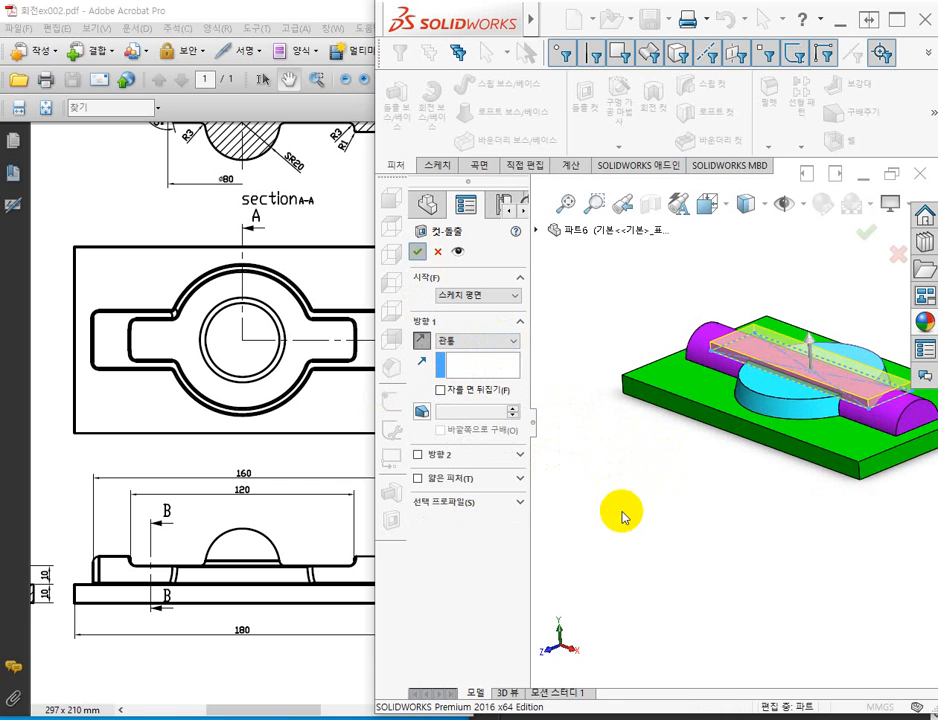
middle_click_drag(624, 494, 626, 478)
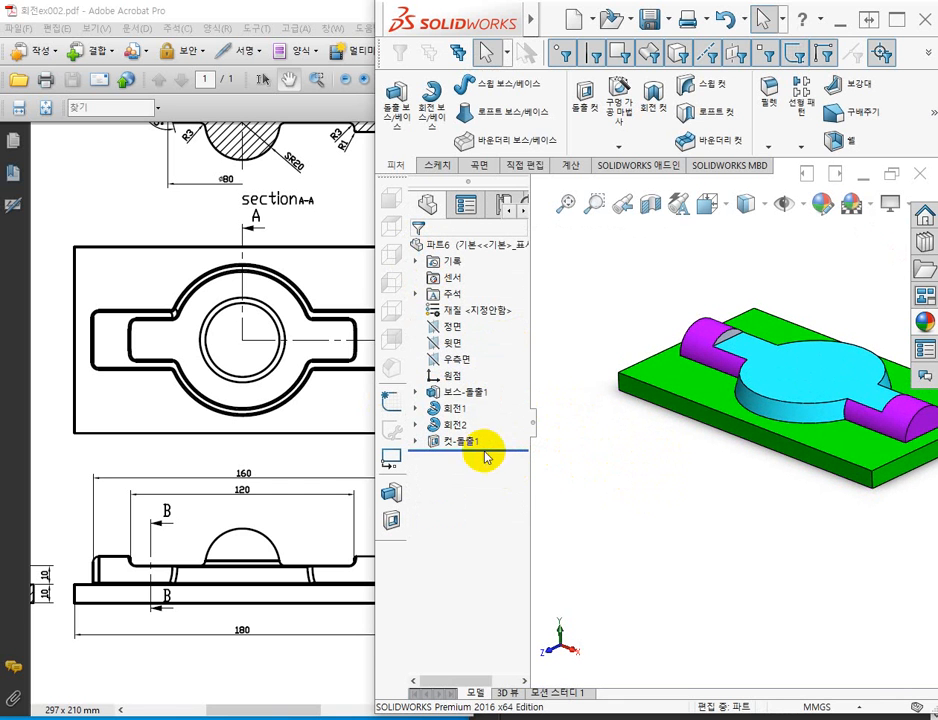
Apply an orange-red colour to the extruded cut feature only.
left_click(463, 443)
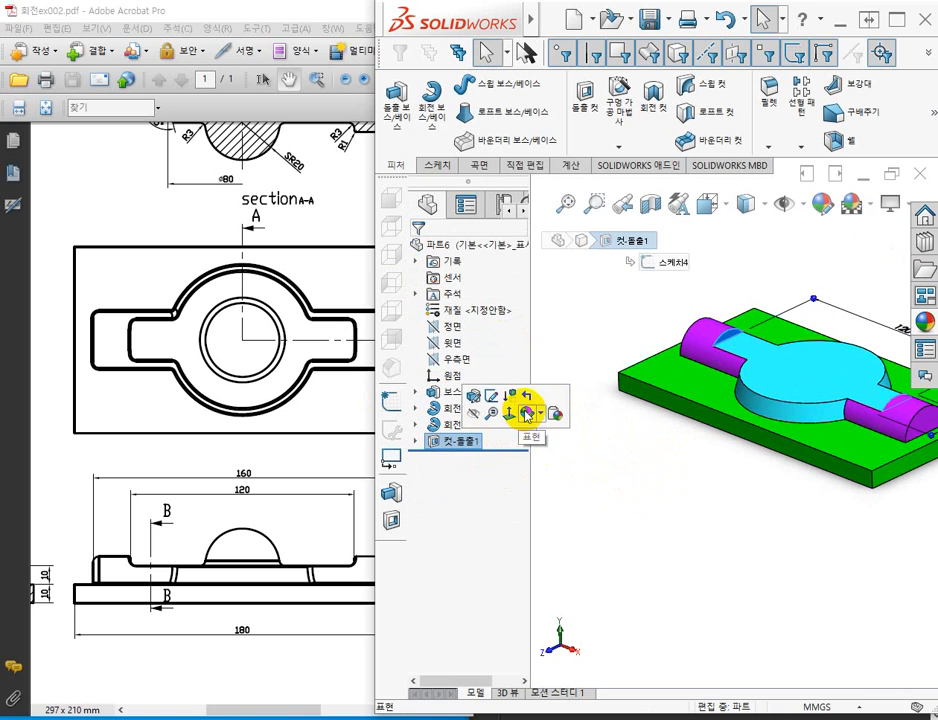
left_click(528, 413)
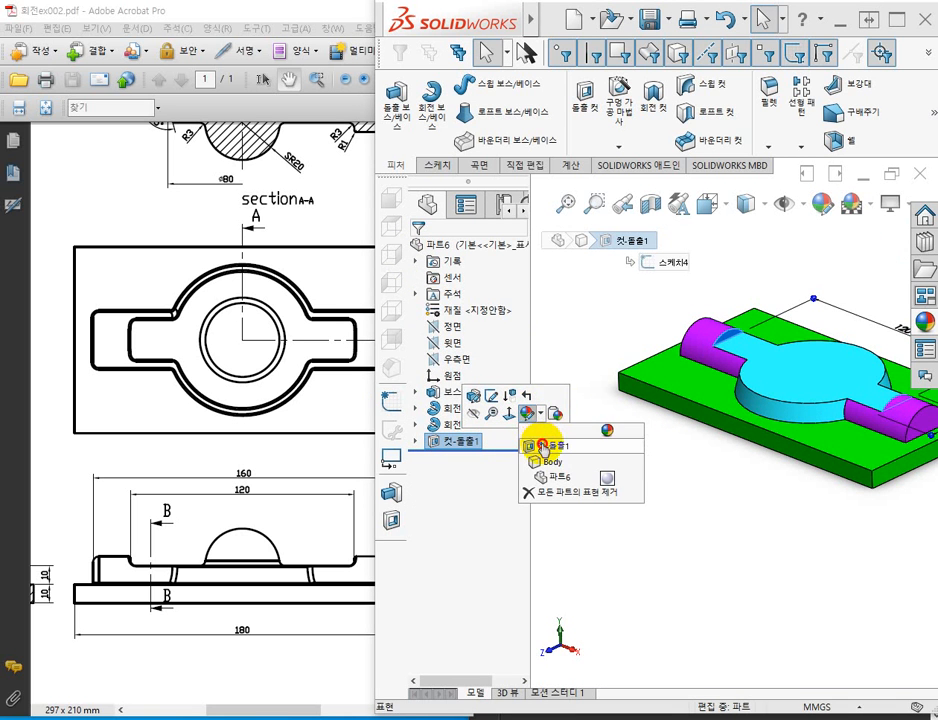
left_click(540, 445)
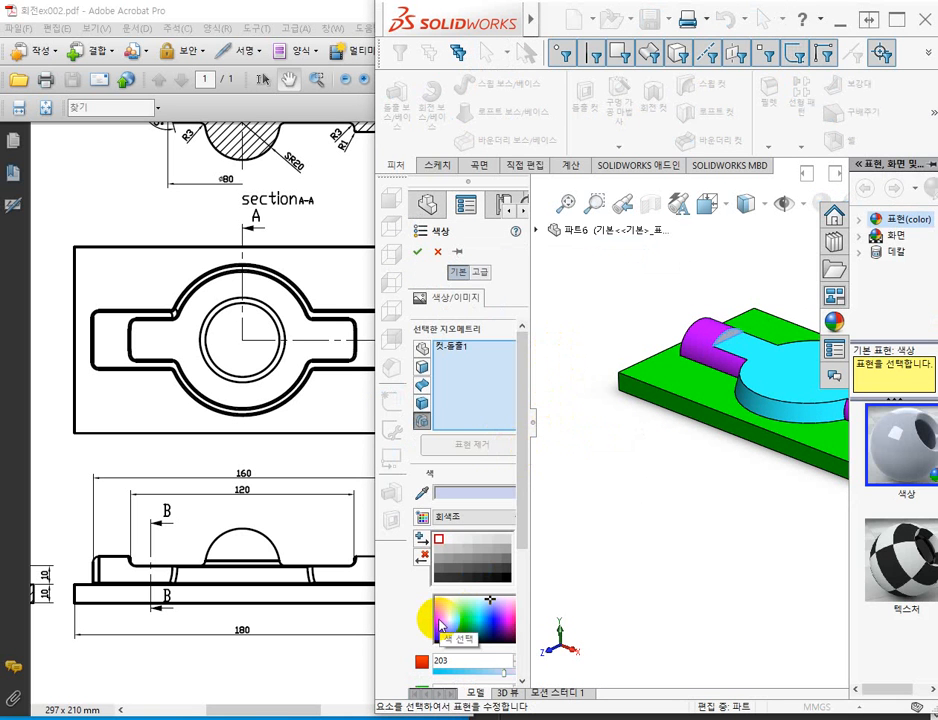
left_click(440, 625)
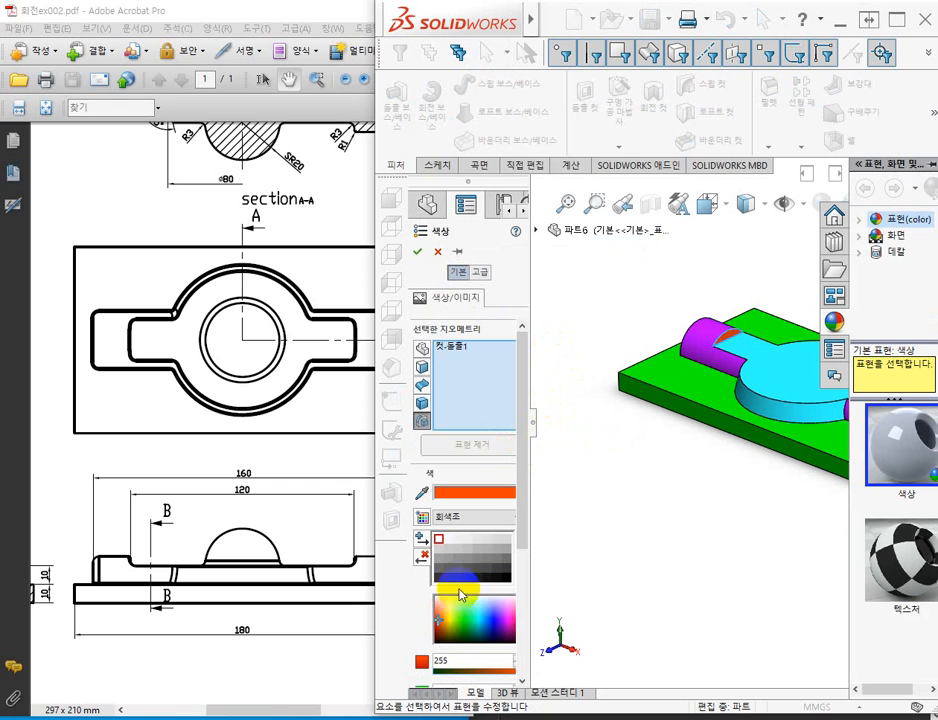
left_click(418, 252)
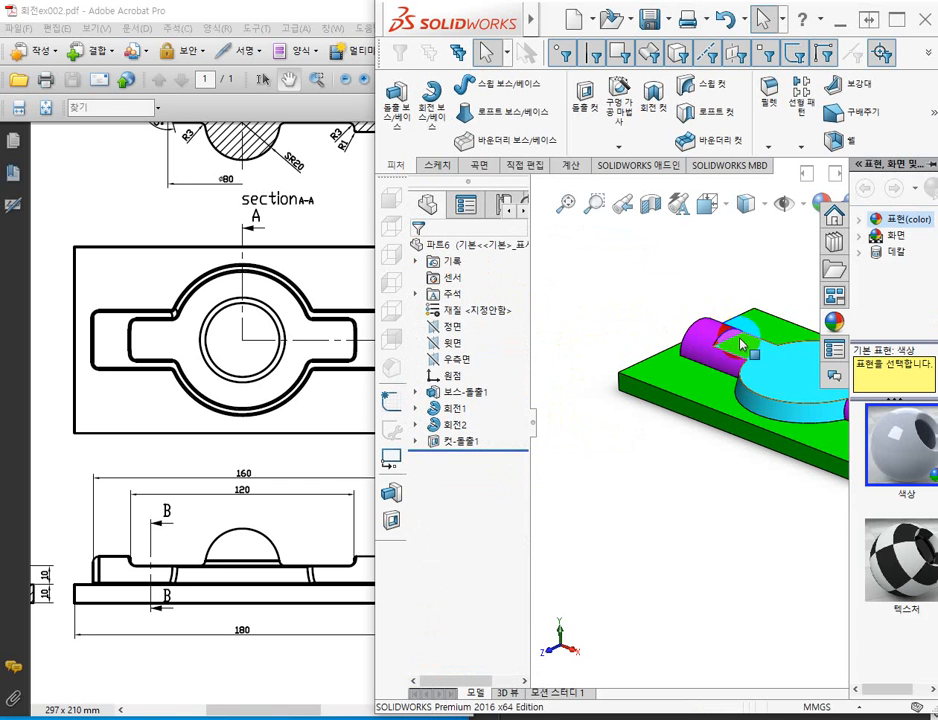
scroll(741, 346, "up", 6)
scroll(731, 437, "down", 4)
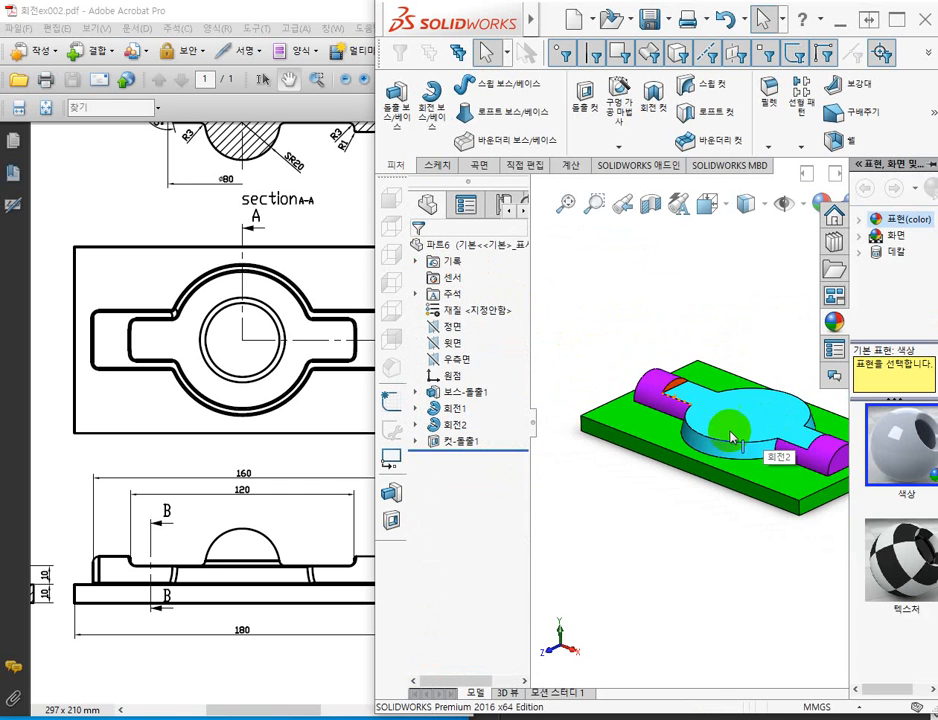
middle_click_drag(731, 437, 722, 477)
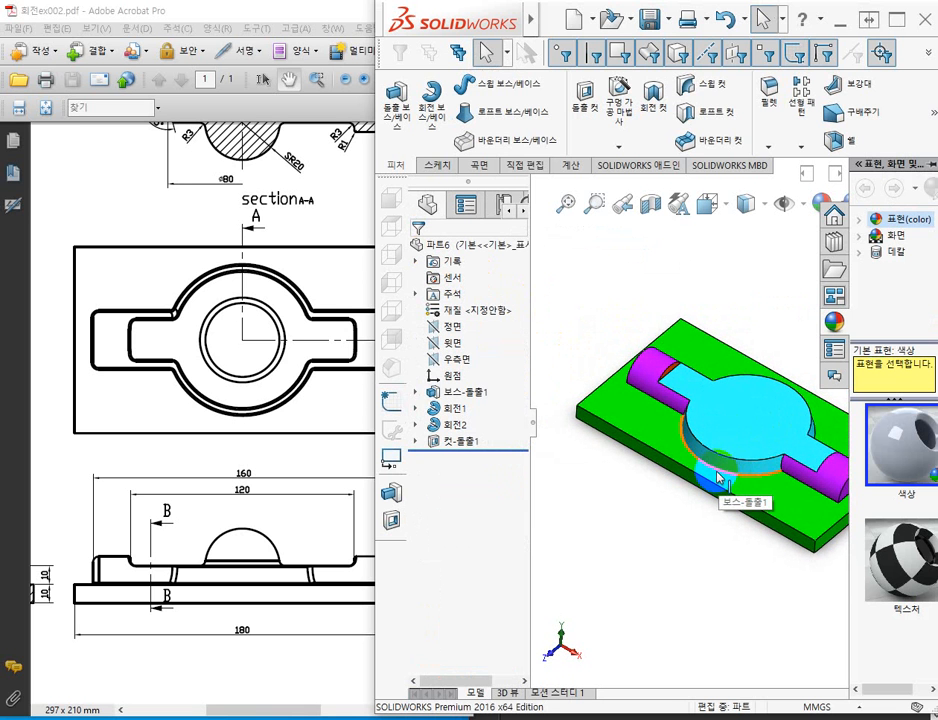
Check the dome's SR20 section in the PDF drawing and open a new sketch on the Front Plane in SOLIDWORKS.
middle_click_drag(650, 468, 622, 478, "shift")
middle_click_drag(684, 507, 637, 500, "ctrl")
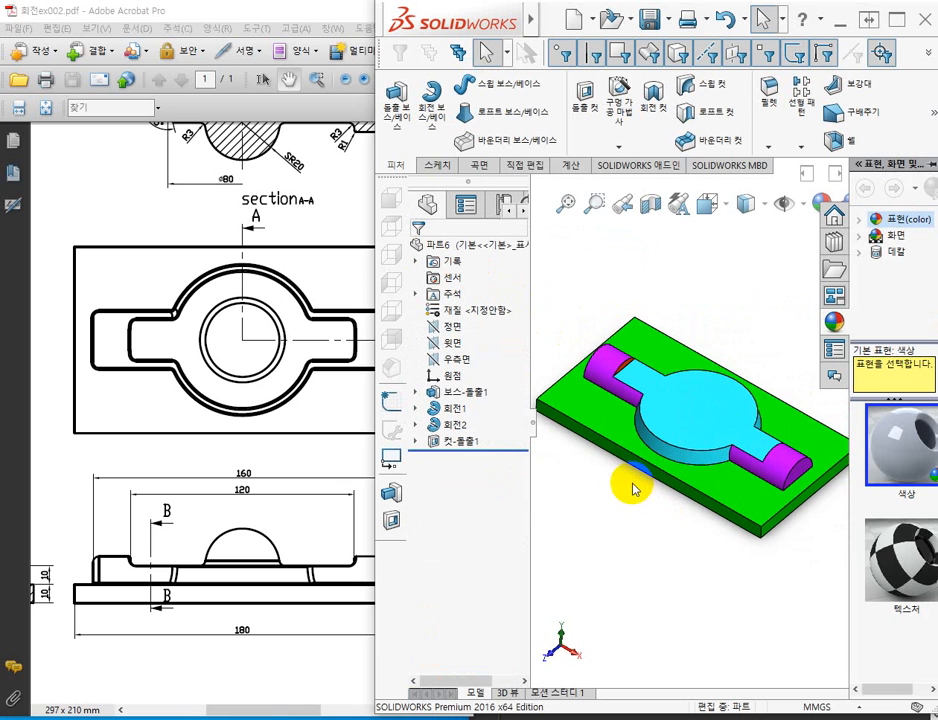
left_click(316, 524)
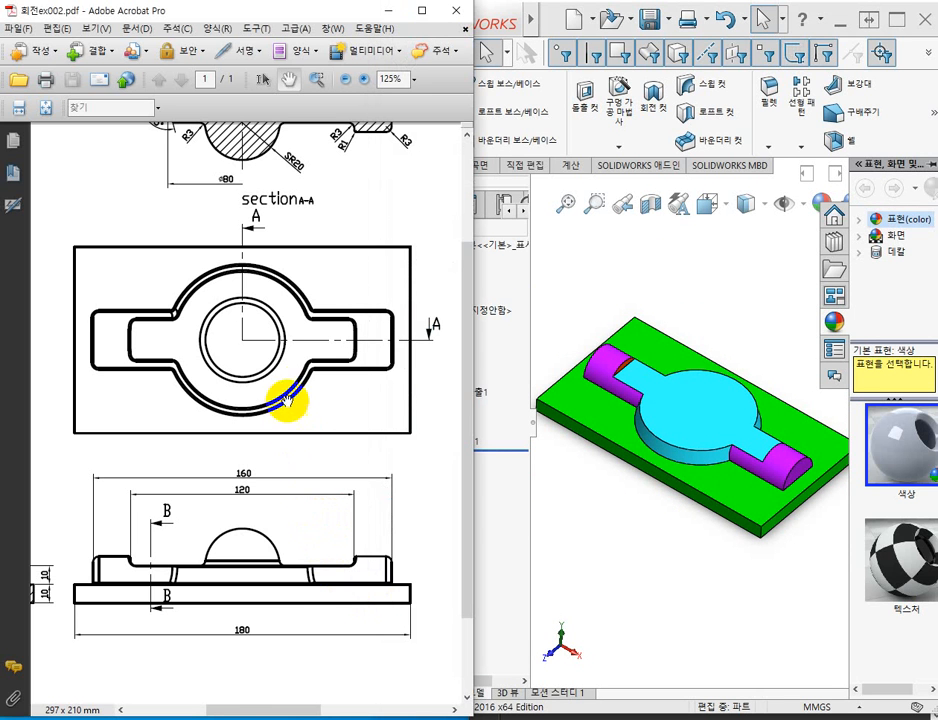
scroll(303, 255, "up", 2)
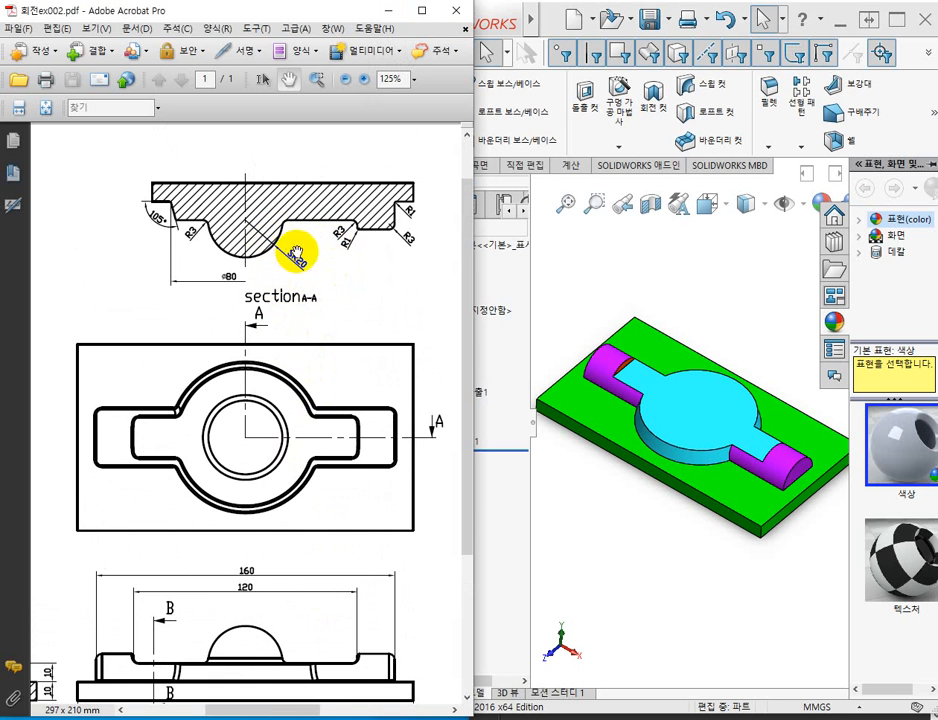
left_click(614, 285)
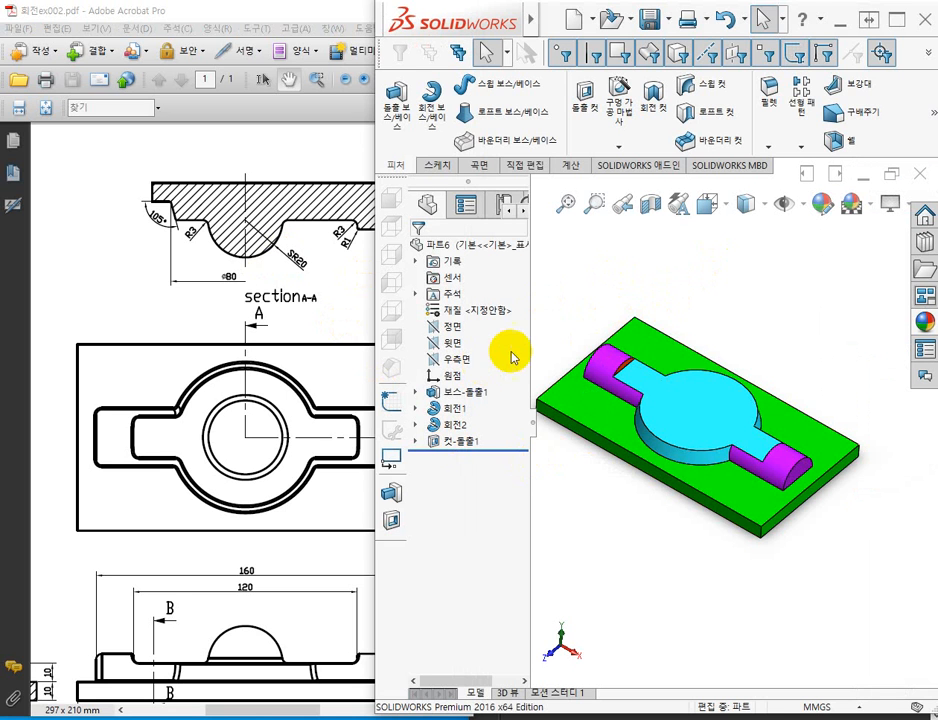
left_click(456, 330)
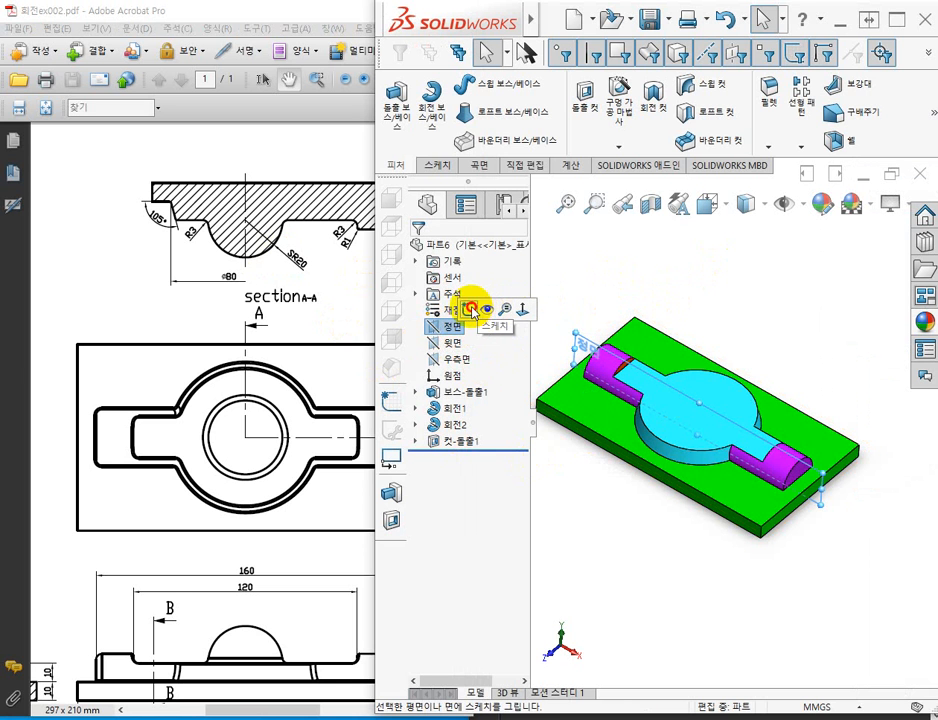
left_click(472, 311)
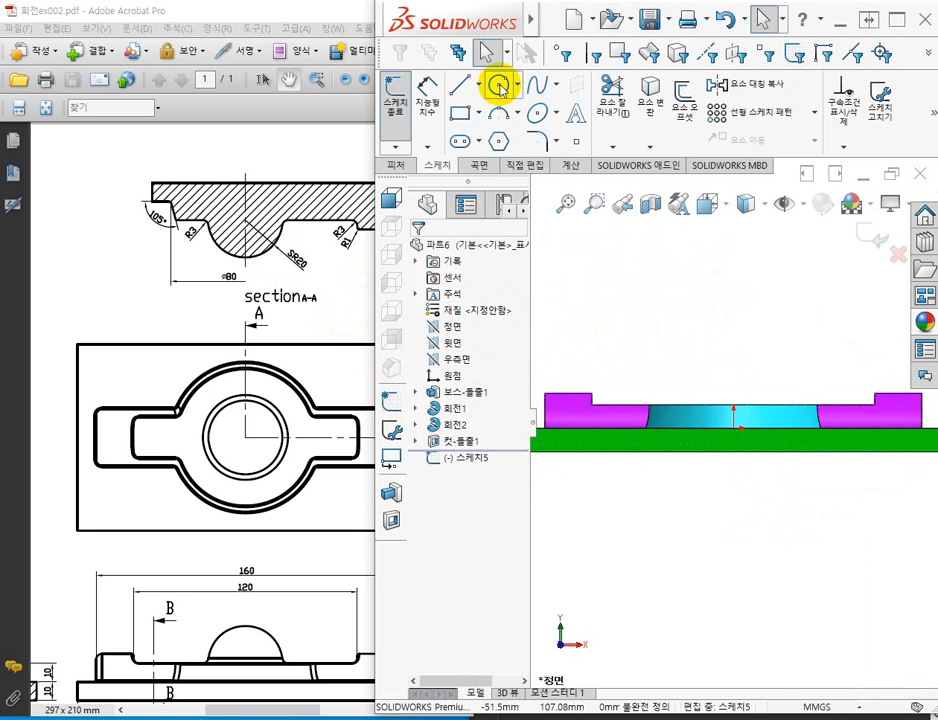
Sketch a circle of about 24.8 mm radius, centred about 28.7 mm vertically above the origin.
left_click(499, 86)
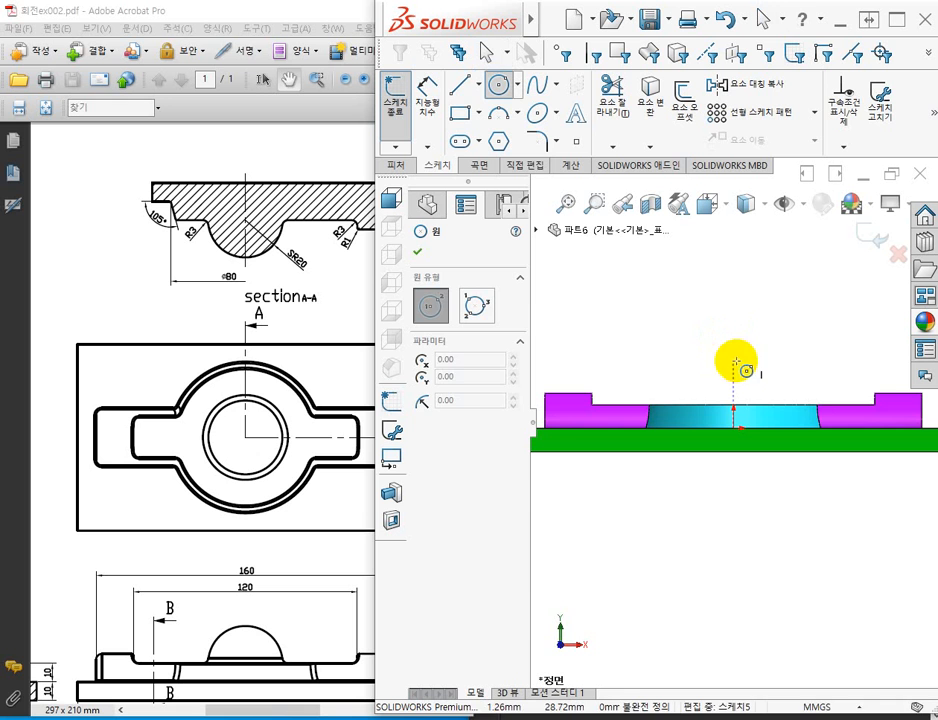
left_click(735, 360)
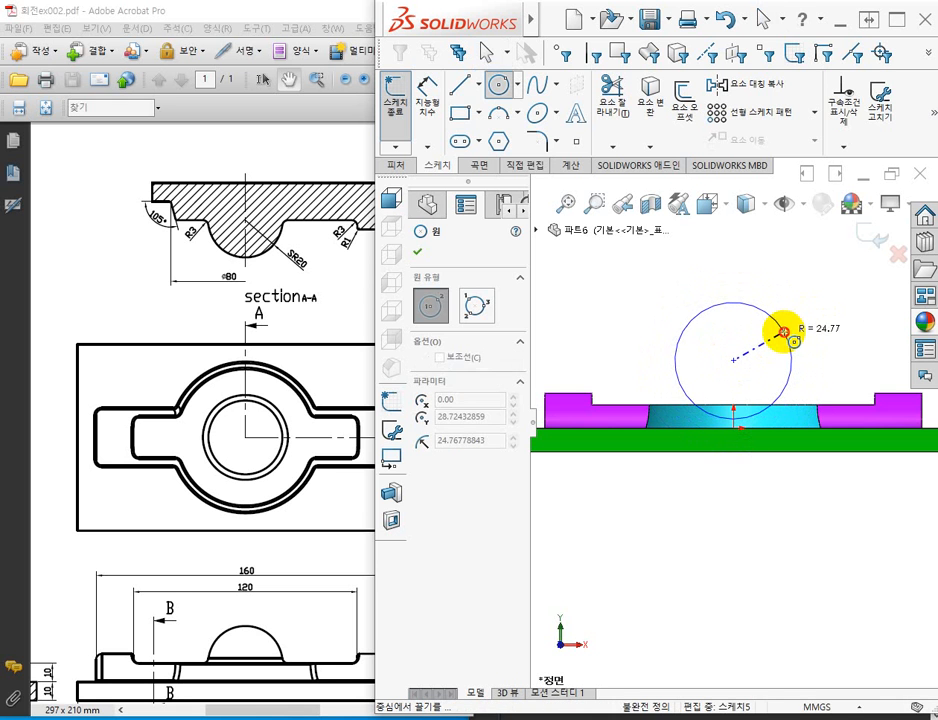
left_click(784, 331)
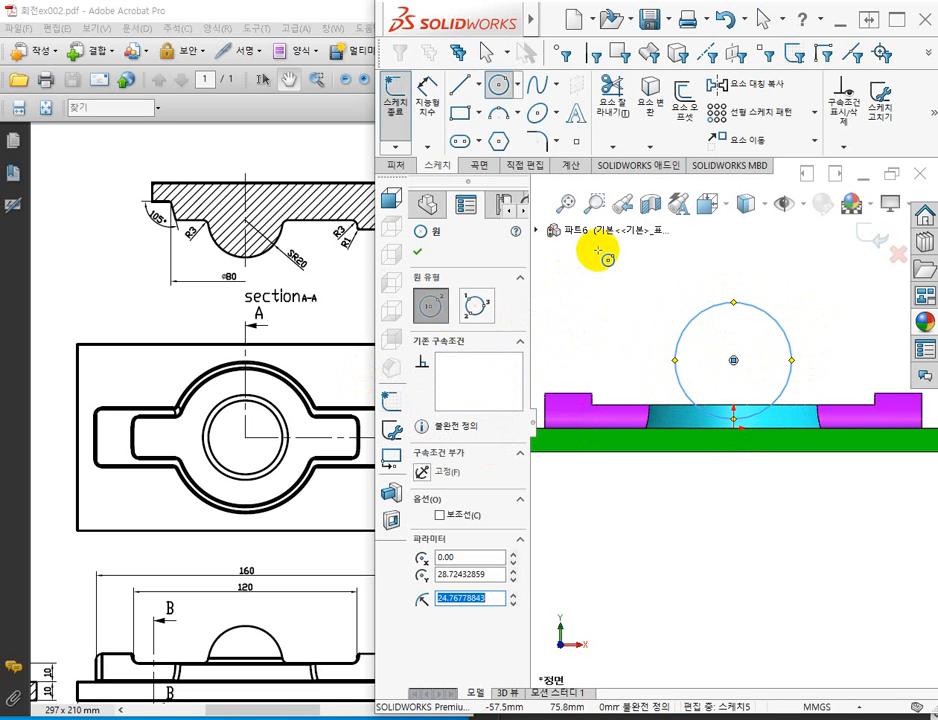
Draw a vertical line from the circle's top quadrant to its centre and a horizontal line out to its right quadrant.
left_click(463, 90)
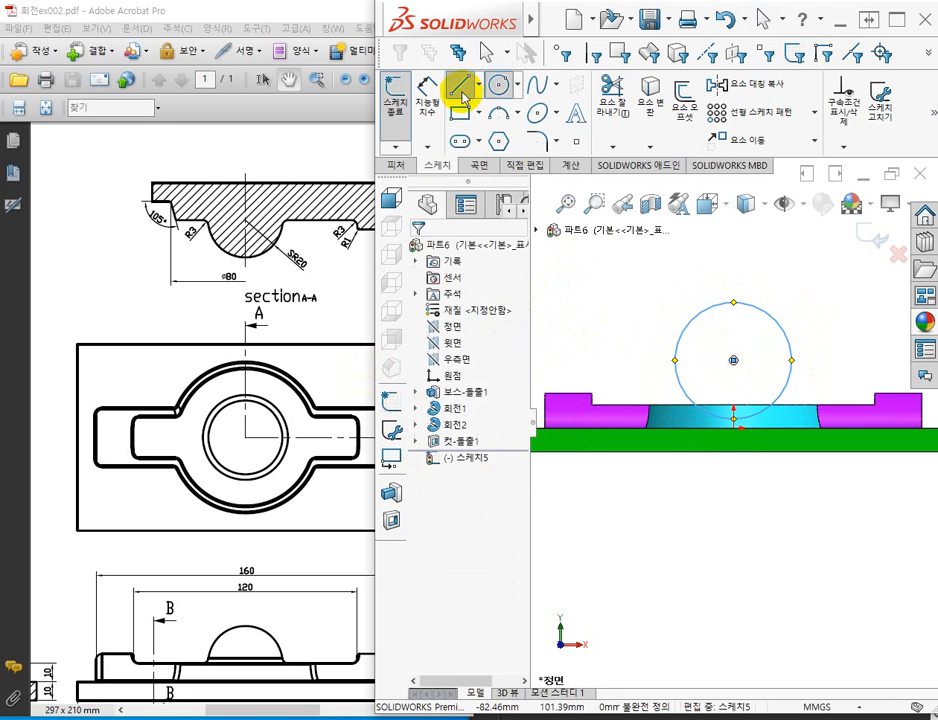
left_click(733, 301)
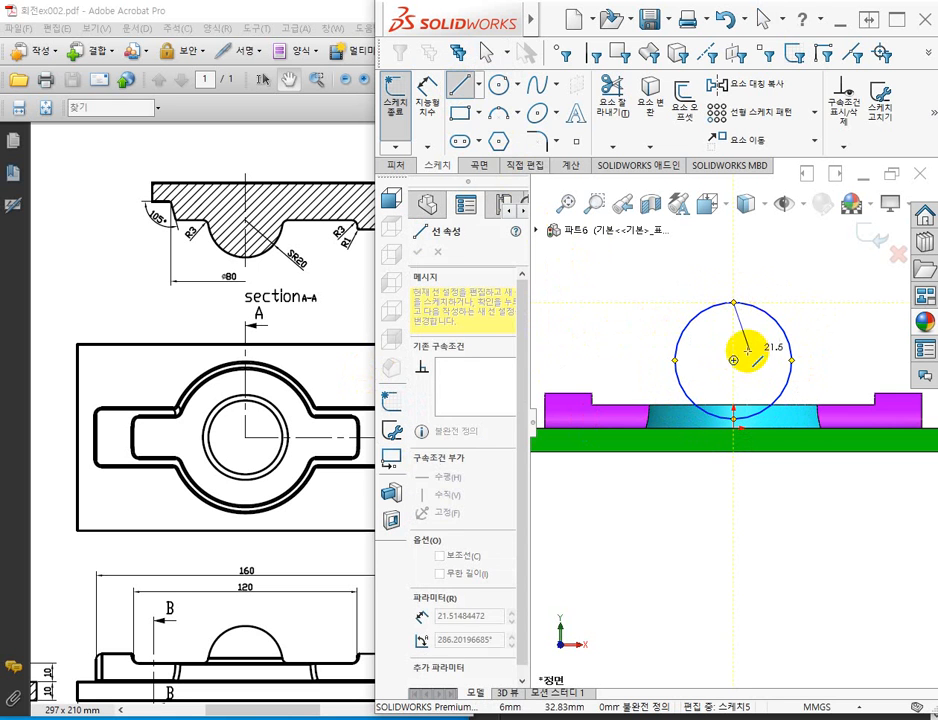
left_click(734, 359)
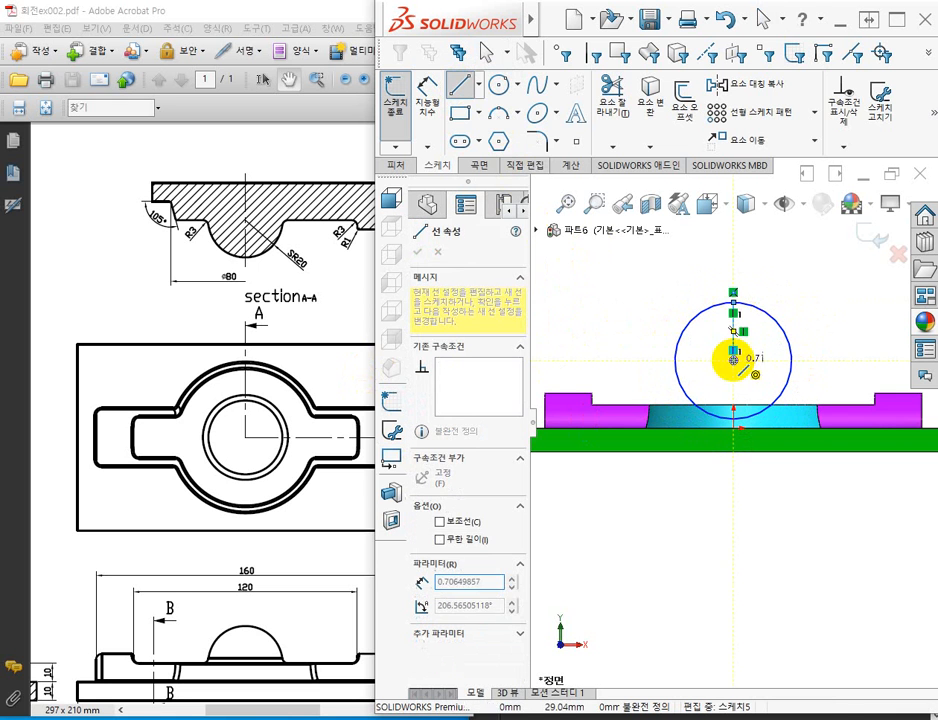
left_click(791, 360)
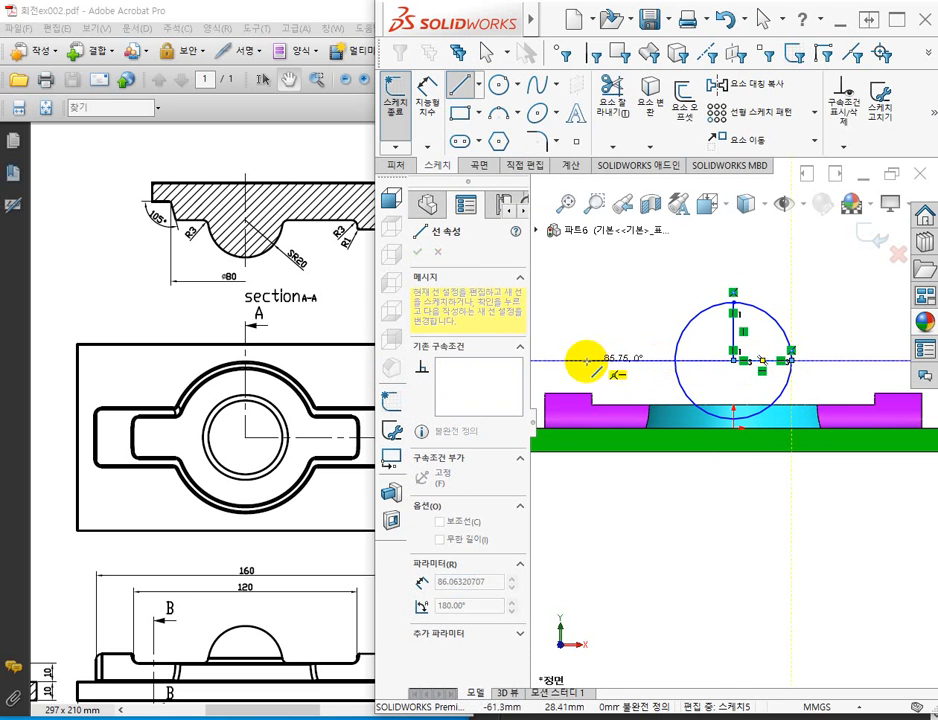
key("Escape")
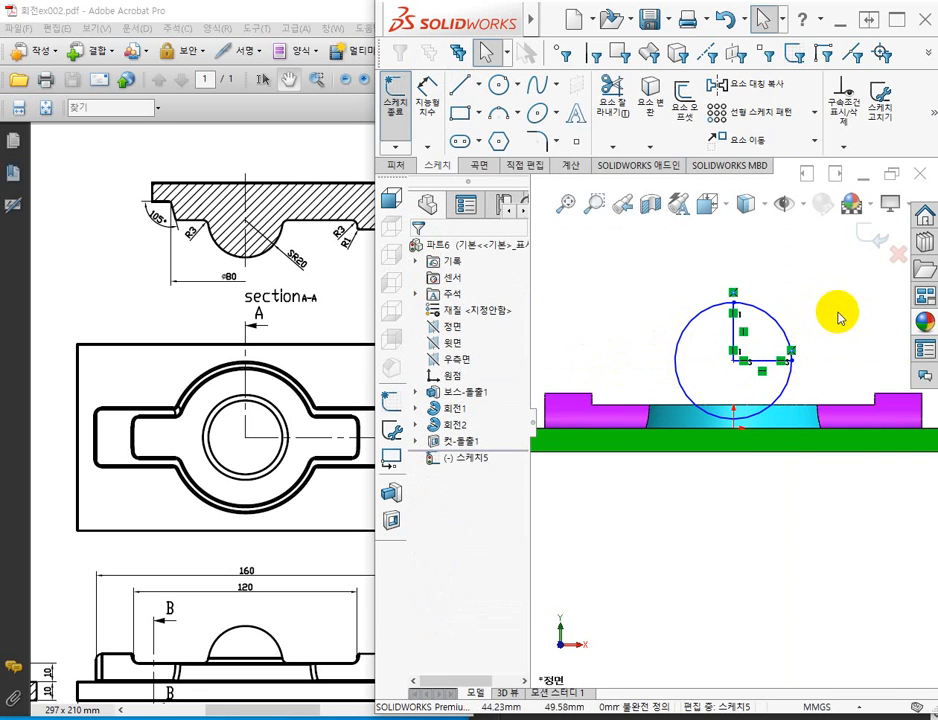
Hide the sketch relation symbols in the graphics area.
left_click(784, 207)
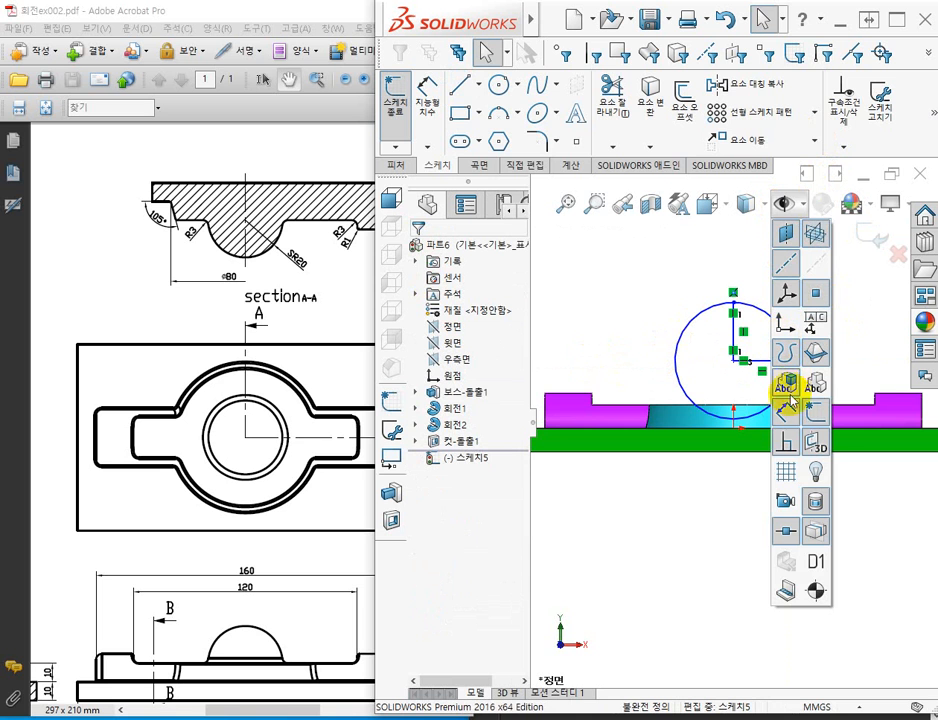
left_click(786, 443)
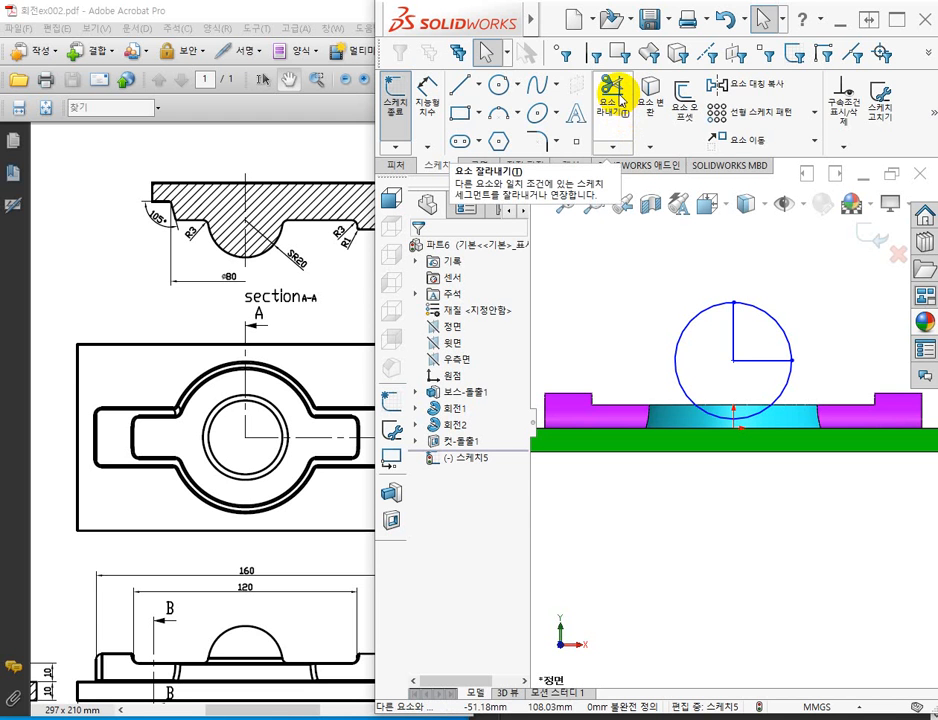
Trim the circle with Power Trim so only the upper-right quarter arc between the two lines remains.
left_click(619, 96)
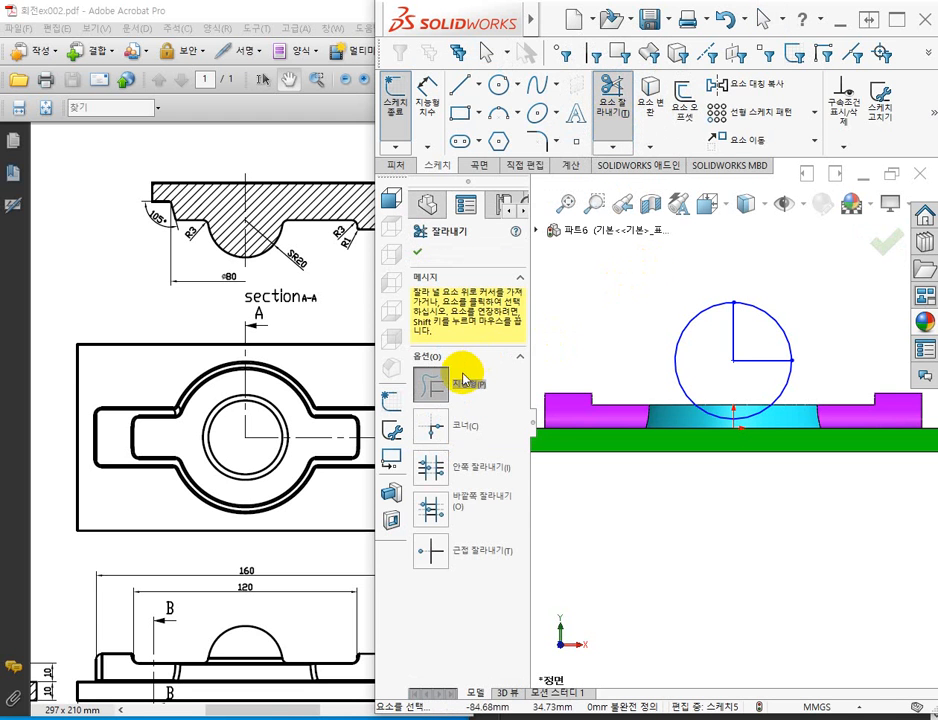
left_click_drag(672, 328, 697, 356)
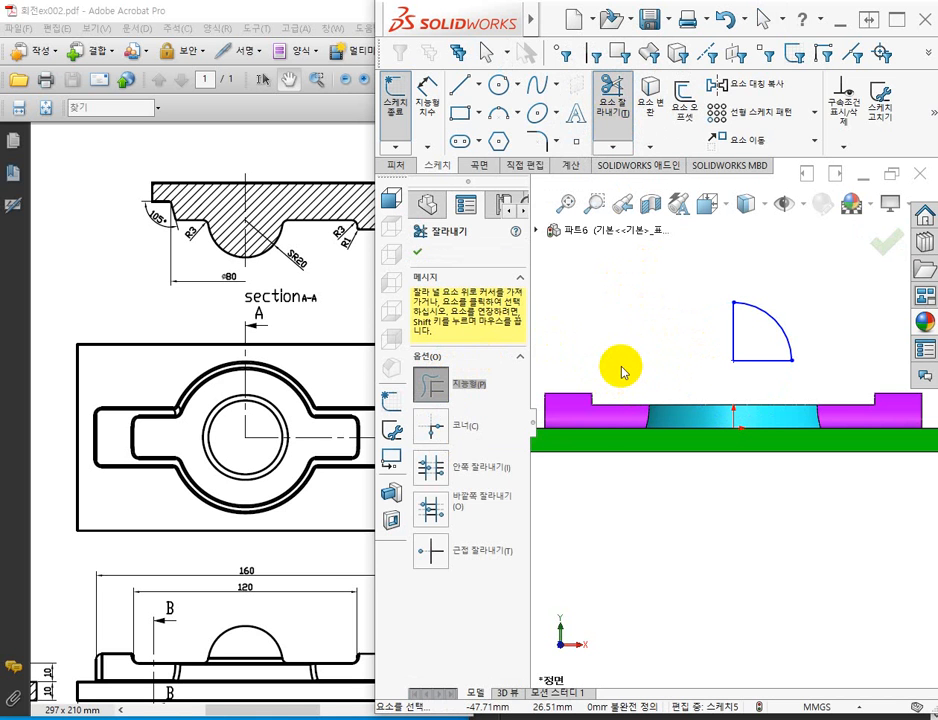
key("Escape")
Undo the trim, both radius lines and the circle.
key("ctrl+z")
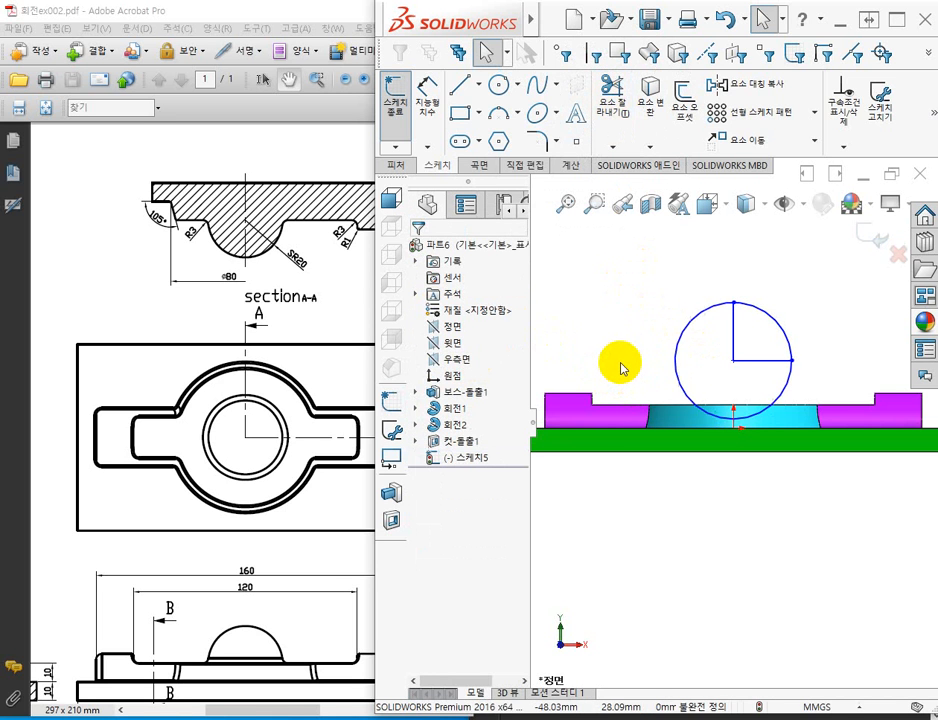
key("ctrl+z")
key("ctrl+z")
key("ctrl+z")
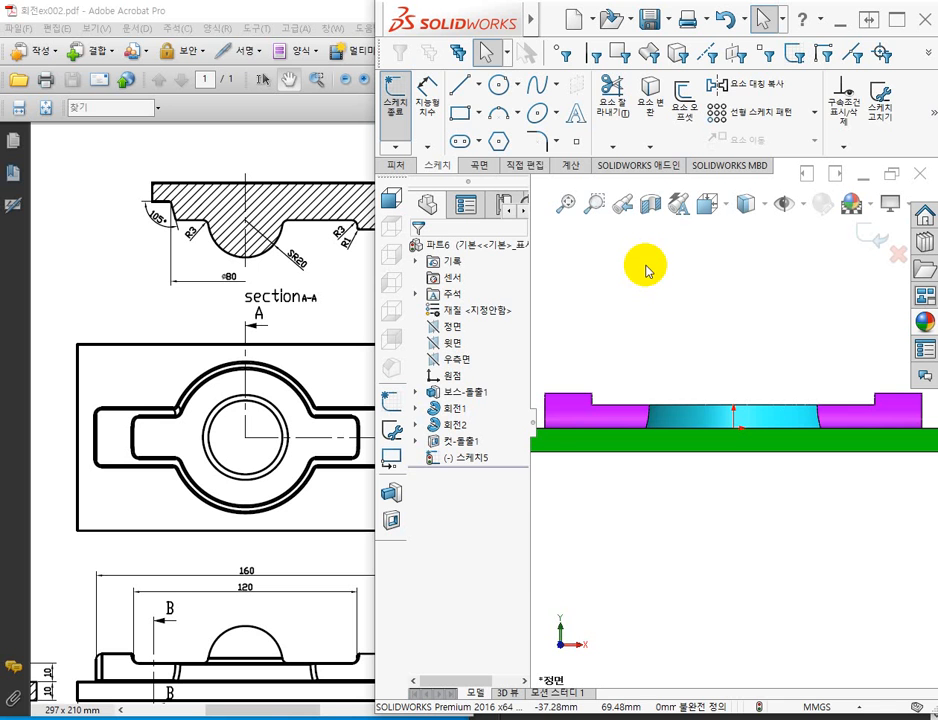
Sketch a closed quarter-round profile above the disc from a horizontal line, a vertical line about 30 mm long and a connecting arc.
left_click(460, 85)
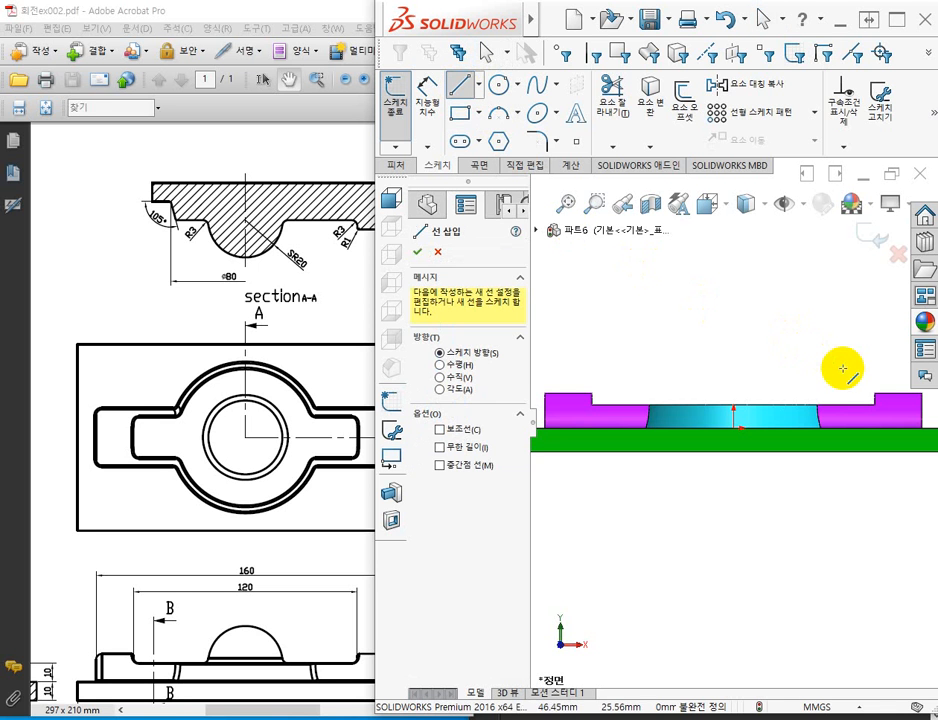
left_click(795, 342)
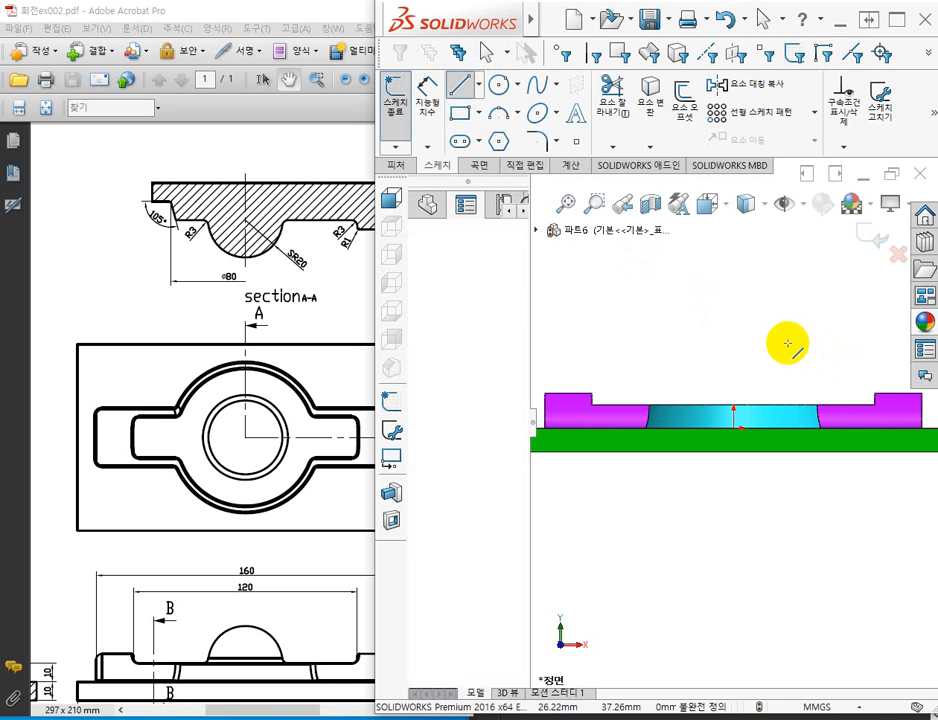
left_click(715, 342)
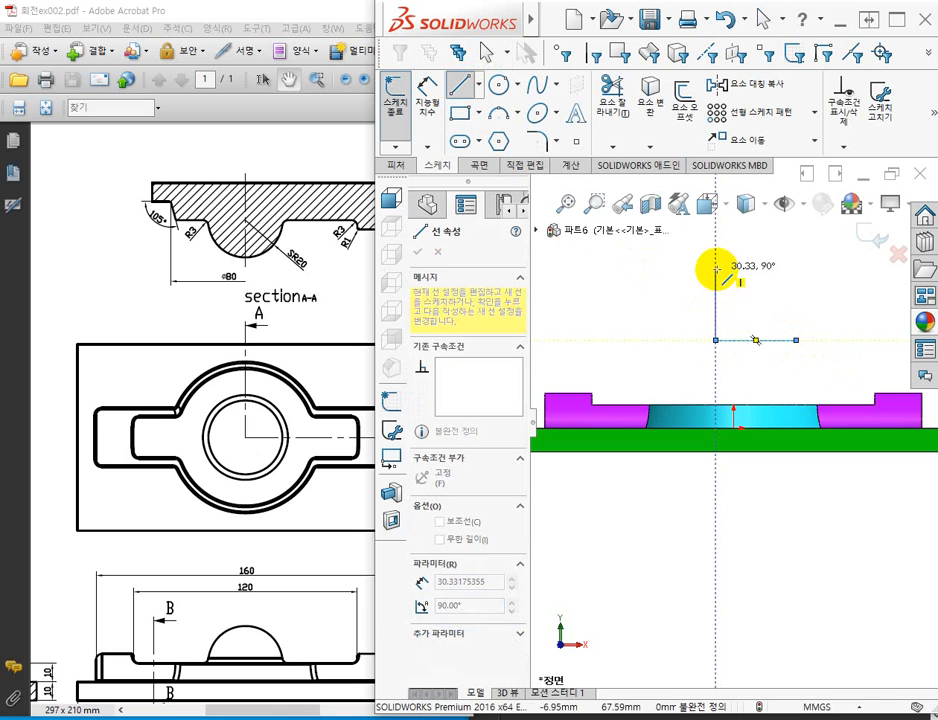
left_click(715, 269)
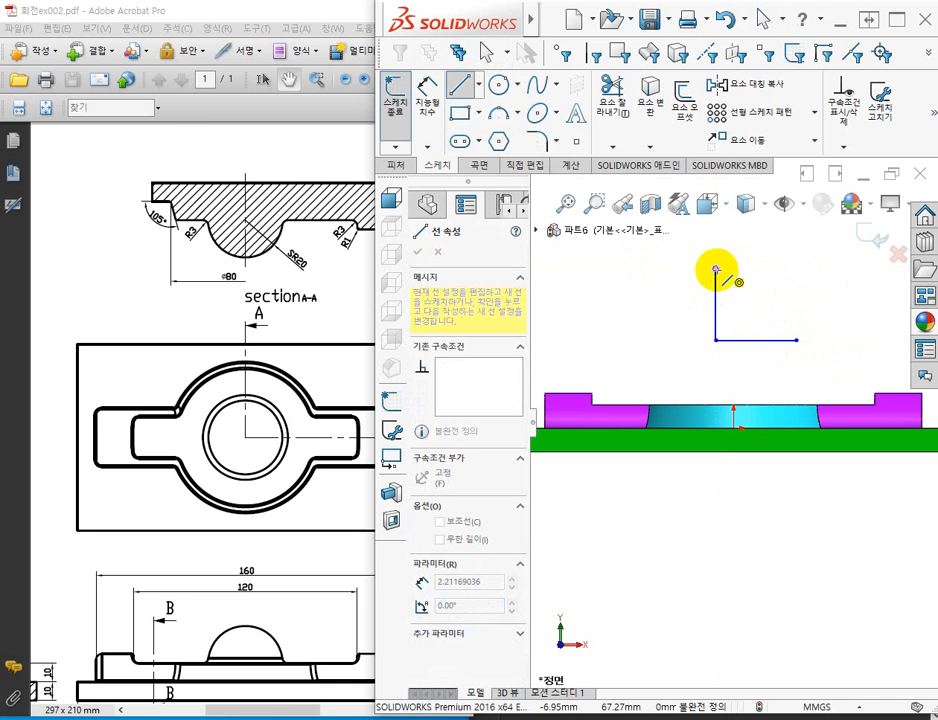
left_click(797, 340)
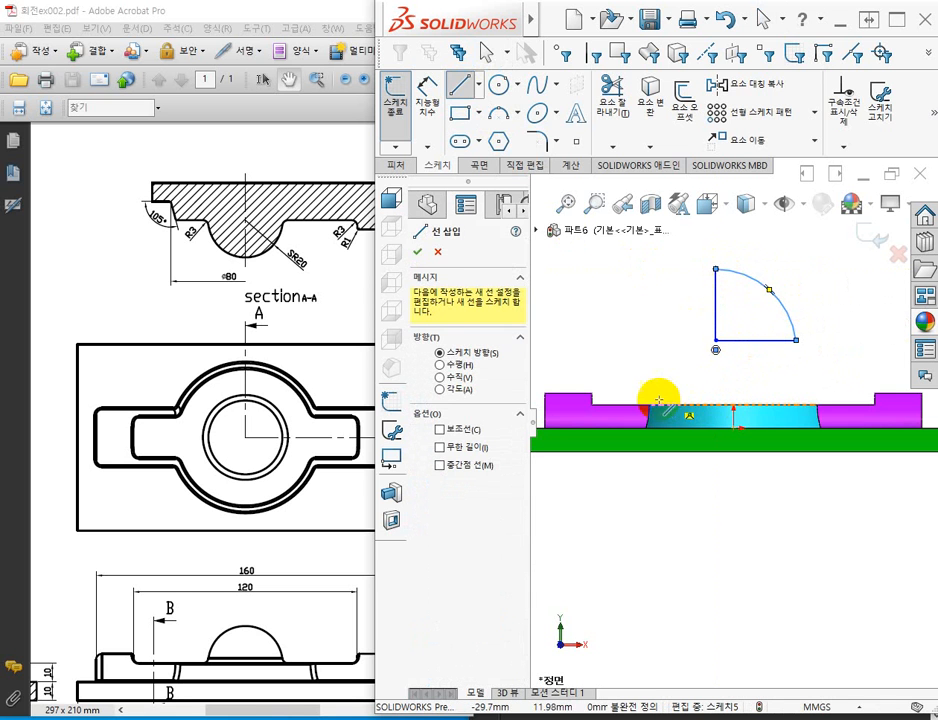
key("Escape")
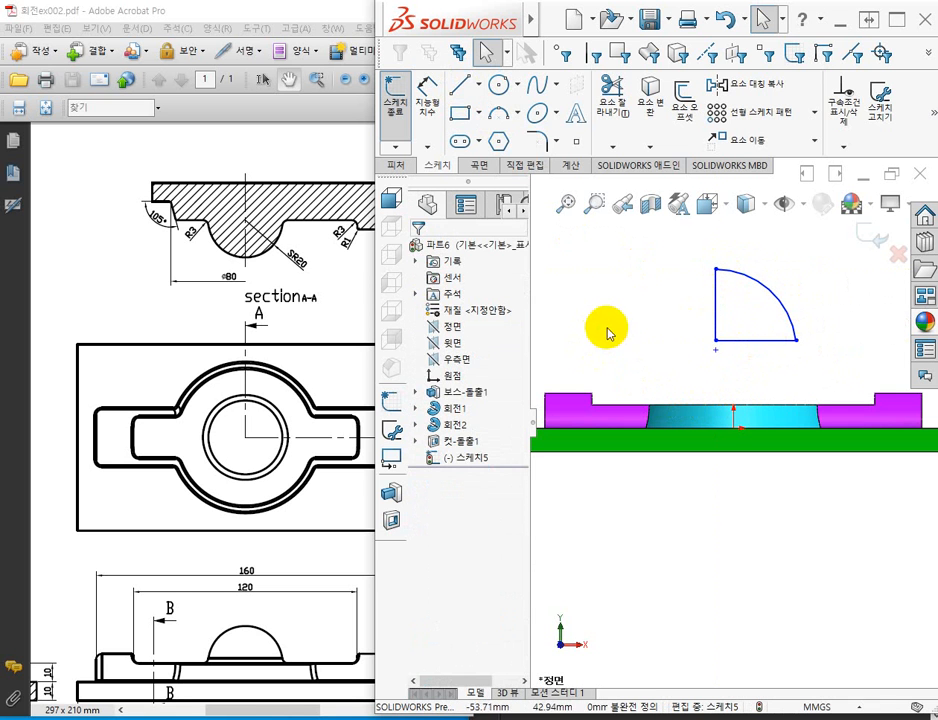
Merge the arc's centre point with the corner where the horizontal and vertical lines meet.
left_click(716, 350)
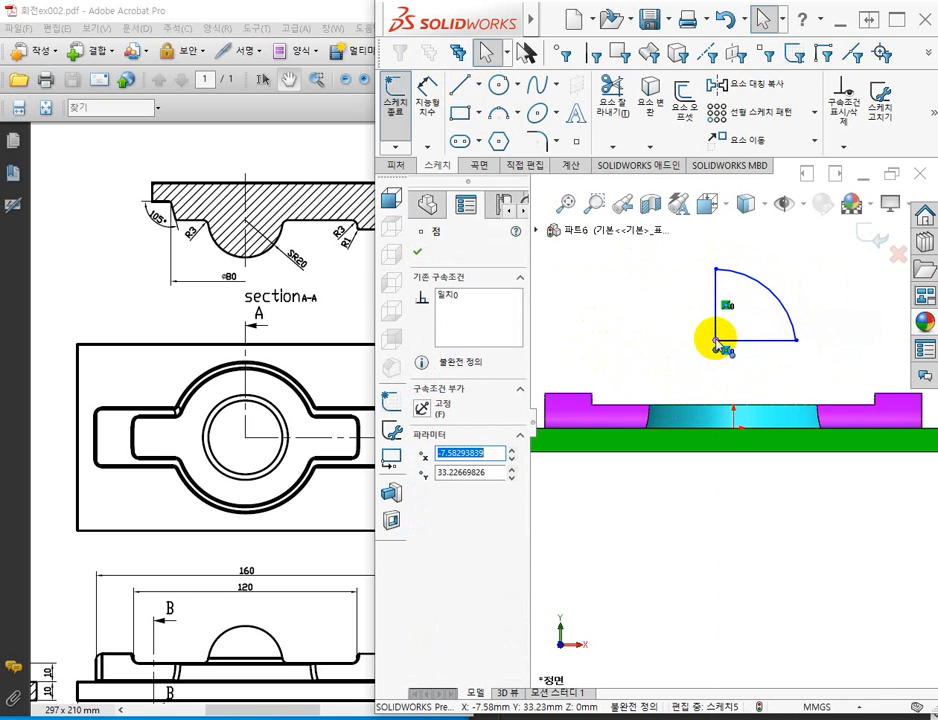
left_click(600, 425, "ctrl")
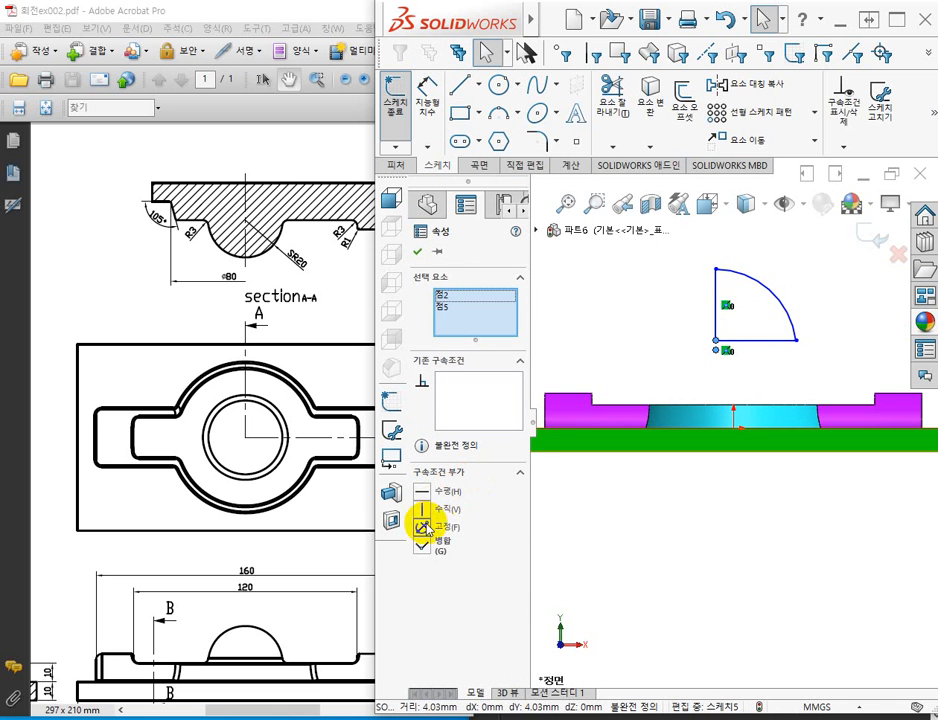
left_click(428, 548)
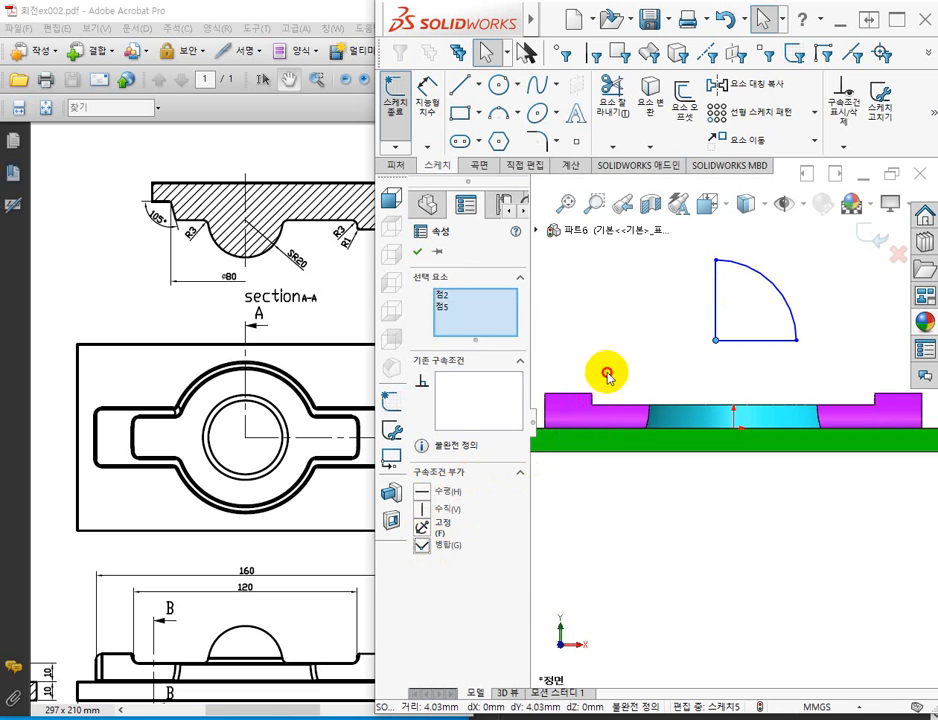
left_click(622, 345)
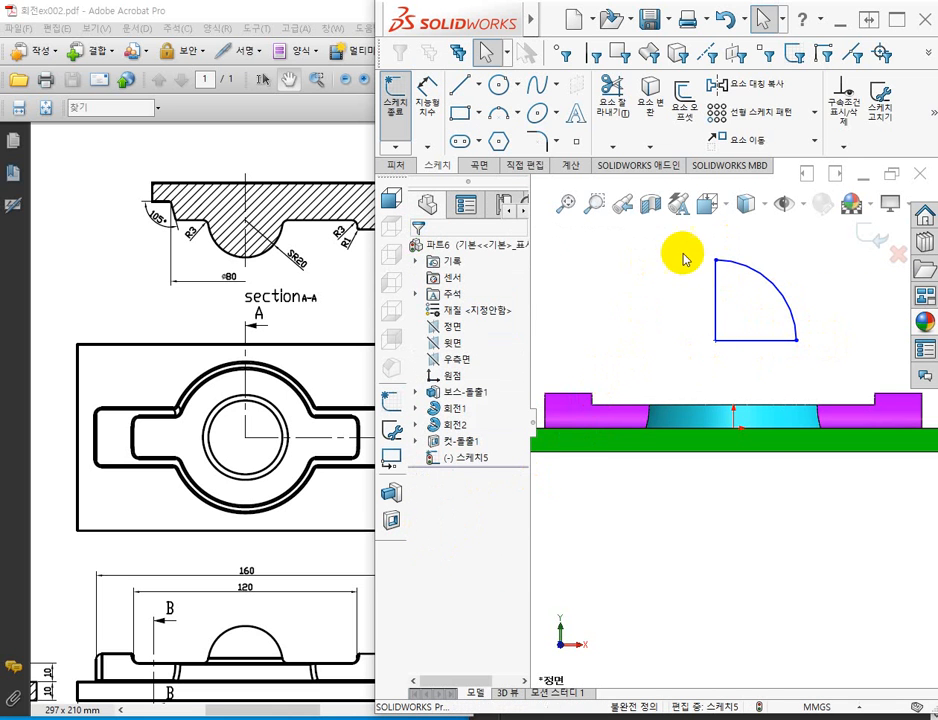
Delete the whole quarter-round profile, both lines and the arc, from the sketch.
mouse_move(683, 241)
left_mouse_down()
mouse_move(791, 318)
mouse_move(844, 377)
left_mouse_up()
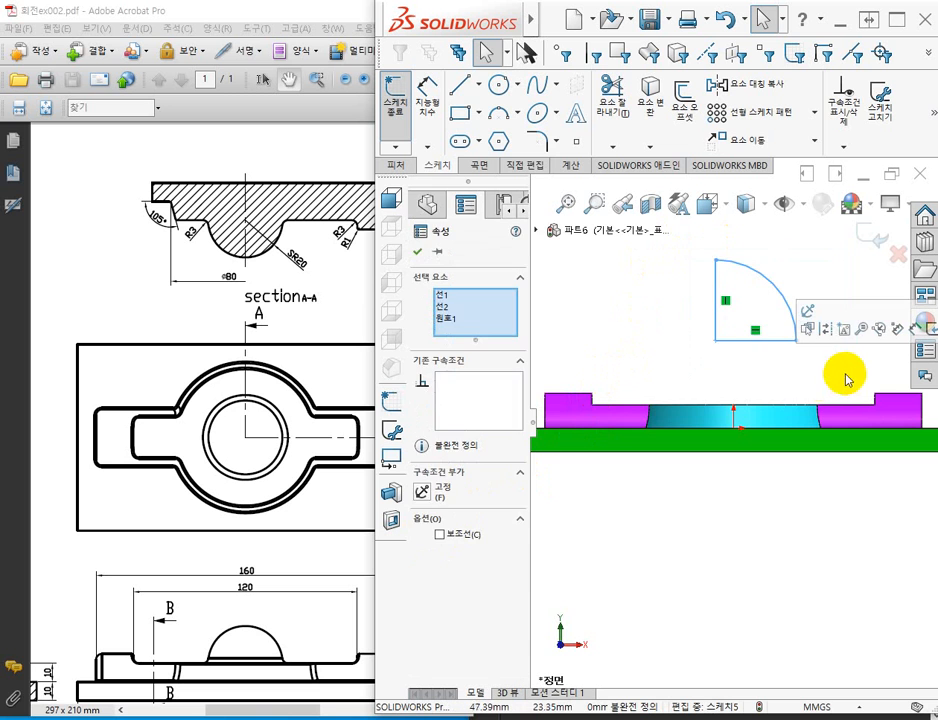
key("Delete")
left_click(785, 379)
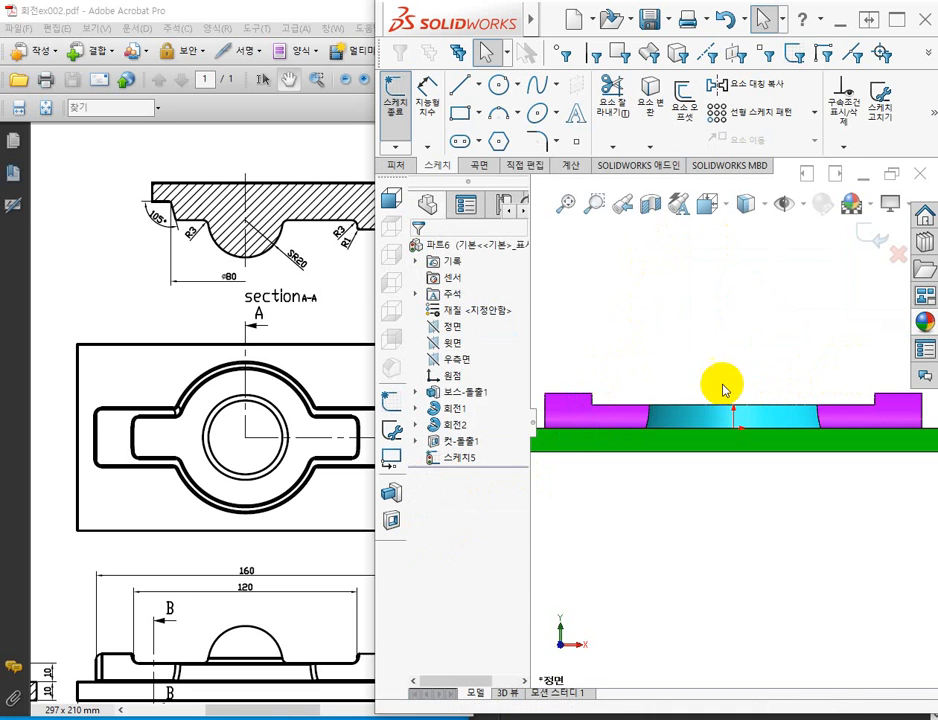
Sketch a circle of about 30.5 mm radius above the disc, with a vertical line from its top quadrant to the centre and a horizontal line to its right quadrant.
left_click(499, 88)
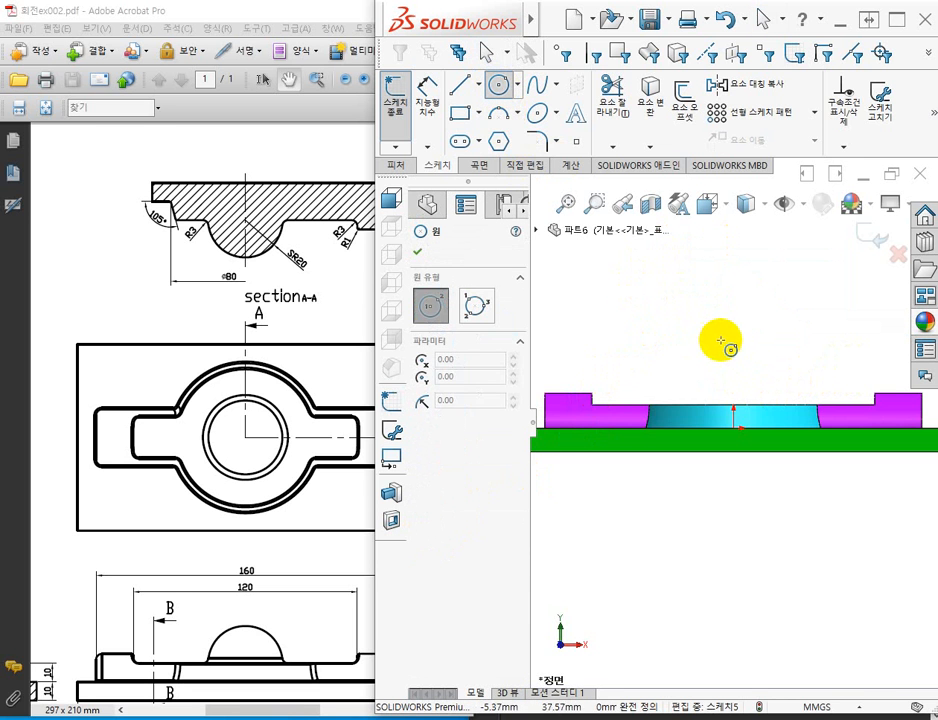
left_click(721, 341)
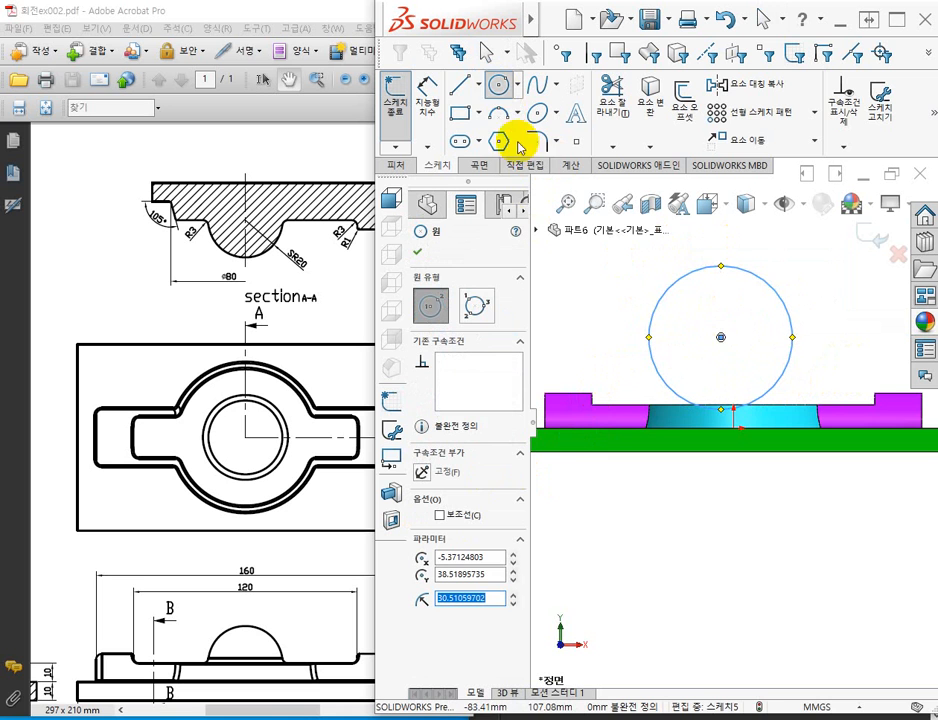
left_click(468, 90)
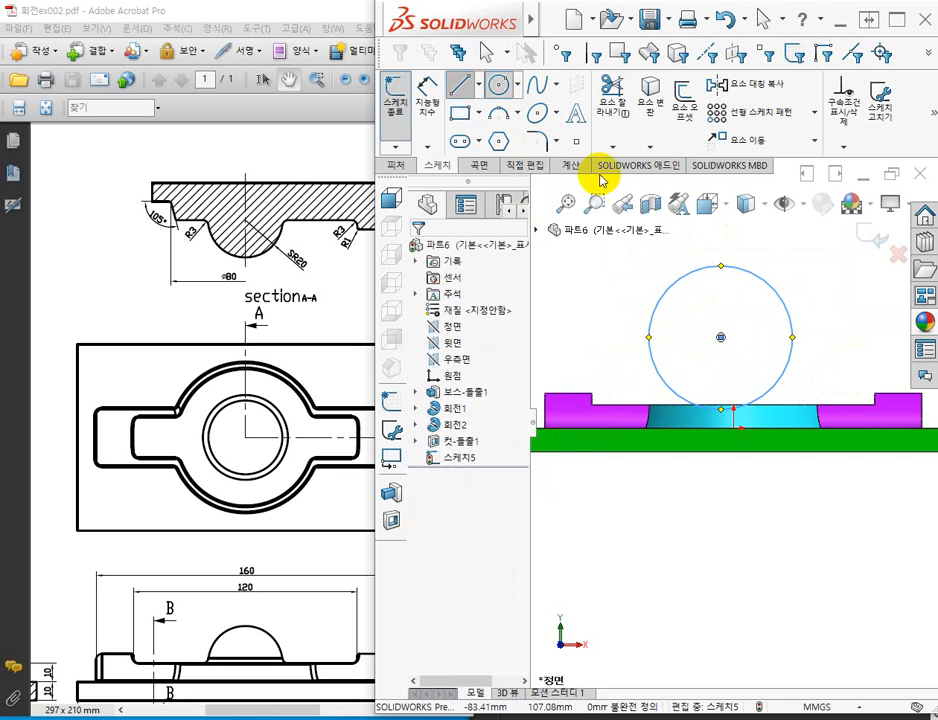
left_click(721, 267)
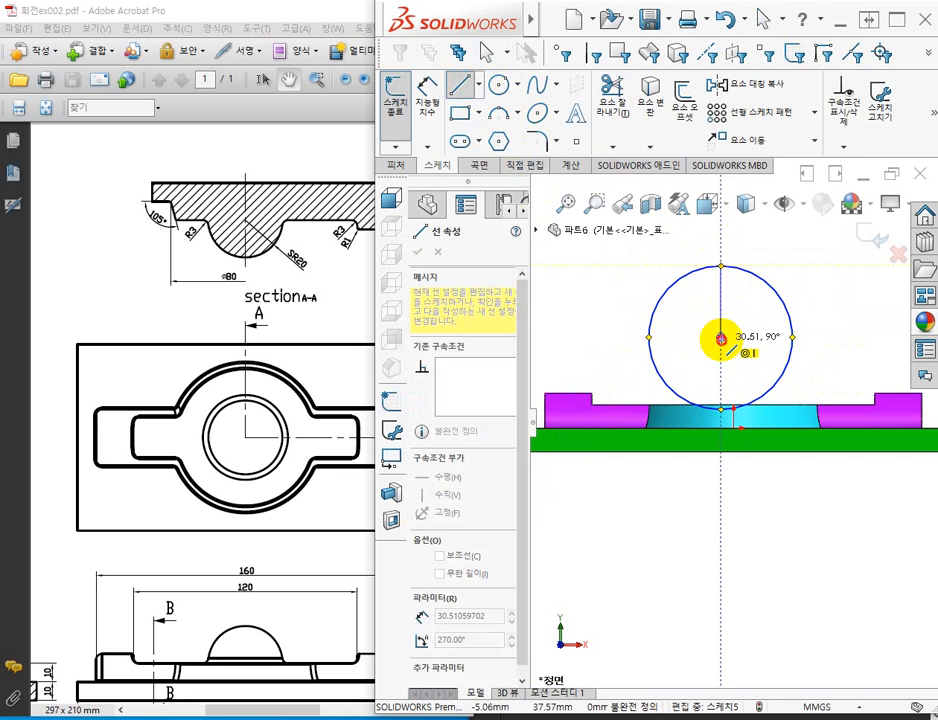
left_click(721, 339)
left_click(792, 338)
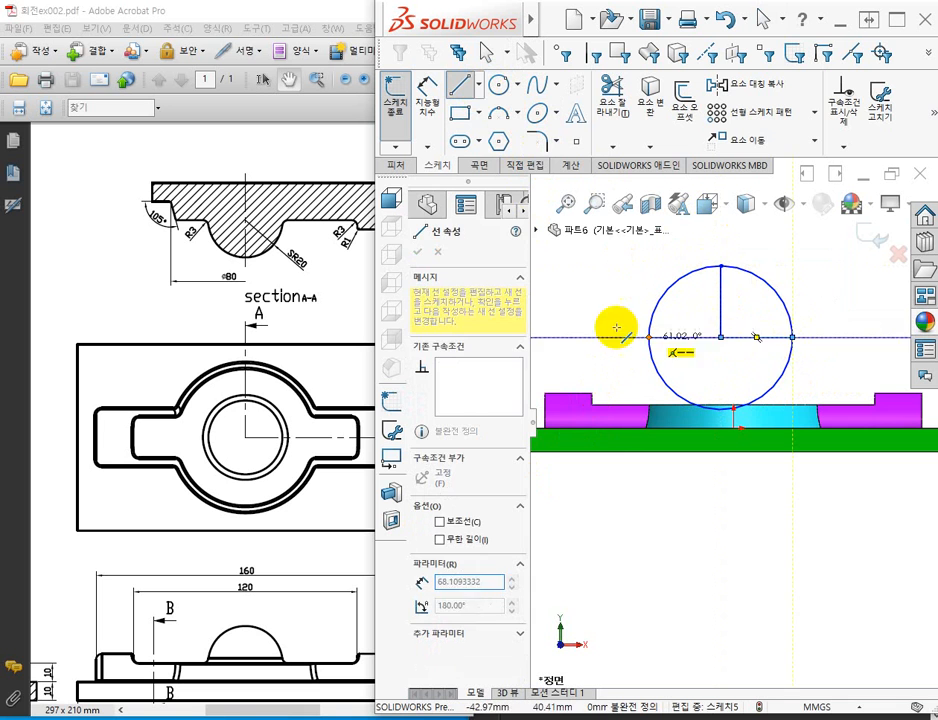
key("Escape")
key("Escape")
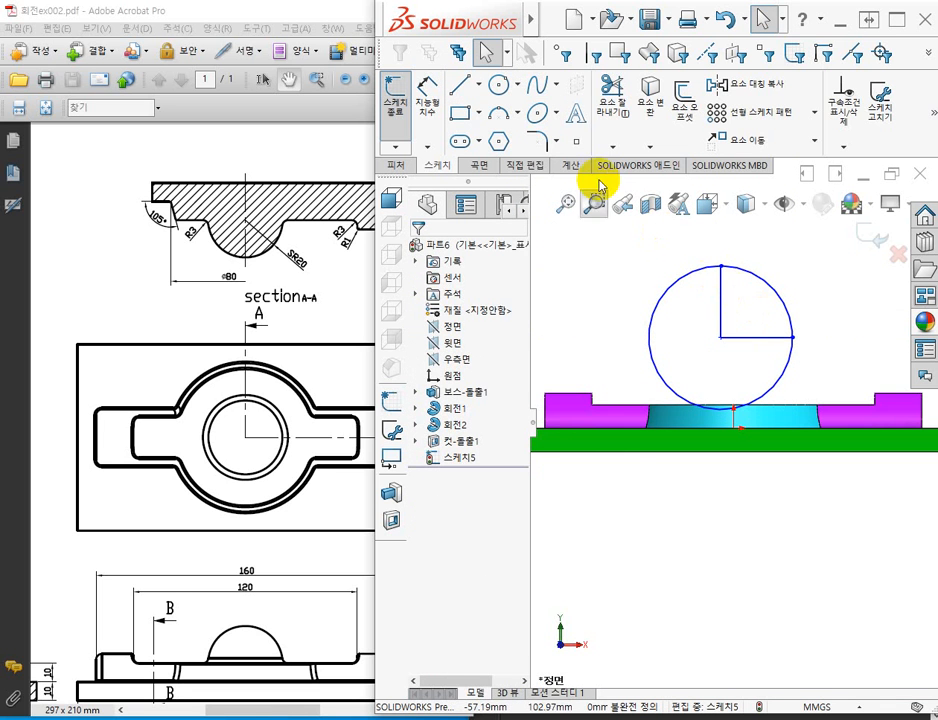
Trim away the three-quarter portion of the circle outside the two radius lines with the trim-to-closest option, leaving a quarter-round profile.
left_click(612, 100)
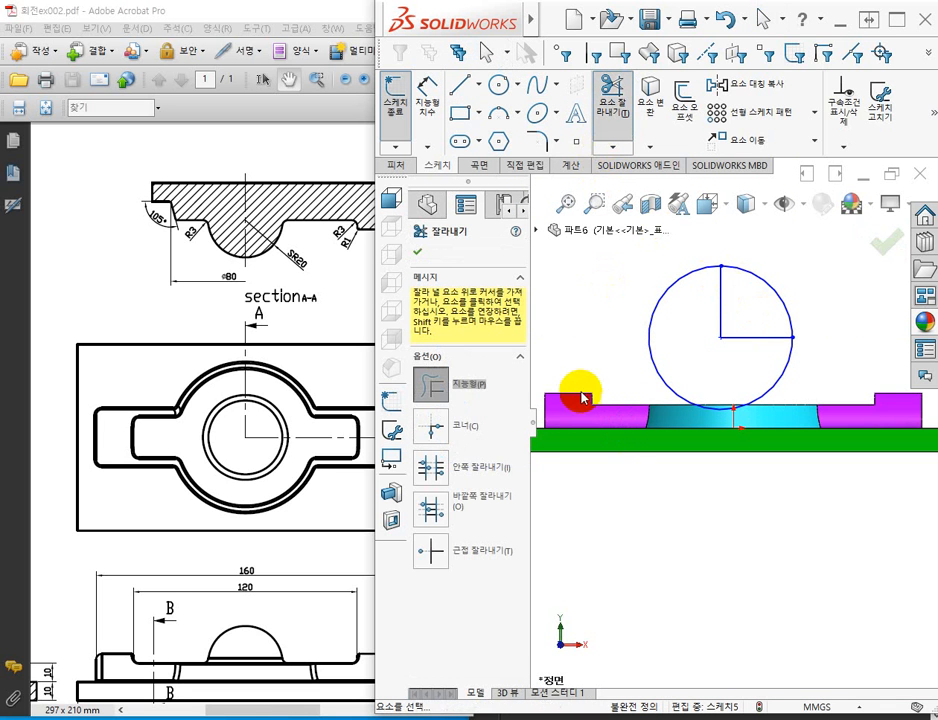
left_click(428, 550)
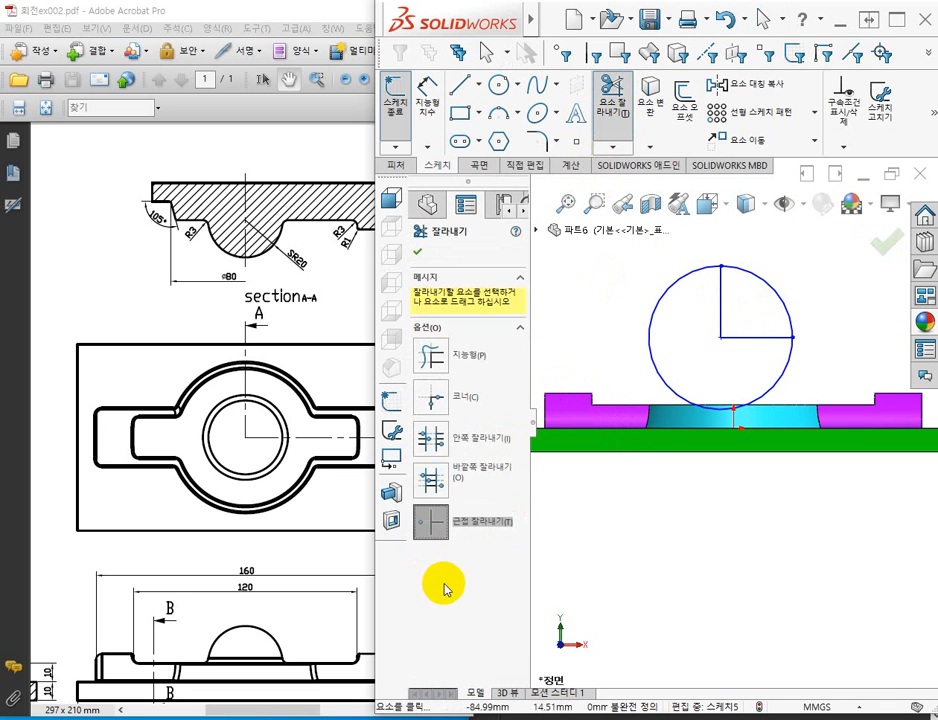
left_click(649, 332)
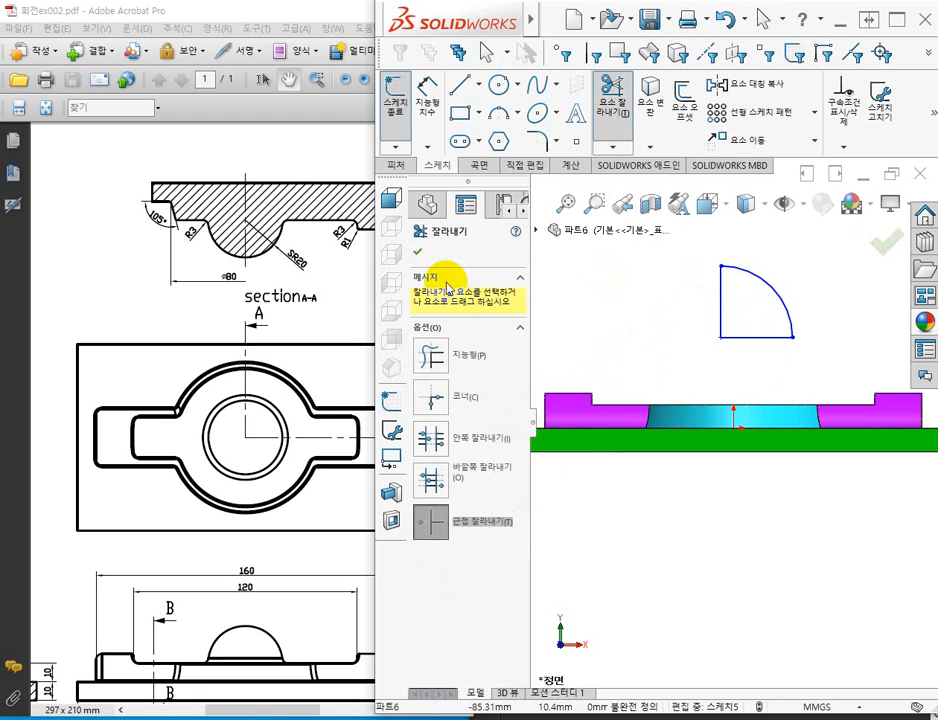
left_click(419, 254)
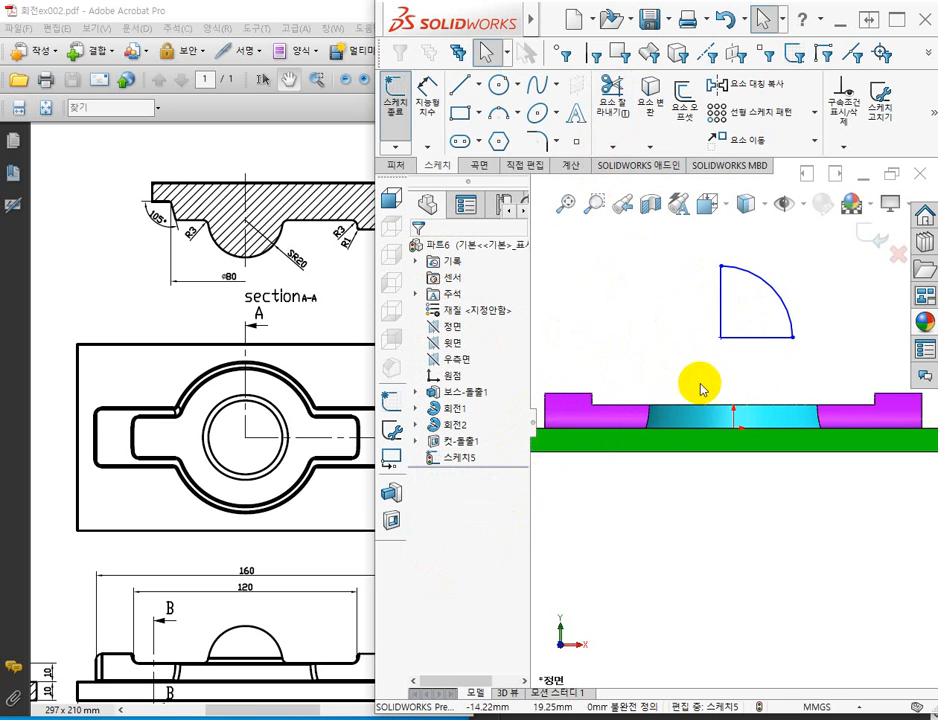
Make the profile's horizontal line collinear with the top edge of the disc.
left_click(792, 338)
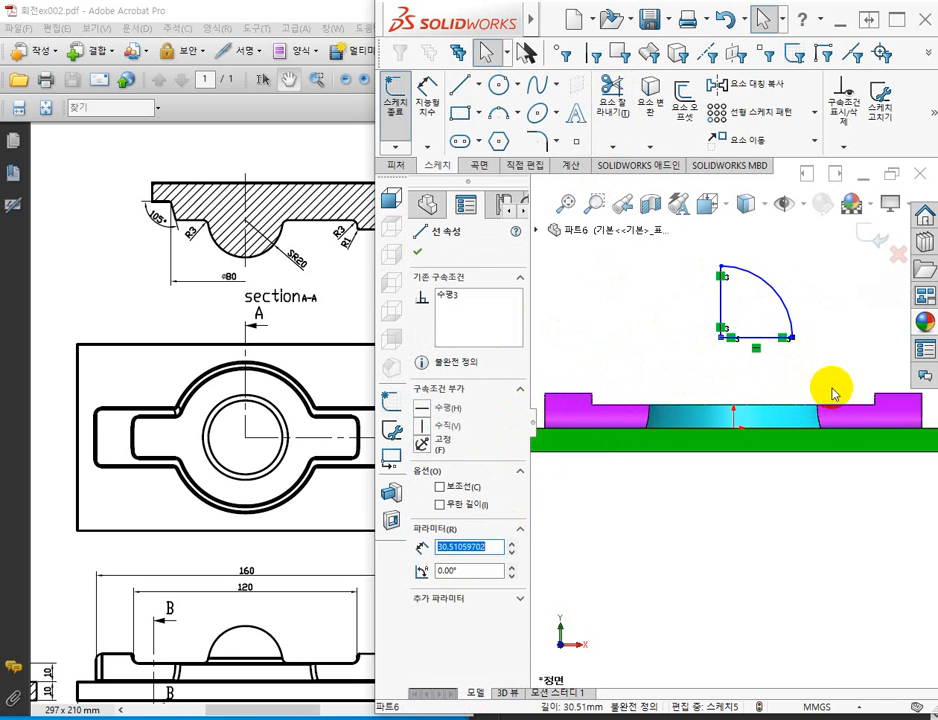
left_click(777, 407, "ctrl")
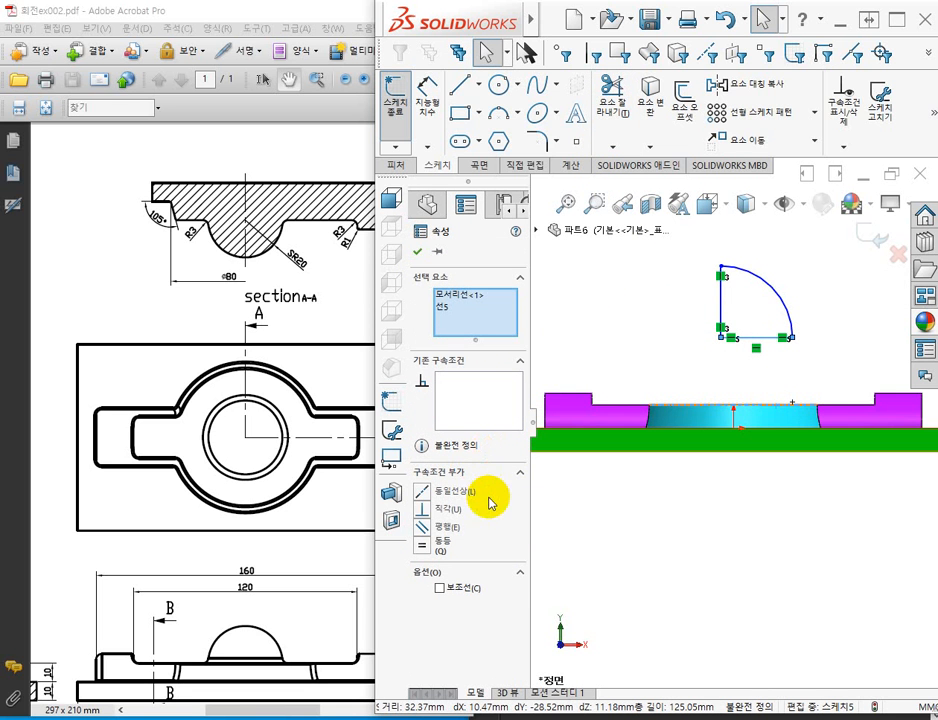
left_click(423, 494)
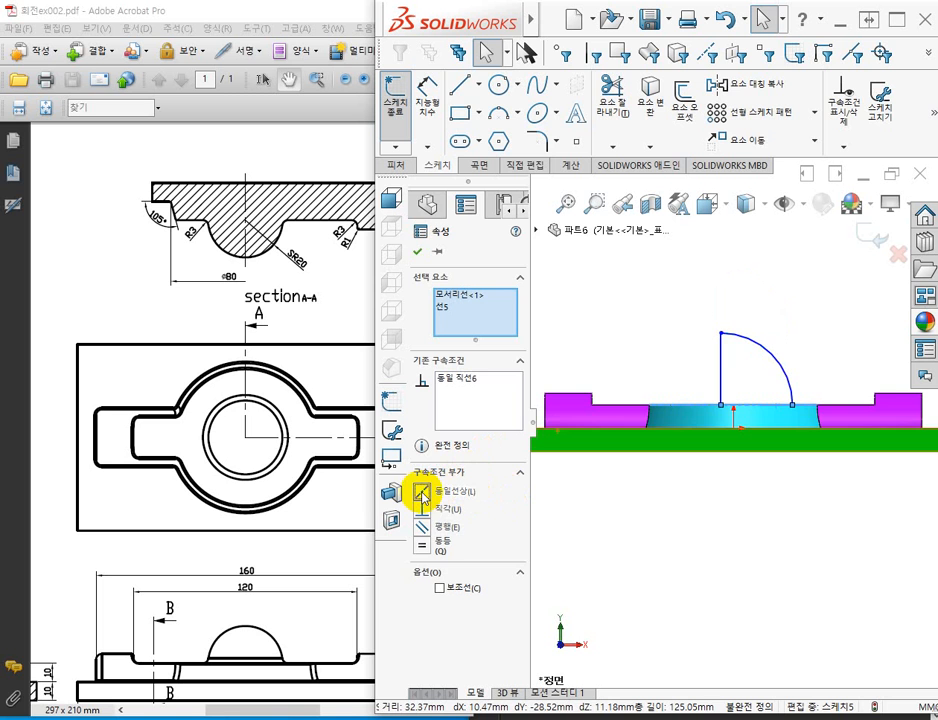
left_click(590, 530)
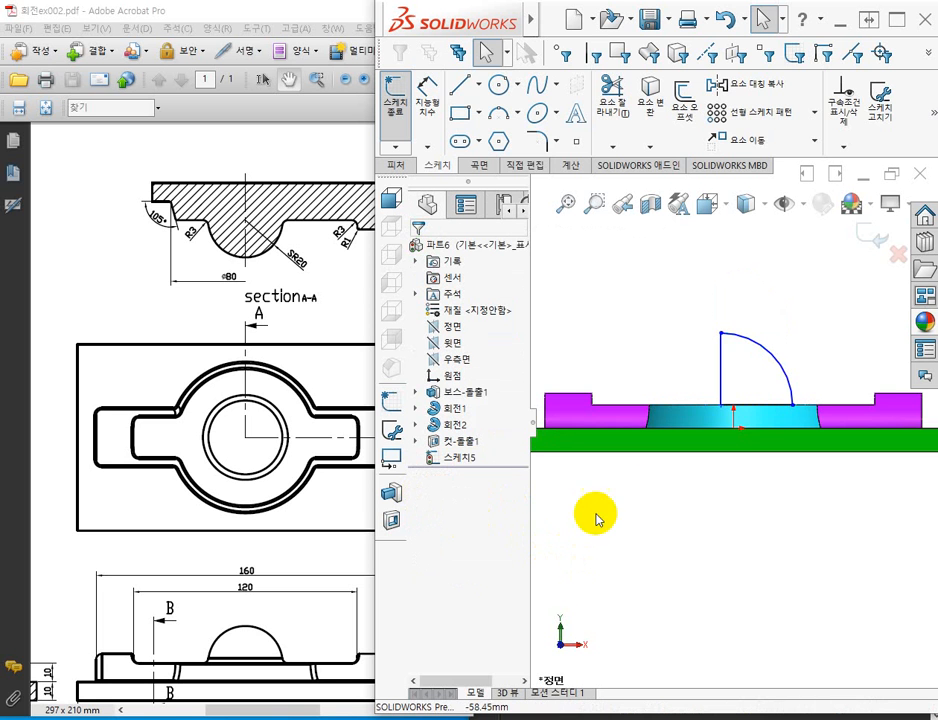
Make the profile's vertical line coincident with the origin.
left_click(722, 352)
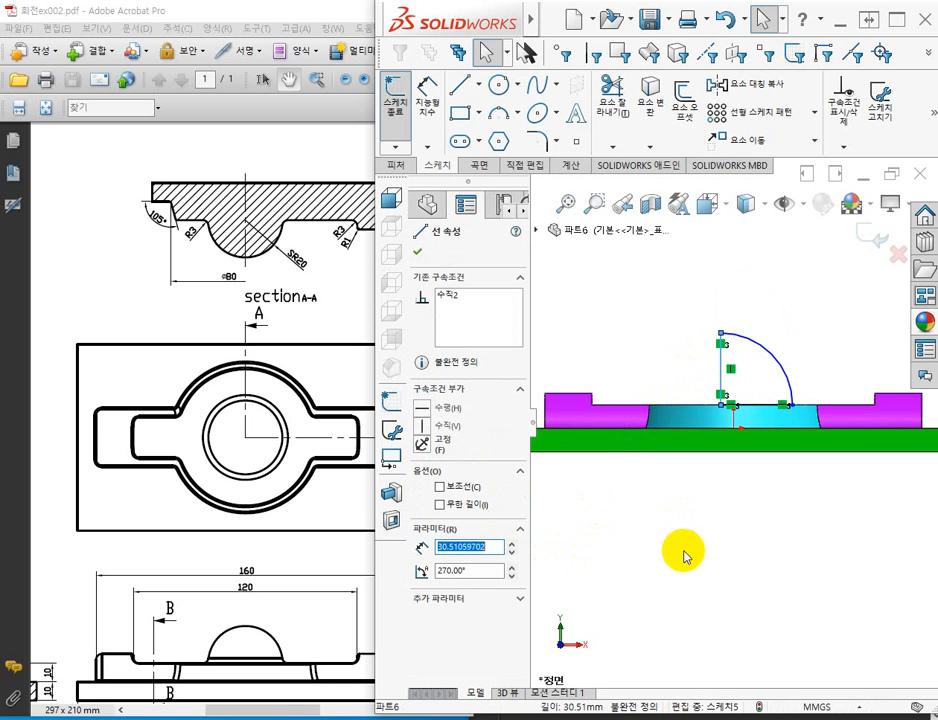
left_click(737, 433, "ctrl")
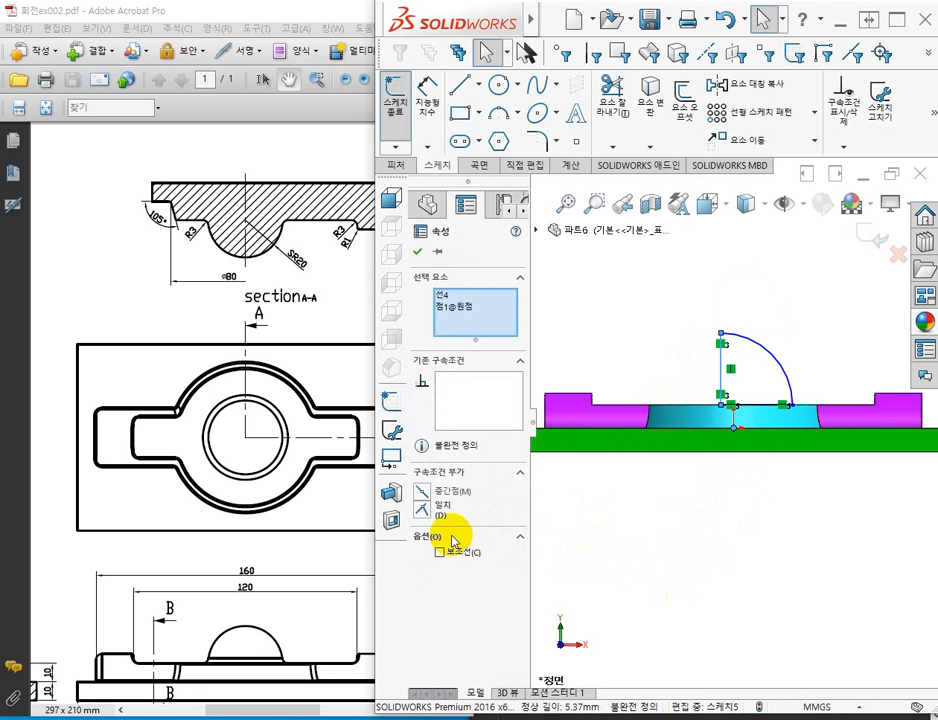
left_click(424, 510)
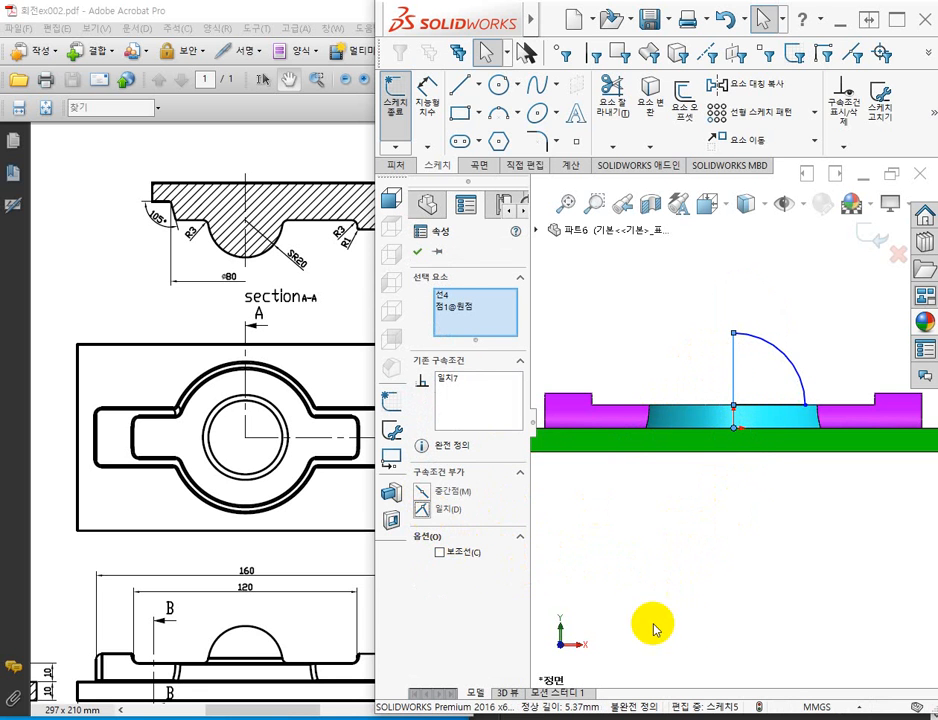
left_click(743, 600)
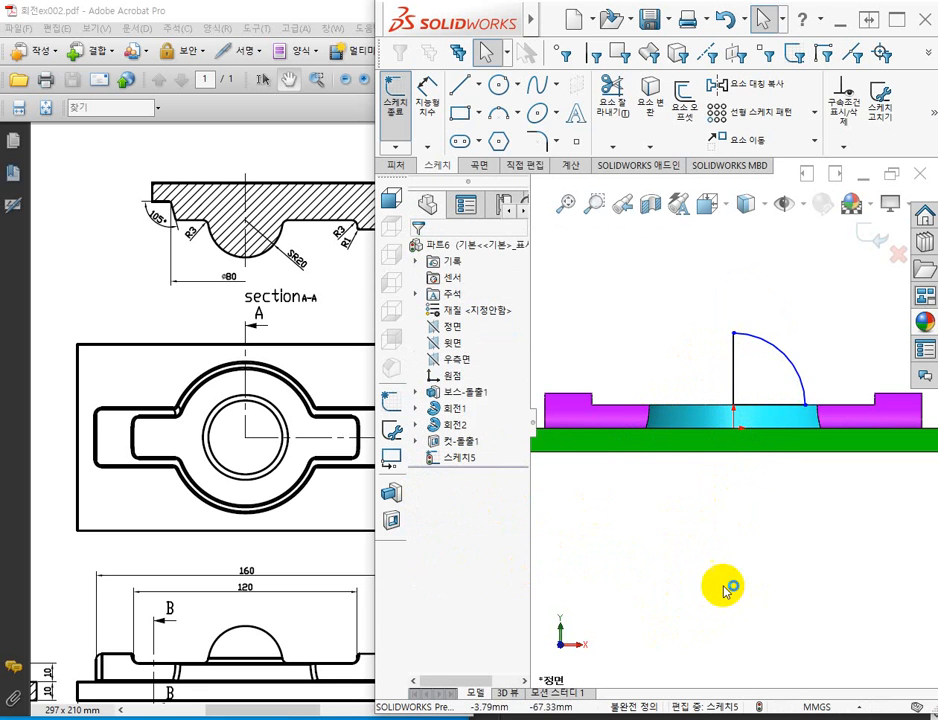
Dimension the quarter arc's radius as 20 mm and exit the sketch.
left_click(429, 100)
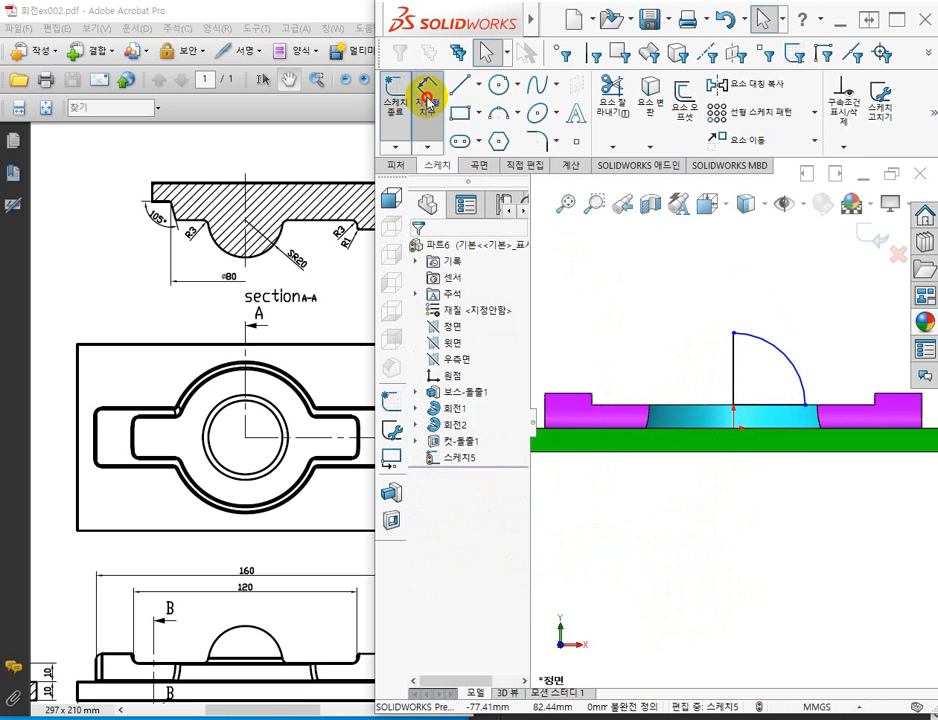
left_click(797, 374)
left_click(829, 343)
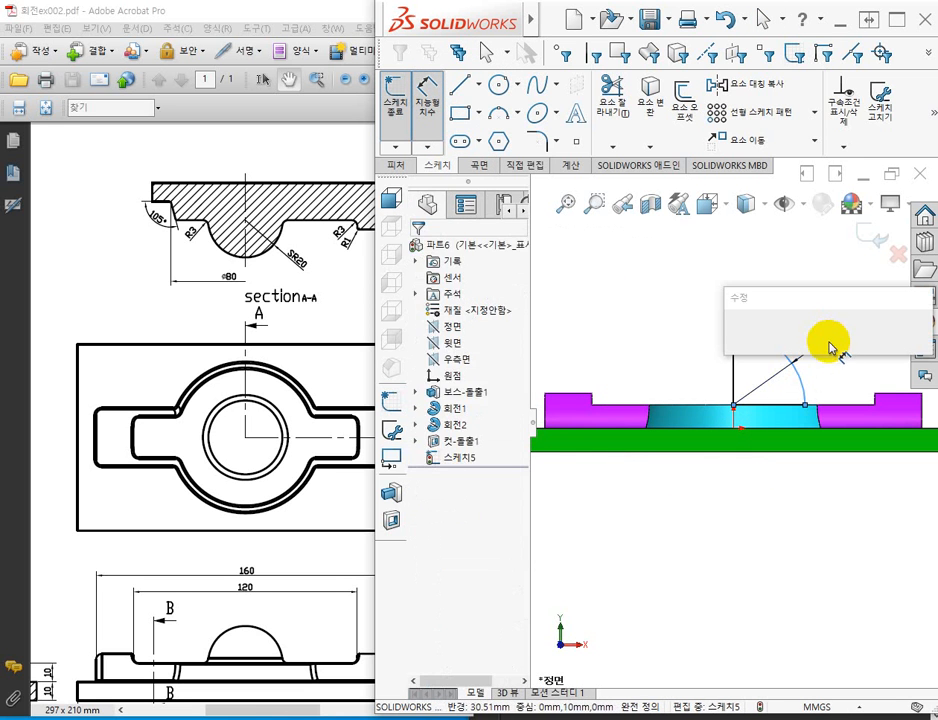
type("2")
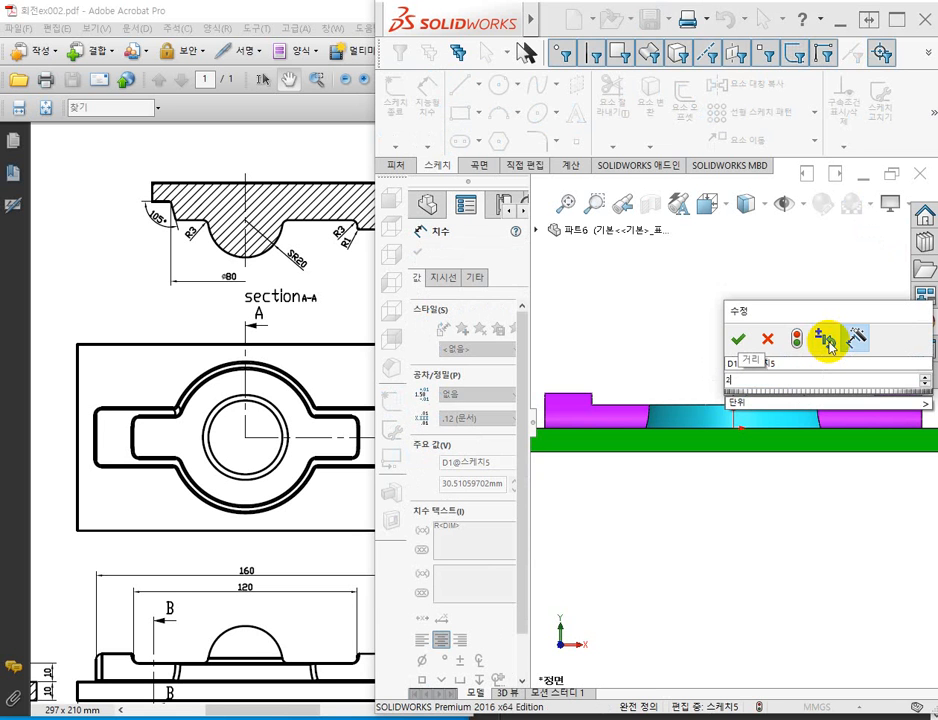
type("0")
key("Return")
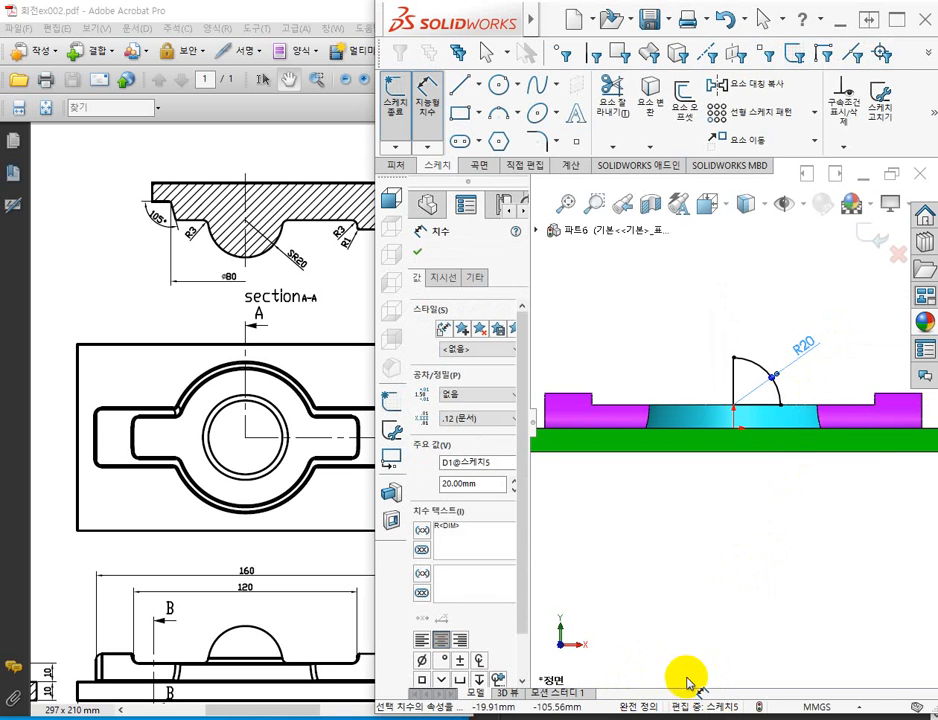
left_click(396, 100)
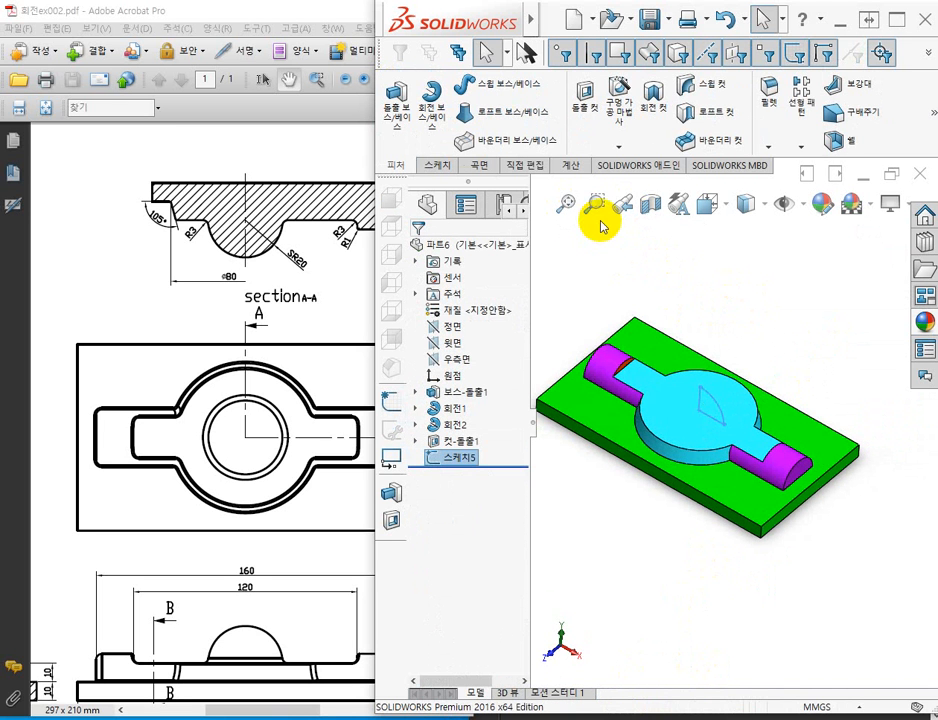
Revolve the quarter-round profile 360° around its vertical line, merged with the body, to form the dome on the disc.
left_click(435, 96)
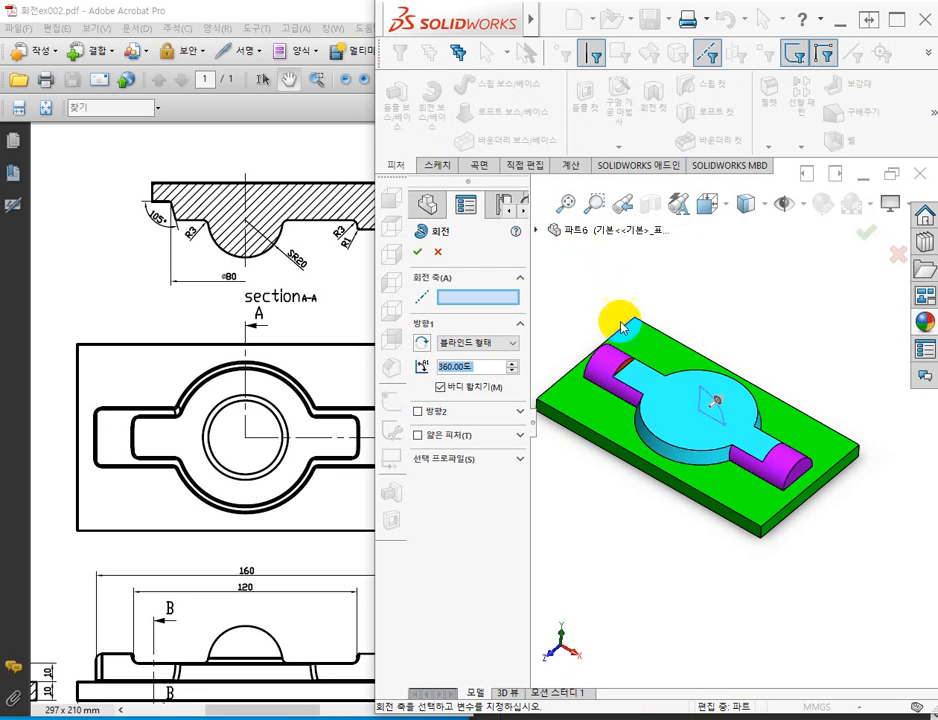
scroll(640, 350, "down", 3)
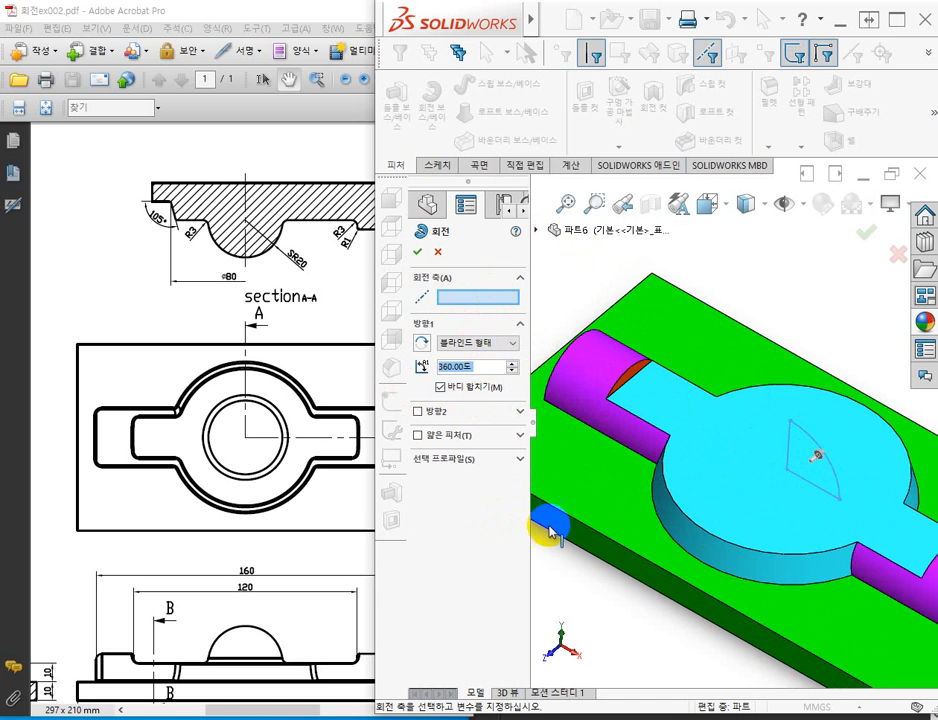
left_click(791, 439)
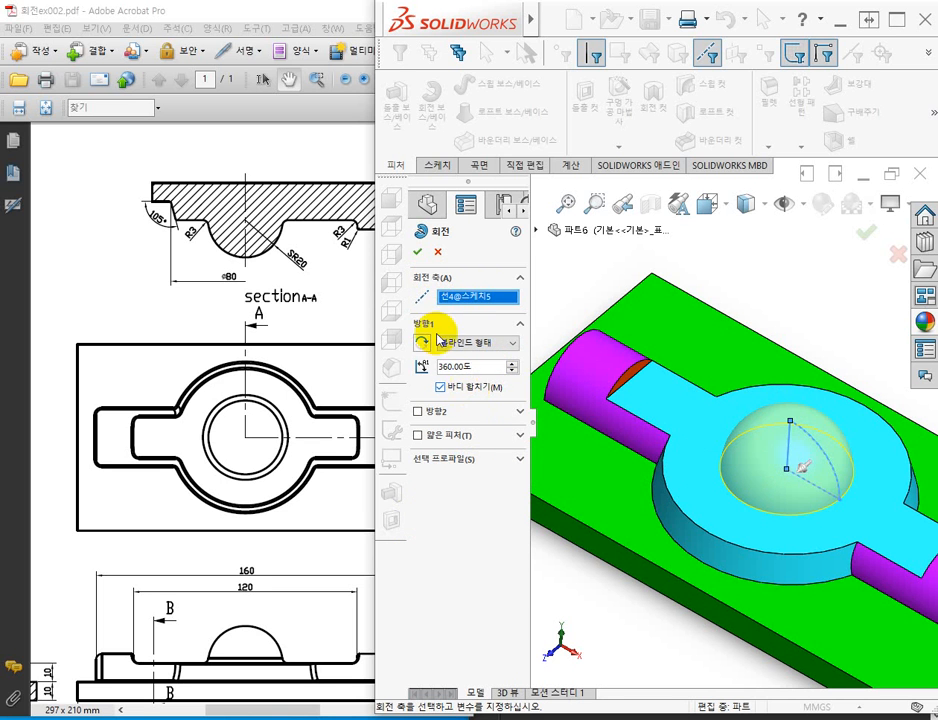
left_click(418, 254)
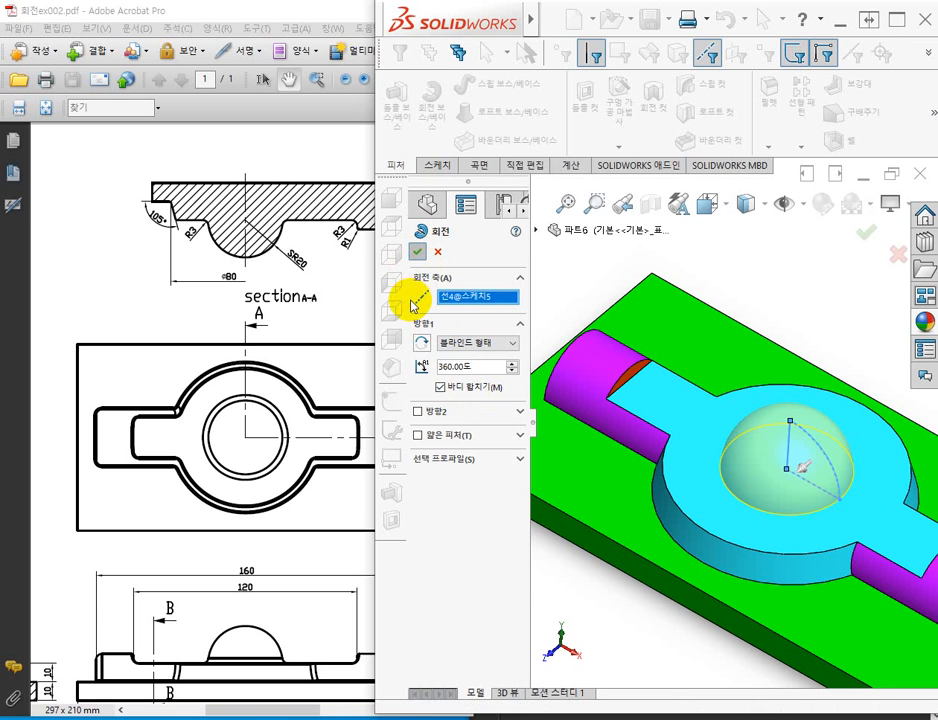
left_click(815, 283)
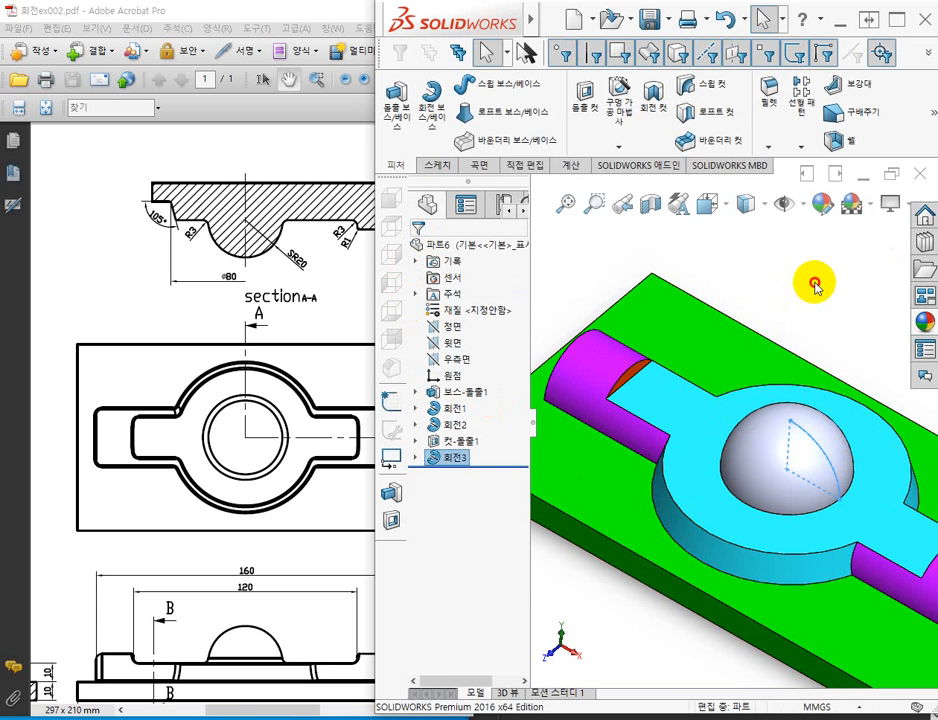
scroll(854, 511, "up", 2)
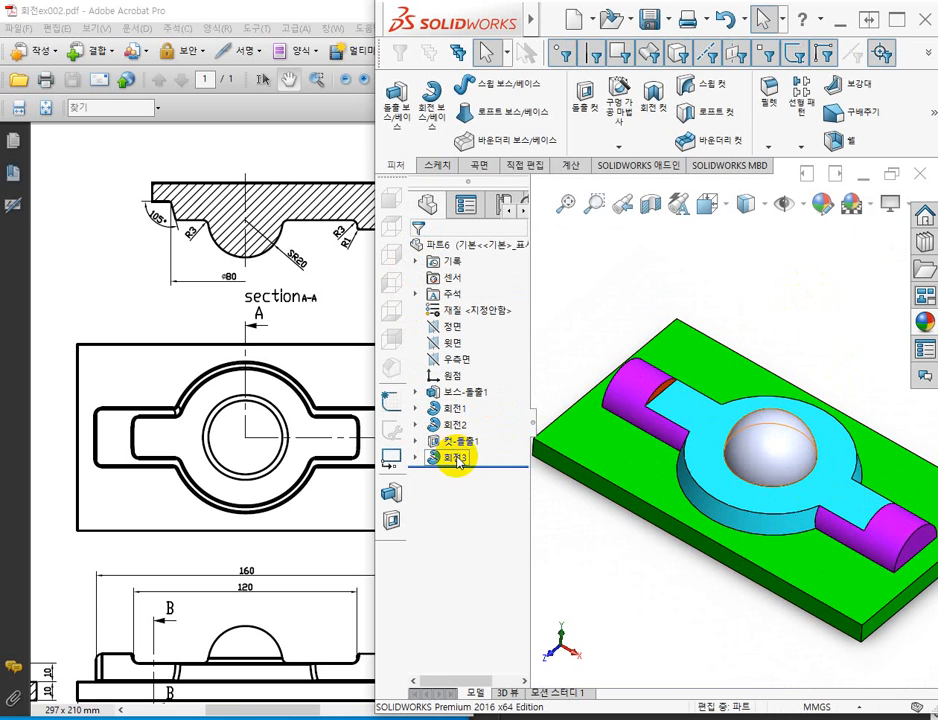
Apply a yellow colour to the dome's revolve feature.
left_click(448, 457)
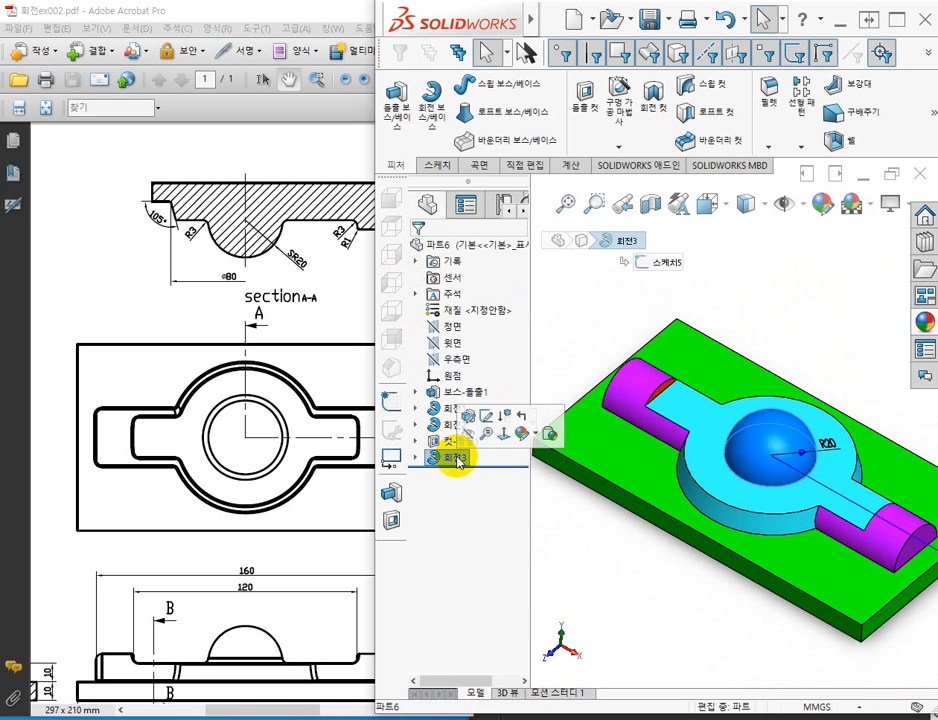
left_click(521, 434)
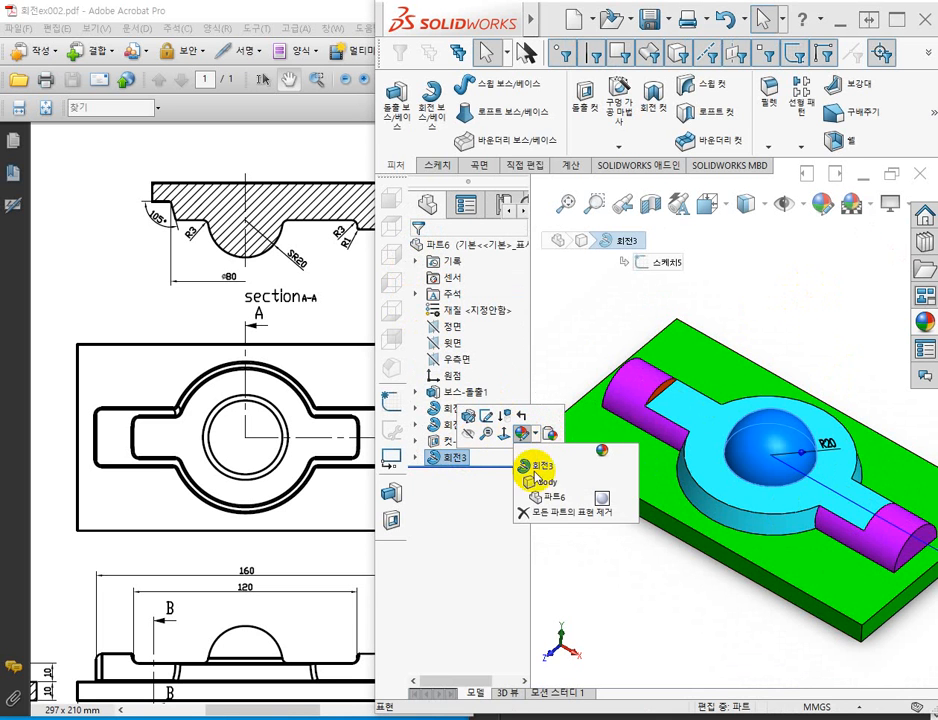
left_click(540, 467)
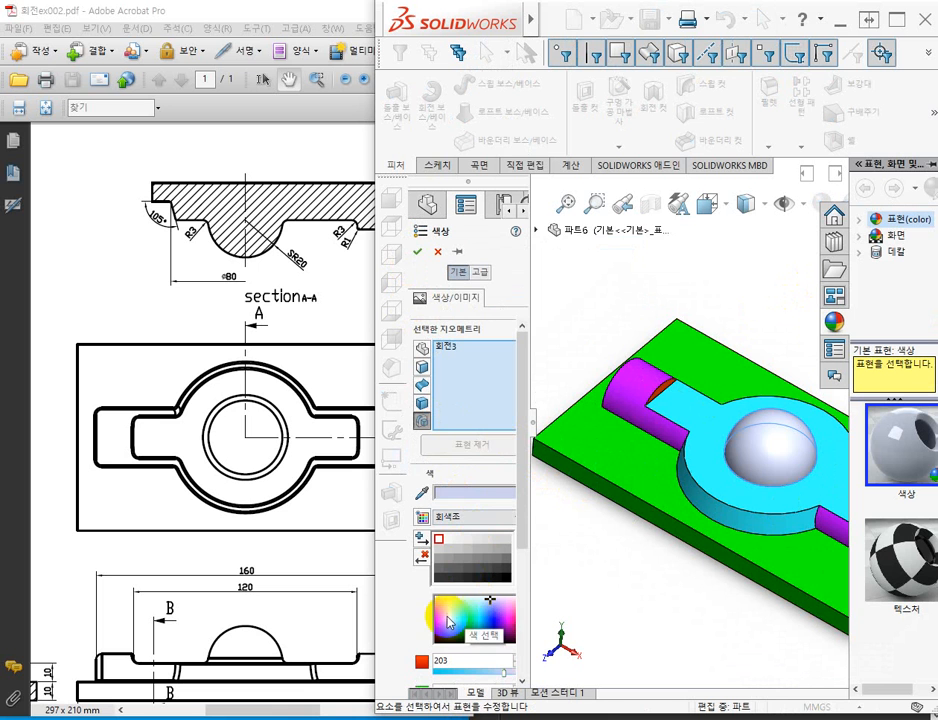
left_click(450, 618)
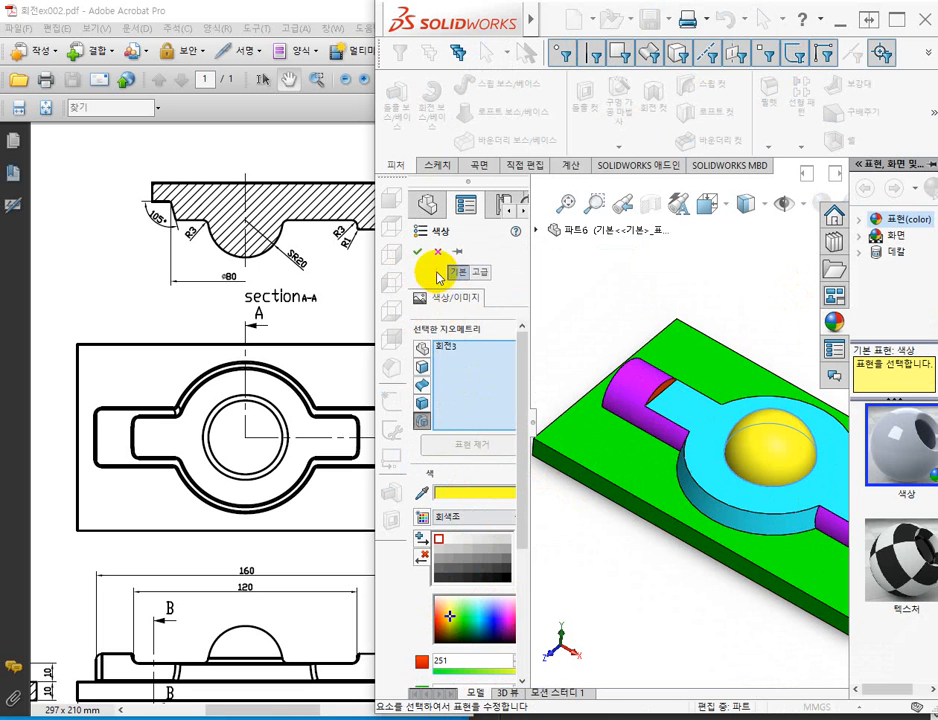
left_click(420, 255)
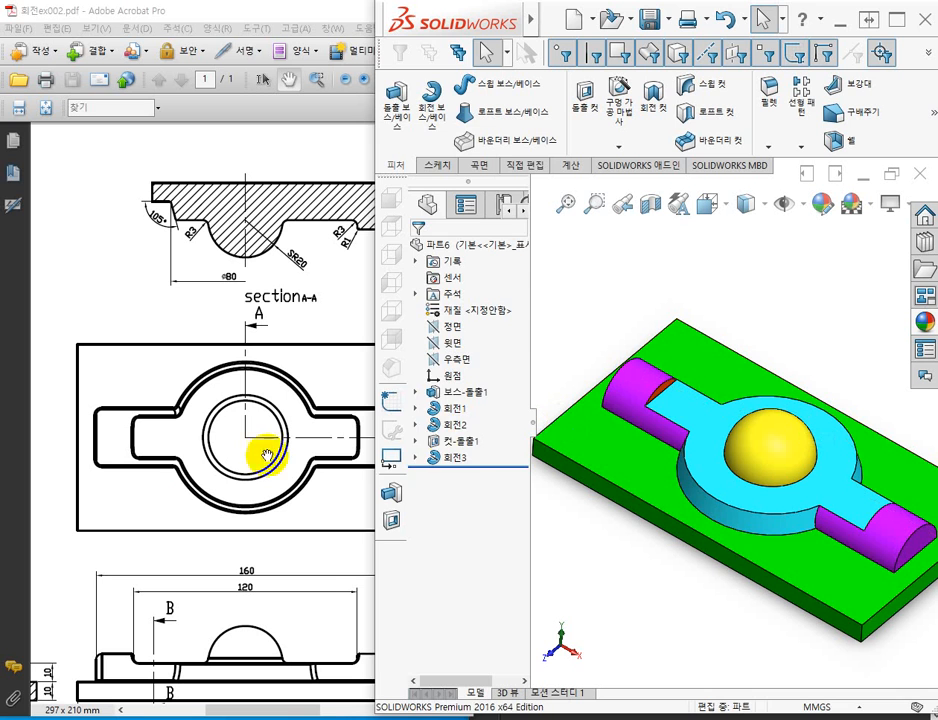
Switch to the PDF drawing in Adobe Acrobat to examine the complete top and section views.
left_click(148, 374)
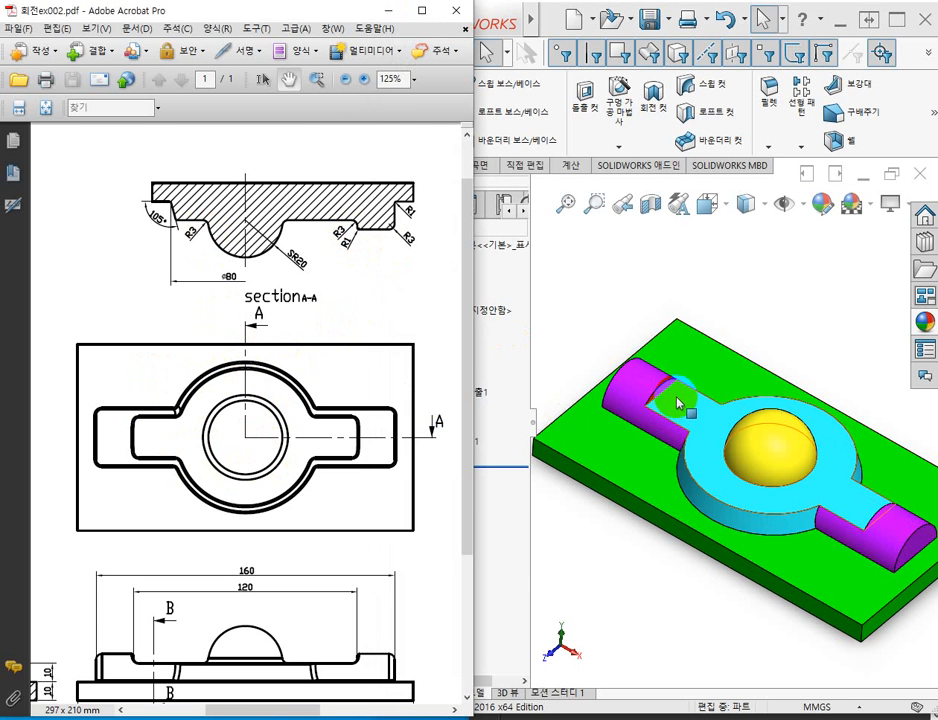
Compare the model with the section, top, isometric and side views of the PDF drawing to check the rounded edges and their radii.
left_click(548, 399)
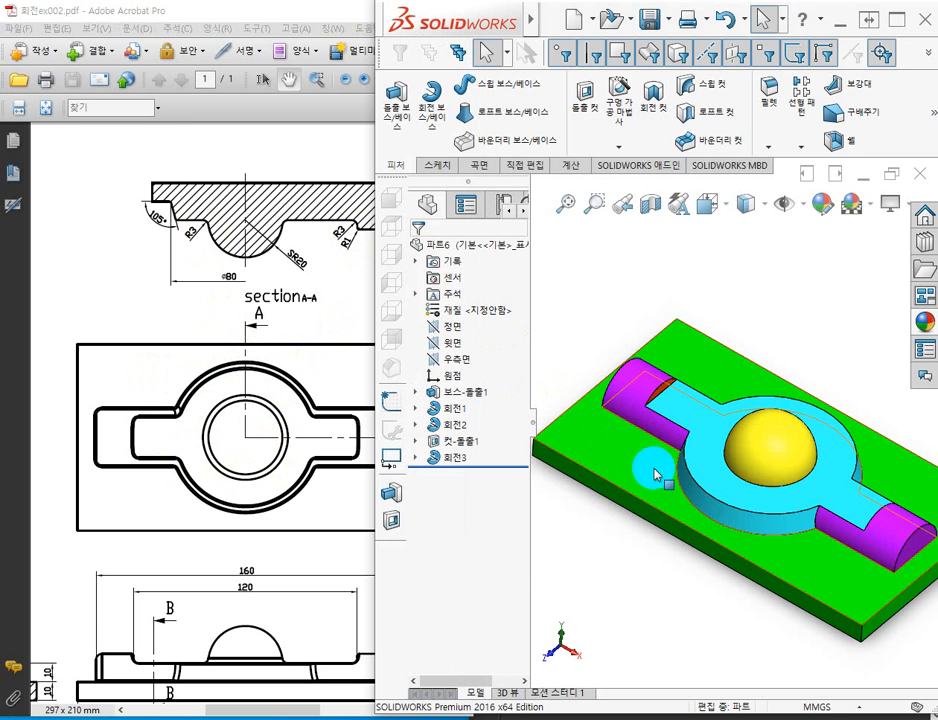
middle_click_drag(618, 570, 580, 550)
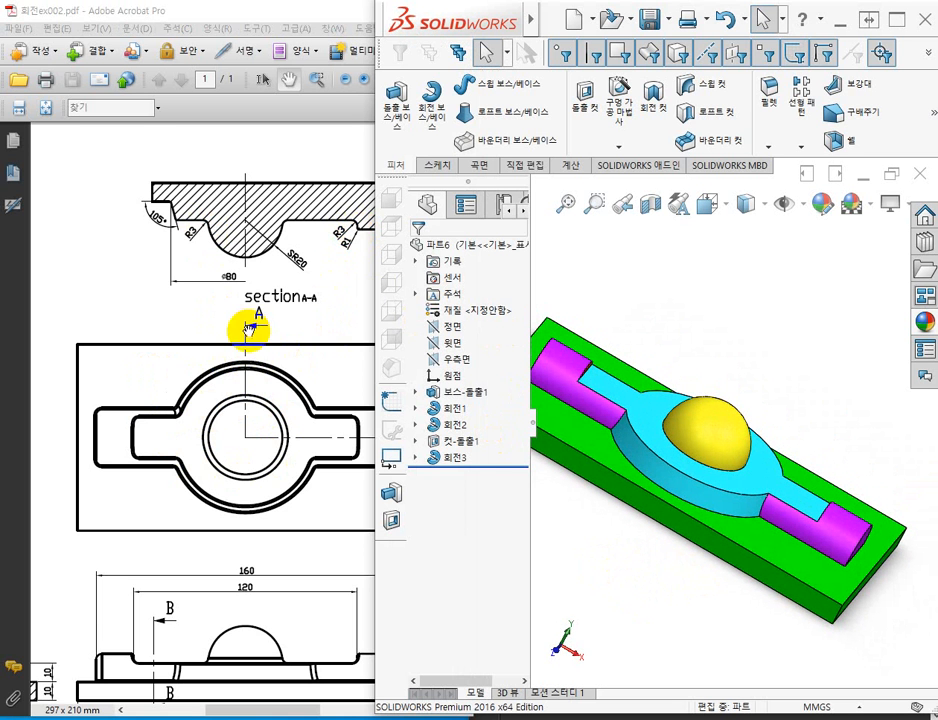
left_click_drag(255, 330, 174, 247)
scroll(293, 345, "down", 3)
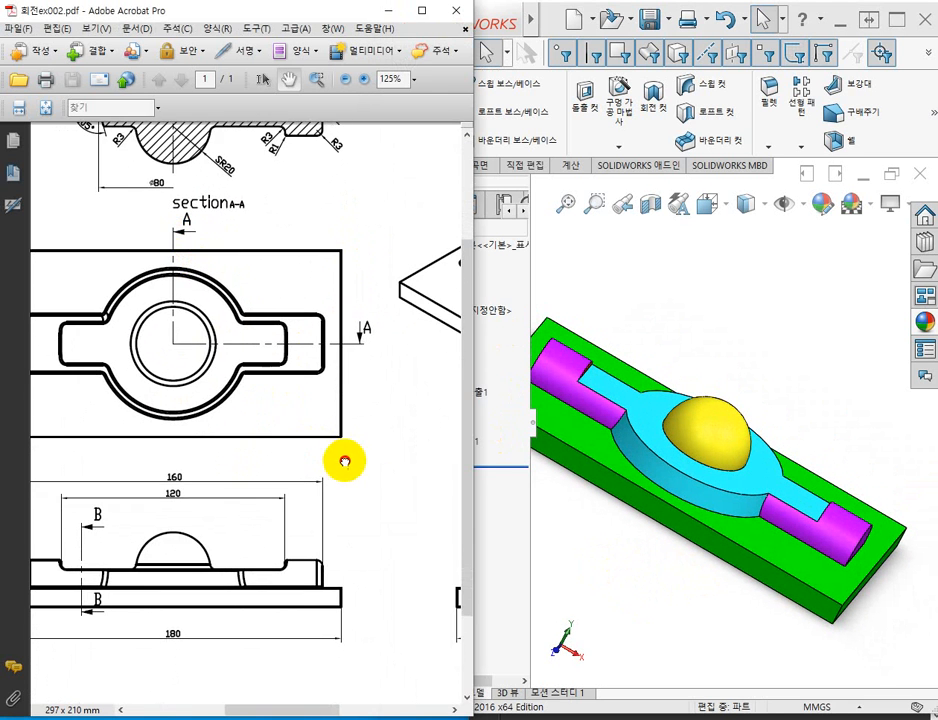
left_click_drag(339, 456, 150, 341)
mouse_move(248, 366)
left_mouse_down()
mouse_move(155, 500)
mouse_move(155, 523)
left_mouse_up()
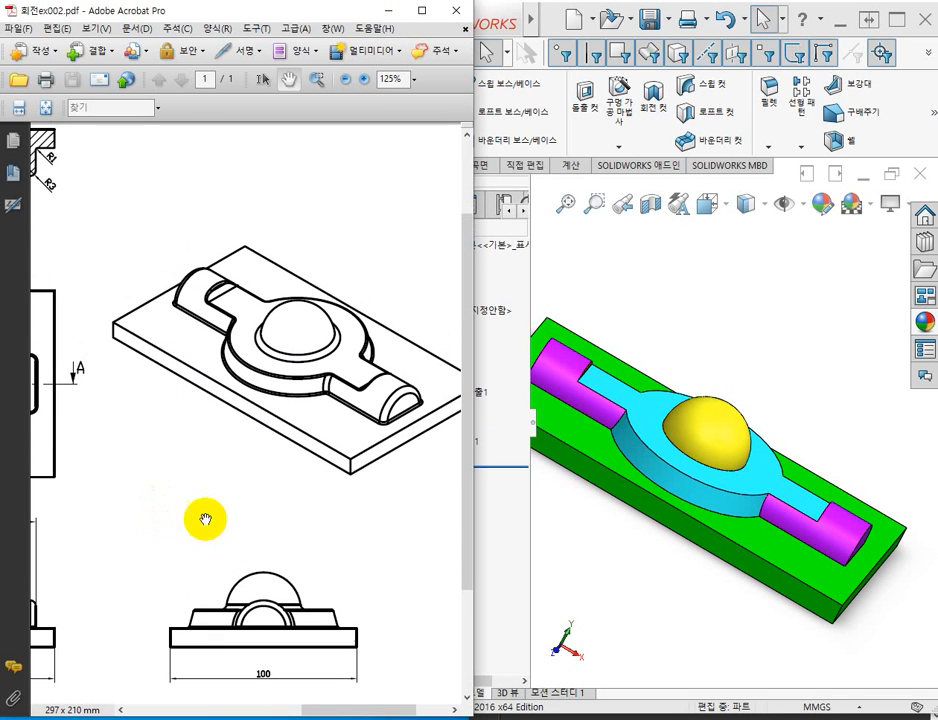
mouse_move(188, 419)
left_mouse_down()
mouse_move(325, 486)
mouse_move(259, 493)
left_mouse_up()
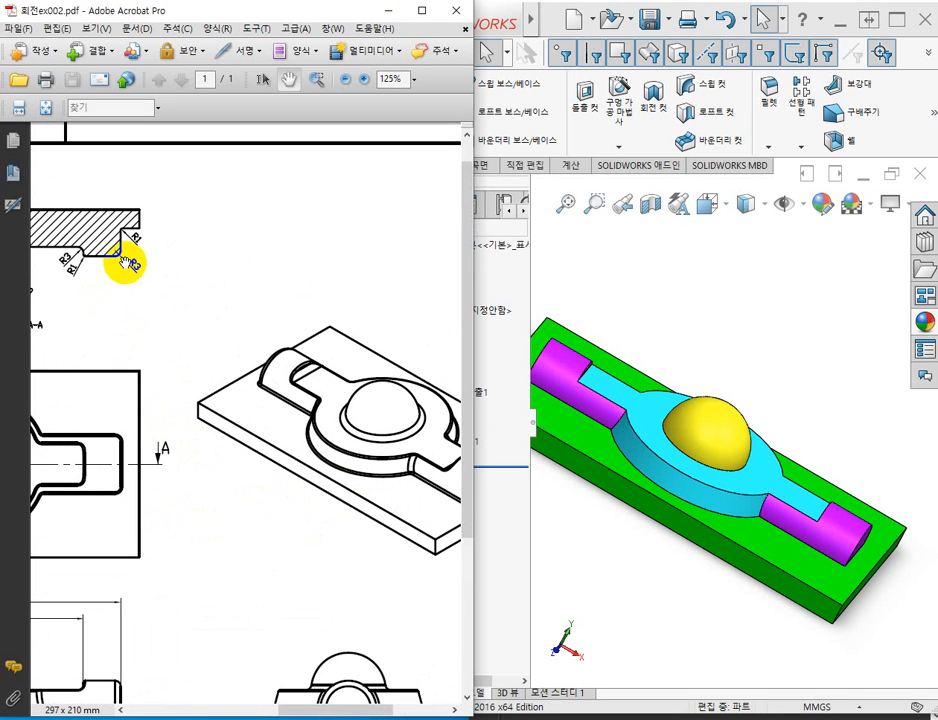
mouse_move(293, 345)
left_mouse_down()
mouse_move(98, 278)
mouse_move(135, 308)
left_mouse_up()
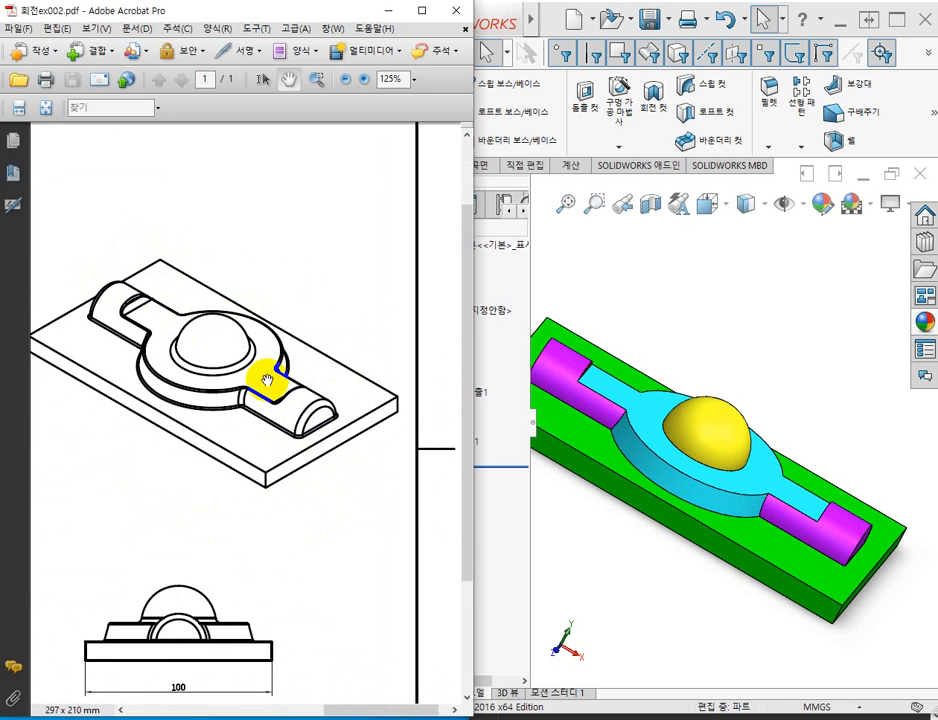
left_click_drag(153, 398, 445, 390)
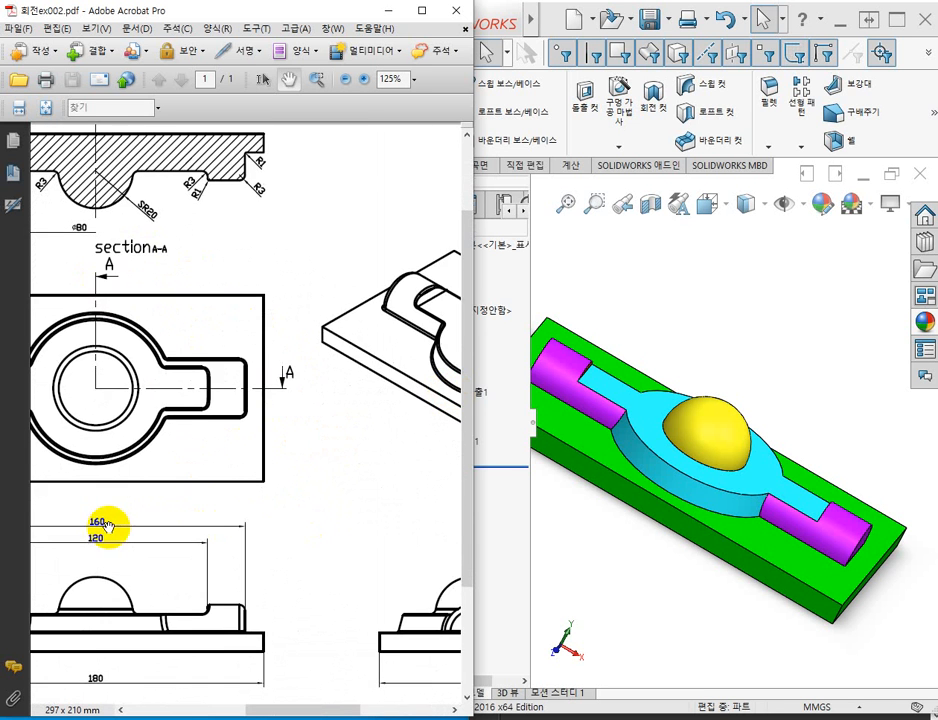
mouse_move(109, 526)
left_mouse_down()
mouse_move(316, 362)
mouse_move(343, 361)
left_mouse_up()
mouse_move(151, 392)
left_mouse_down()
mouse_move(357, 392)
mouse_move(211, 488)
left_mouse_up()
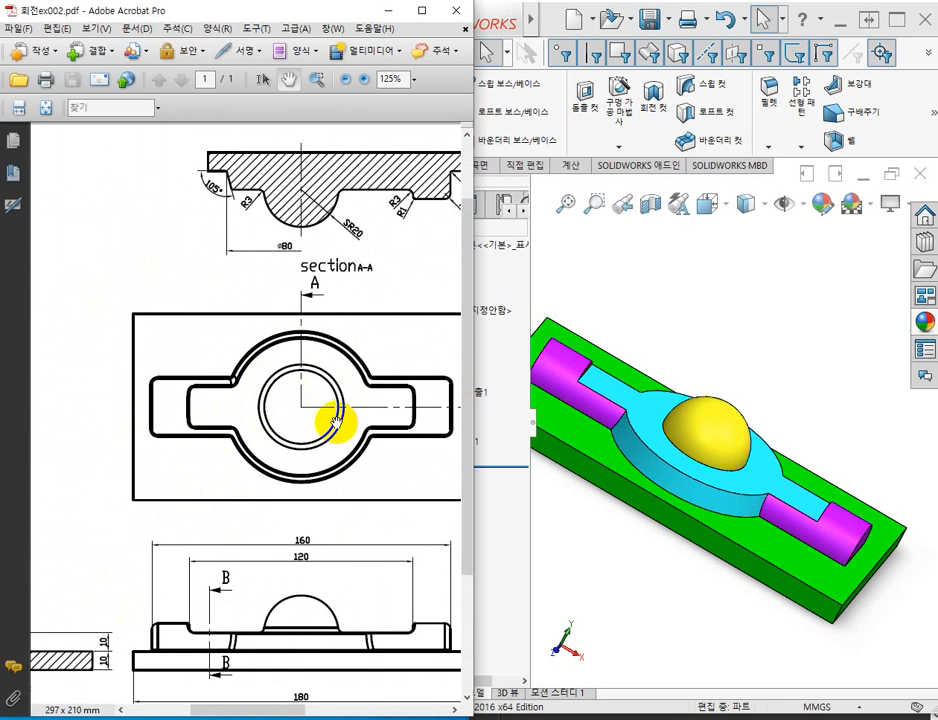
left_click_drag(379, 341, 281, 277)
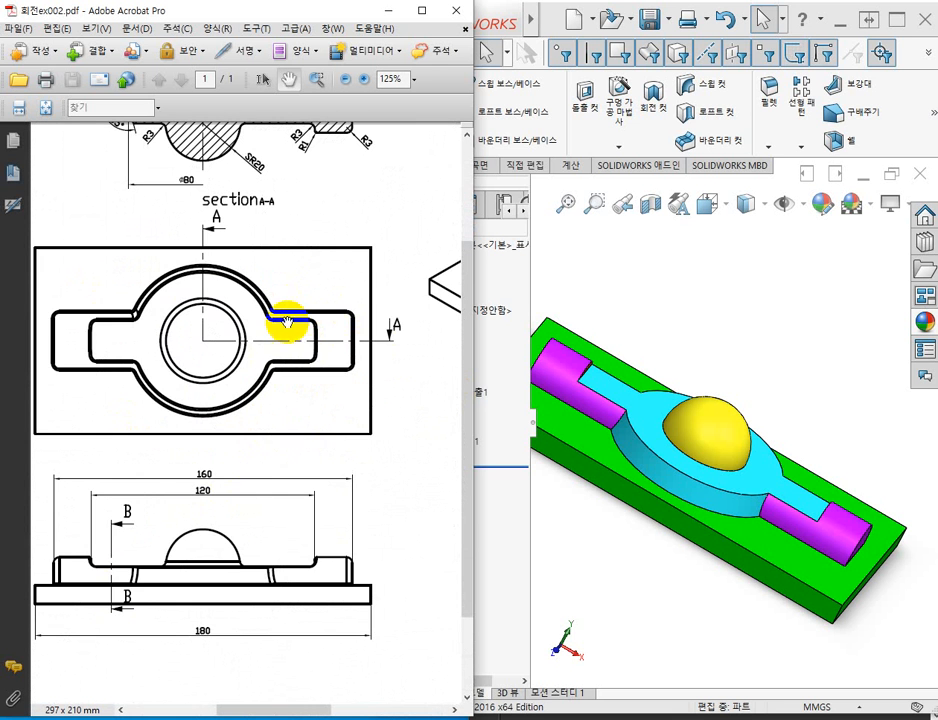
mouse_move(377, 360)
left_mouse_down()
mouse_move(92, 329)
mouse_move(130, 366)
left_mouse_up()
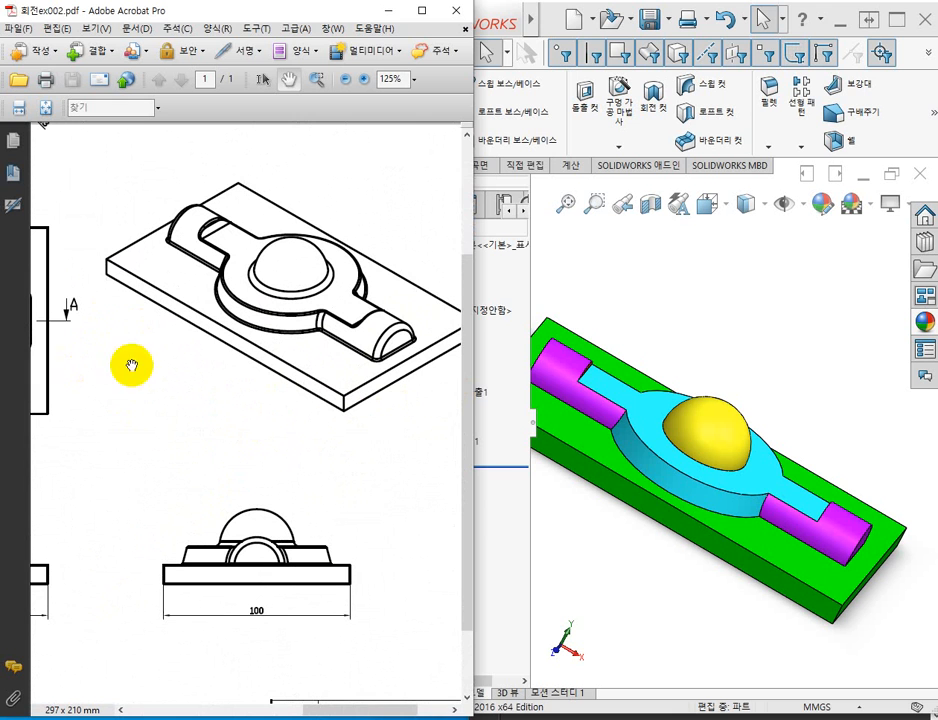
Switch back to SOLIDWORKS, return the part to an isometric-like view and maximize the application window.
left_click(725, 328)
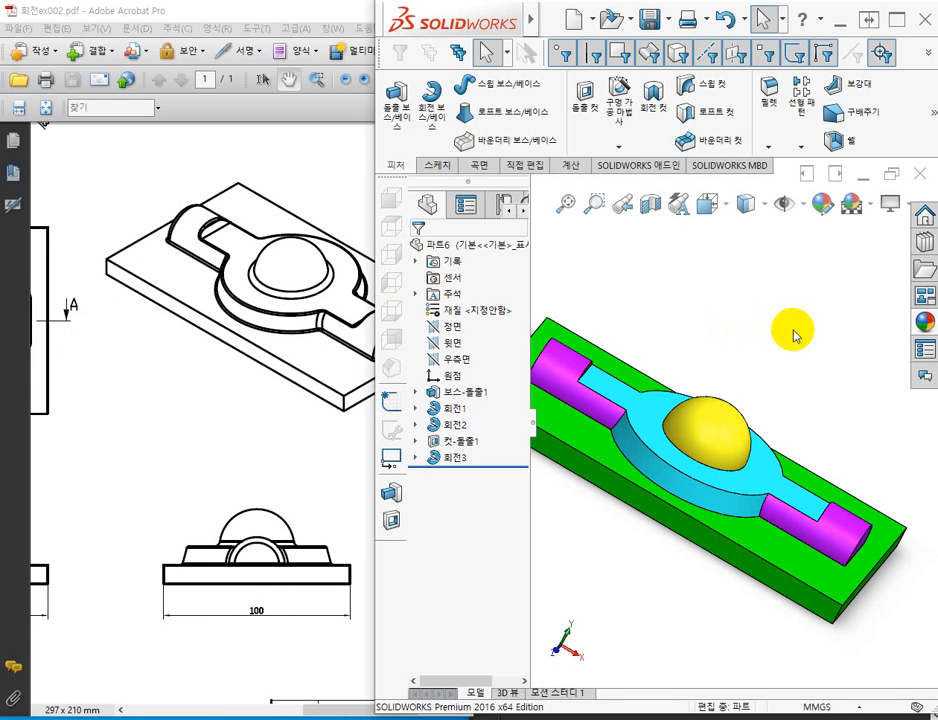
middle_click_drag(791, 331, 752, 340)
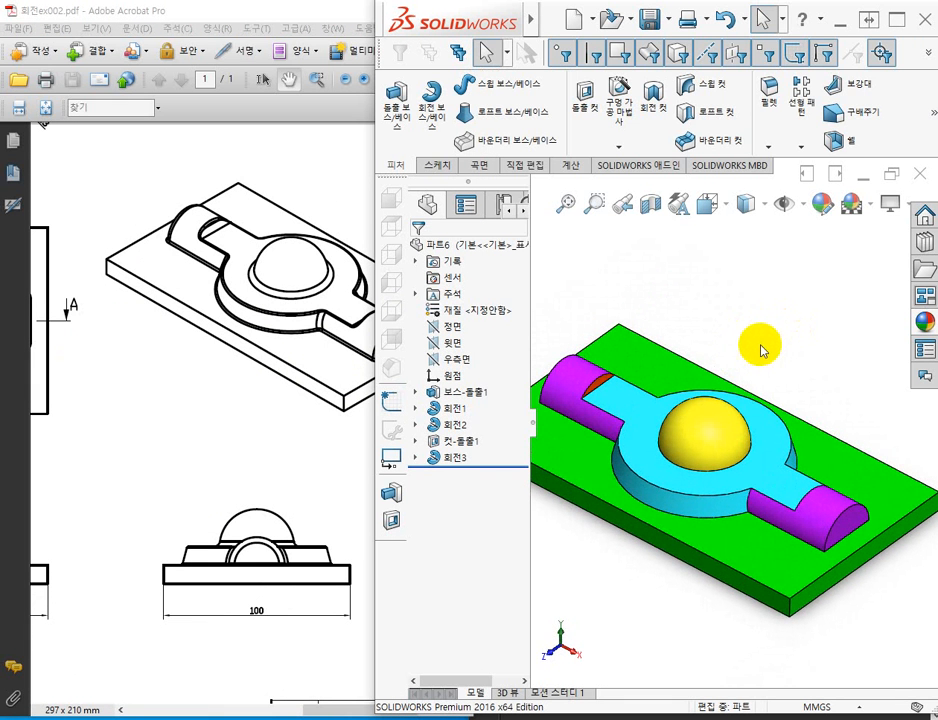
scroll(779, 345, "up", 2)
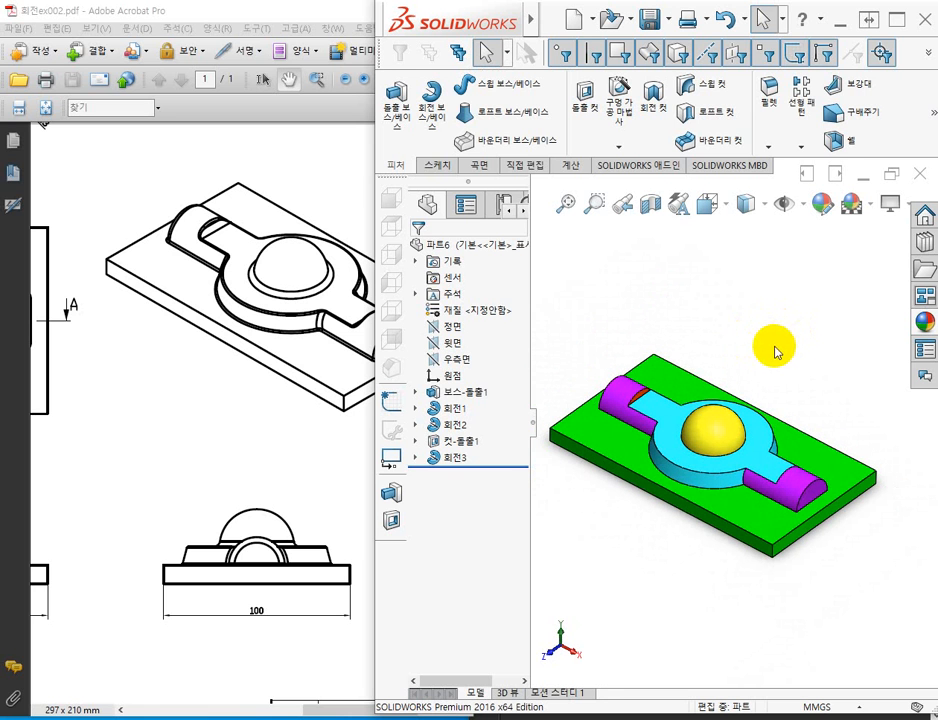
left_click(888, 22)
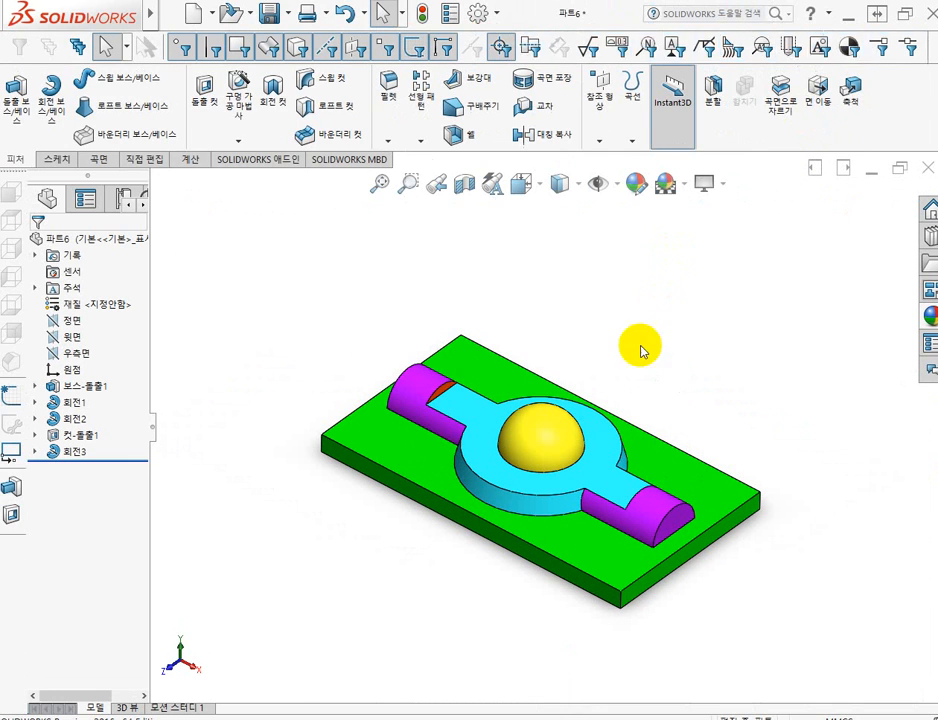
Start a constant-radius fillet of 3 mm and select the outer end edges of both half-round arms.
left_click(389, 84)
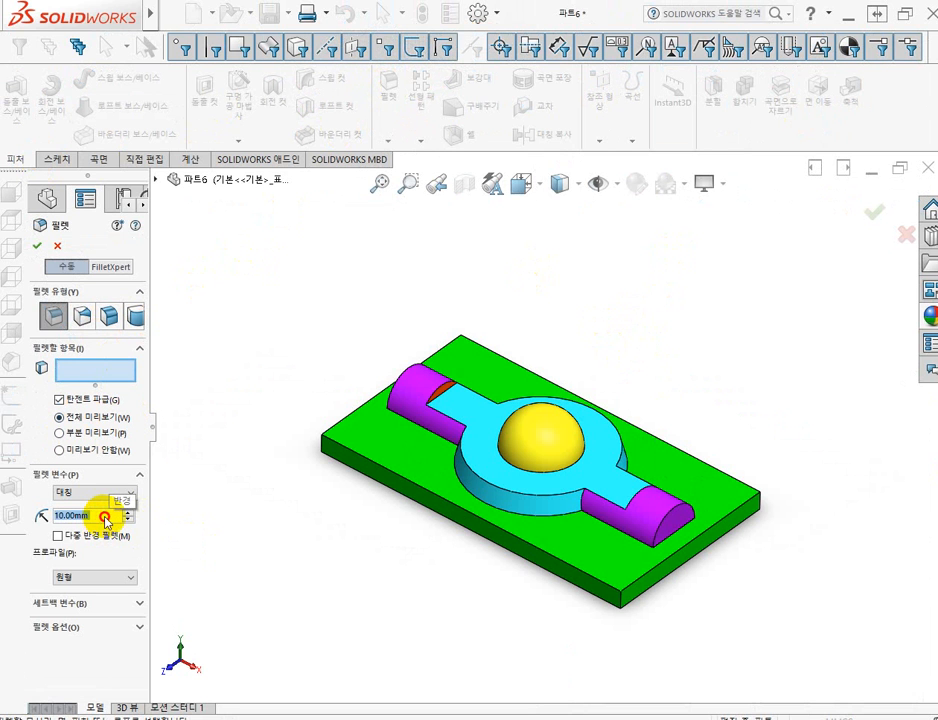
type("3")
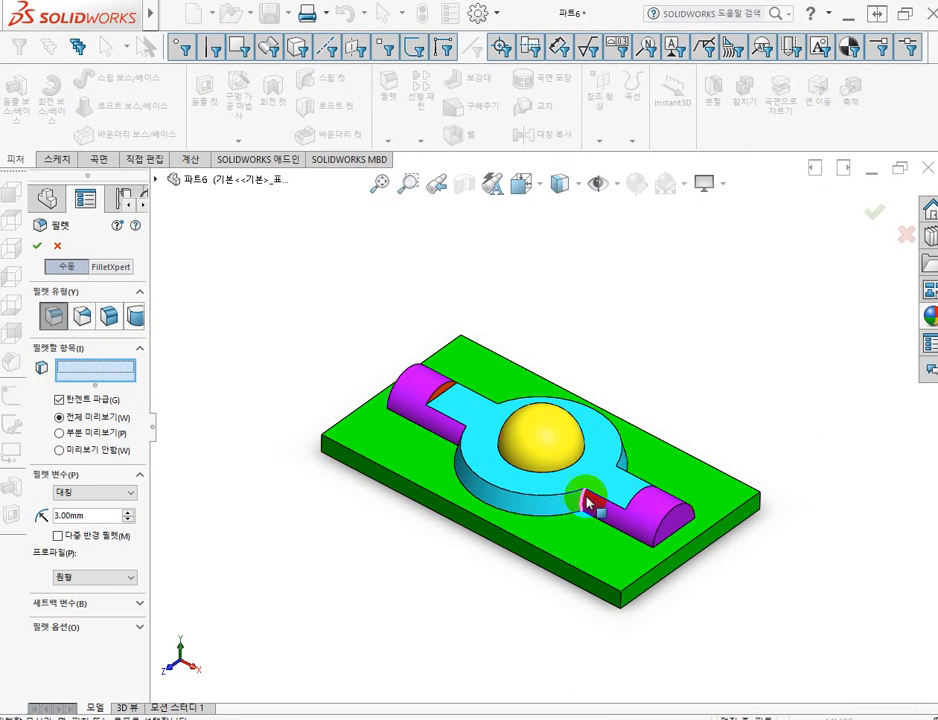
scroll(597, 510, "down", 3)
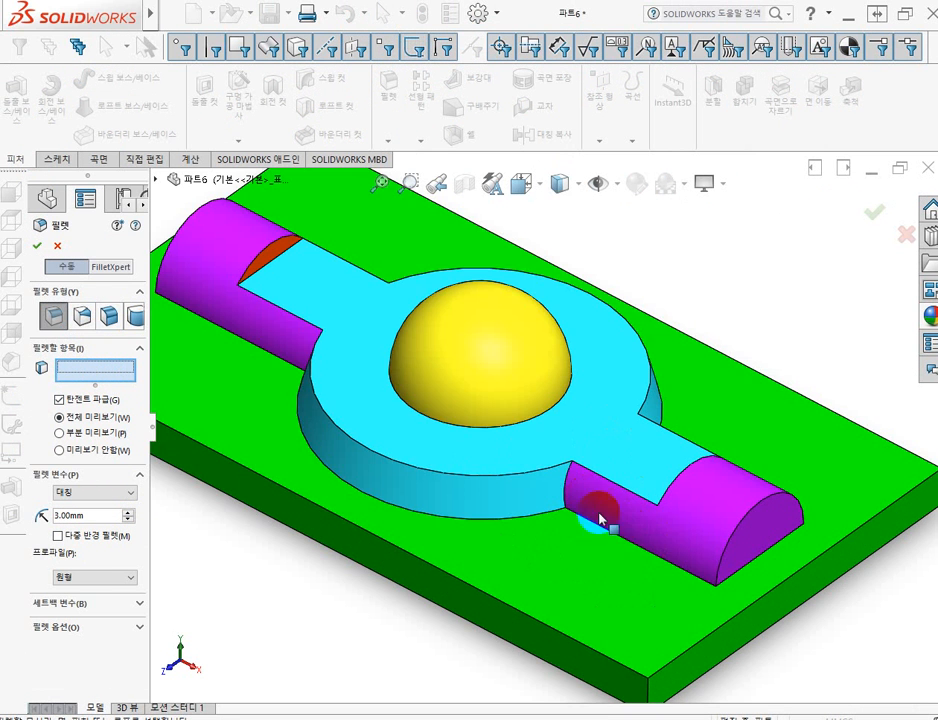
left_click(754, 515)
scroll(445, 565, "up", 3)
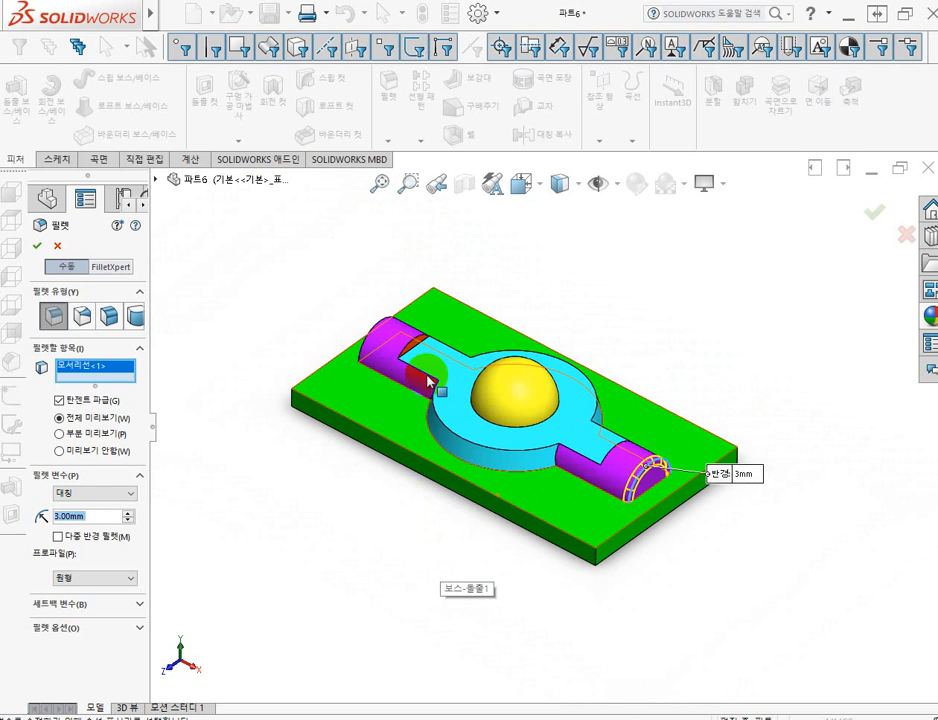
left_click(368, 350)
Add to the 3 mm fillet the inner edges where the step walls of both arms meet the flat cut surface.
scroll(395, 325, "down", 5)
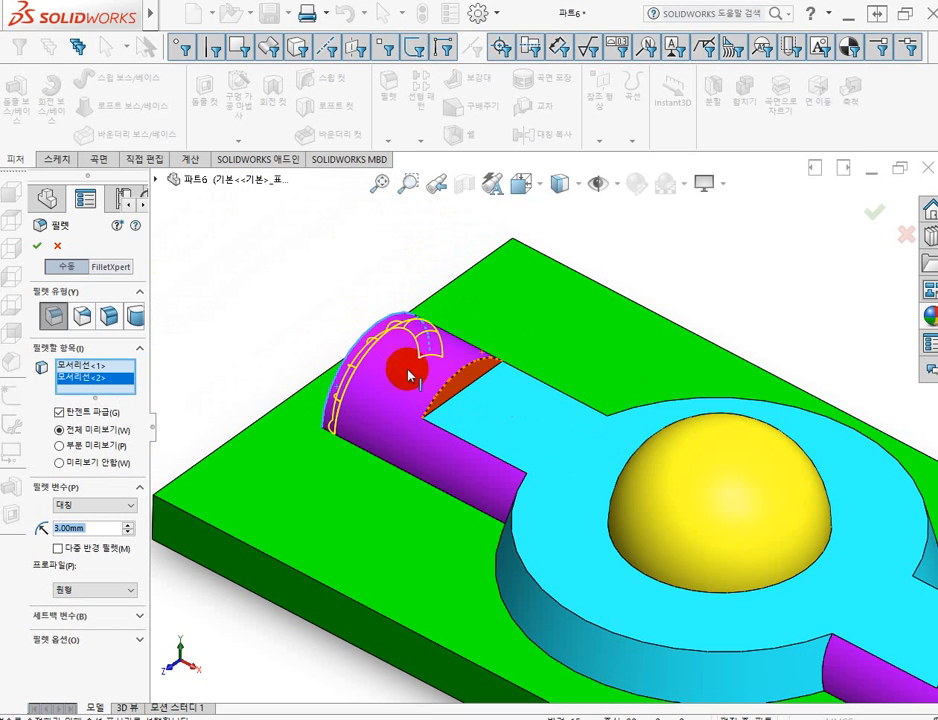
left_click(475, 390)
scroll(496, 473, "up", 4)
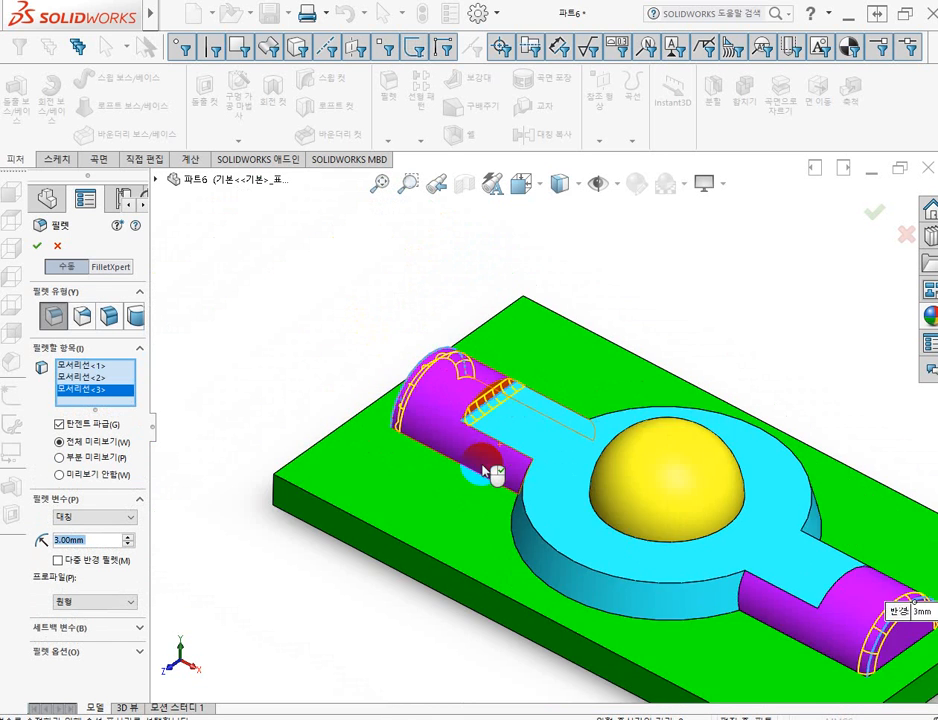
middle_click_drag(600, 480, 635, 492)
scroll(678, 508, "down", 5)
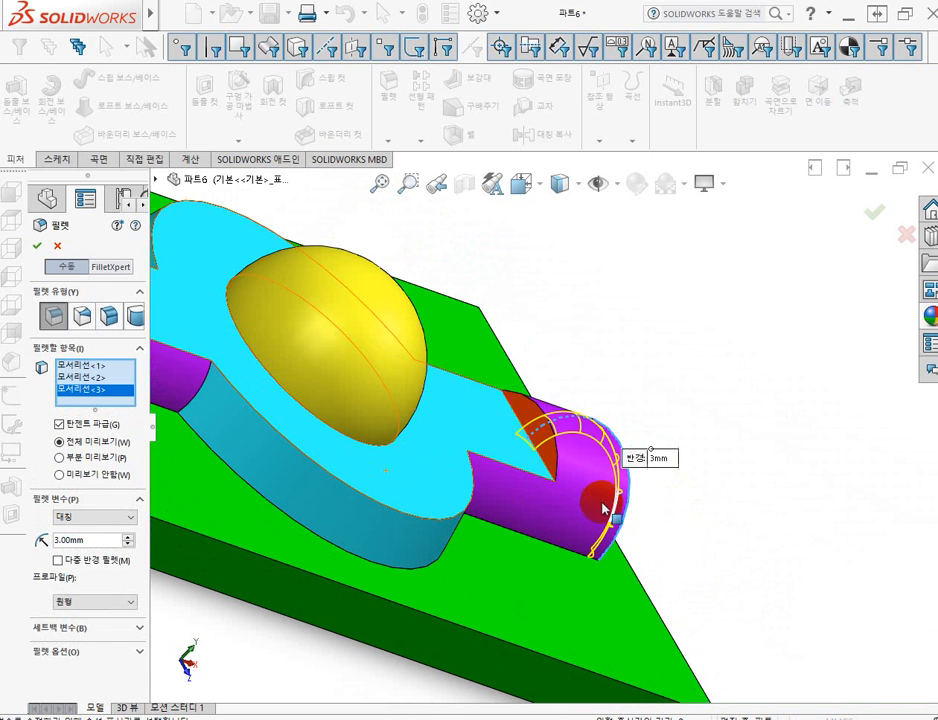
left_click(553, 485)
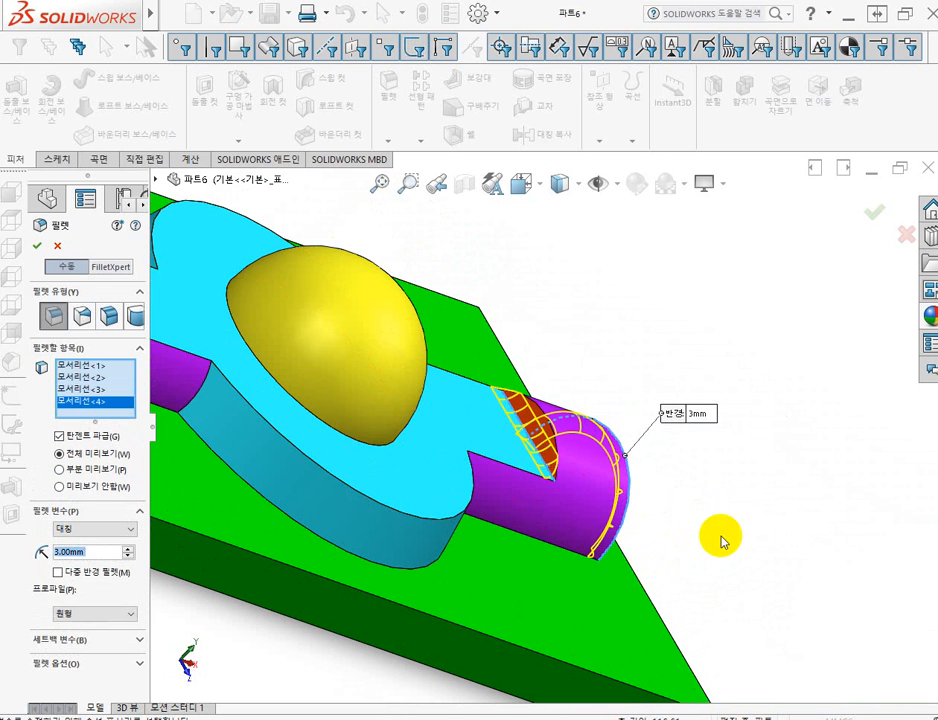
Add the four corner edges where the two arms meet the side of the disc to the 3 mm fillet.
middle_click_drag(718, 540, 653, 517)
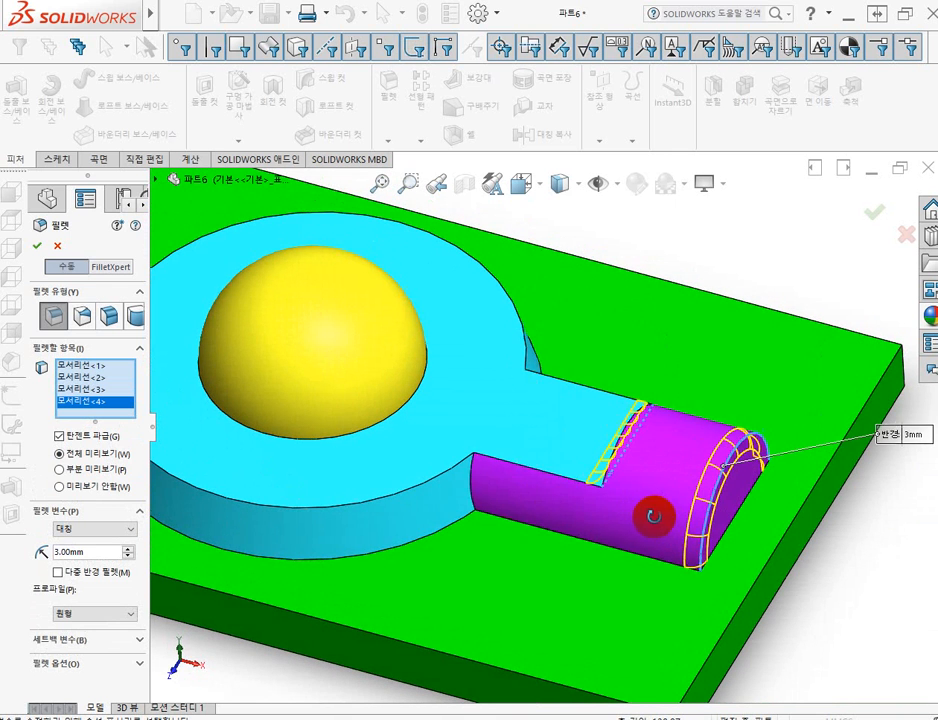
left_click(477, 486)
middle_click_drag(685, 268, 524, 382)
left_click(525, 385)
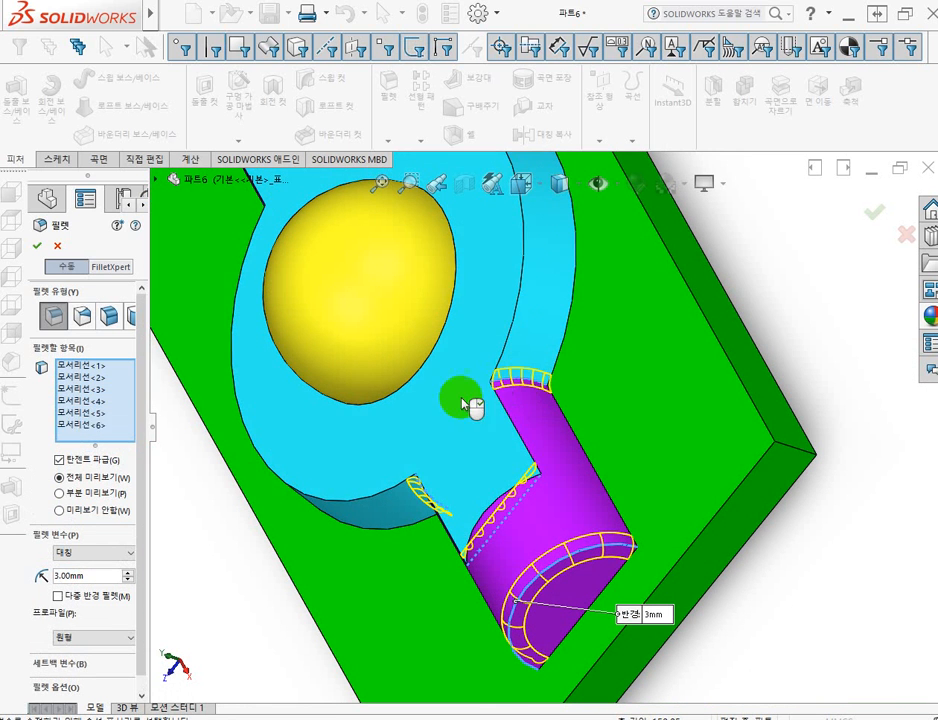
middle_click_drag(287, 437, 555, 398)
left_click(537, 367)
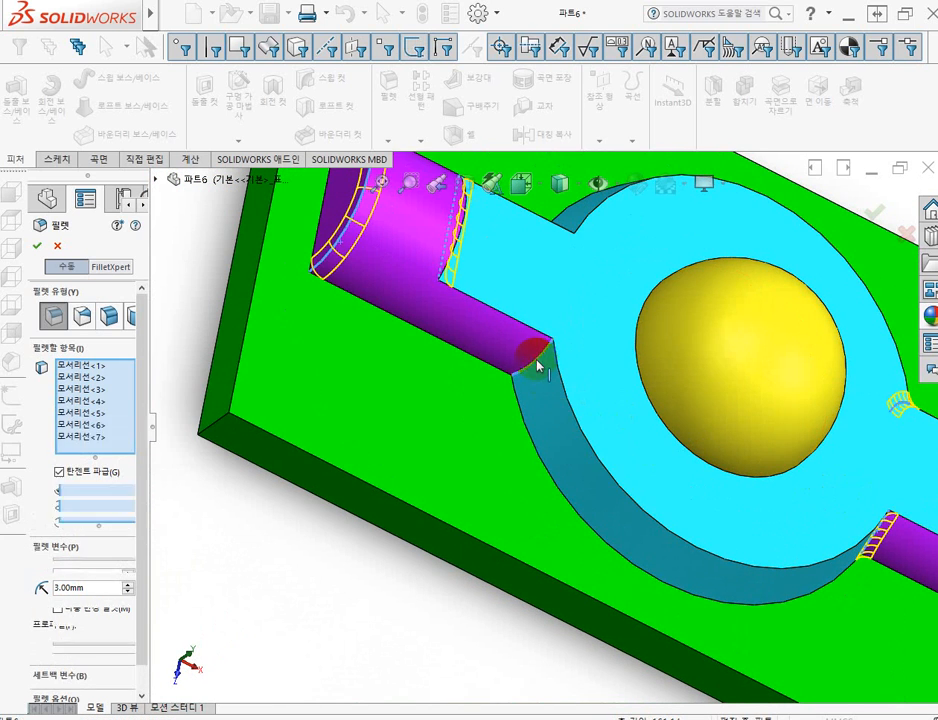
middle_click_drag(604, 282, 565, 225)
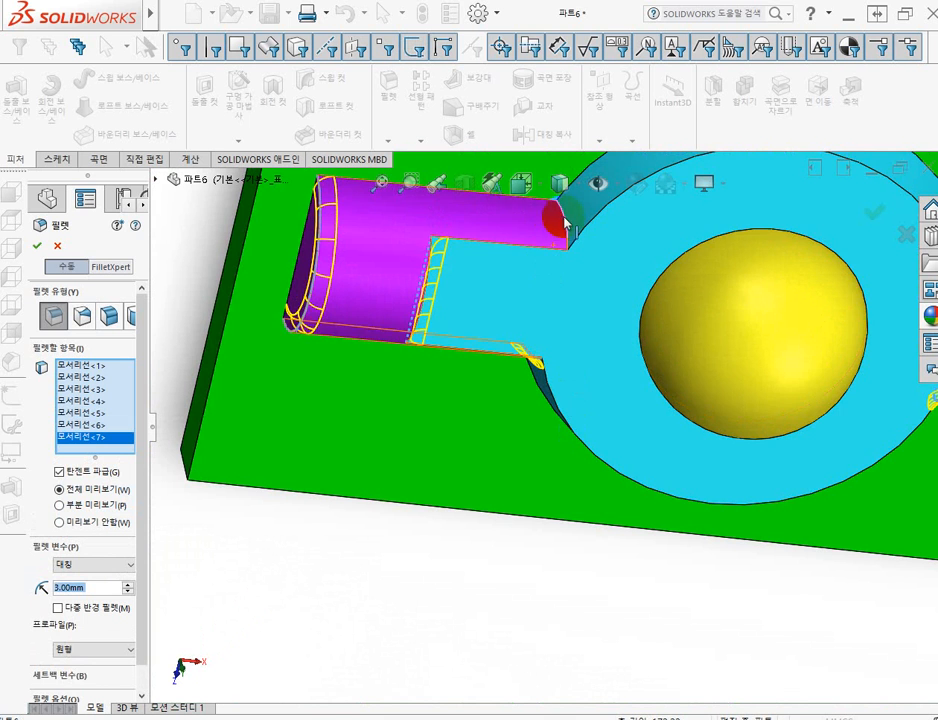
left_click(565, 225)
Add the circular edge at the dome's base to the selection and apply the 3 mm fillet.
middle_click_drag(647, 433, 640, 400)
left_click(648, 386)
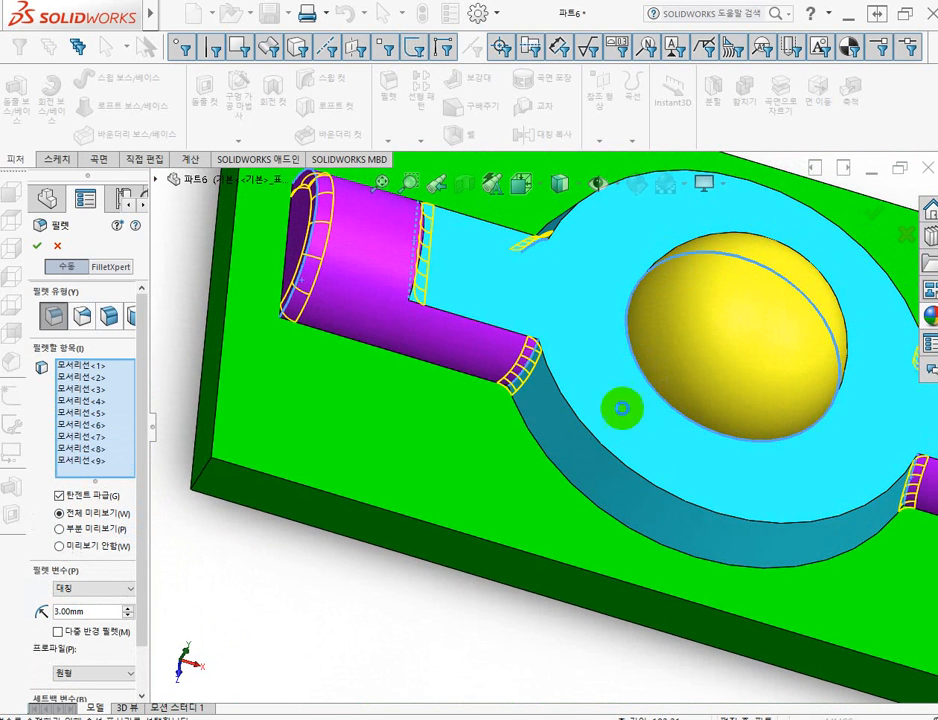
scroll(733, 540, "up", 5)
middle_click_drag(733, 534, 600, 490)
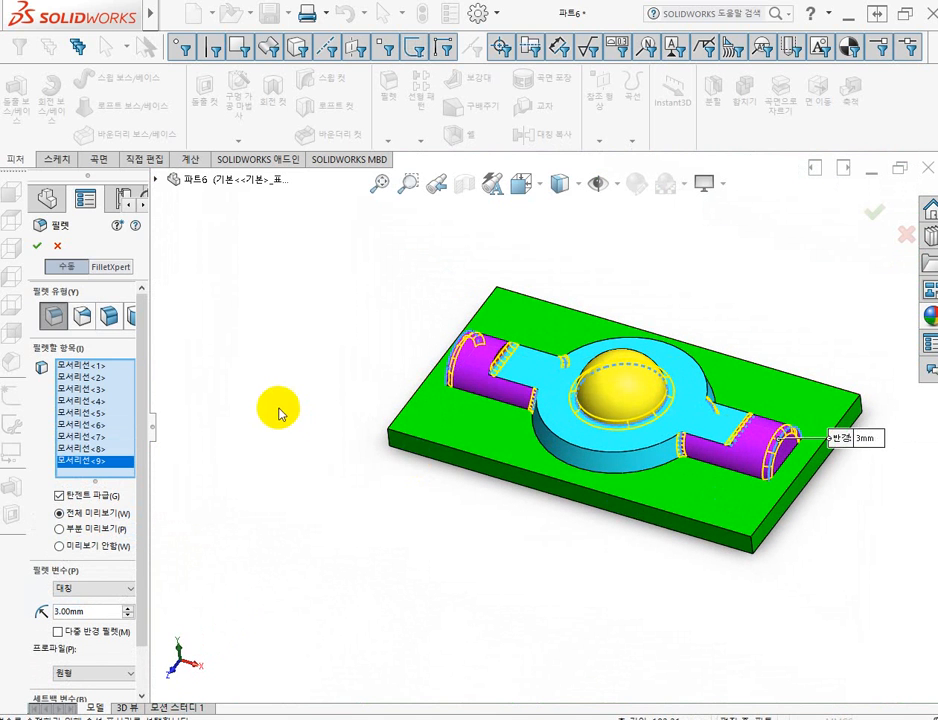
left_click(39, 248)
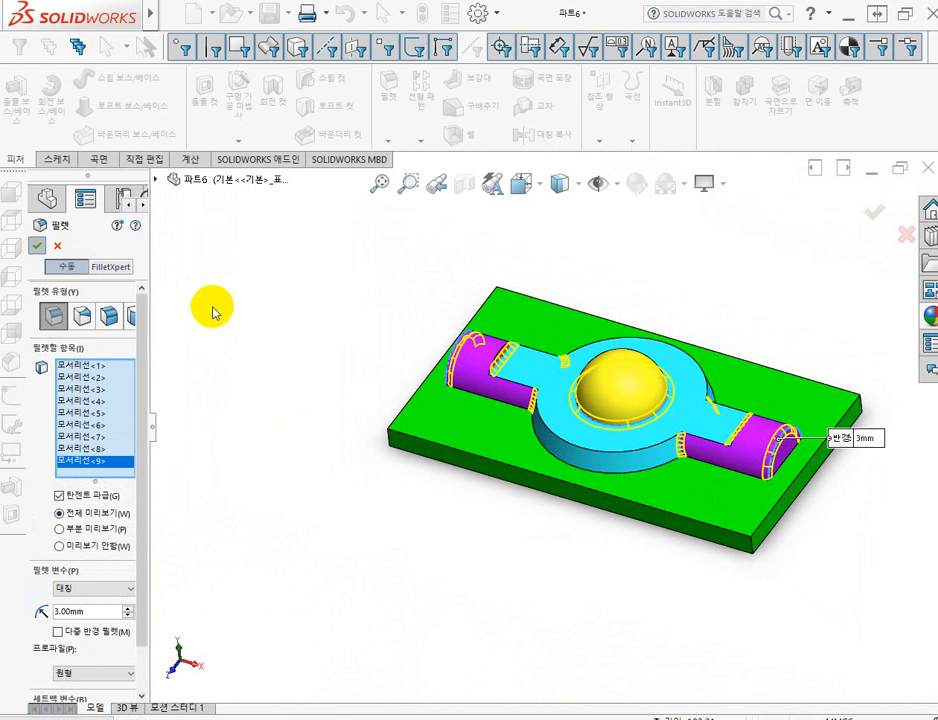
Set the new constant-radius fillet to 1 mm and select the tangent edge loop around the flat cut surface of the disc and arms.
middle_click_drag(289, 324, 323, 323)
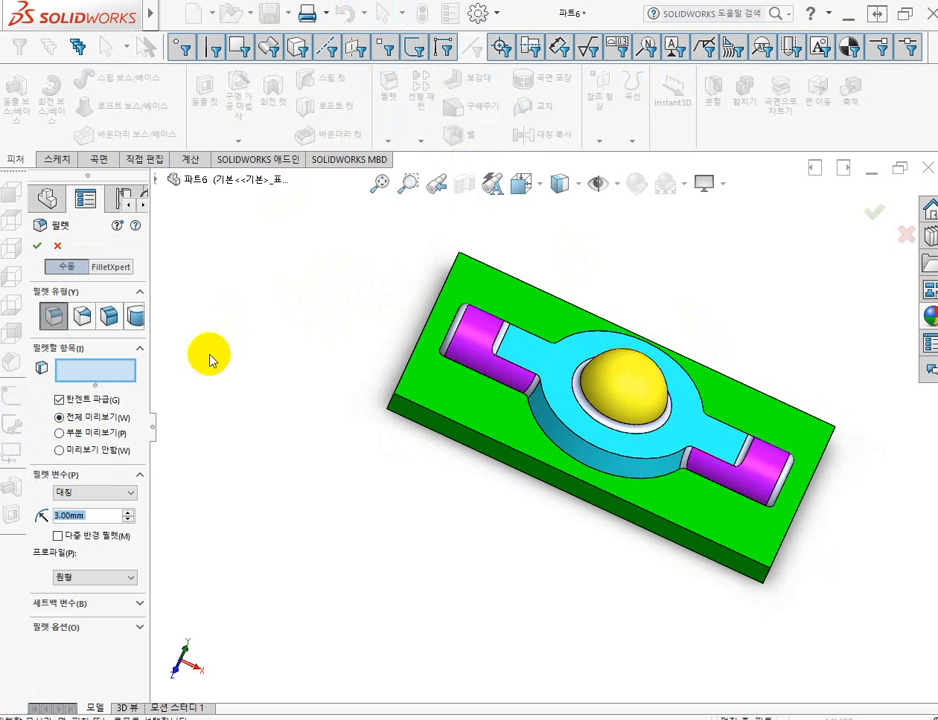
left_click(95, 516)
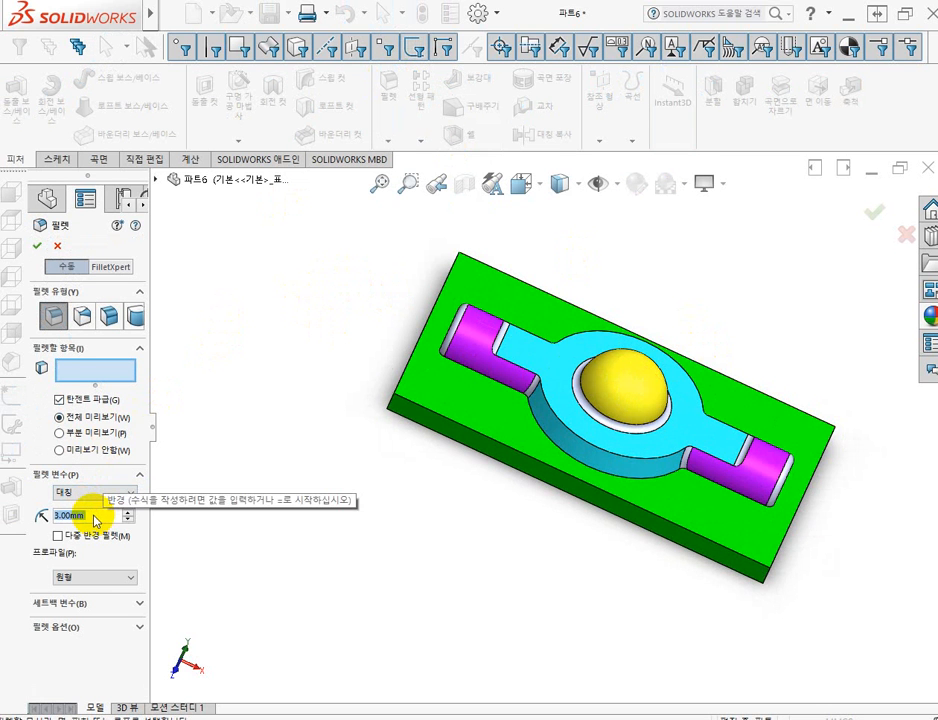
type("1")
key("Return")
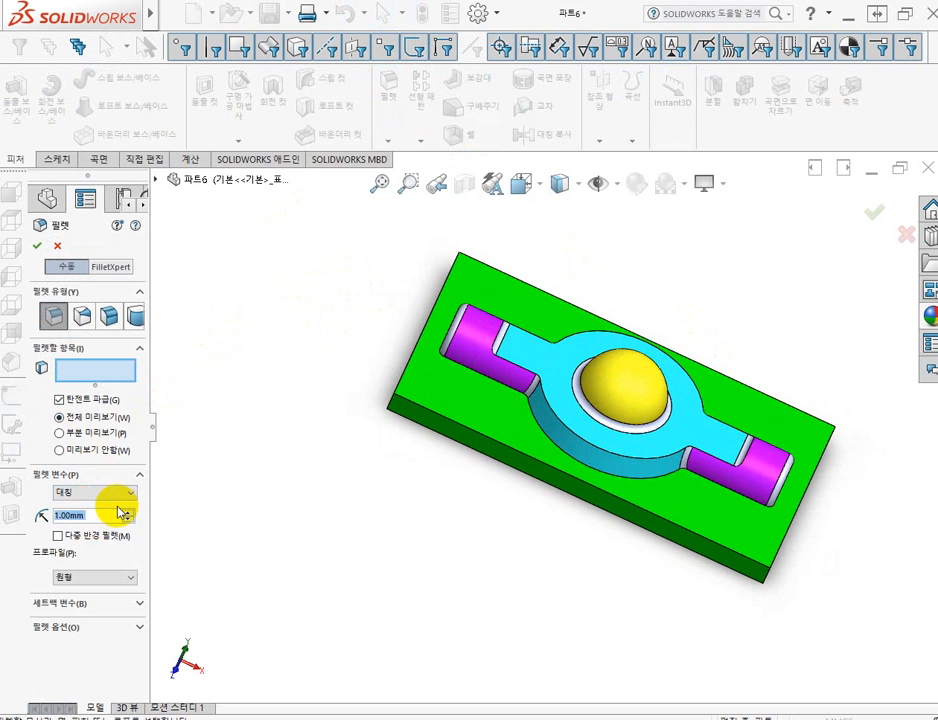
scroll(730, 462, "down", 5)
middle_click_drag(736, 470, 710, 408)
left_click(705, 402)
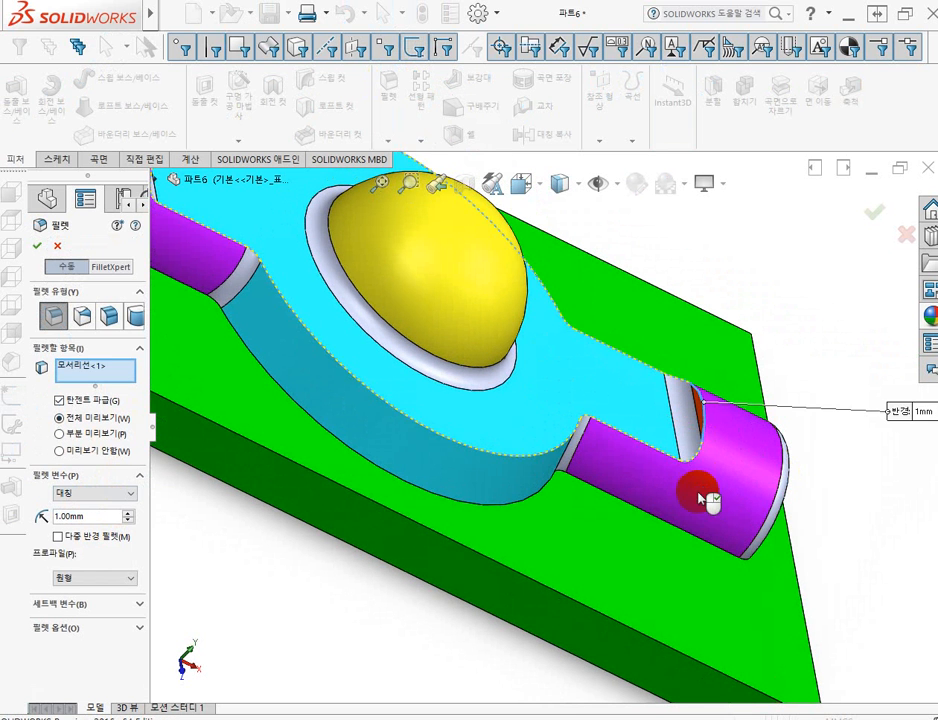
Add the edge loop where the disc and arms meet the base plate and apply the 1 mm fillet.
scroll(700, 505, "up", 5)
middle_click_drag(701, 513, 622, 503)
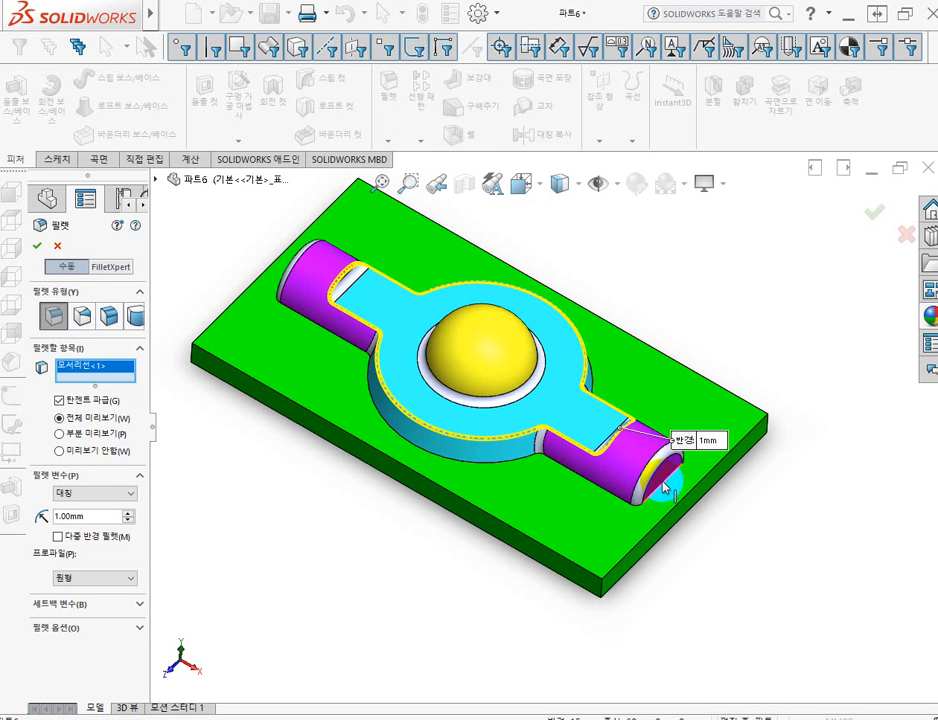
left_click(664, 487)
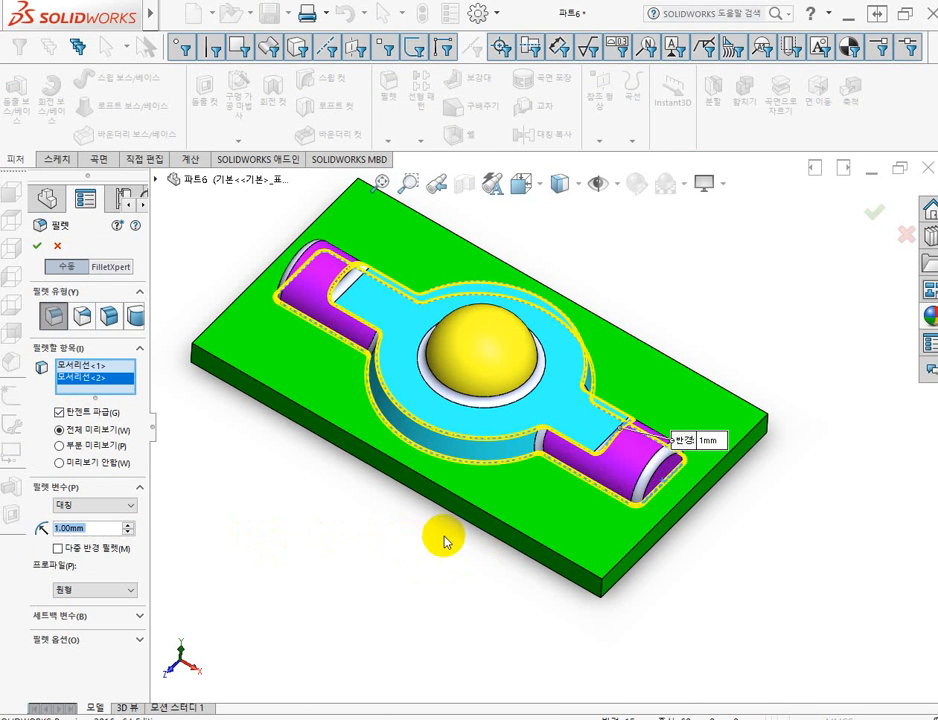
middle_click_drag(445, 541, 386, 570)
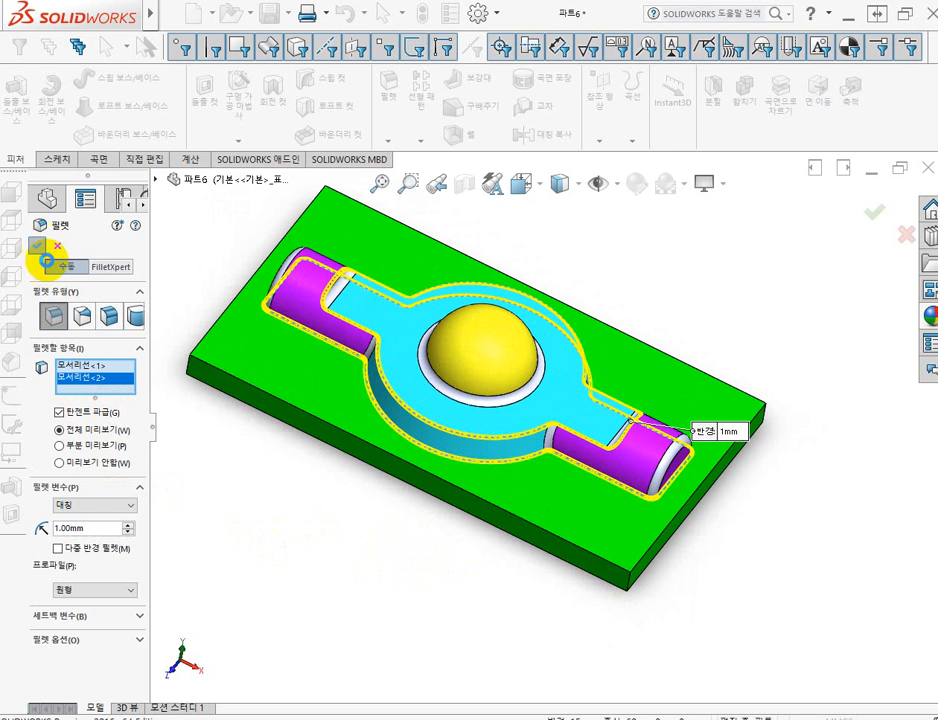
right_click(247, 524)
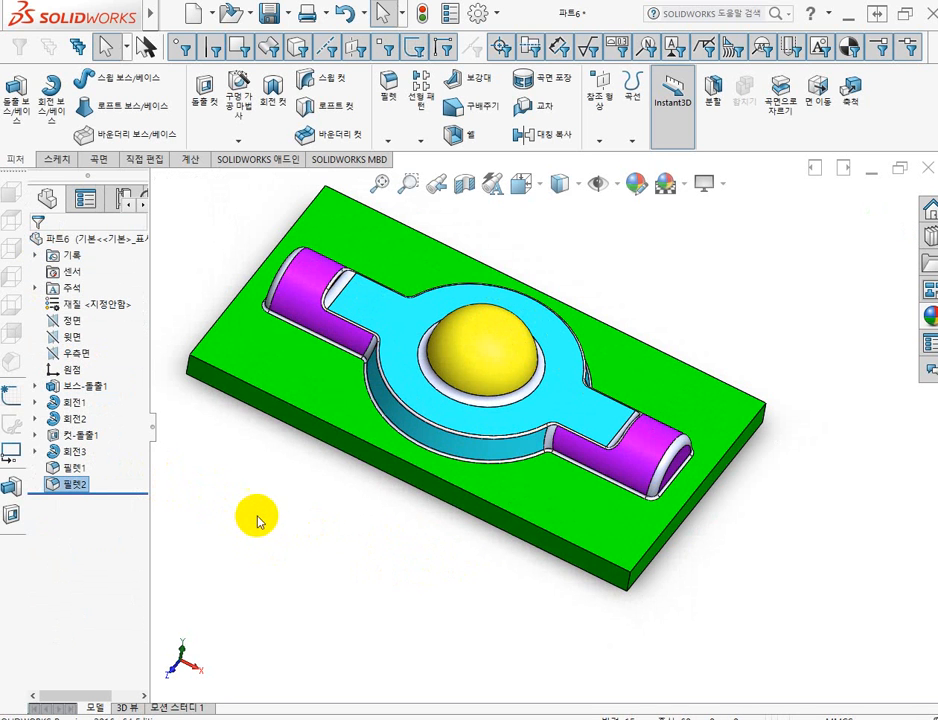
Colour both the 3 mm and 1 mm fillet features blue, removing the whole part from the appearance selection.
middle_click_drag(265, 490, 393, 373)
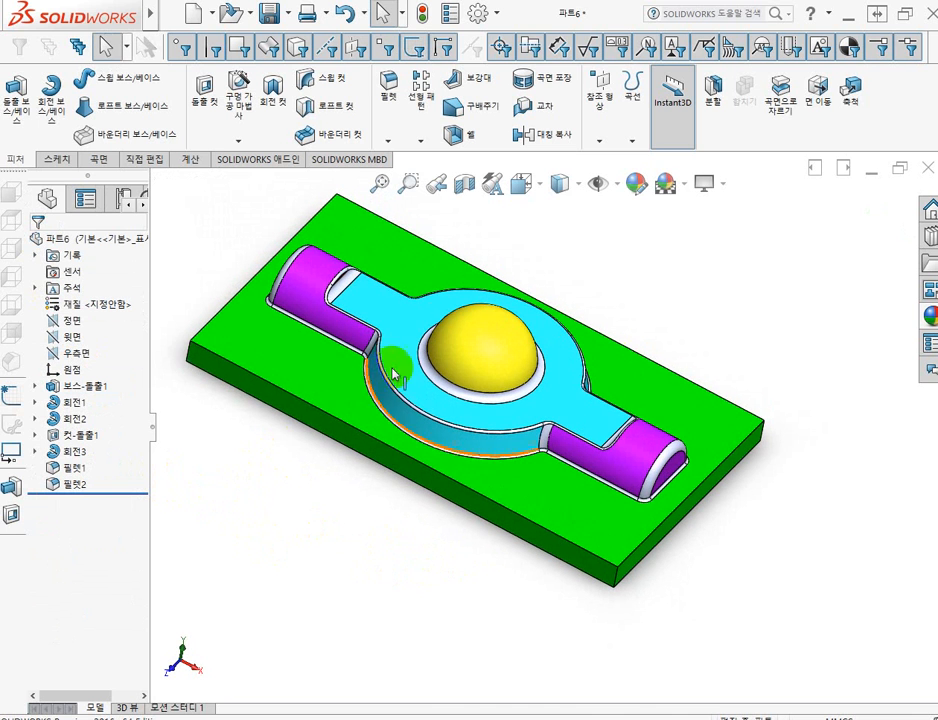
left_click(636, 186)
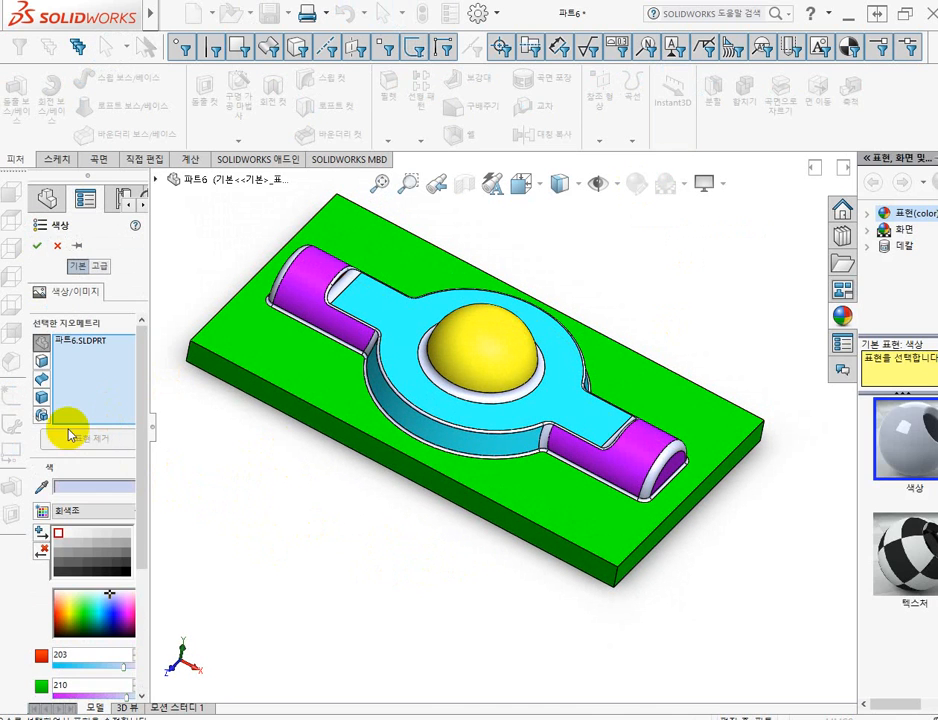
right_click(68, 345)
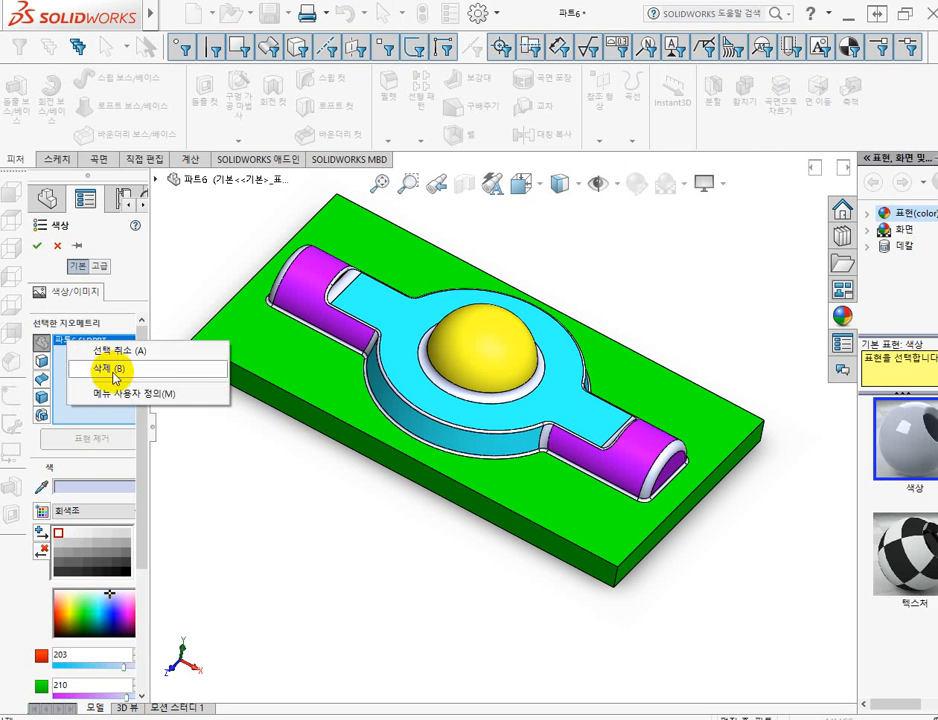
left_click(119, 372)
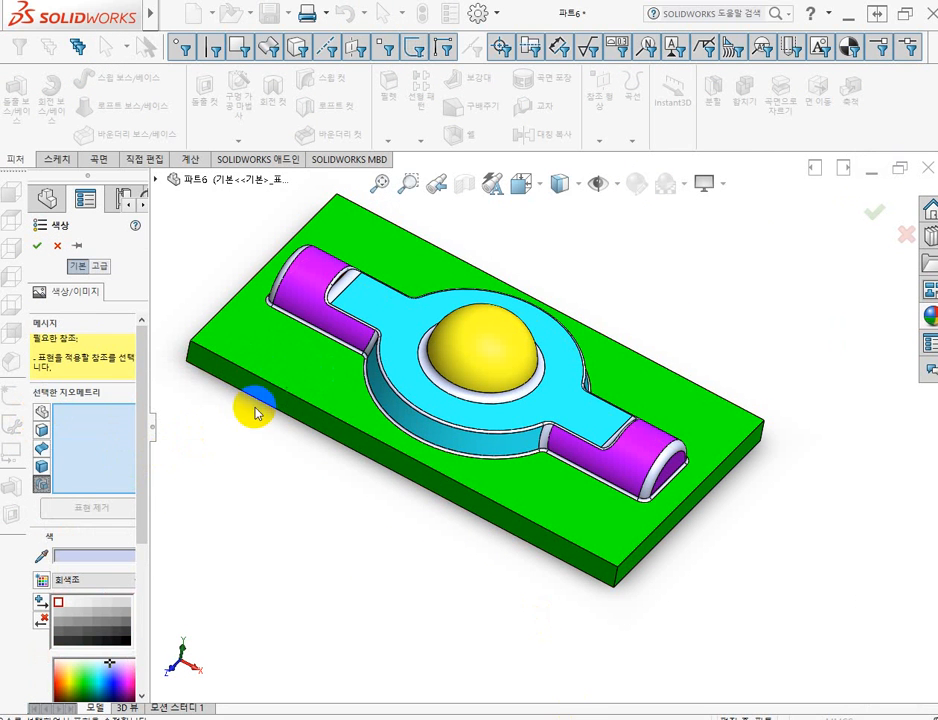
left_click(156, 181)
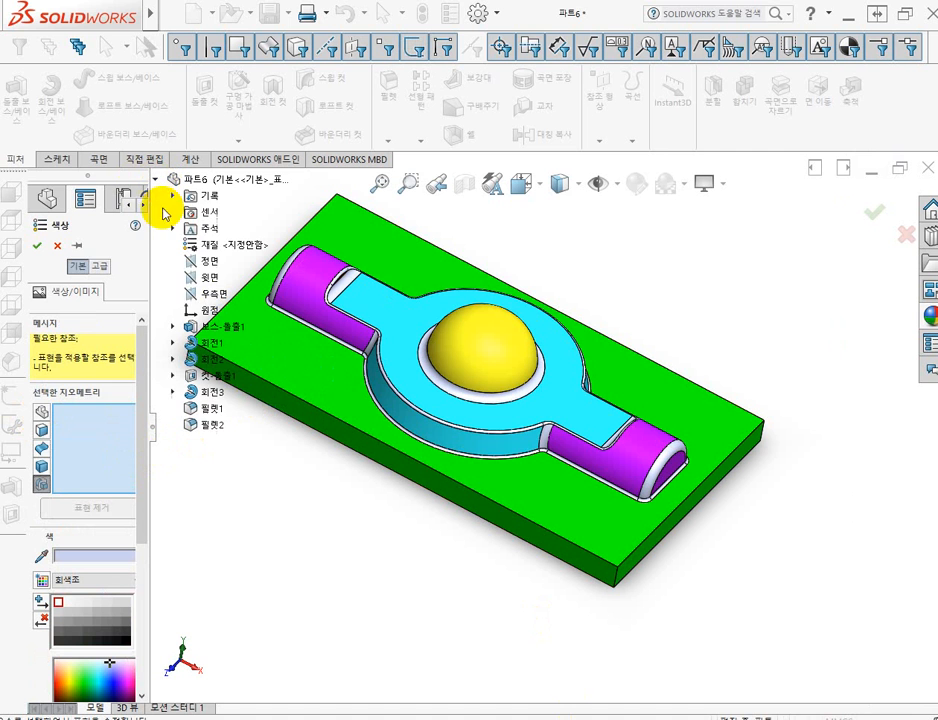
left_click(211, 409)
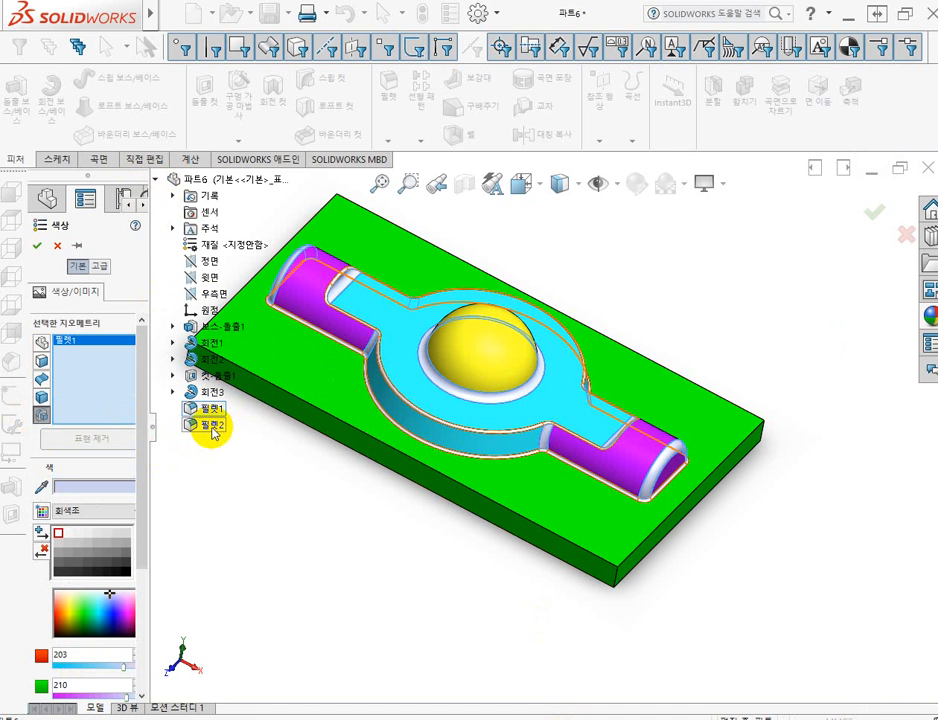
left_click(205, 426)
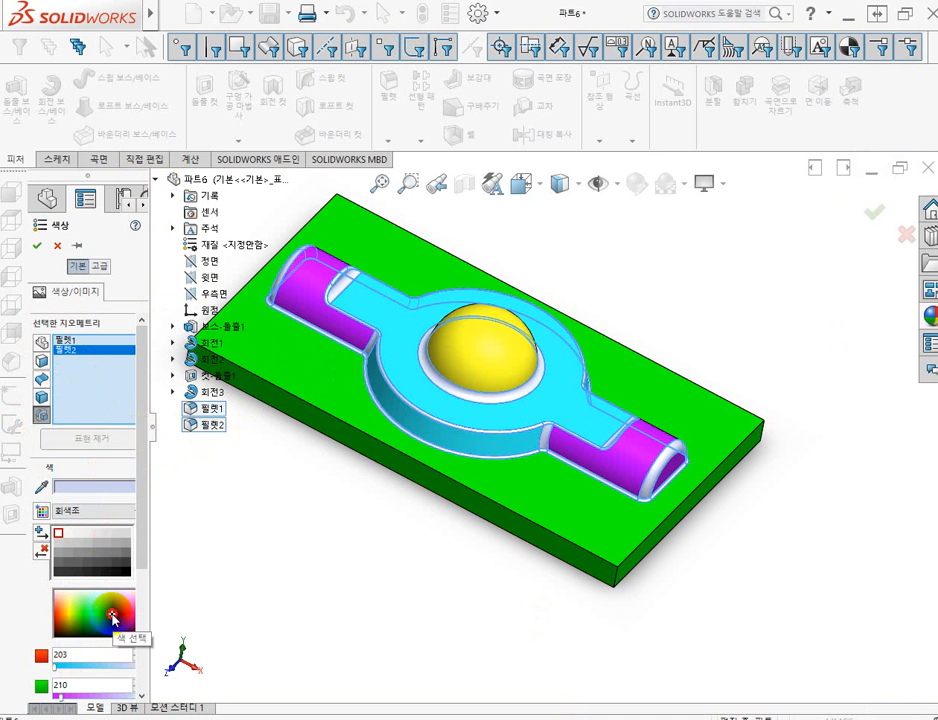
left_click(113, 618)
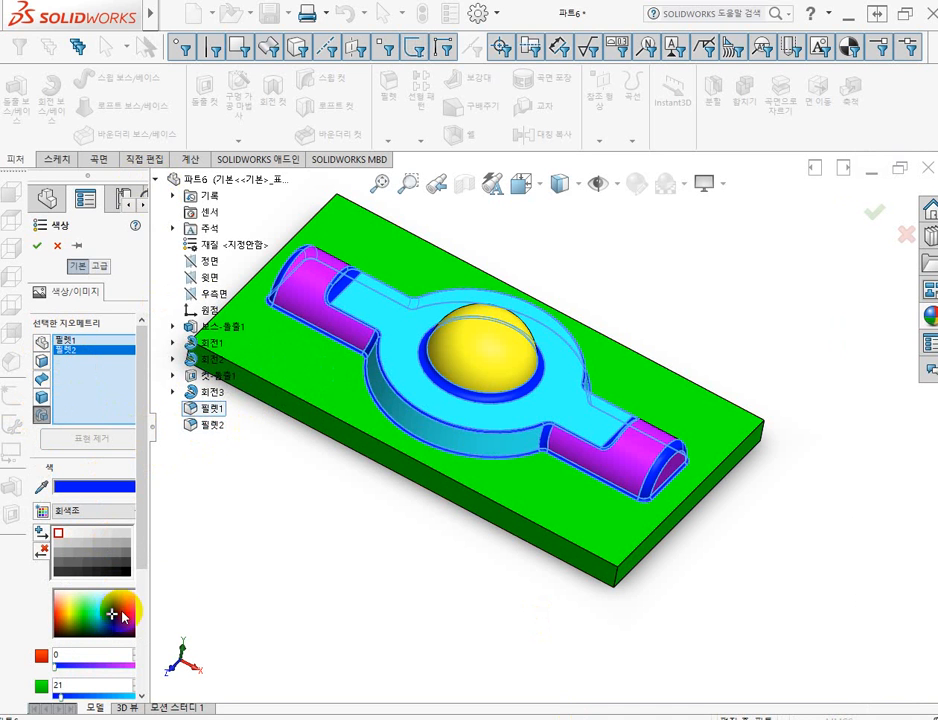
left_click(37, 252)
middle_click_drag(651, 278, 650, 317)
scroll(645, 342, "up", 3)
scroll(632, 338, "down", 1)
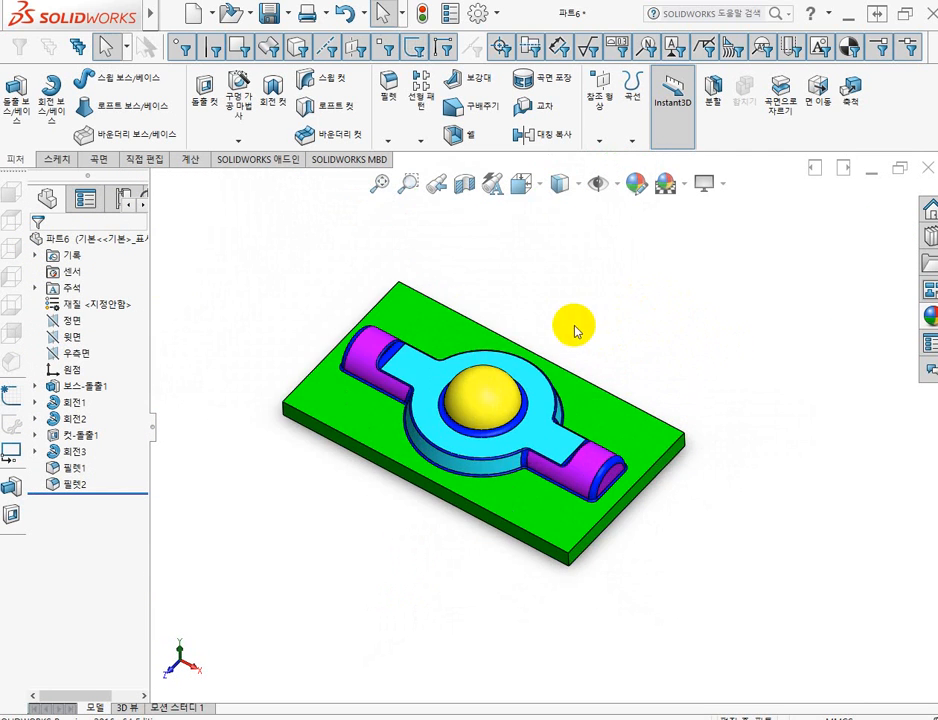
middle_click_drag(505, 362, 492, 320)
scroll(445, 306, "down", 3)
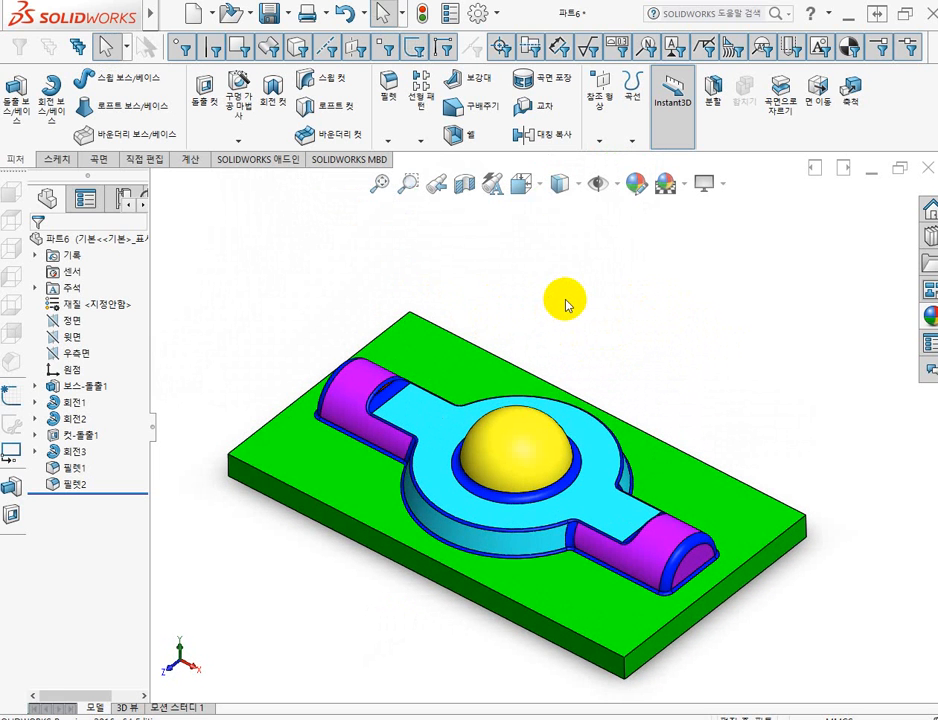